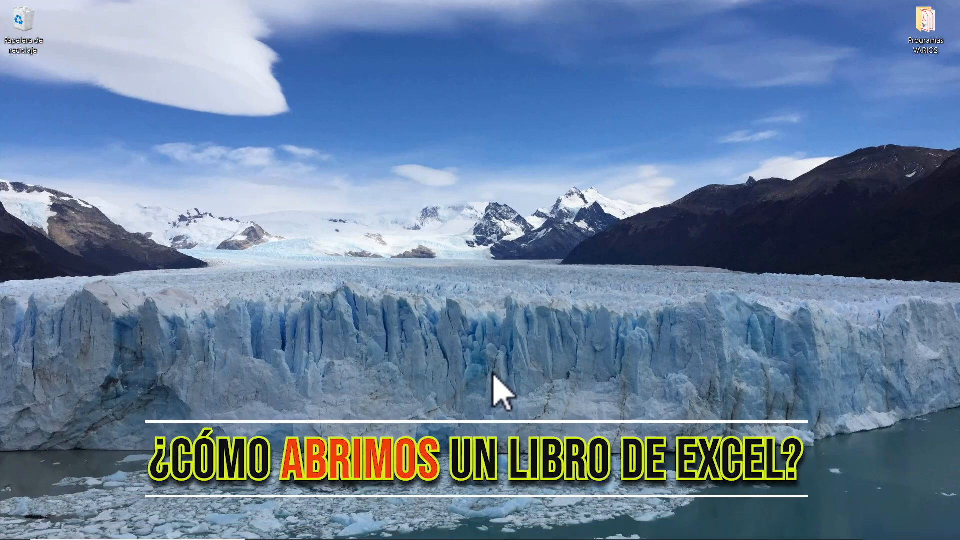
Step: Start Excel 2016 in a new window and create a blank workbook with cell A1 selected
{"action": "mouse_move", "coordinate": [344, 538]}
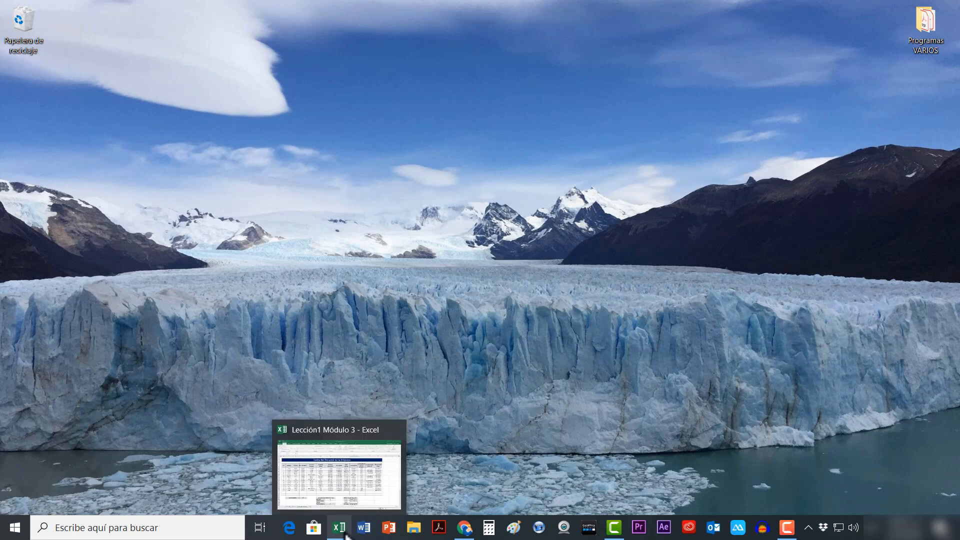
{"action": "right_click", "coordinate": [346, 535]}
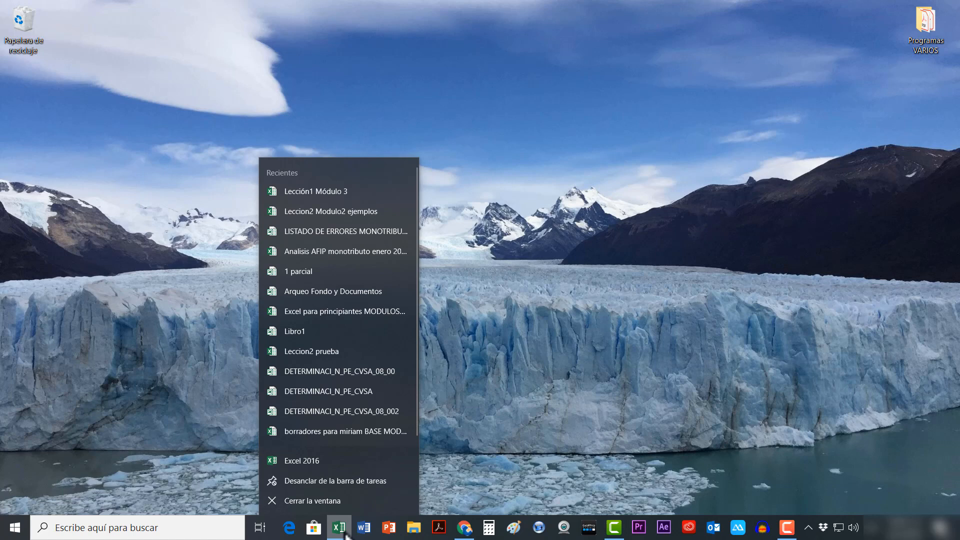
{"action": "left_click", "coordinate": [347, 461]}
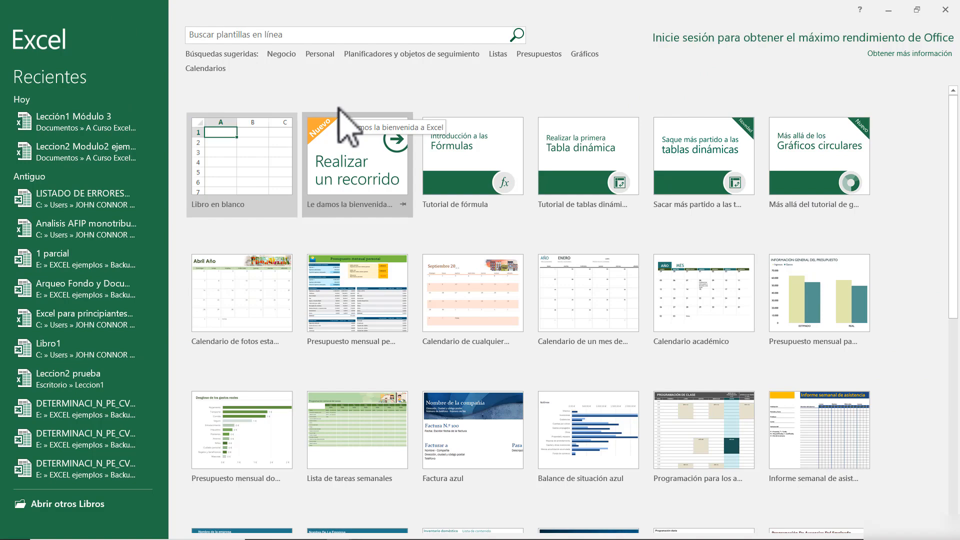
{"action": "left_click", "coordinate": [251, 173]}
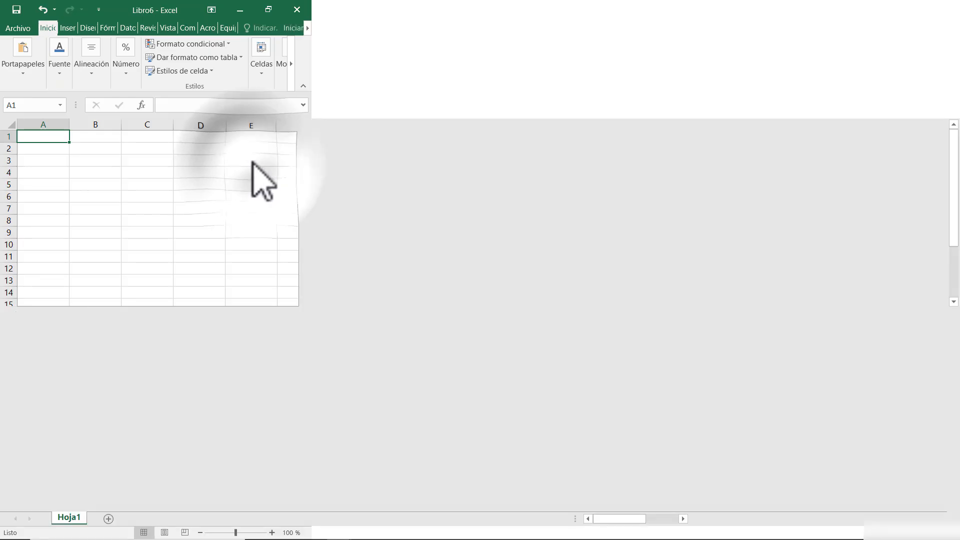
{"action": "left_click", "coordinate": [251, 160]}
{"action": "left_click", "coordinate": [45, 137]}
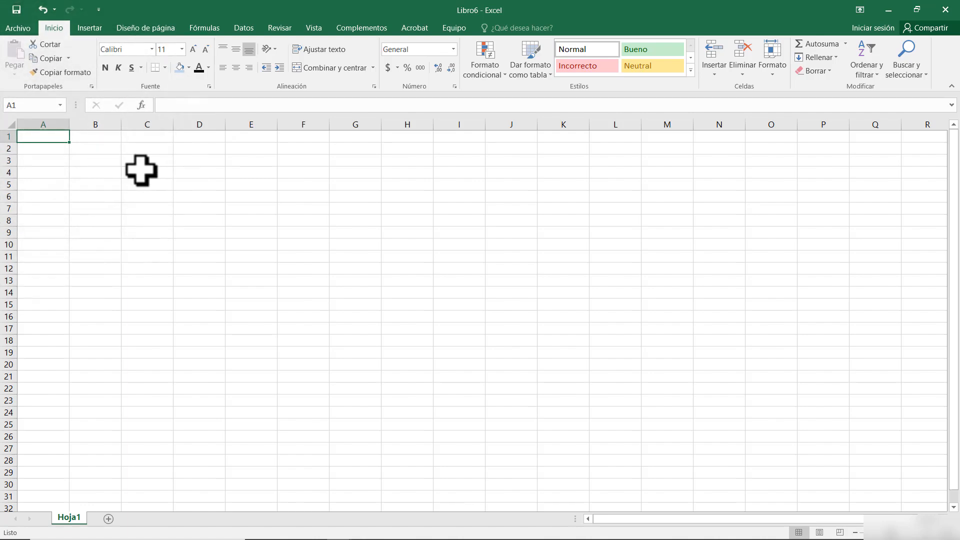
Step: Start saving the new workbook under a new name and open the Documents folder "A Curso Excel lecciones" as its location
{"action": "left_click", "coordinate": [17, 9]}
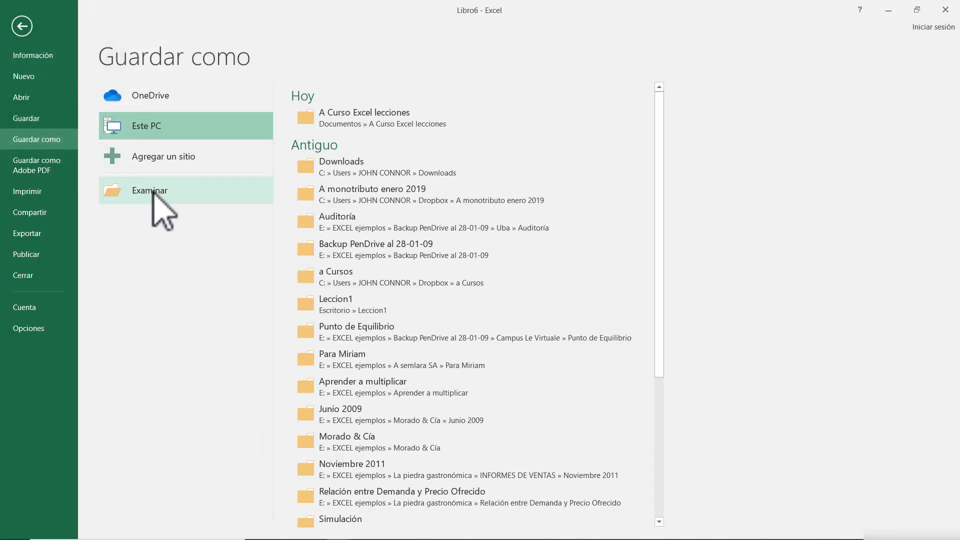
{"action": "left_click", "coordinate": [21, 27]}
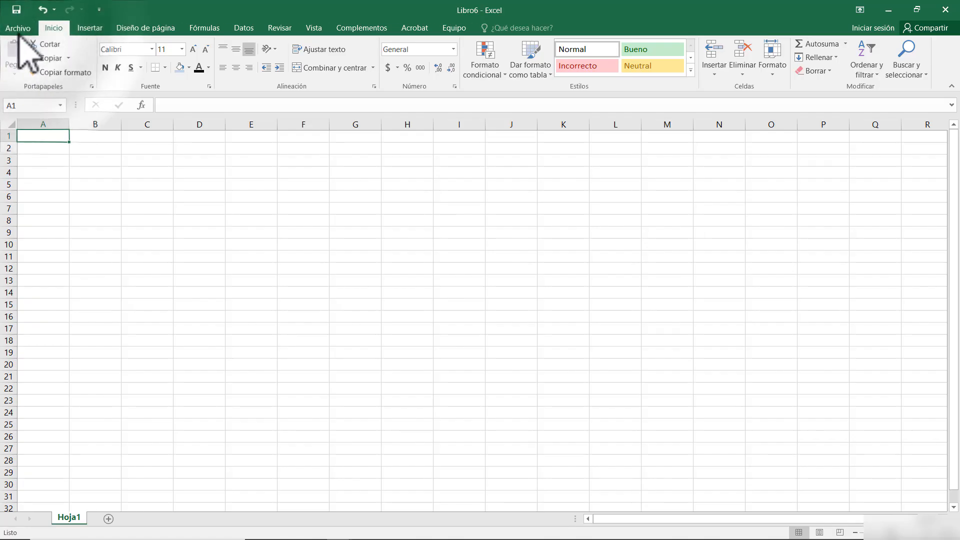
{"action": "left_click", "coordinate": [18, 28]}
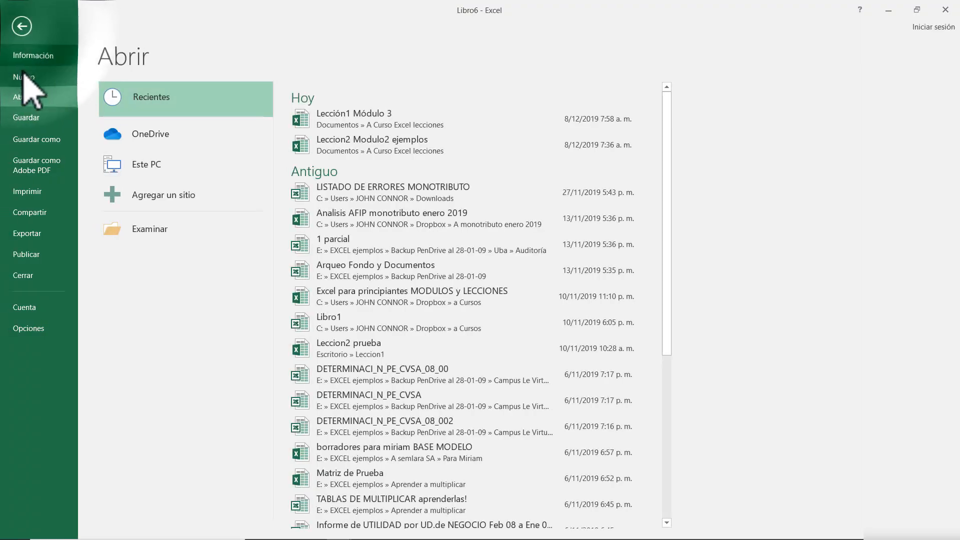
{"action": "left_click", "coordinate": [41, 141]}
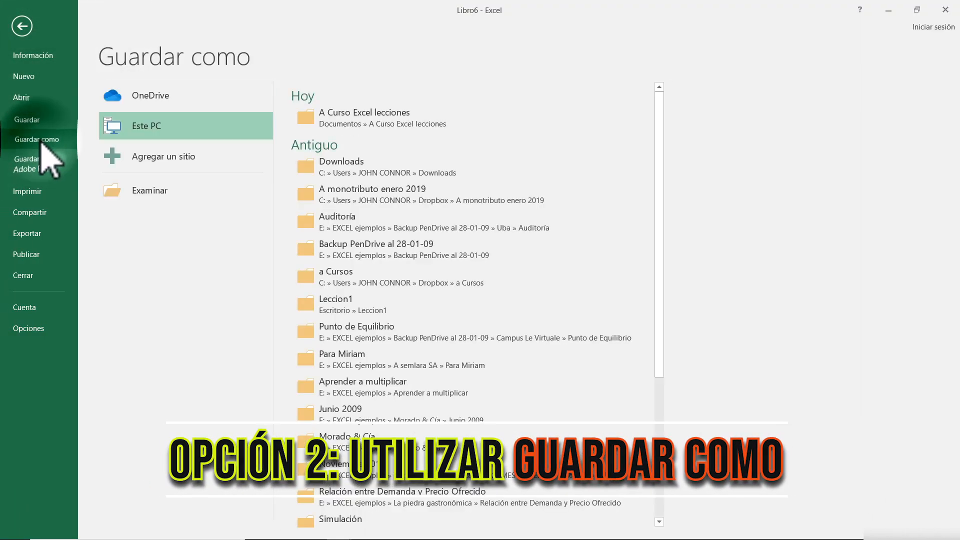
{"action": "left_click", "coordinate": [146, 190]}
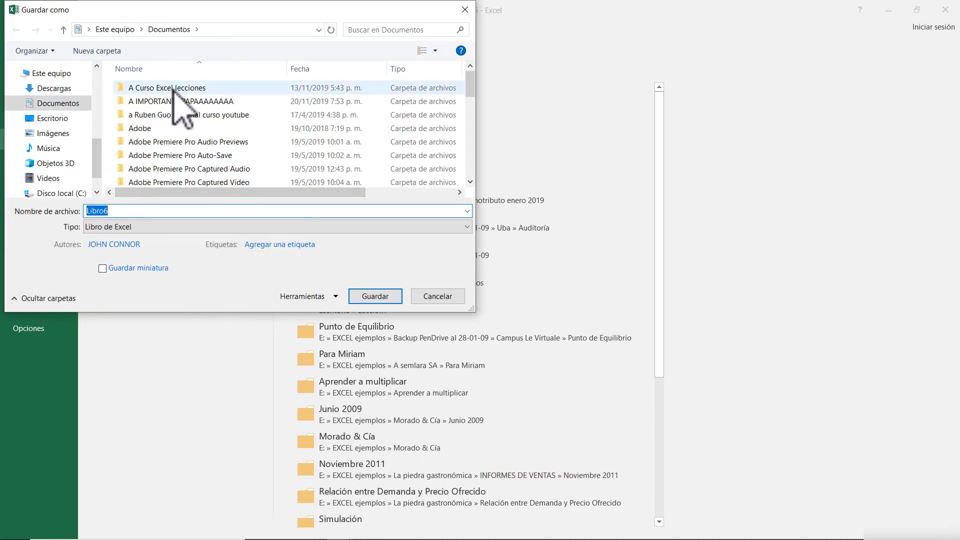
{"action": "double_click", "coordinate": [173, 88]}
Step: Name the workbook "Leccion 1 Modulo 3_" and save it in the chosen folder
{"action": "double_click", "coordinate": [140, 217]}
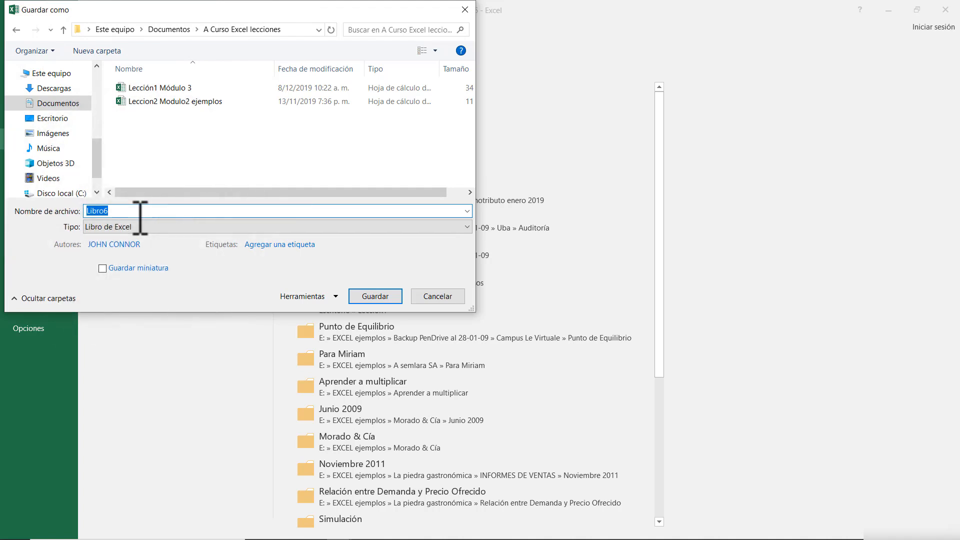
{"action": "type", "text": "Lecci"}
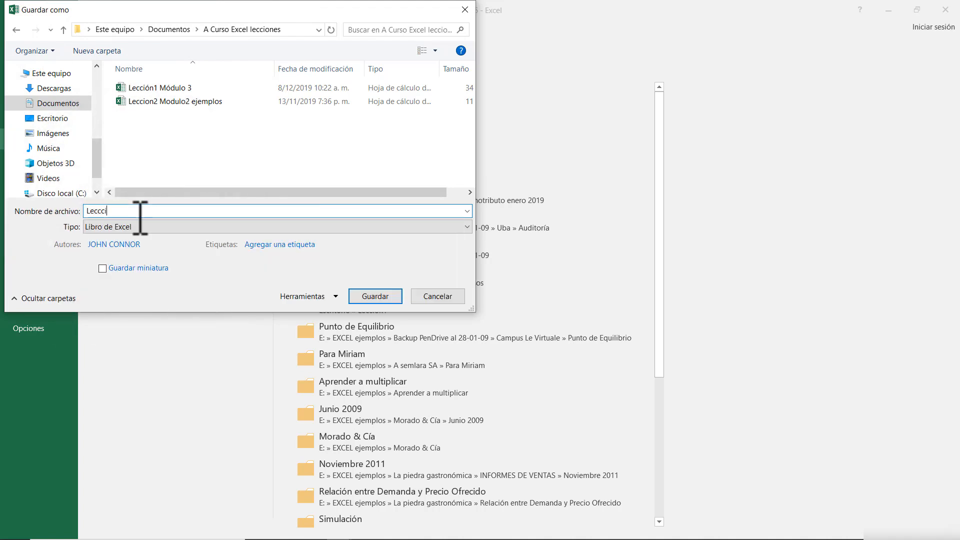
{"action": "key", "text": "BackSpace"}
{"action": "key", "text": "BackSpace"}
{"action": "type", "text": "i"}
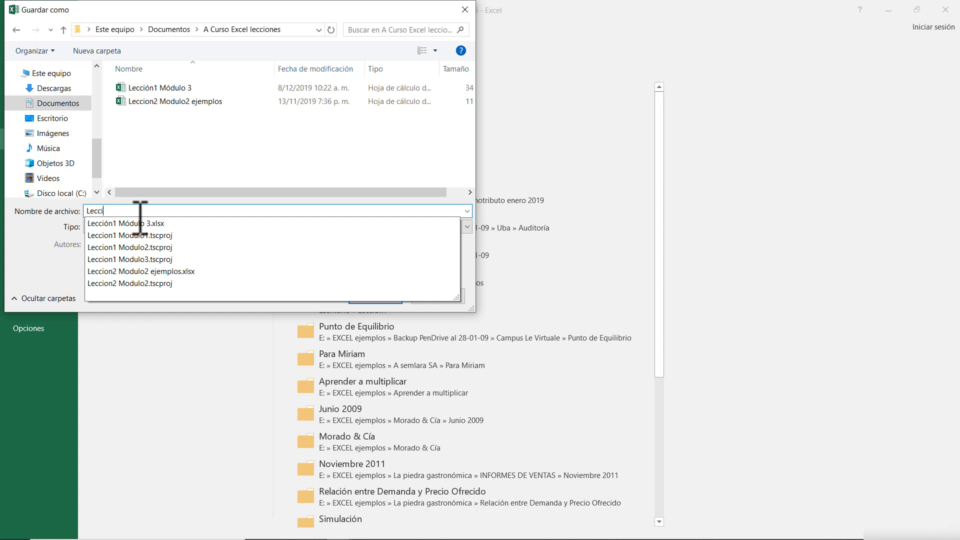
{"action": "type", "text": "on"}
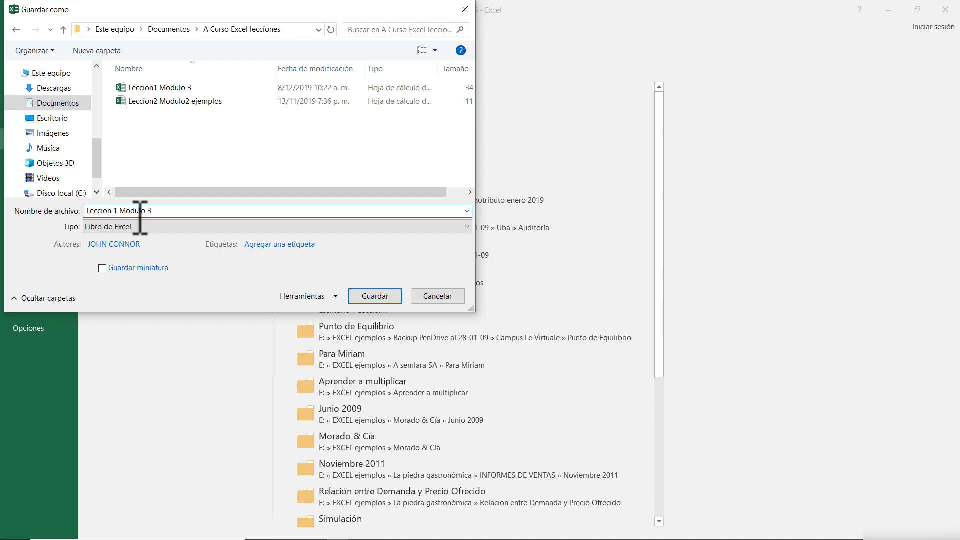
{"action": "type", "text": "1 Modulo 3_"}
{"action": "key", "text": "Return"}
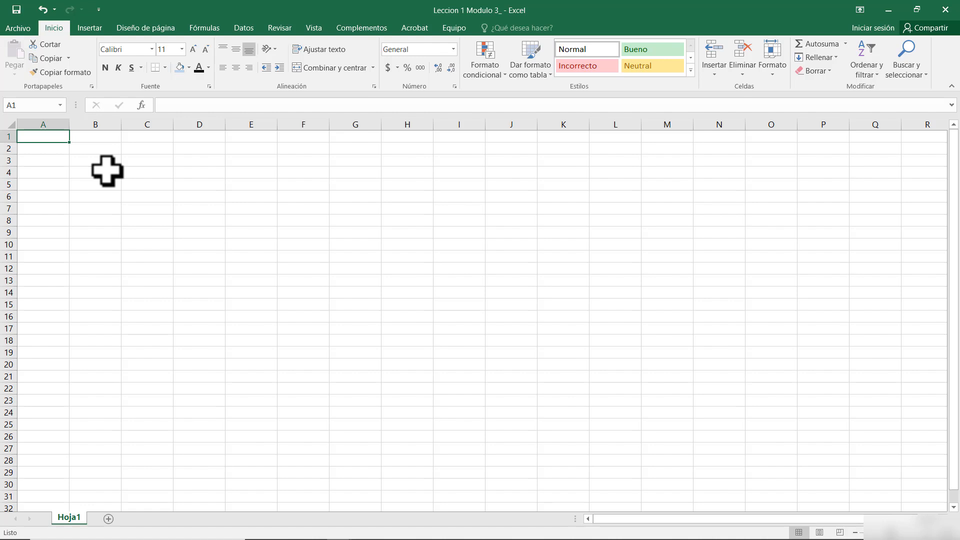
Step: Create another blank workbook from within the saved one and close it
{"action": "left_click", "coordinate": [18, 28]}
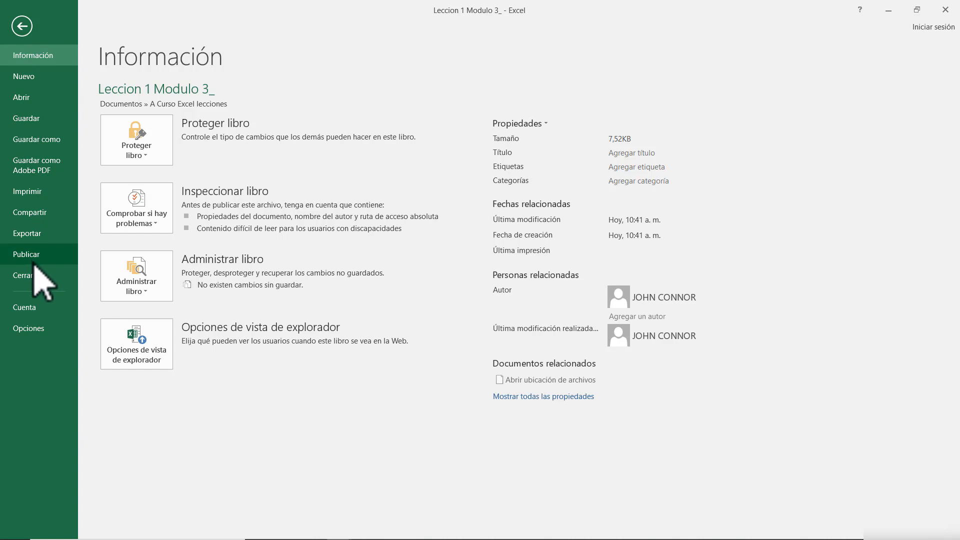
{"action": "left_click", "coordinate": [38, 83]}
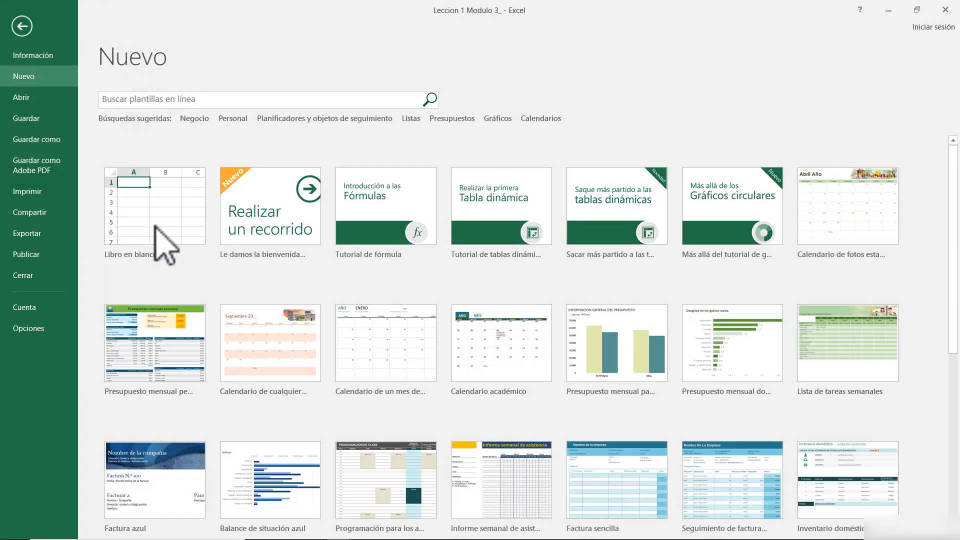
{"action": "left_click", "coordinate": [161, 215]}
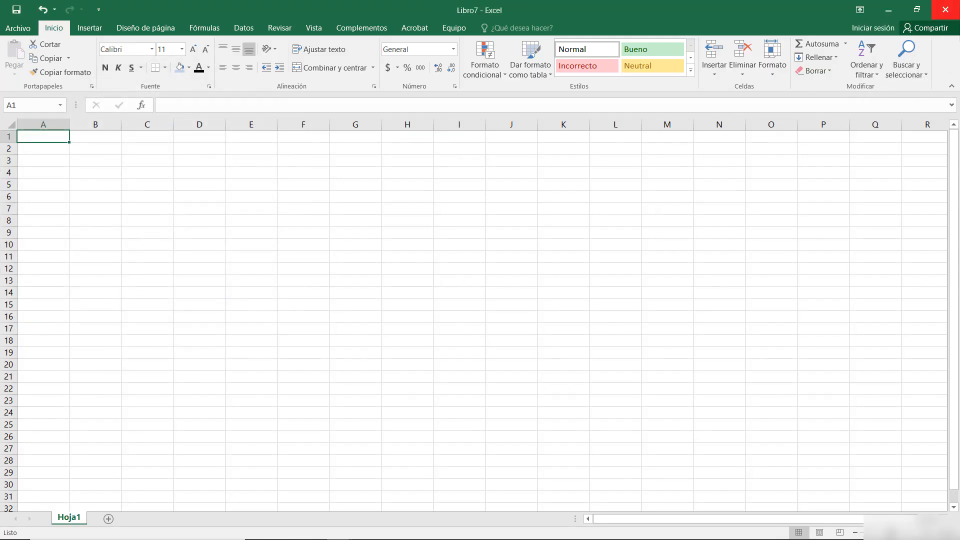
{"action": "left_click", "coordinate": [944, 10]}
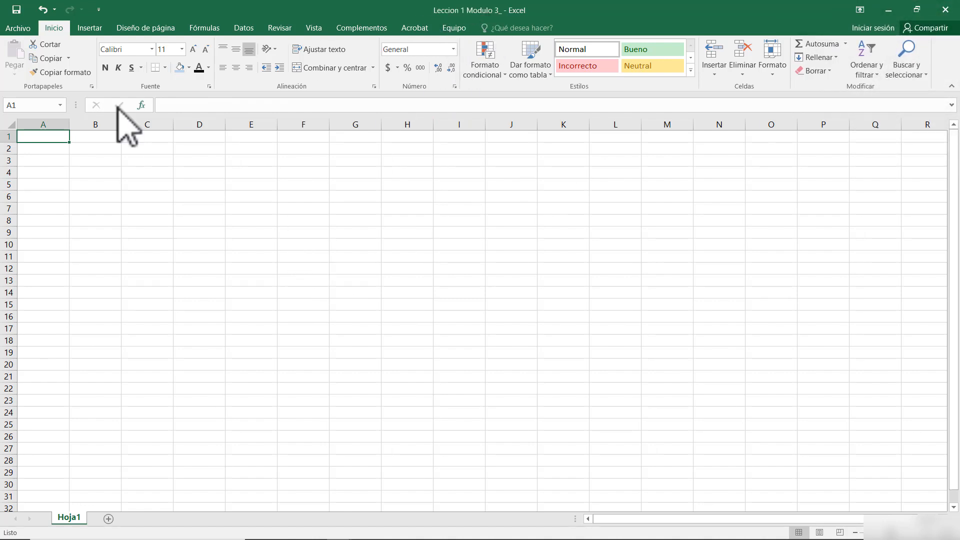
Step: Open the recent workbook "Analisis AFIP monotributo enero 2019" and close it again
{"action": "left_click", "coordinate": [20, 30]}
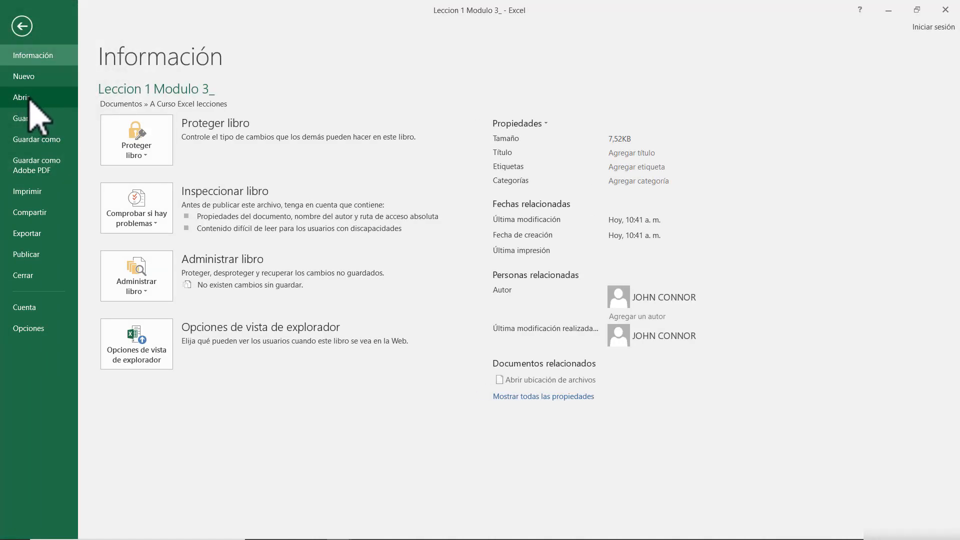
{"action": "left_click", "coordinate": [29, 99]}
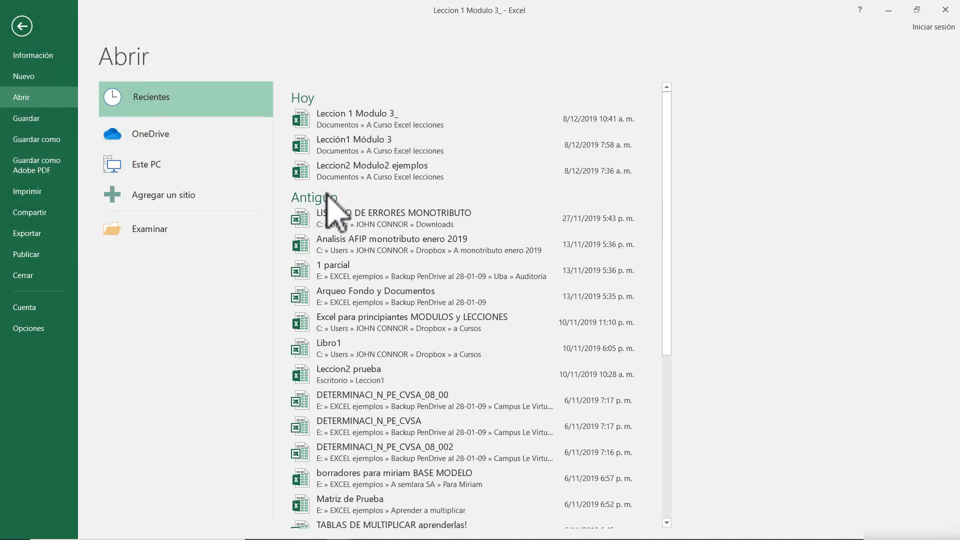
{"action": "left_click", "coordinate": [411, 244]}
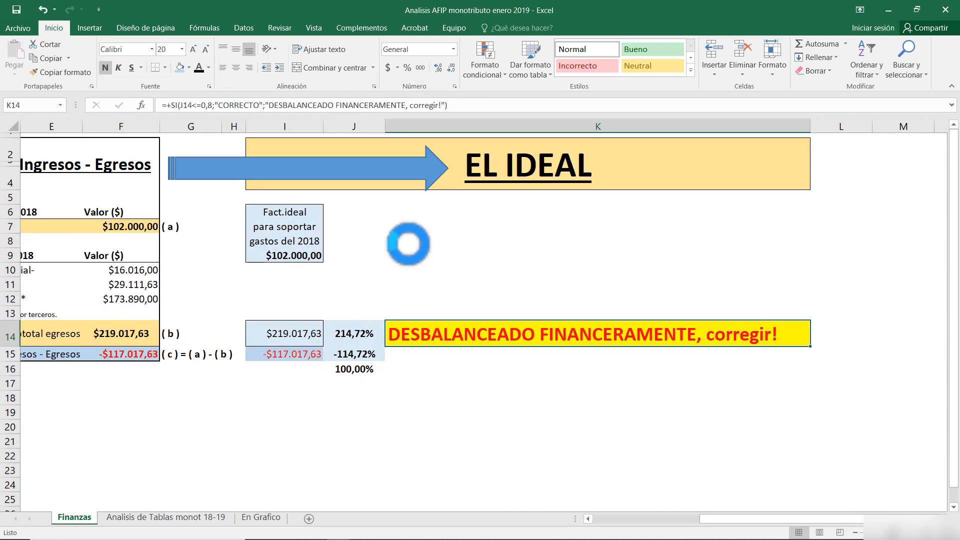
{"action": "left_click", "coordinate": [945, 10]}
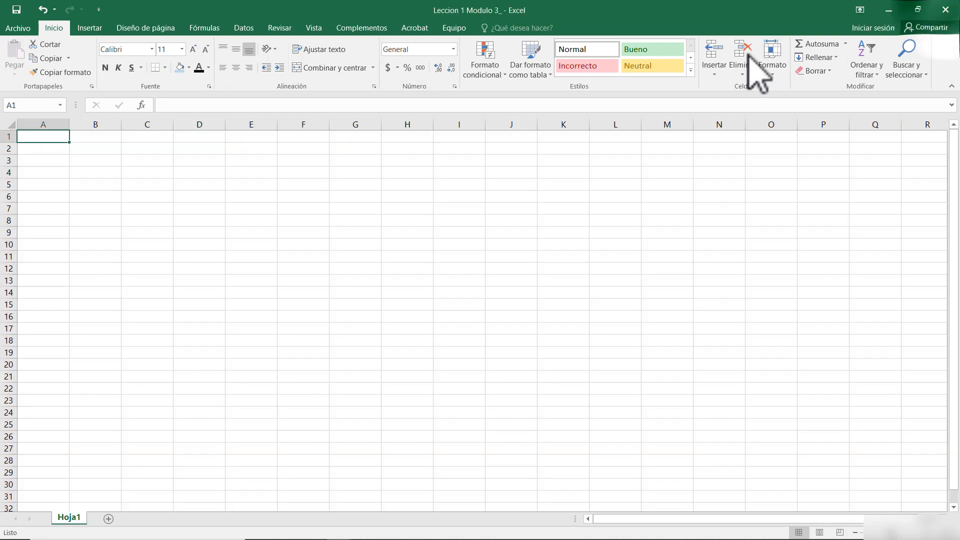
Step: Examine the print settings for the current workbook and return to the sheet
{"action": "left_click", "coordinate": [25, 28]}
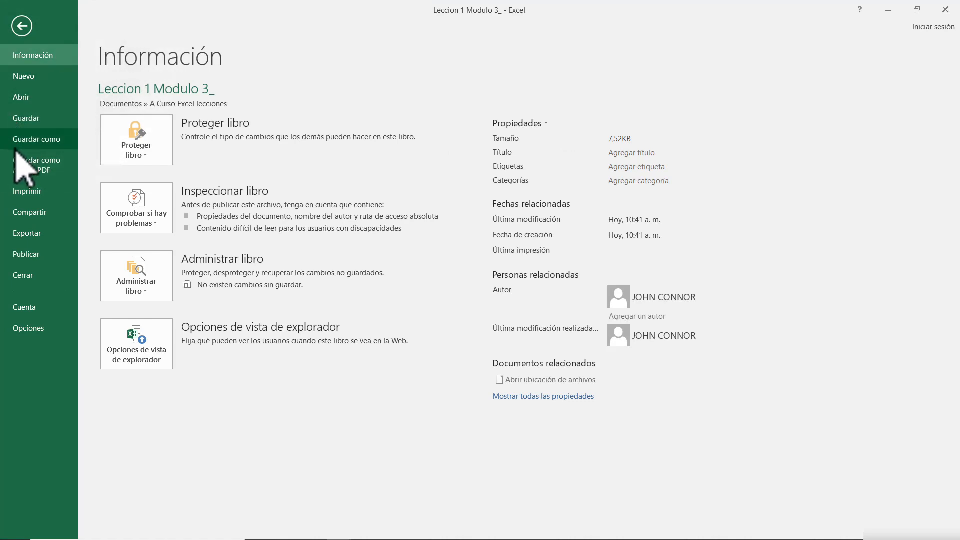
{"action": "left_click", "coordinate": [40, 194]}
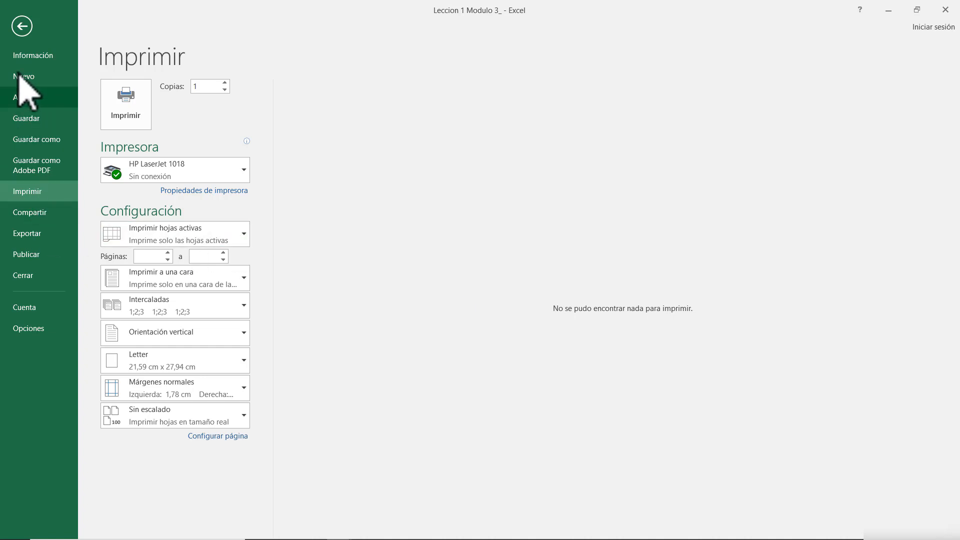
{"action": "left_click", "coordinate": [22, 26]}
Step: In Excel's general options, set the number of sheets included in new workbooks to 3
{"action": "left_click", "coordinate": [20, 29]}
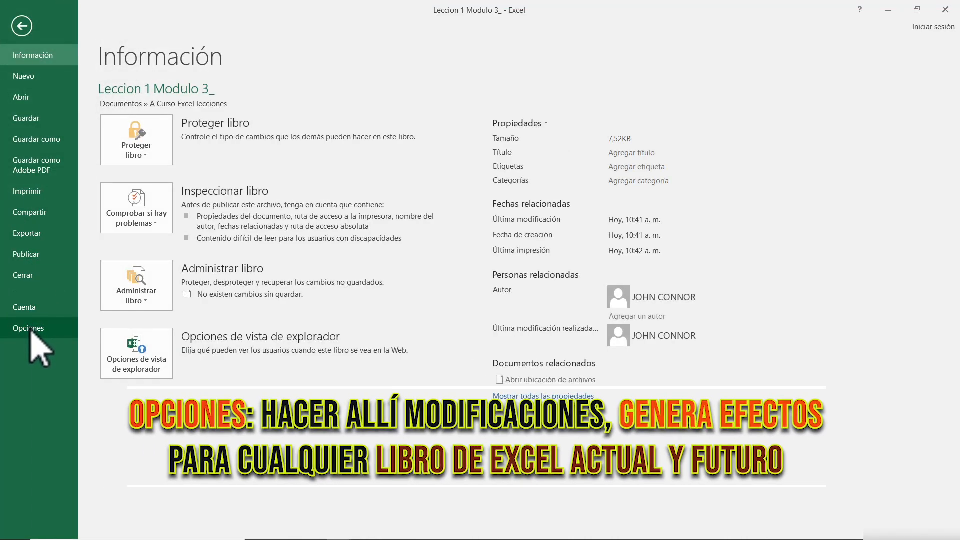
{"action": "left_click", "coordinate": [33, 329]}
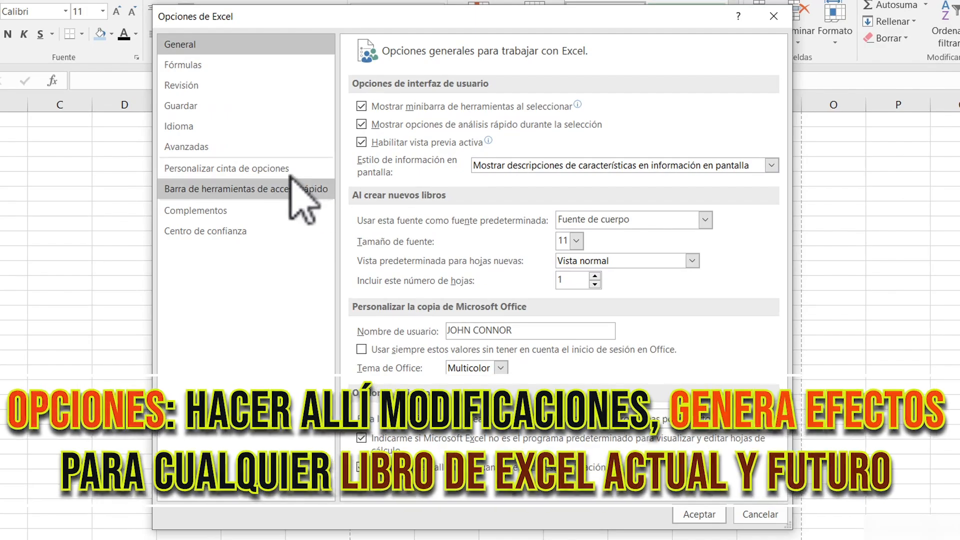
{"action": "left_click_drag", "start_coordinate": [414, 26], "coordinate": [361, 33]}
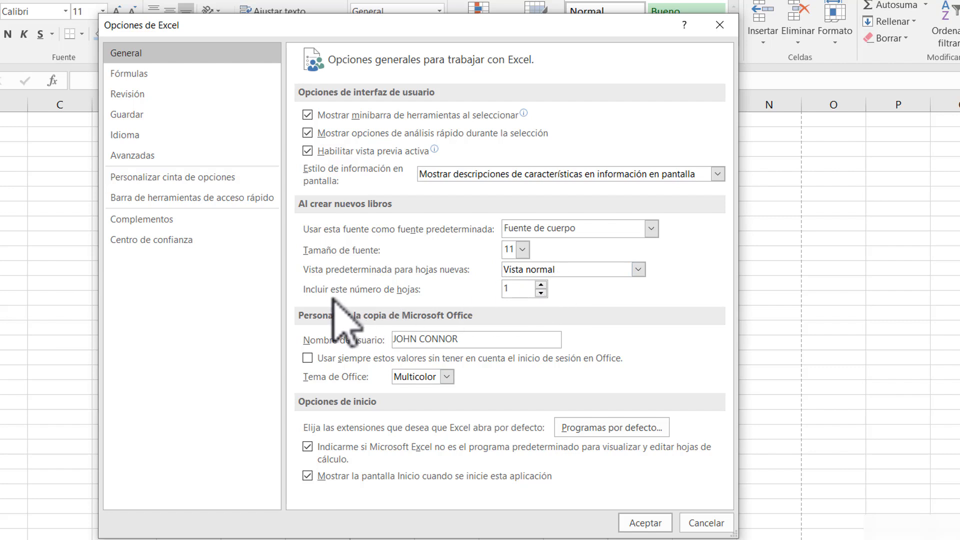
{"action": "left_click", "coordinate": [541, 284]}
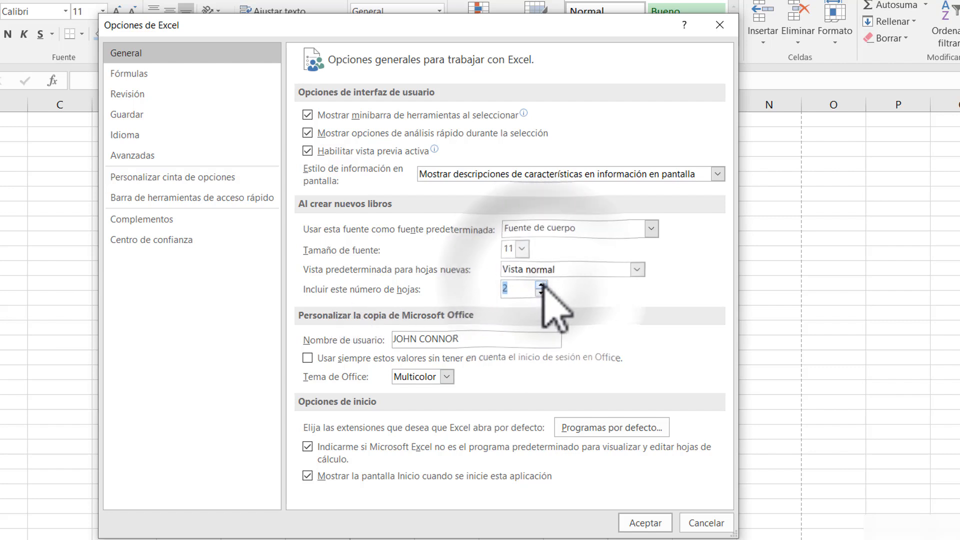
{"action": "left_click", "coordinate": [540, 283]}
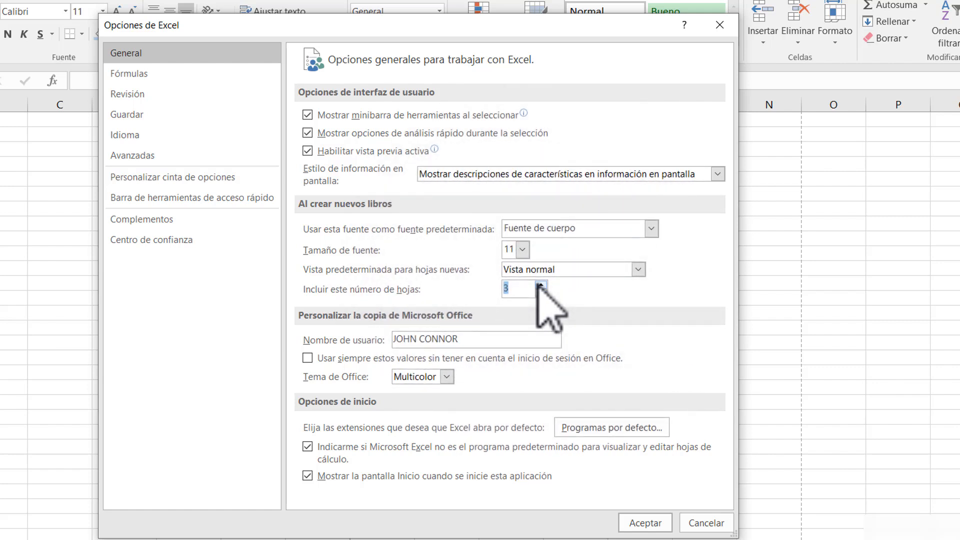
Step: Examine the formula calculation and error-checking, proofing, and workbook saving settings in Excel's options
{"action": "left_click", "coordinate": [168, 75]}
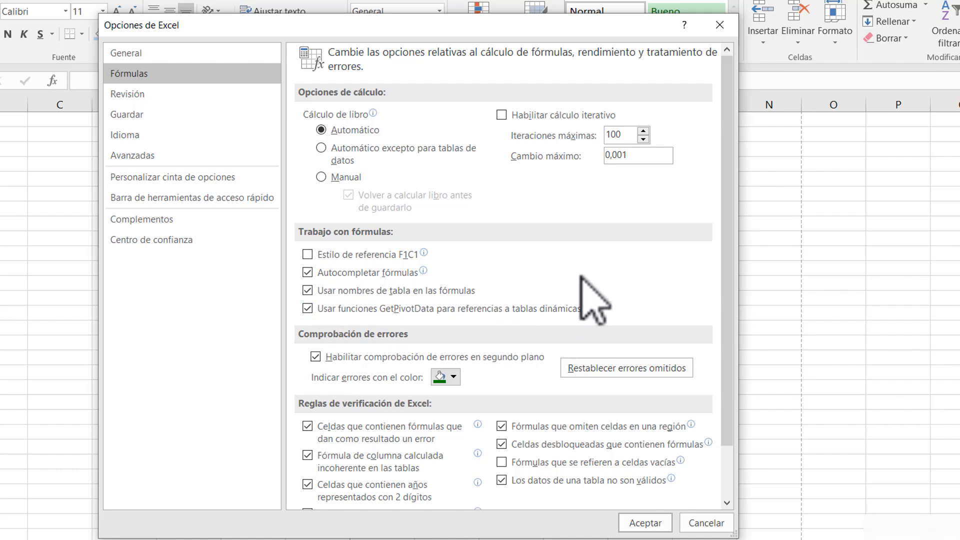
{"action": "mouse_move", "coordinate": [422, 277]}
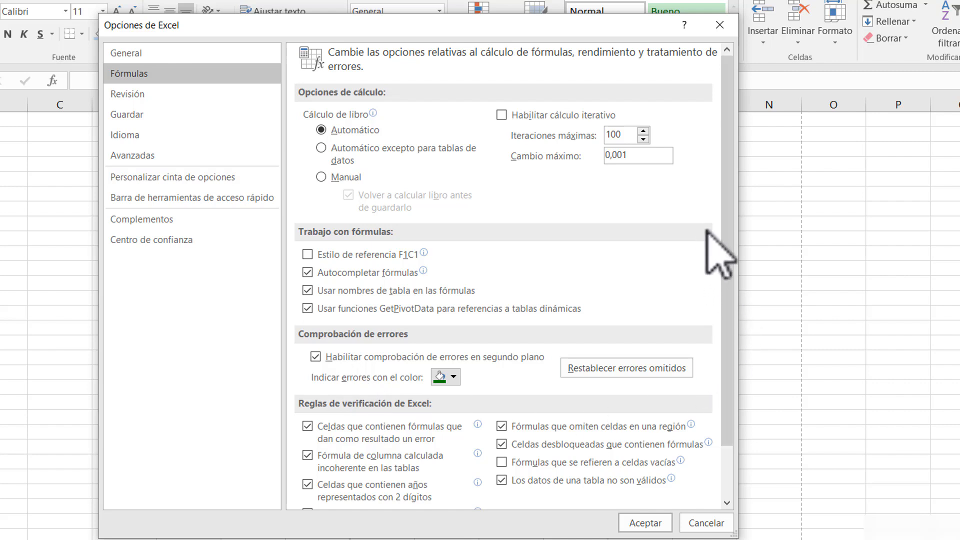
{"action": "left_click_drag", "start_coordinate": [727, 215], "coordinate": [741, 292]}
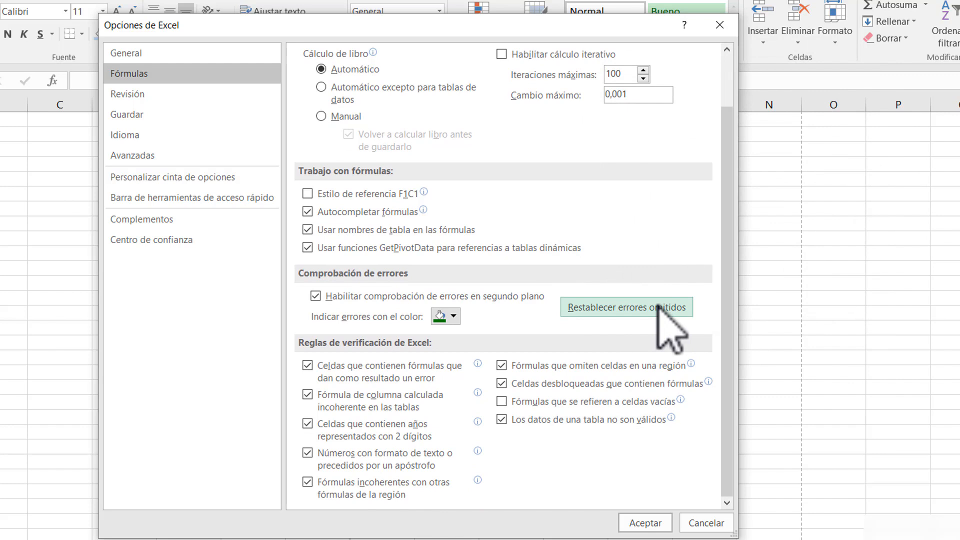
{"action": "left_click", "coordinate": [170, 95]}
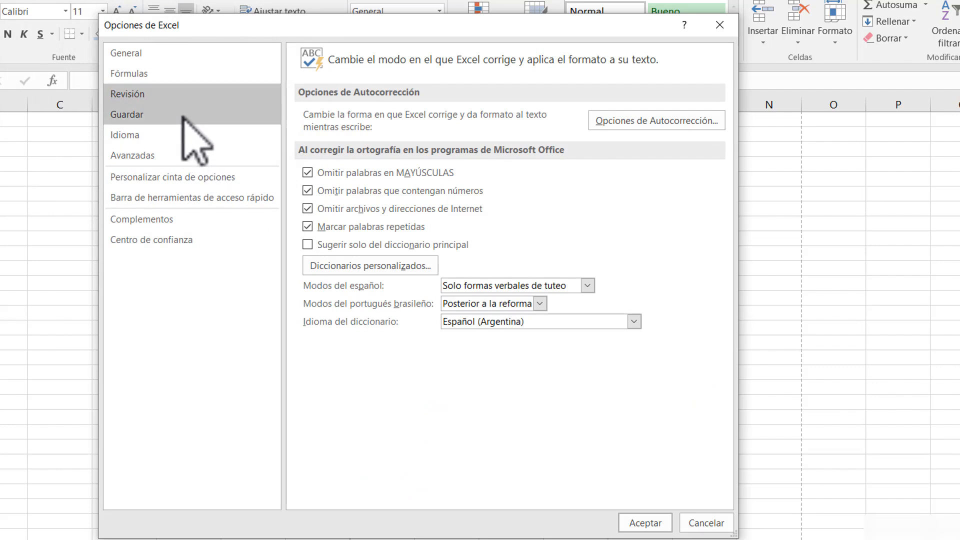
{"action": "left_click", "coordinate": [183, 116]}
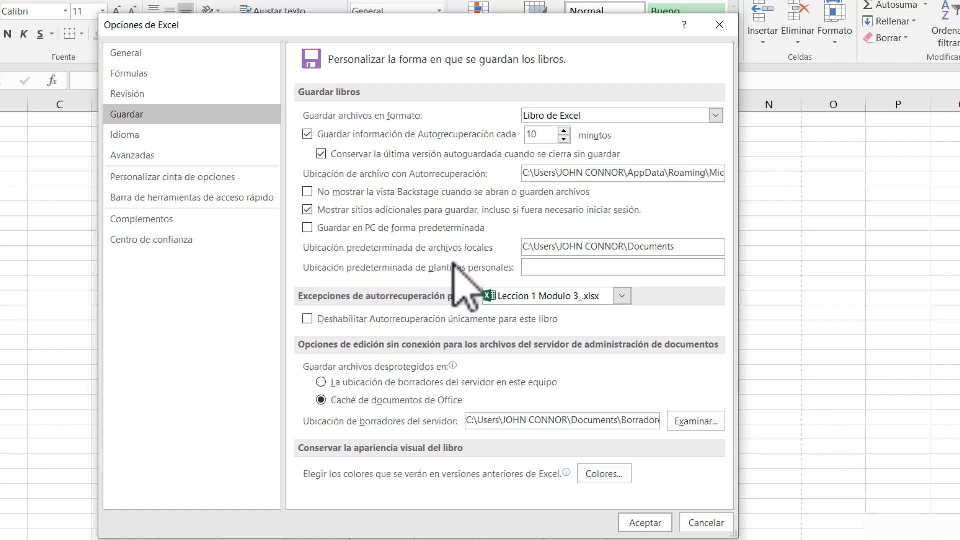
Step: Examine the default local file location, language preferences, advanced editing options and ribbon customization settings in Excel's options
{"action": "left_click", "coordinate": [692, 248]}
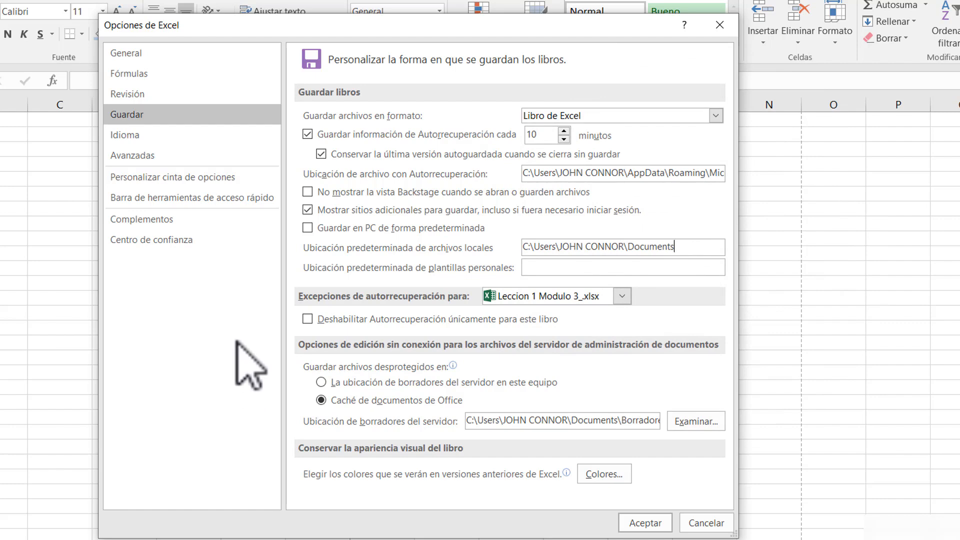
{"action": "left_click", "coordinate": [167, 136]}
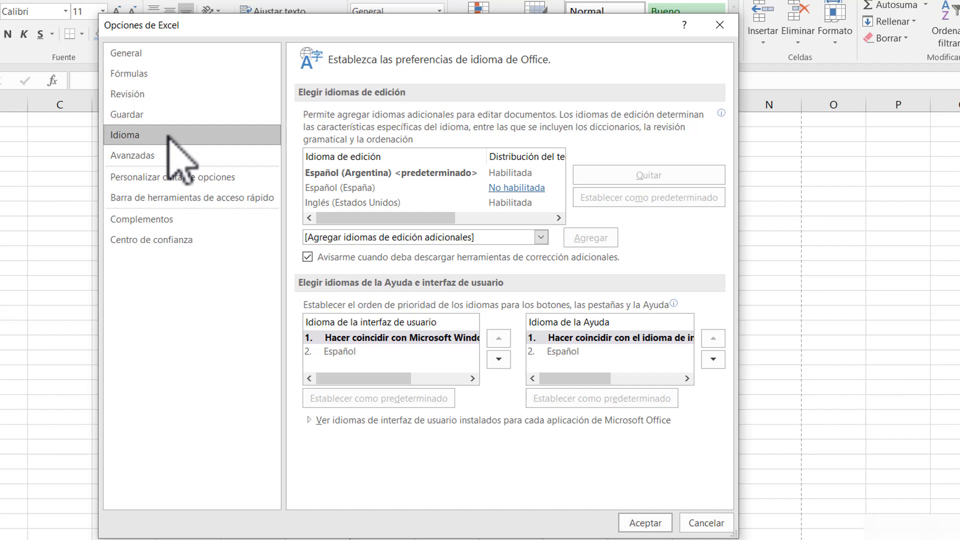
{"action": "left_click", "coordinate": [169, 158]}
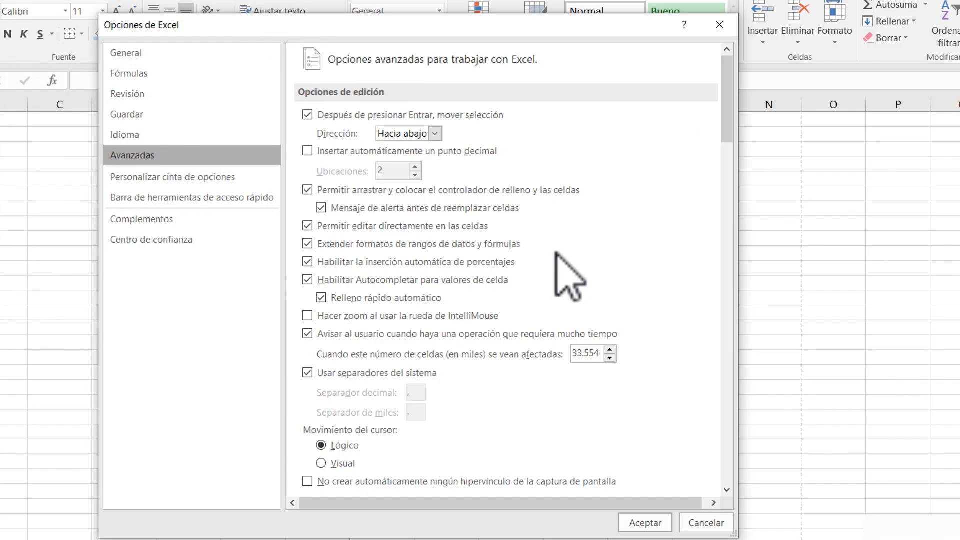
{"action": "left_click", "coordinate": [200, 178]}
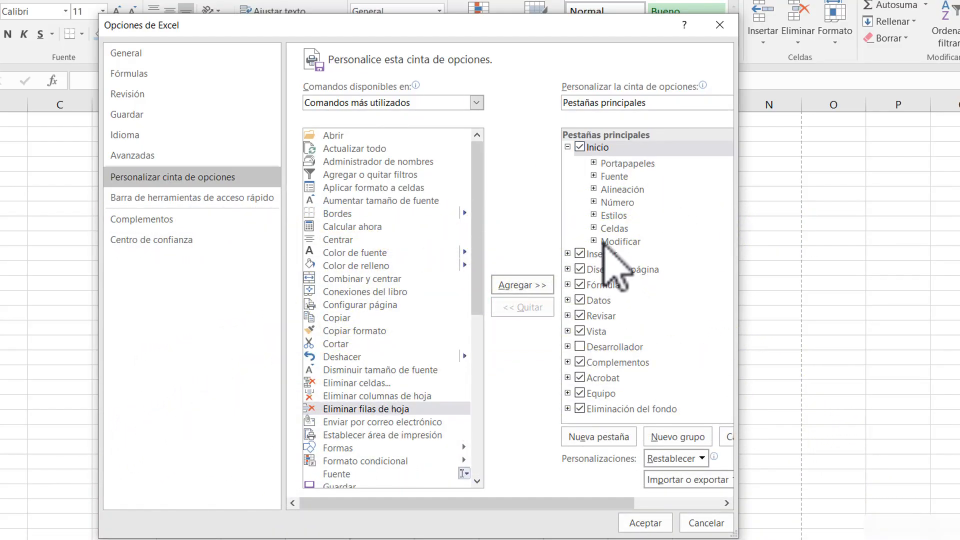
Step: Add the "Agregar o quitar filtros" command to the Quick Access Toolbar for all documents and apply the options
{"action": "left_click", "coordinate": [201, 198]}
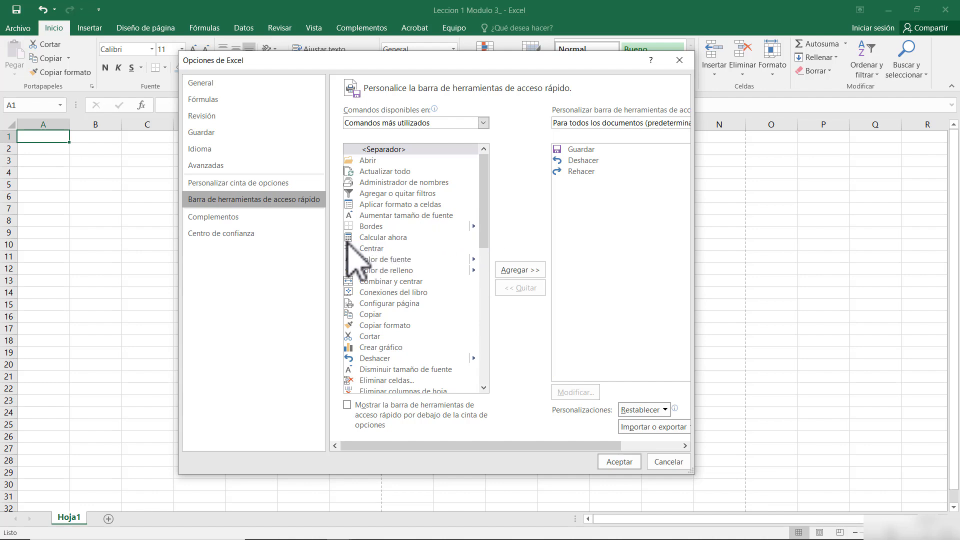
{"action": "left_click", "coordinate": [350, 193]}
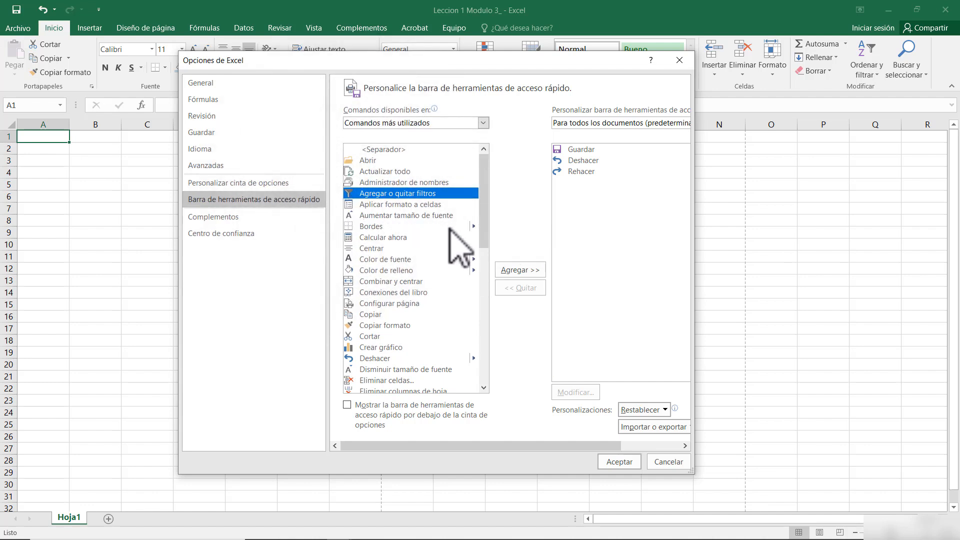
{"action": "left_click", "coordinate": [515, 272]}
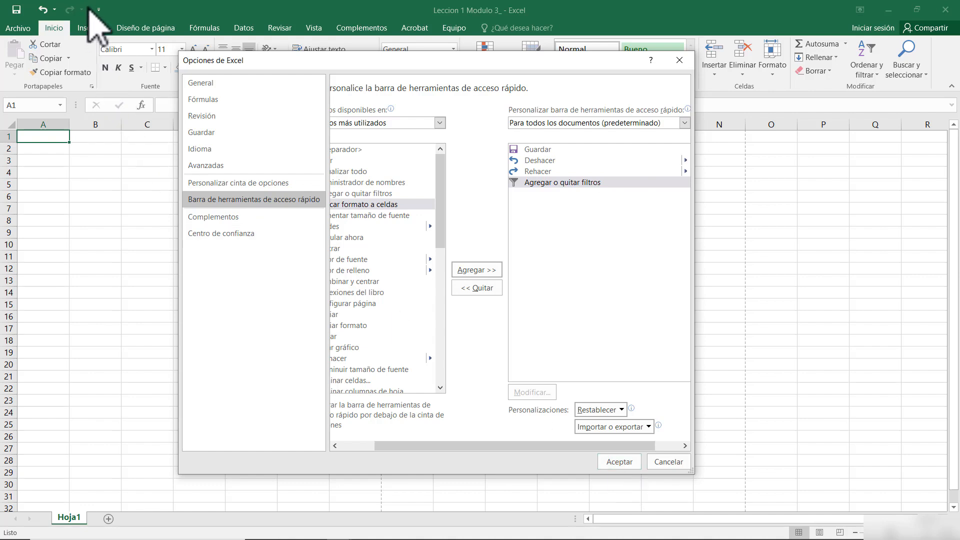
{"action": "left_click", "coordinate": [620, 462]}
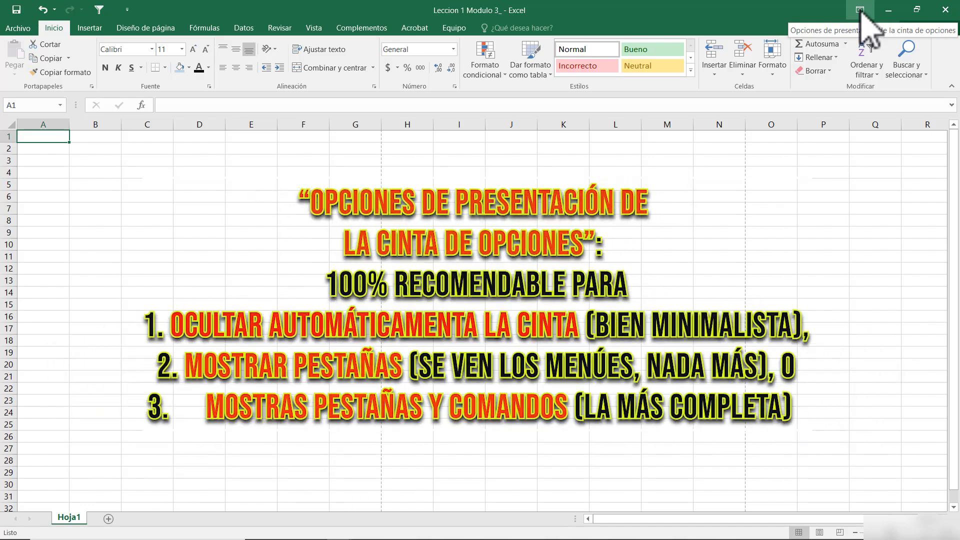
Step: Try the ribbon display options "Mostrar pestañas y comandos" and "Mostrar pestañas", collapsing the ribbon to its tabs only
{"action": "left_click", "coordinate": [860, 10]}
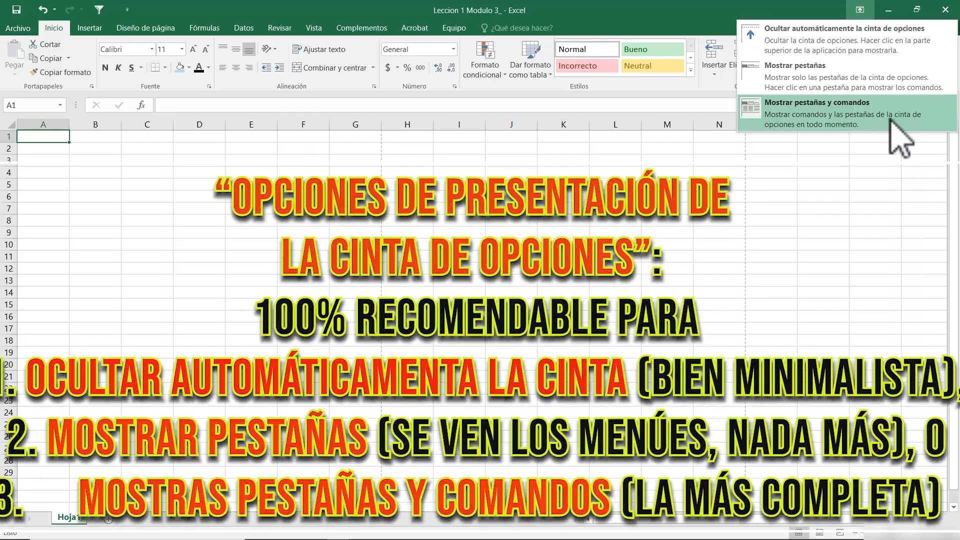
{"action": "left_click", "coordinate": [898, 125]}
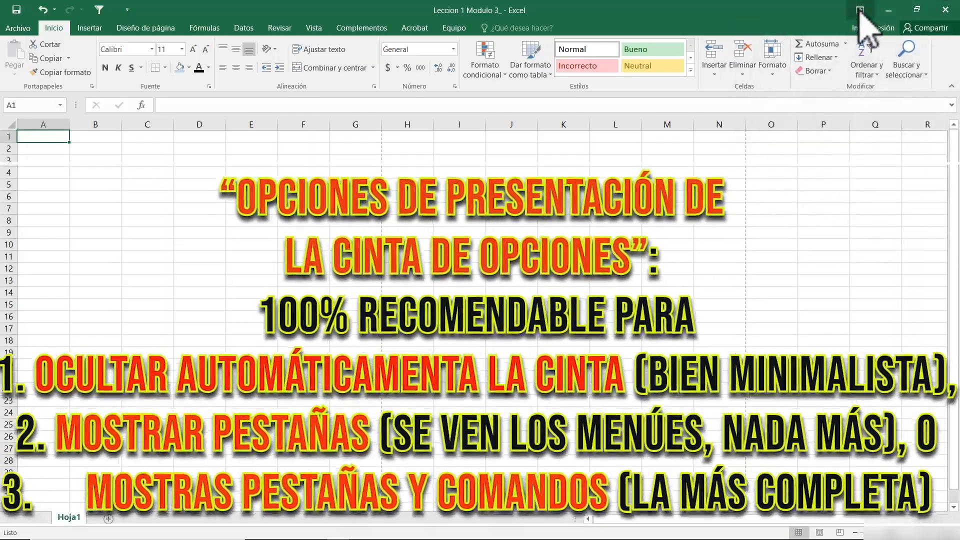
{"action": "left_click", "coordinate": [859, 10]}
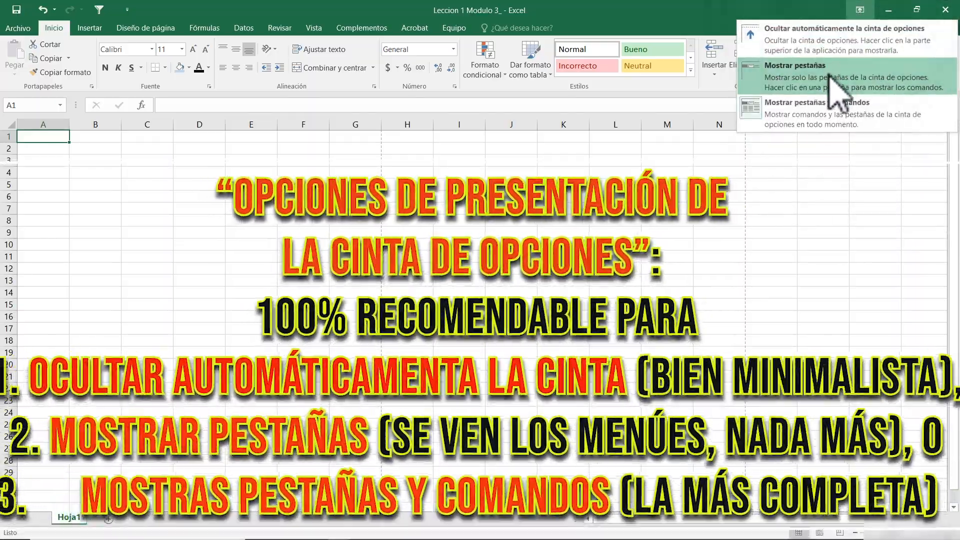
{"action": "left_click", "coordinate": [832, 80]}
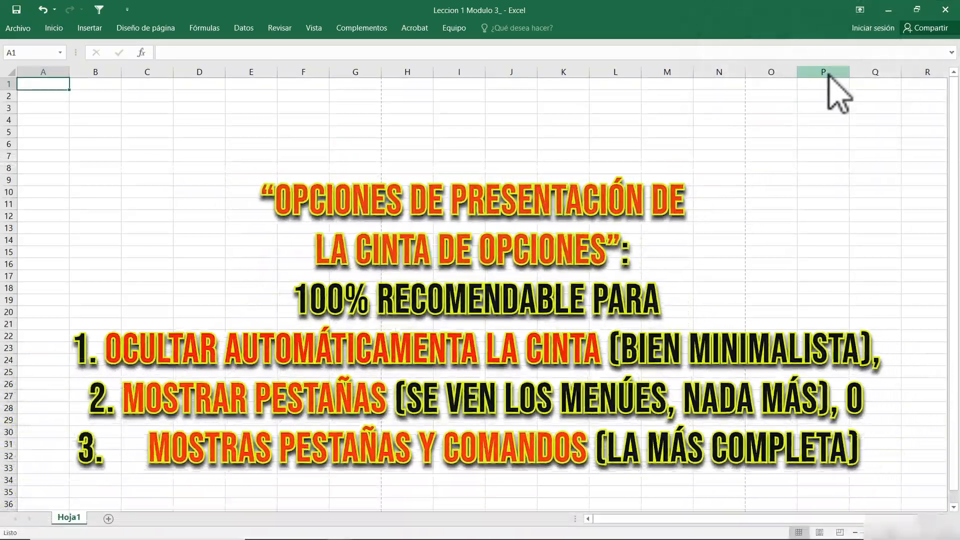
Step: Hide the ribbon automatically with "Ocultar automáticamente la cinta de opciones", and set its display back to "Mostrar pestañas y comandos"
{"action": "left_click", "coordinate": [860, 10]}
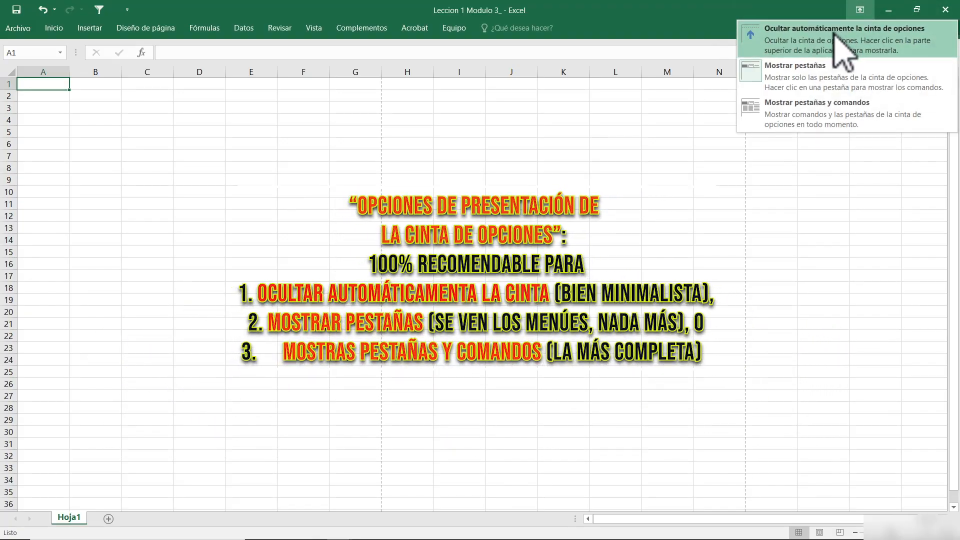
{"action": "left_click", "coordinate": [844, 47]}
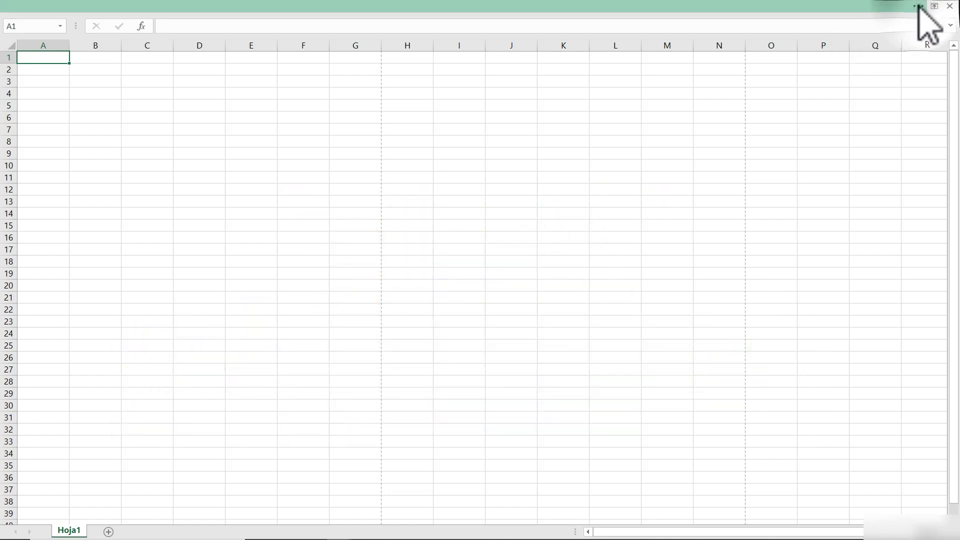
{"action": "left_click", "coordinate": [920, 7]}
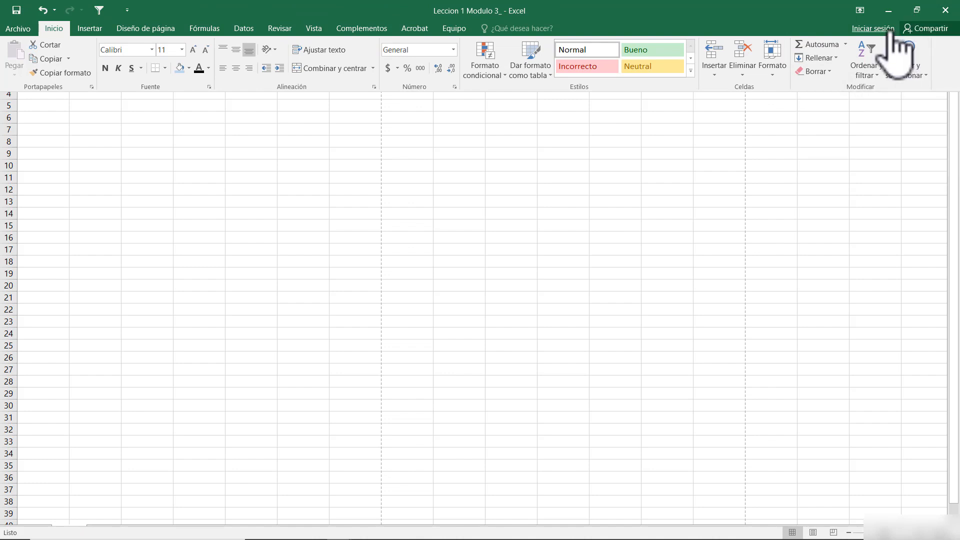
{"action": "left_click", "coordinate": [858, 14]}
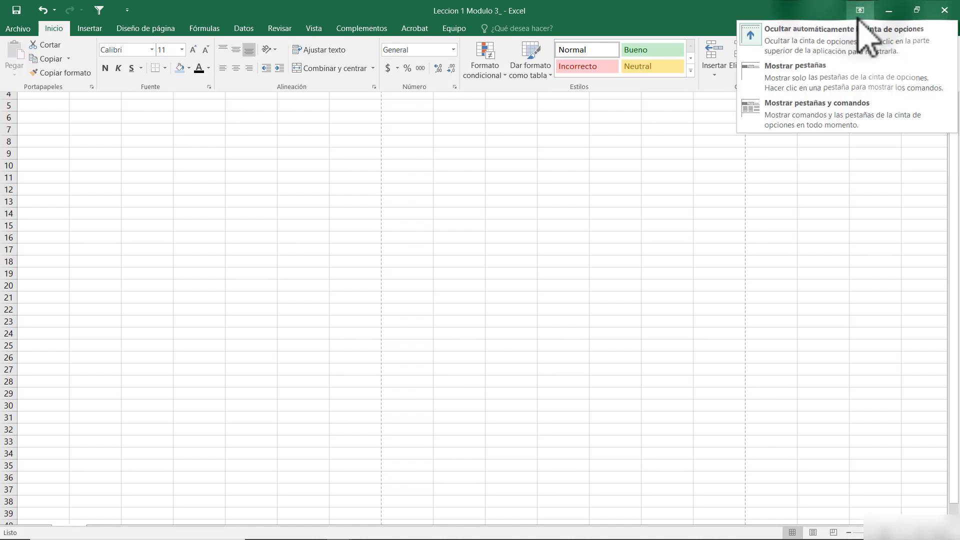
{"action": "left_click", "coordinate": [841, 112]}
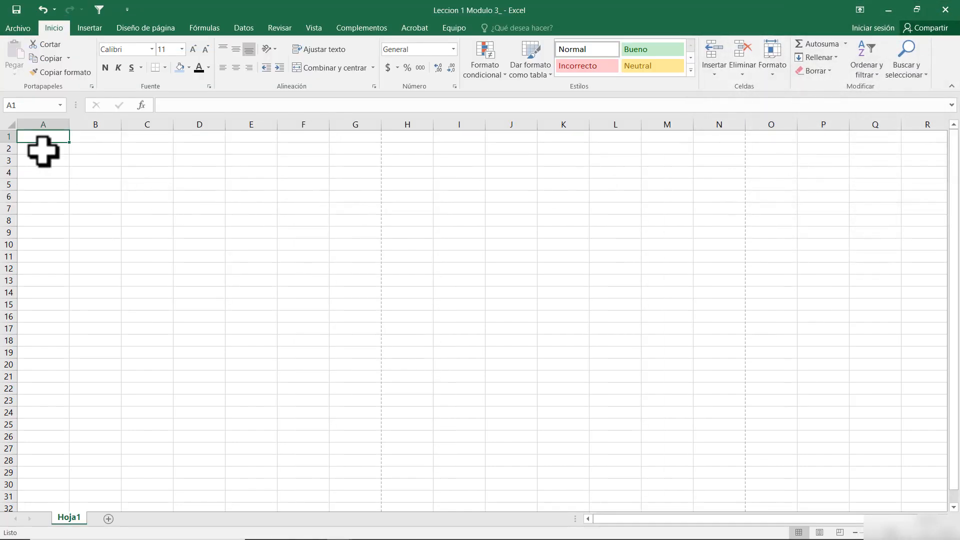
Step: Examine the available fonts and font sizes for cell A1, keeping the size at 11
{"action": "left_click", "coordinate": [99, 139]}
{"action": "left_click", "coordinate": [55, 138]}
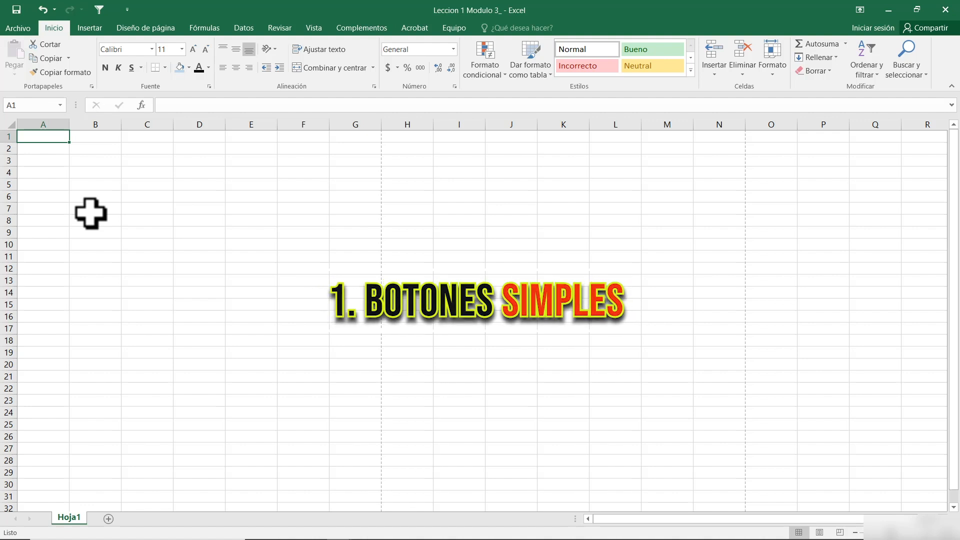
{"action": "left_click", "coordinate": [152, 49]}
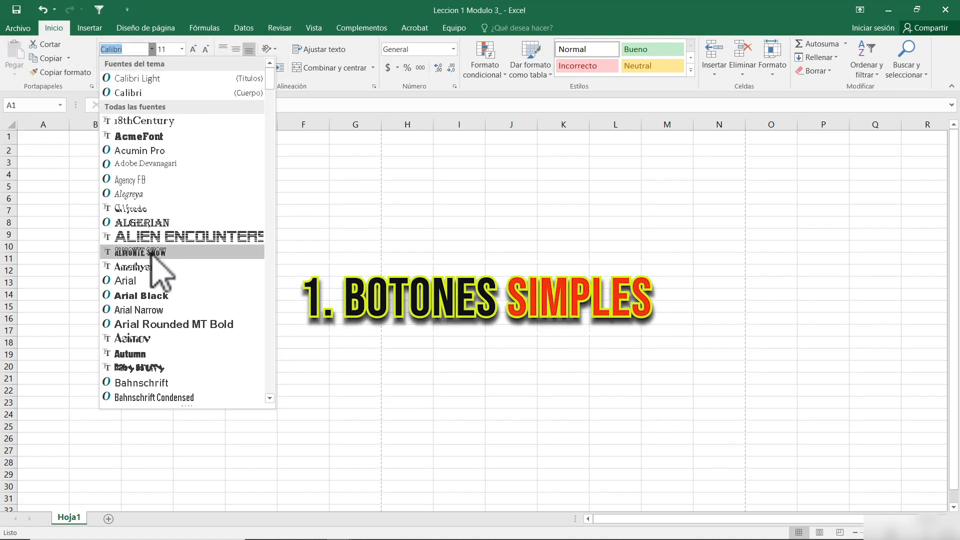
{"action": "left_click", "coordinate": [180, 49]}
{"action": "left_click", "coordinate": [181, 48]}
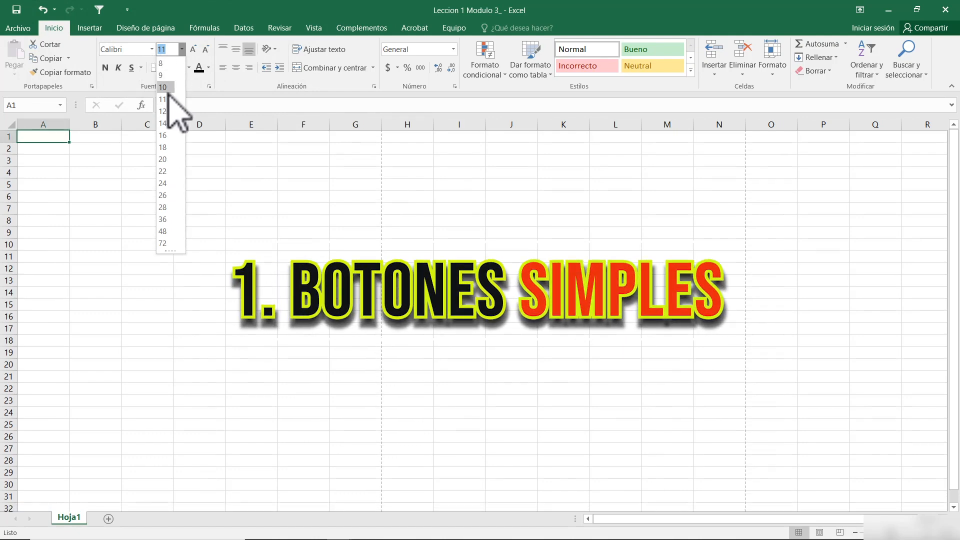
{"action": "left_click", "coordinate": [168, 100]}
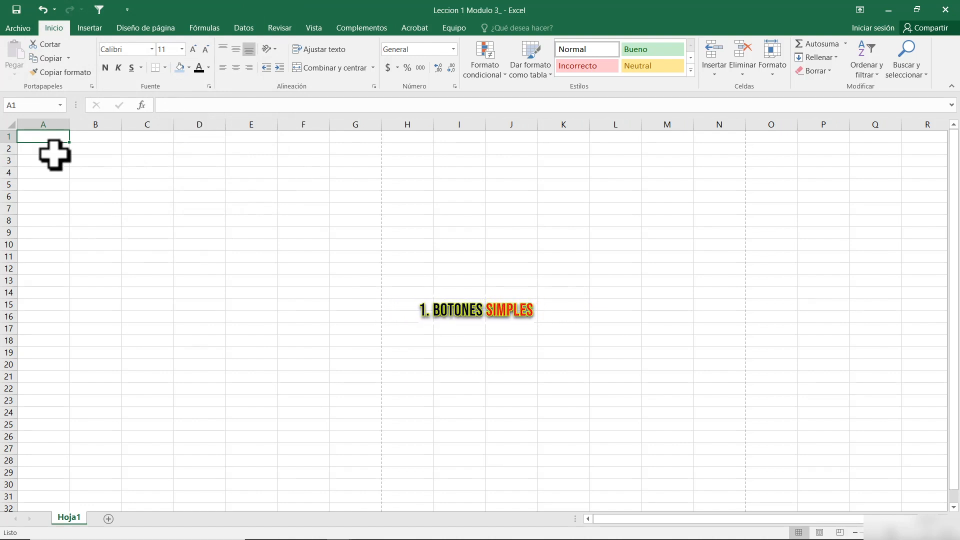
Step: Enter the number 12,13 in cell A1 and select that cell again
{"action": "type", "text": "12,13"}
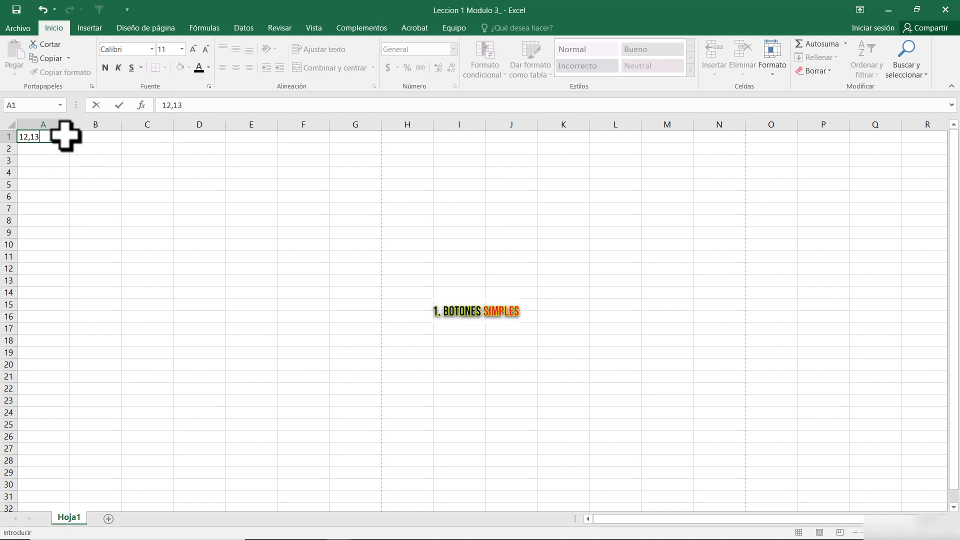
{"action": "key", "text": "Return"}
{"action": "left_click", "coordinate": [65, 136]}
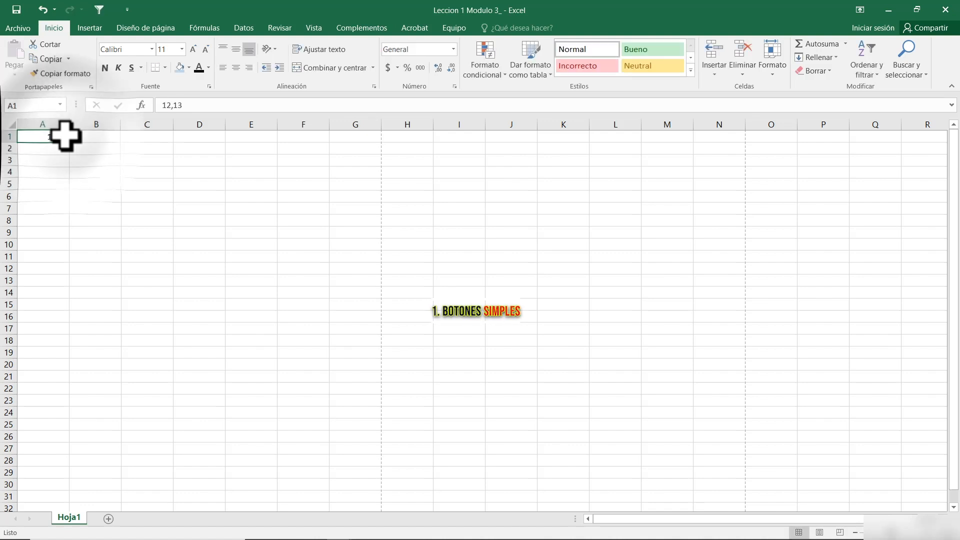
Step: Increase cell A1's display to four decimal places, reduce it to two, and clear the cell's contents
{"action": "left_click", "coordinate": [438, 67]}
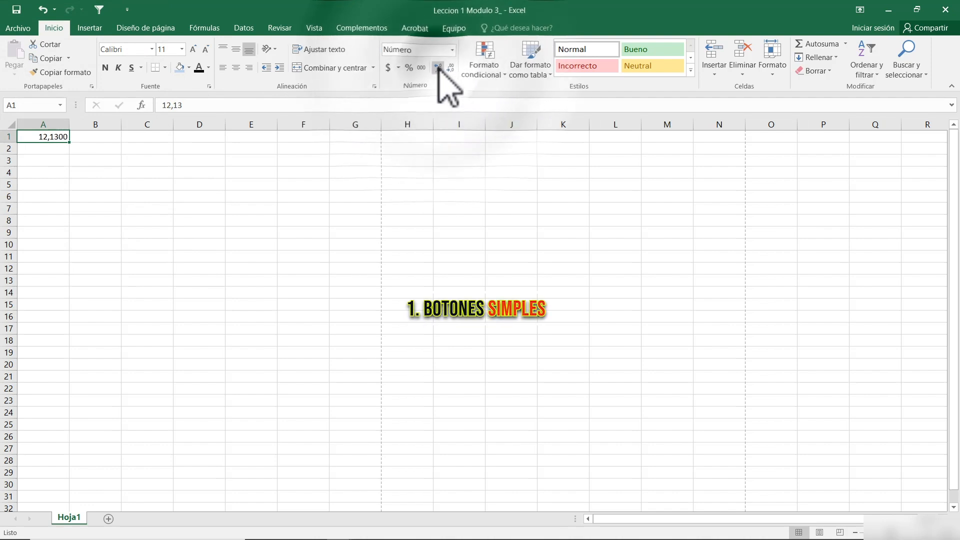
{"action": "left_click", "coordinate": [446, 67]}
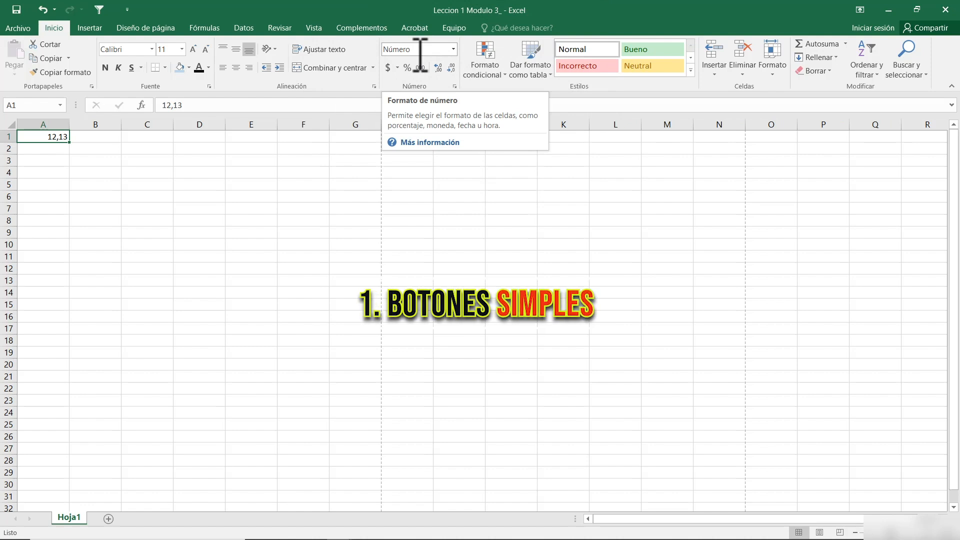
{"action": "key", "text": "Delete"}
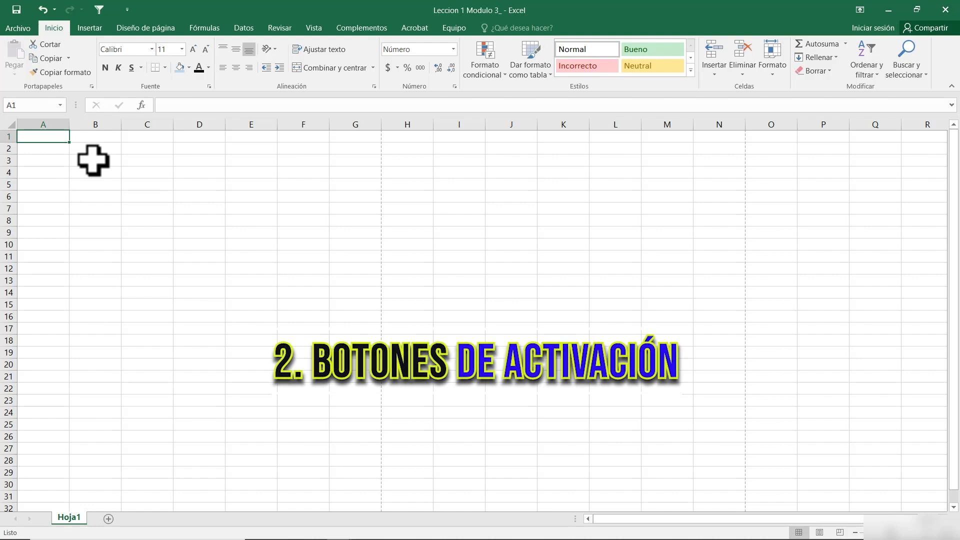
Step: Enter the text "Hola" in cell A1 and select that cell again
{"action": "type", "text": "Hokl"}
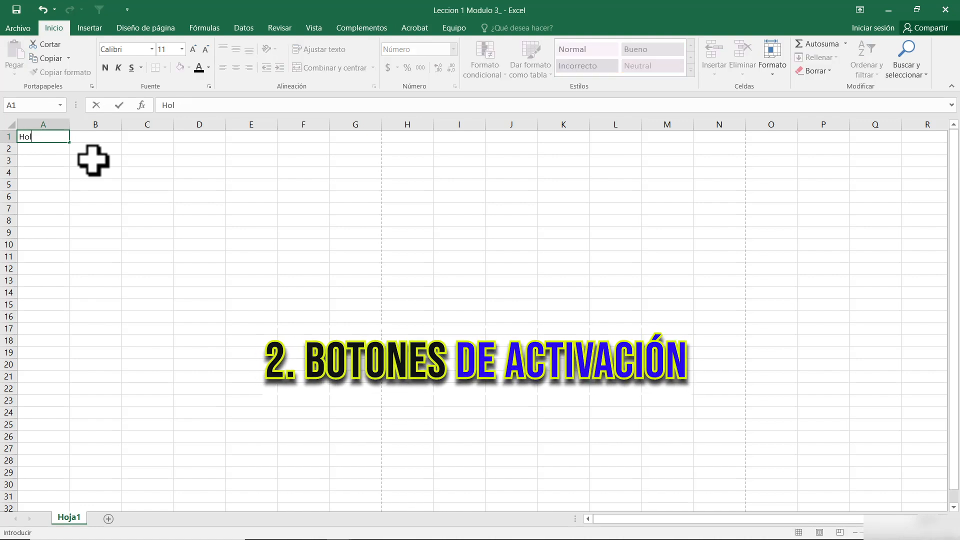
{"action": "key", "text": "Return"}
{"action": "left_click", "coordinate": [36, 136]}
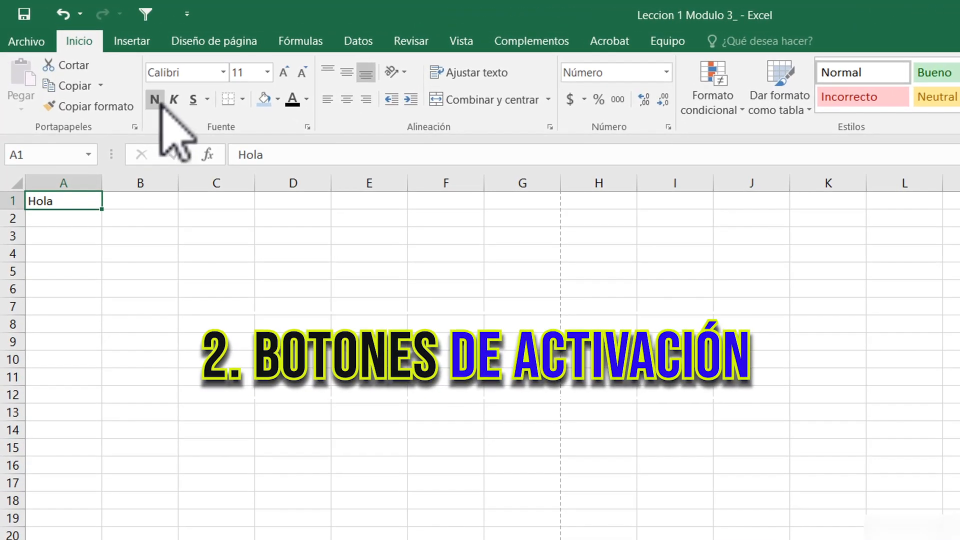
Step: Format the "Hola" cell as bold, italic and horizontally centred, with a light orange fill
{"action": "left_click", "coordinate": [156, 100]}
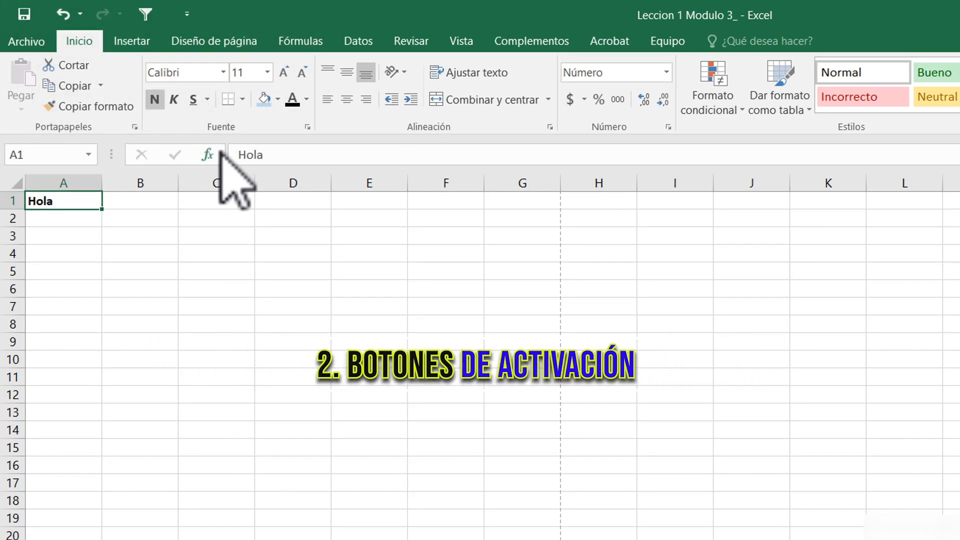
{"action": "left_click", "coordinate": [277, 99]}
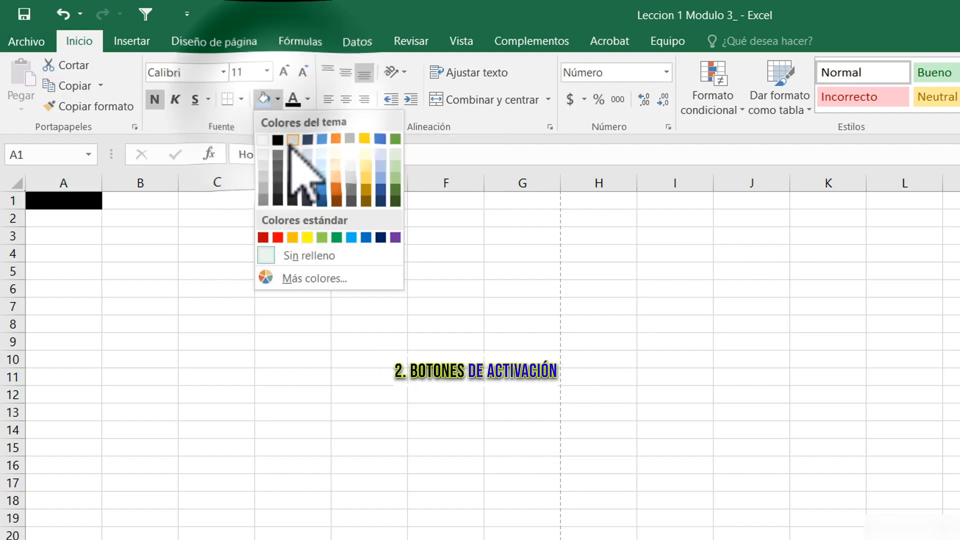
{"action": "left_click", "coordinate": [335, 165]}
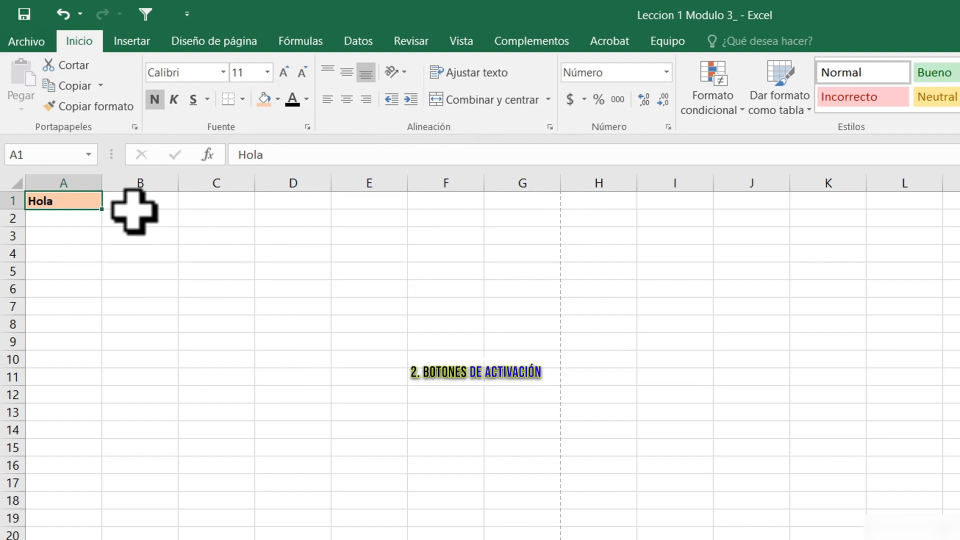
{"action": "left_click", "coordinate": [174, 99]}
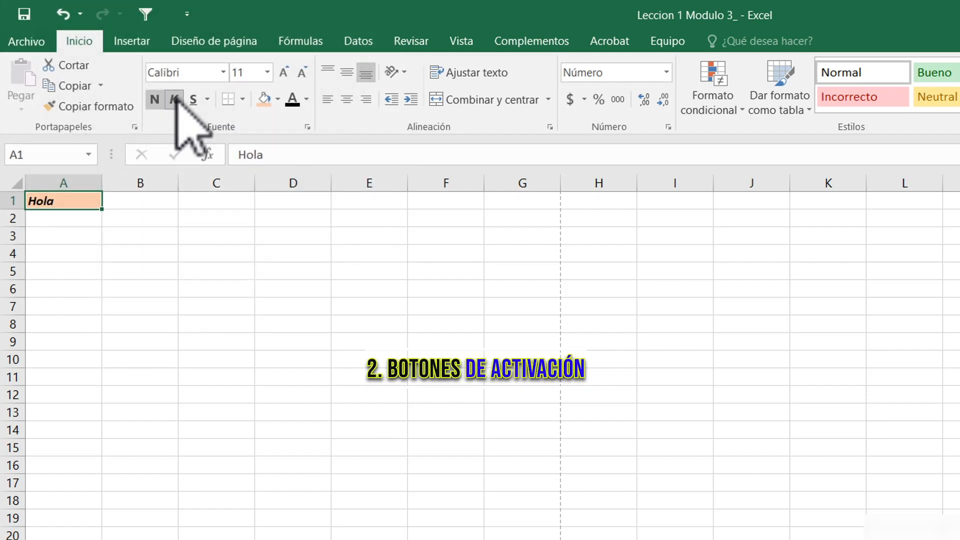
{"action": "left_click", "coordinate": [346, 99]}
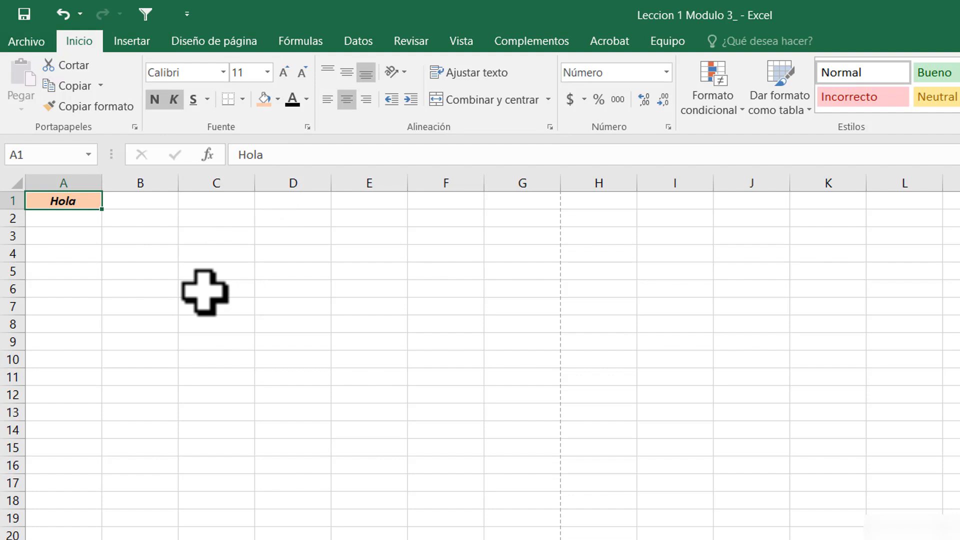
Step: Undo the centring, italic, fill and bold formatting and the "Hola" entry in cell A1
{"action": "left_click", "coordinate": [62, 14]}
{"action": "left_click", "coordinate": [62, 14]}
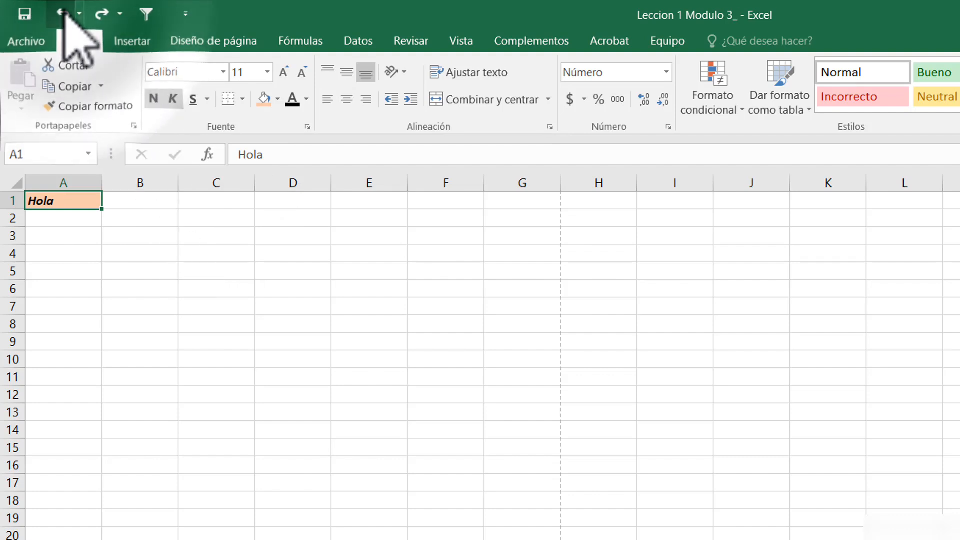
{"action": "left_click", "coordinate": [62, 13]}
{"action": "left_click", "coordinate": [62, 13]}
{"action": "left_click", "coordinate": [62, 14]}
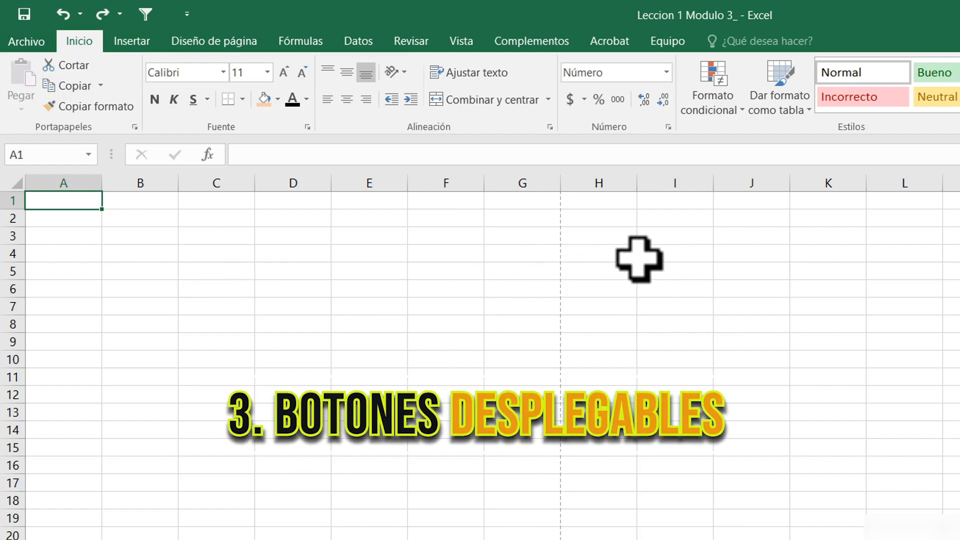
Step: Examine the conditional formatting options, including the top and bottom rules and the data bars
{"action": "left_click", "coordinate": [741, 106]}
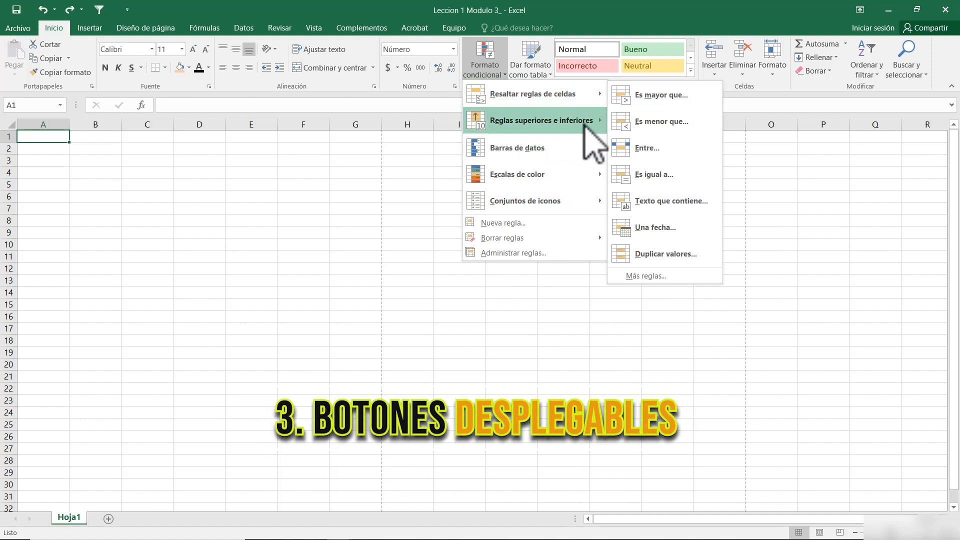
{"action": "mouse_move", "coordinate": [602, 123]}
{"action": "mouse_move", "coordinate": [582, 145]}
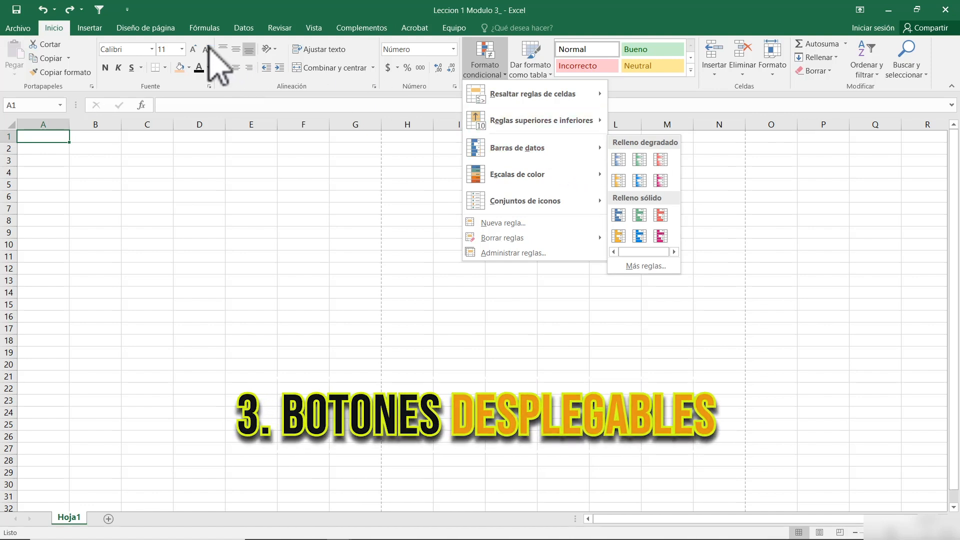
Step: Examine the available paper sizes, page orientations and margin presets for the sheet without changing any
{"action": "left_click", "coordinate": [245, 29]}
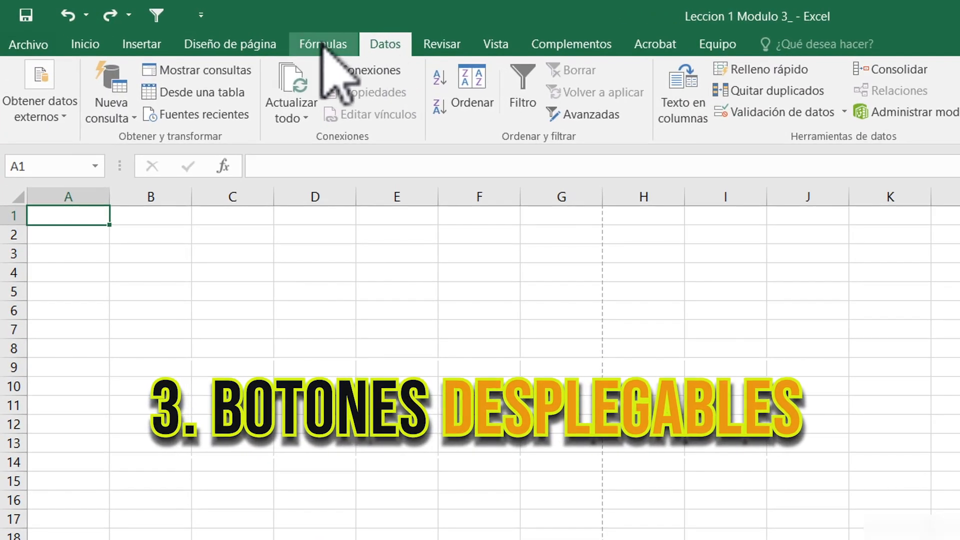
{"action": "left_click", "coordinate": [260, 43]}
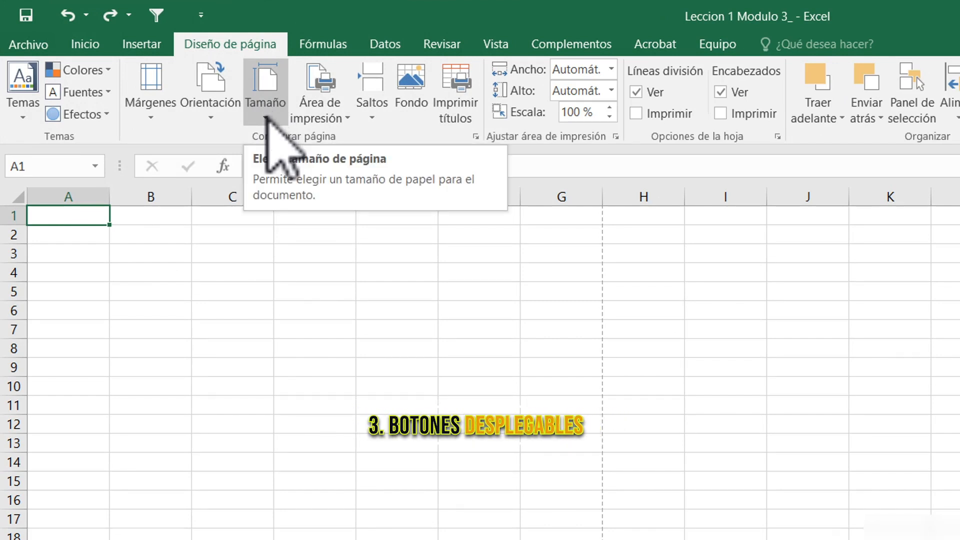
{"action": "left_click", "coordinate": [266, 118]}
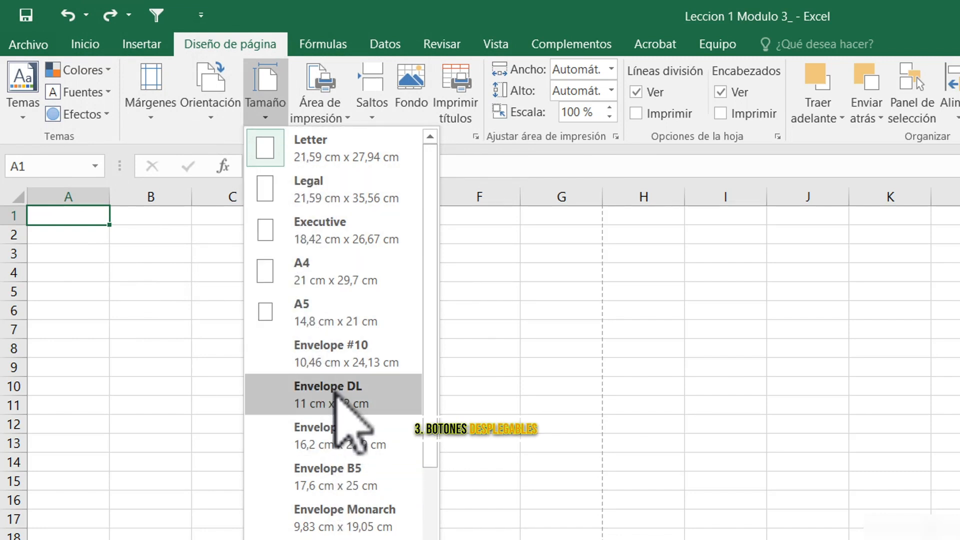
{"action": "left_click", "coordinate": [210, 116]}
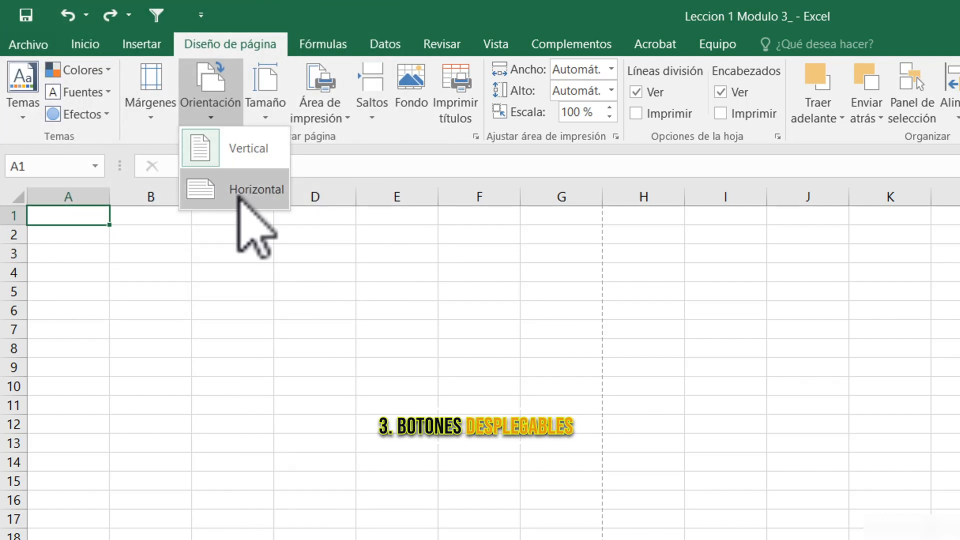
{"action": "left_click", "coordinate": [151, 108]}
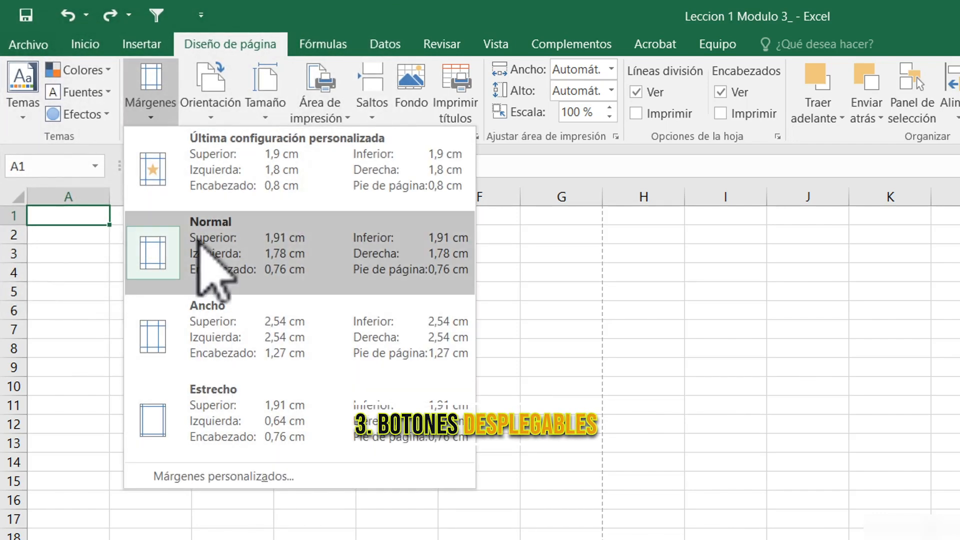
{"action": "left_click", "coordinate": [340, 23]}
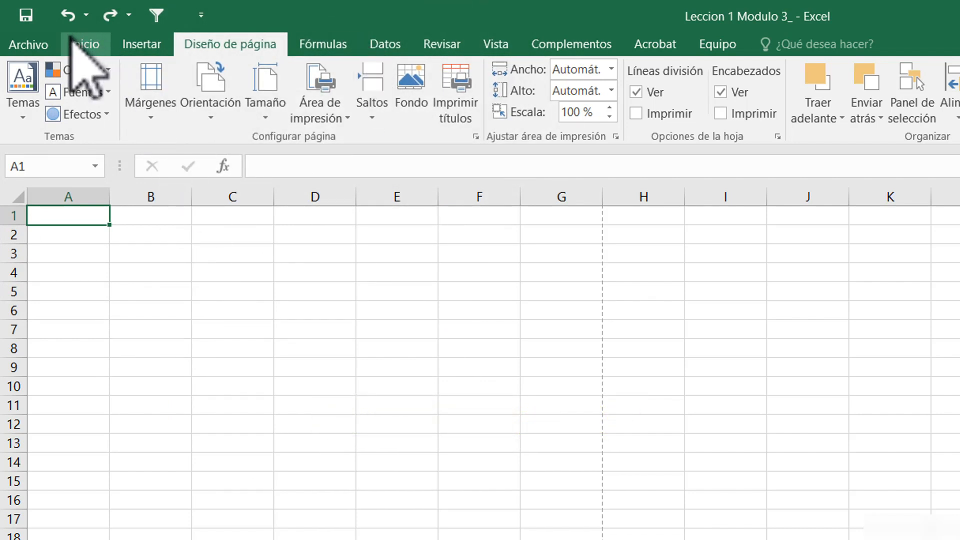
Step: Enter 123 in cell A1 and select that cell again
{"action": "left_click", "coordinate": [85, 44]}
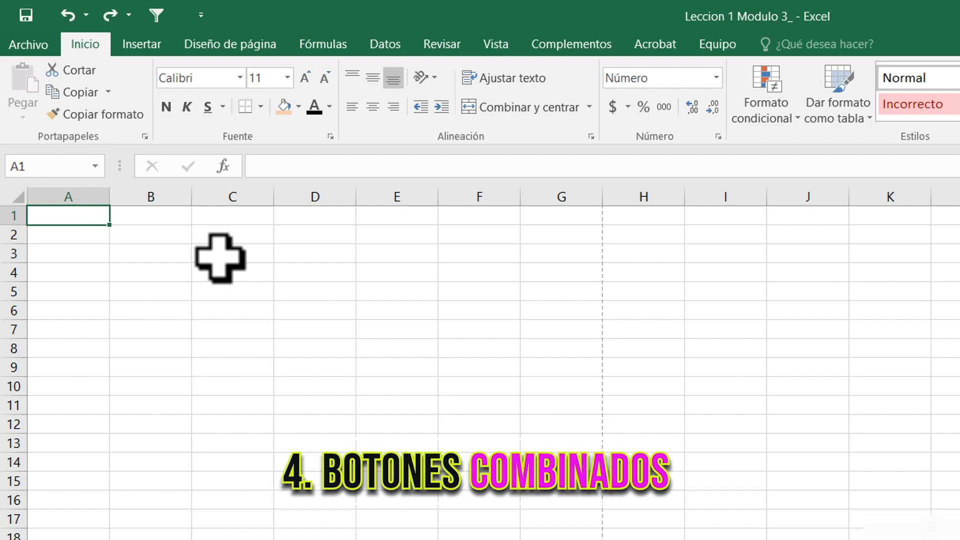
{"action": "type", "text": "123"}
{"action": "key", "text": "Return"}
{"action": "left_click", "coordinate": [81, 213]}
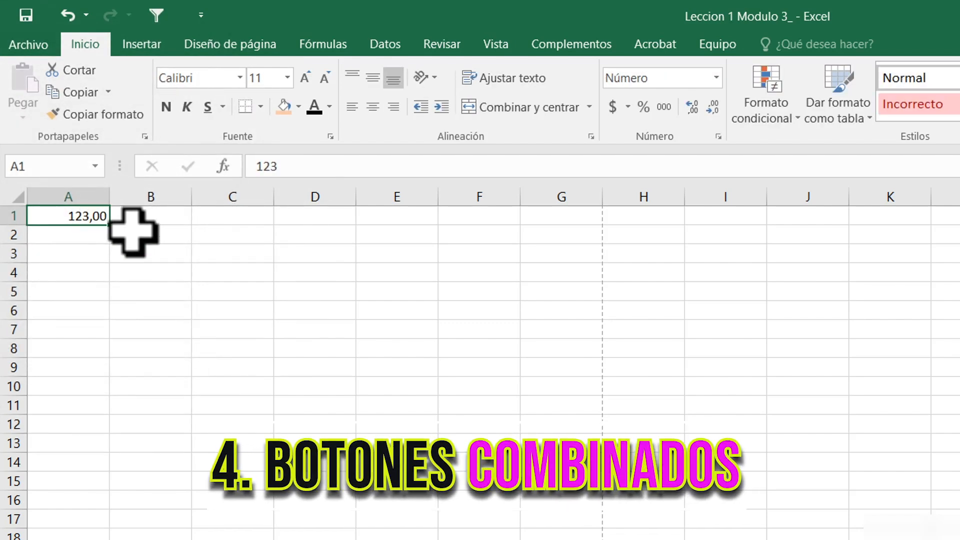
Step: Copy cell A1, examine the available paste options, and cancel the copy without pasting
{"action": "left_click", "coordinate": [80, 92]}
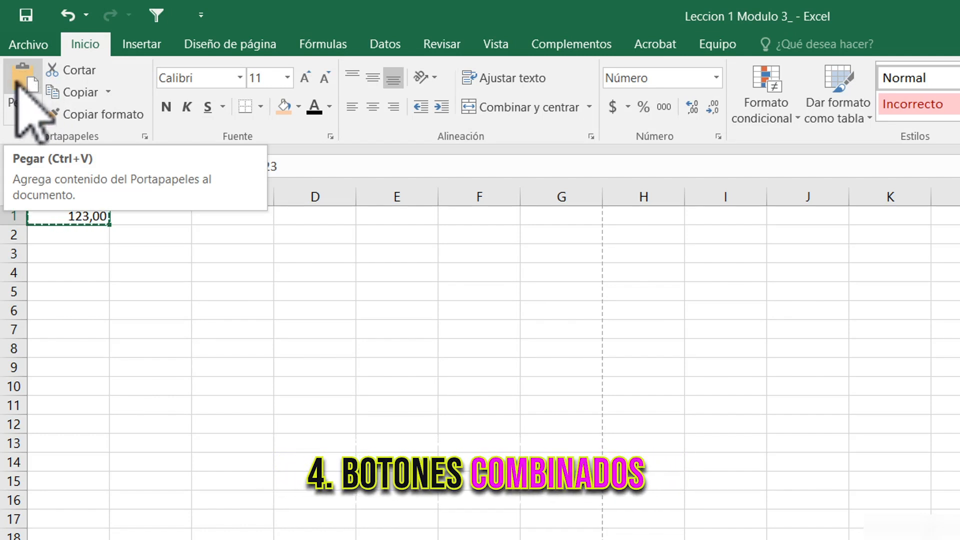
{"action": "left_click", "coordinate": [27, 120]}
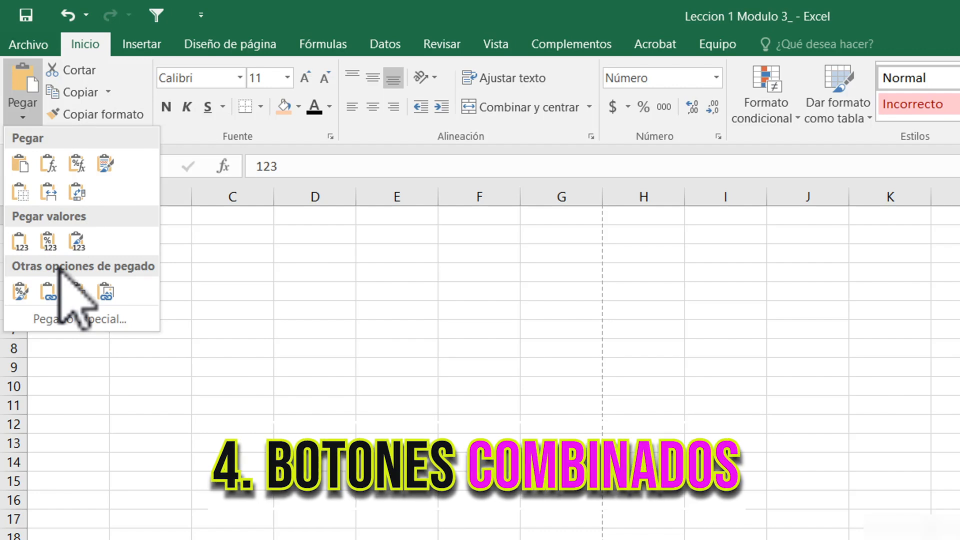
{"action": "left_click", "coordinate": [257, 268]}
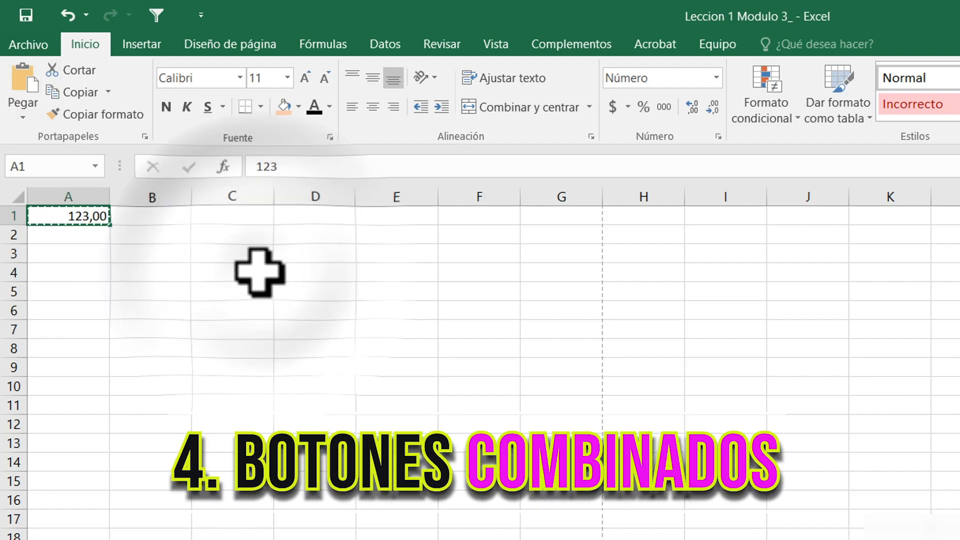
{"action": "key", "text": "Escape"}
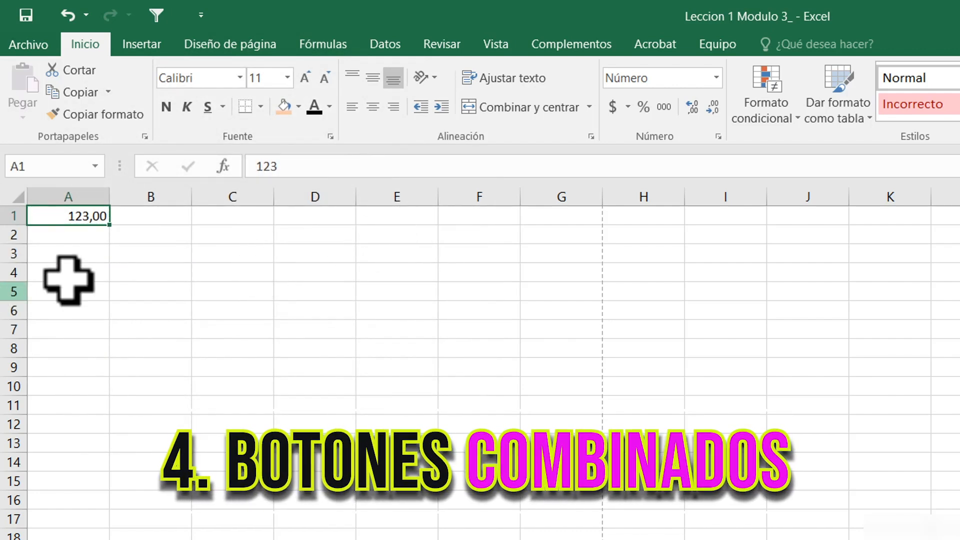
Step: Apply the $ accounting format to cell A1 and inspect the additional accounting format settings without changing them
{"action": "left_click", "coordinate": [613, 107]}
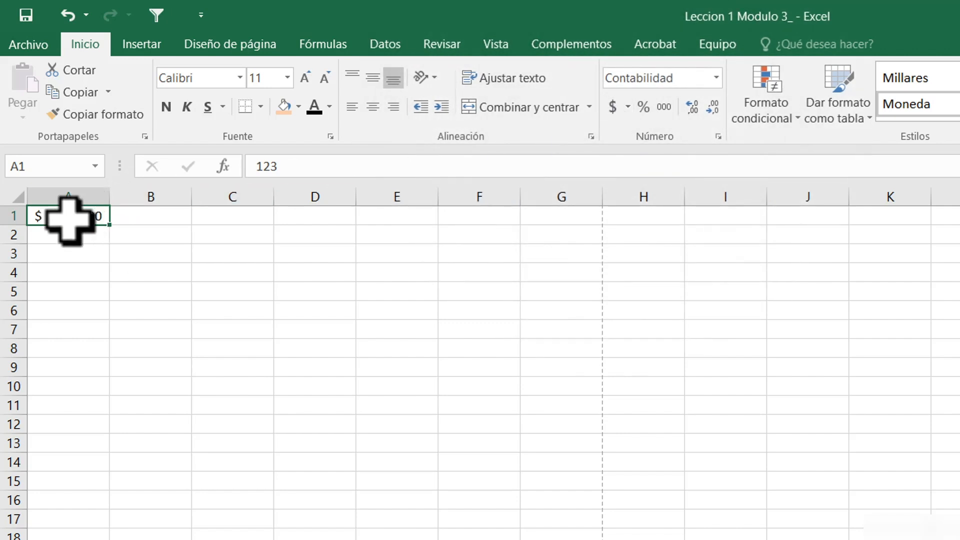
{"action": "left_click", "coordinate": [628, 107]}
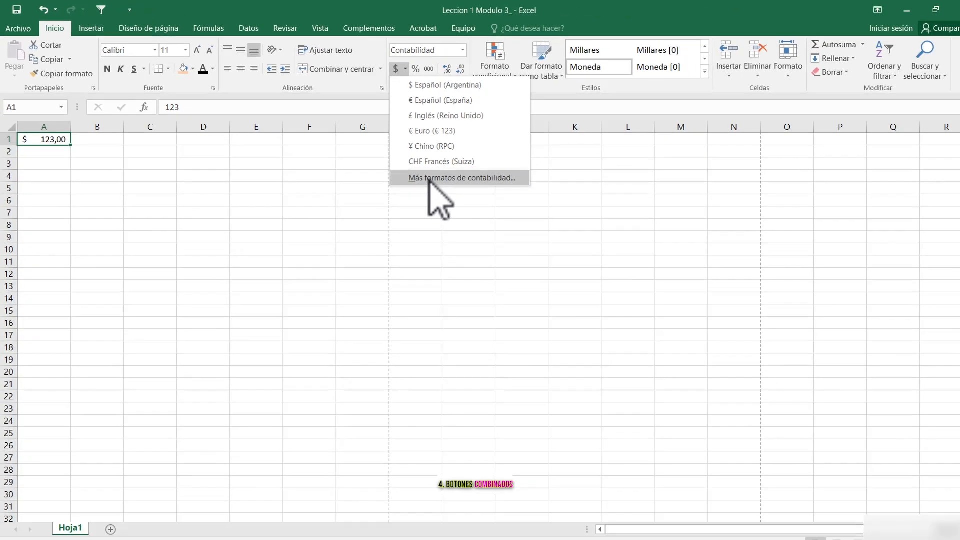
{"action": "left_click", "coordinate": [714, 275]}
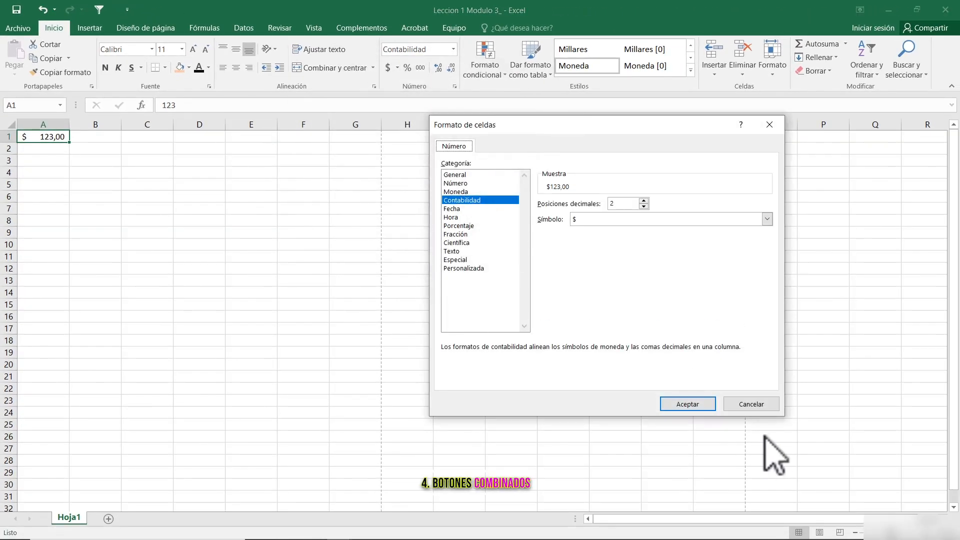
{"action": "left_click", "coordinate": [752, 404]}
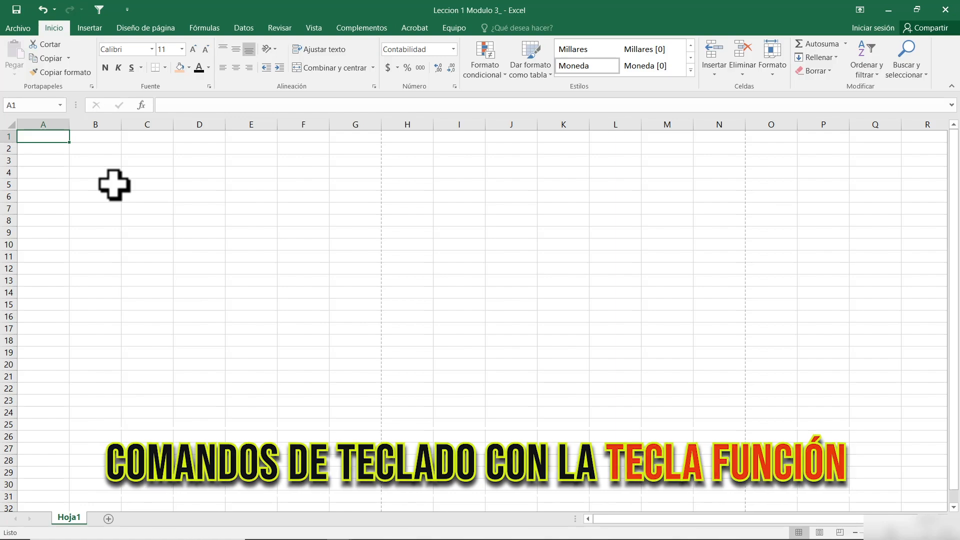
Step: Select cell B5, open Excel's help, search it for "formato de texto" and look through the results
{"action": "left_click", "coordinate": [75, 184]}
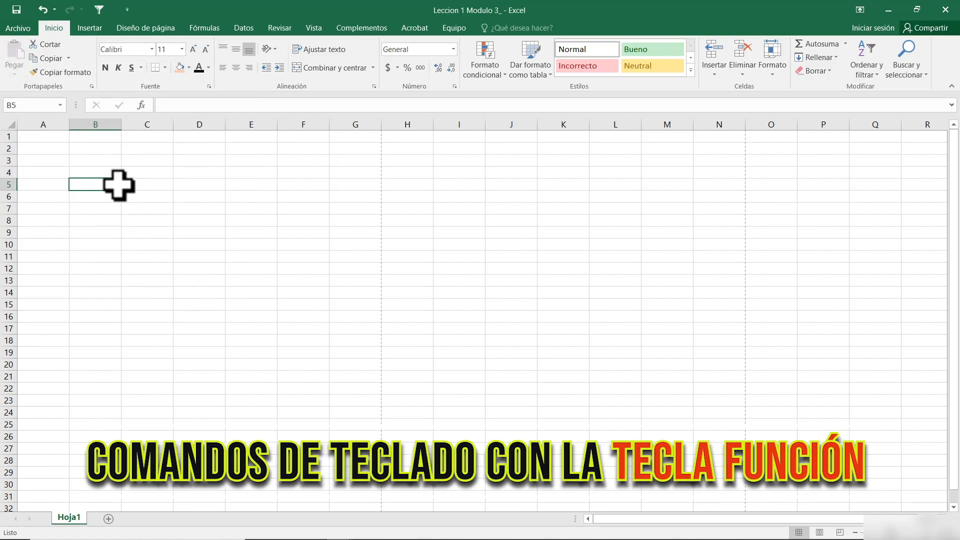
{"action": "key", "text": "F1"}
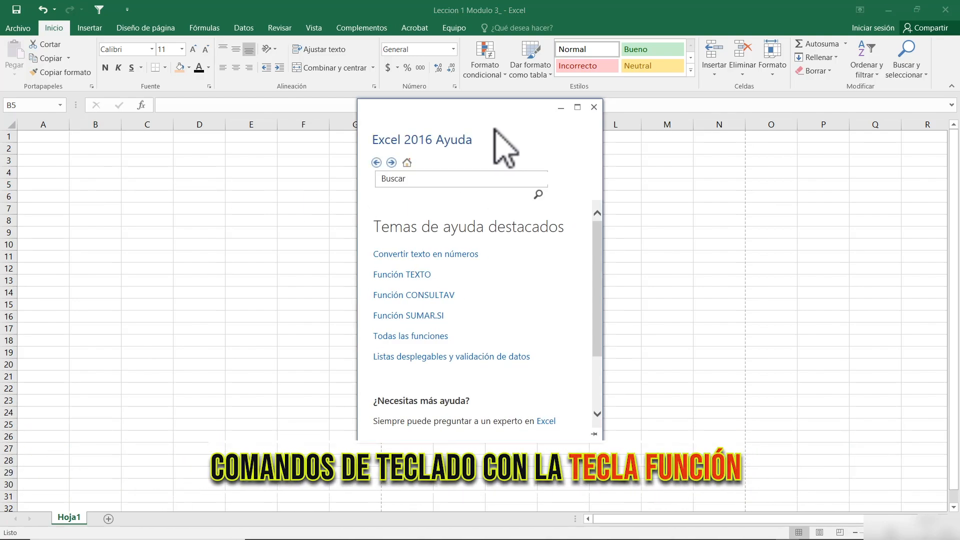
{"action": "left_click", "coordinate": [399, 181]}
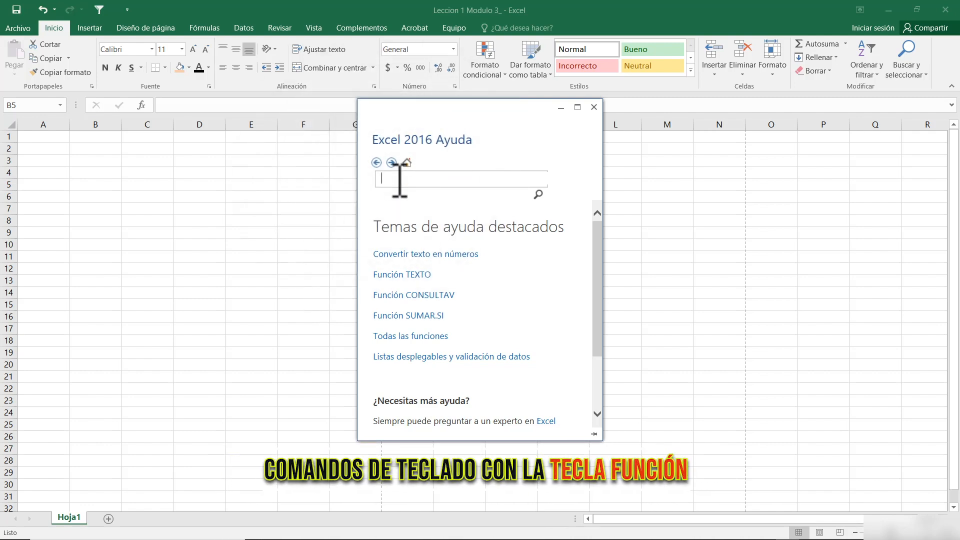
{"action": "type", "text": "formato de "}
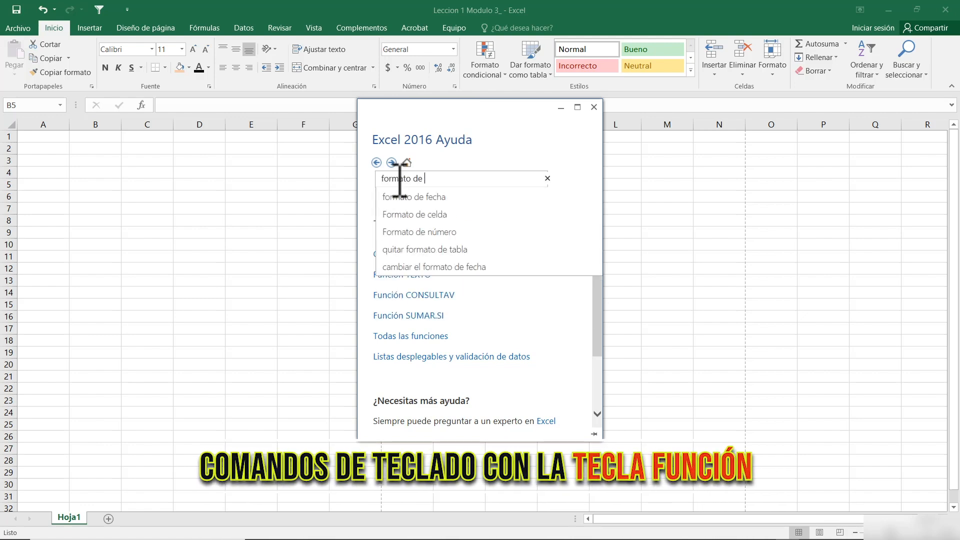
{"action": "type", "text": "texto"}
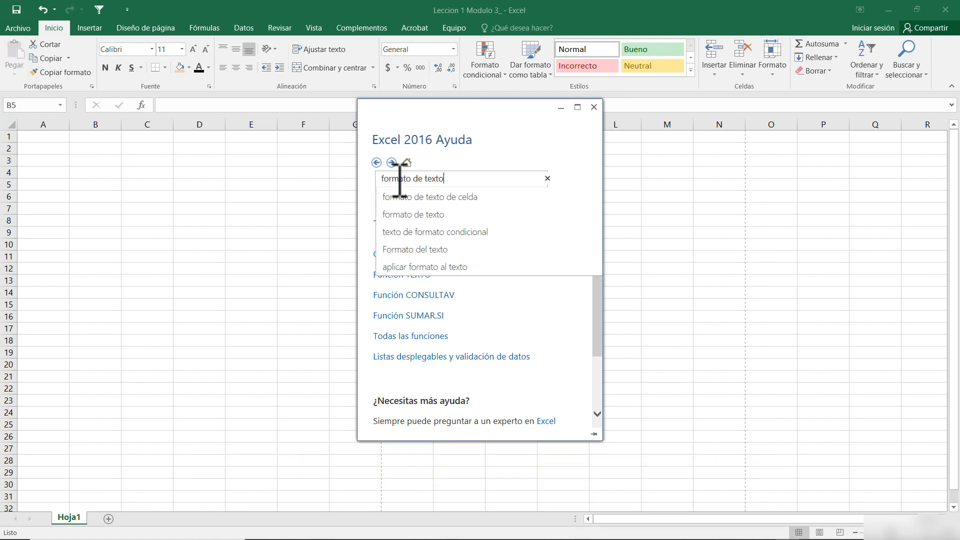
{"action": "left_click", "coordinate": [414, 215]}
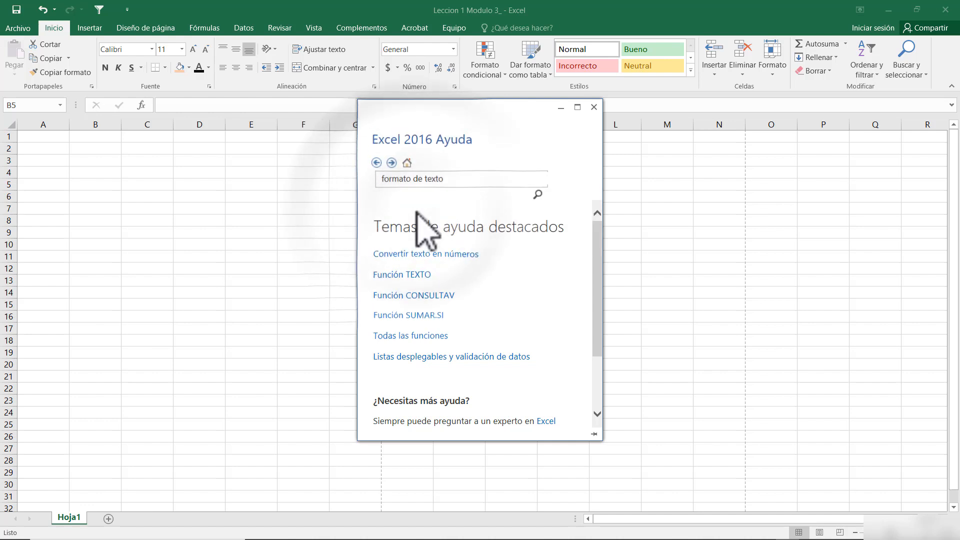
{"action": "scroll", "coordinate": [603, 252], "scroll_direction": "down", "scroll_amount": 4}
{"action": "scroll", "coordinate": [603, 253], "scroll_direction": "up", "scroll_amount": 4}
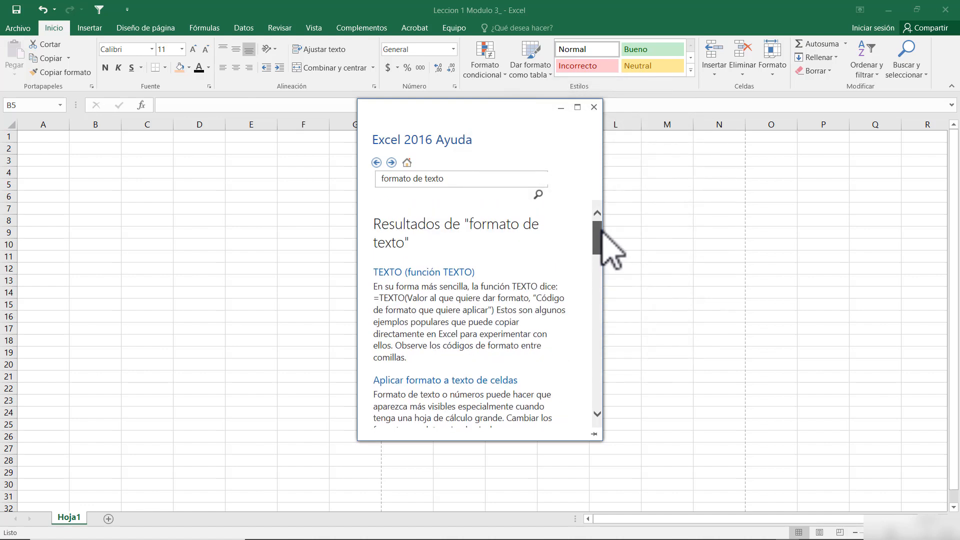
Step: Search the help for "Aumentar decimales", close the help window, then reopen and close it once more
{"action": "left_click", "coordinate": [382, 179]}
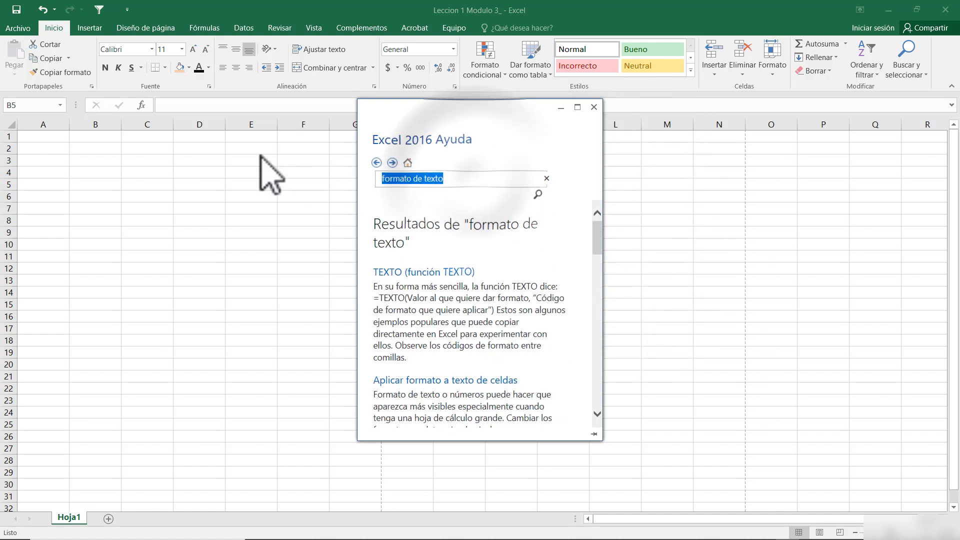
{"action": "type", "text": "decim"}
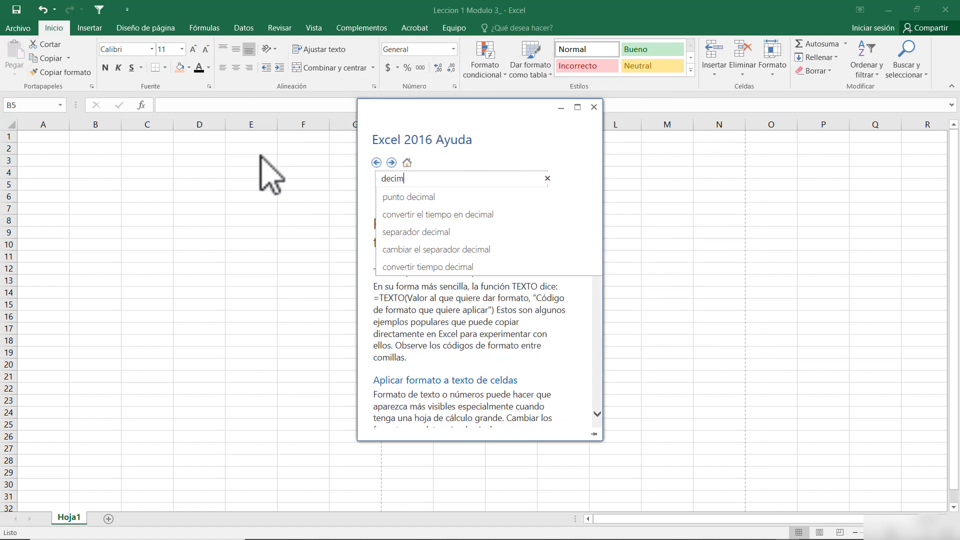
{"action": "type", "text": "ales"}
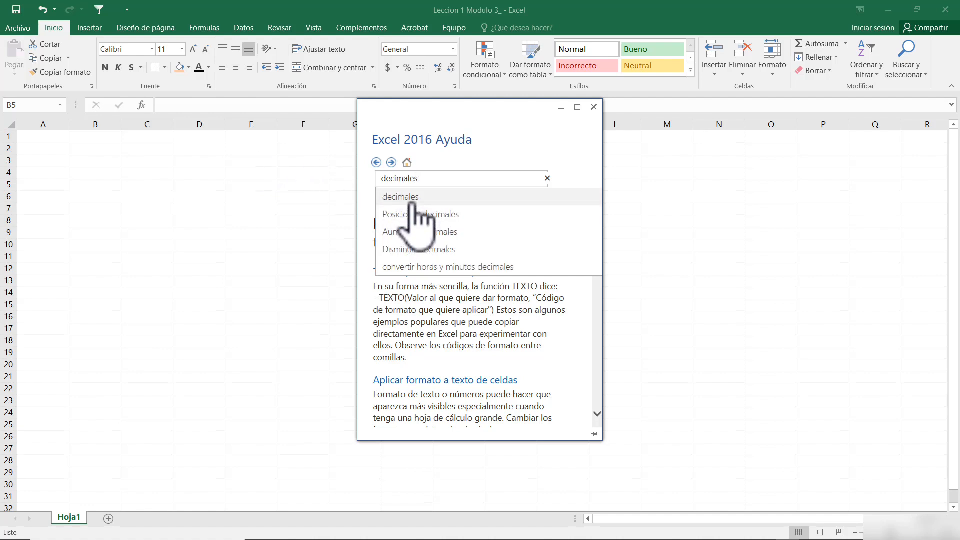
{"action": "left_click", "coordinate": [419, 235]}
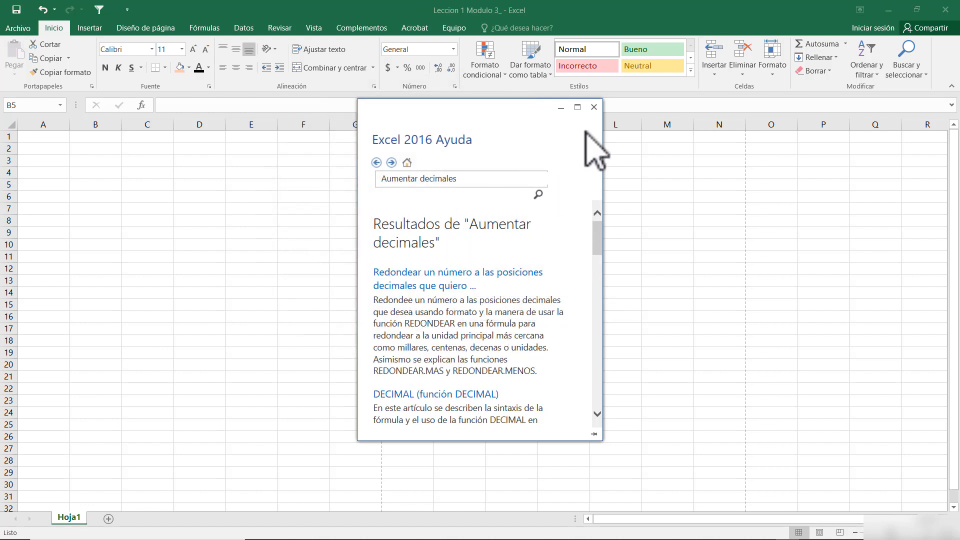
{"action": "left_click", "coordinate": [594, 107]}
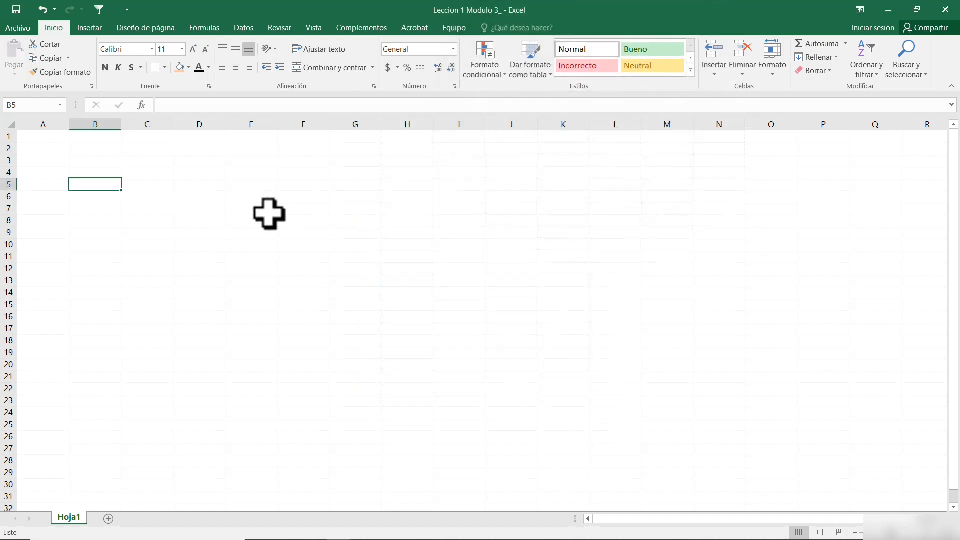
{"action": "key", "text": "F1"}
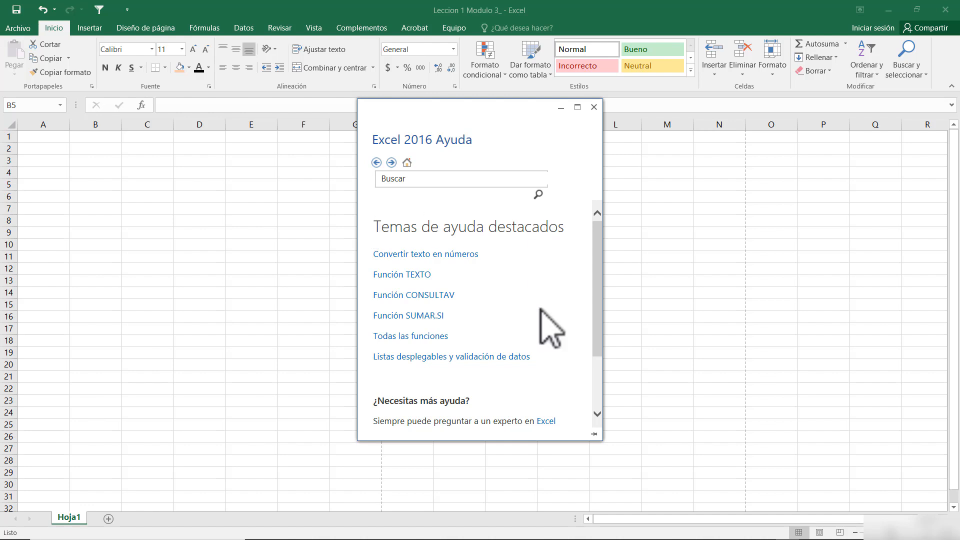
{"action": "left_click", "coordinate": [594, 107]}
Step: Enter 123 in cell A3 and 1224 in cell A4, and select cell A4
{"action": "key", "text": "Left"}
{"action": "key", "text": "Up"}
{"action": "key", "text": "Up"}
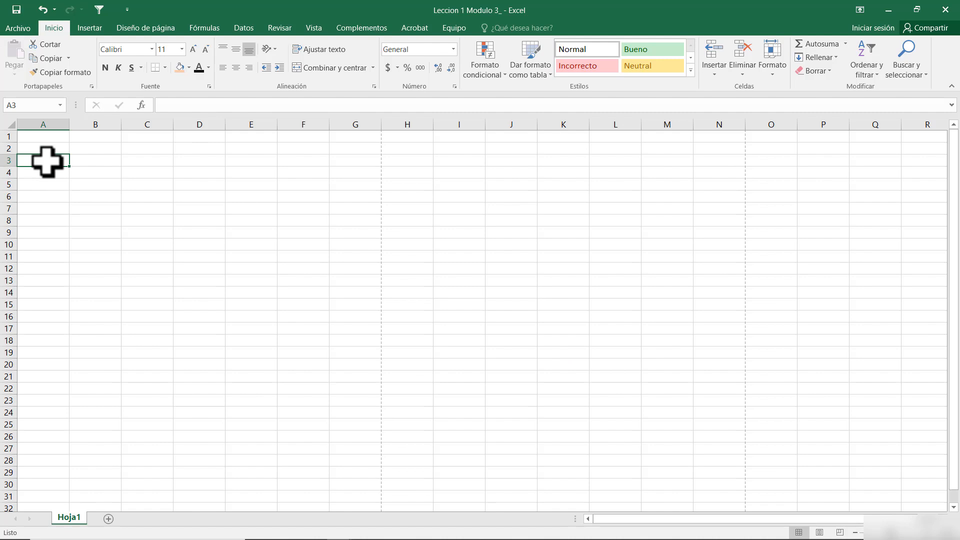
{"action": "type", "text": "123"}
{"action": "key", "text": "Return"}
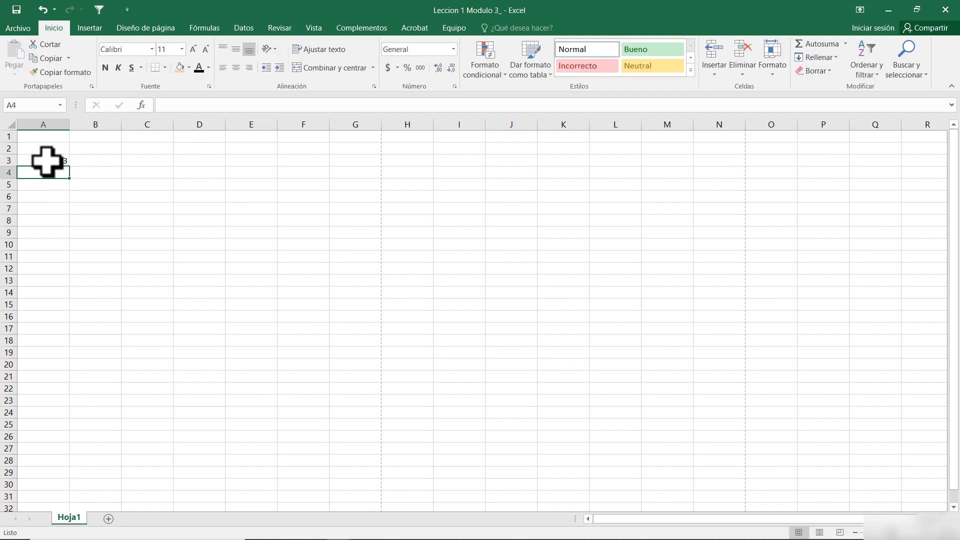
{"action": "type", "text": "1224"}
{"action": "key", "text": "Return"}
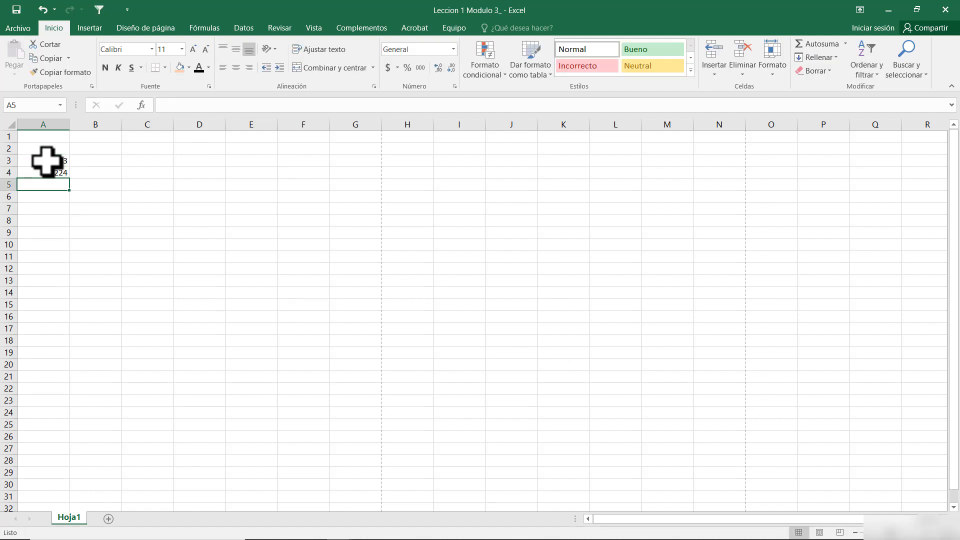
{"action": "left_click", "coordinate": [63, 175]}
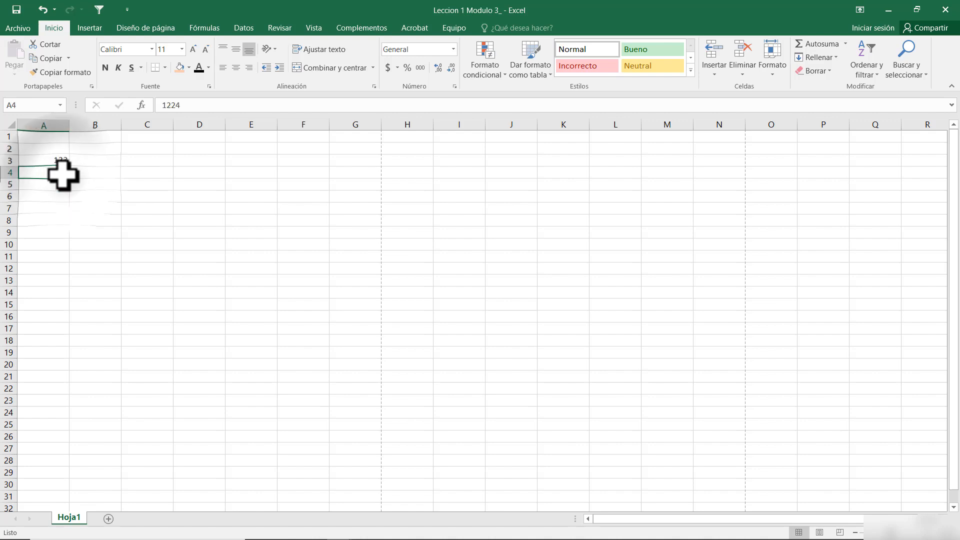
Step: Apply the light orange fill to cell A4 and repeat it on cell A3
{"action": "left_click", "coordinate": [181, 67]}
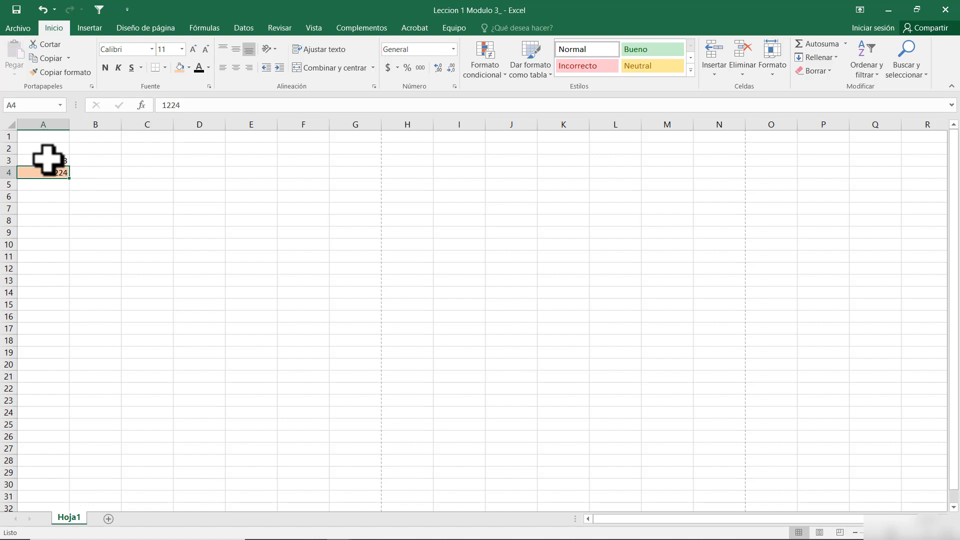
{"action": "left_click", "coordinate": [48, 160]}
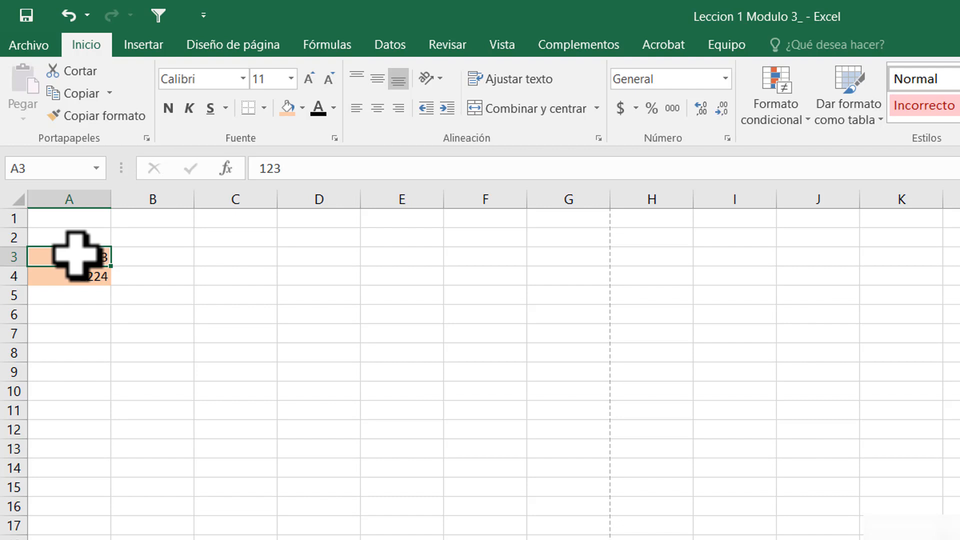
{"action": "left_click", "coordinate": [82, 273]}
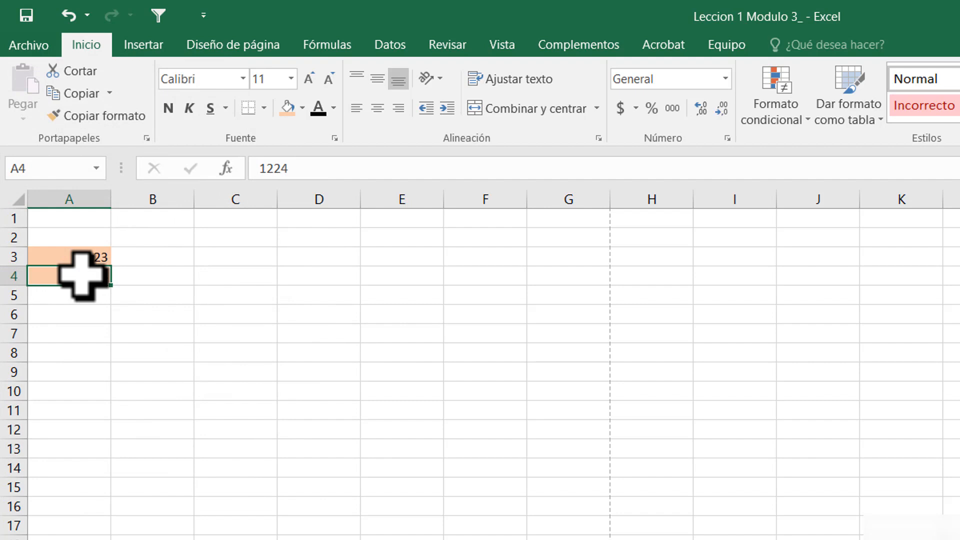
Step: Delete row 4, and repeat the deletion on row 3
{"action": "left_click", "coordinate": [13, 275]}
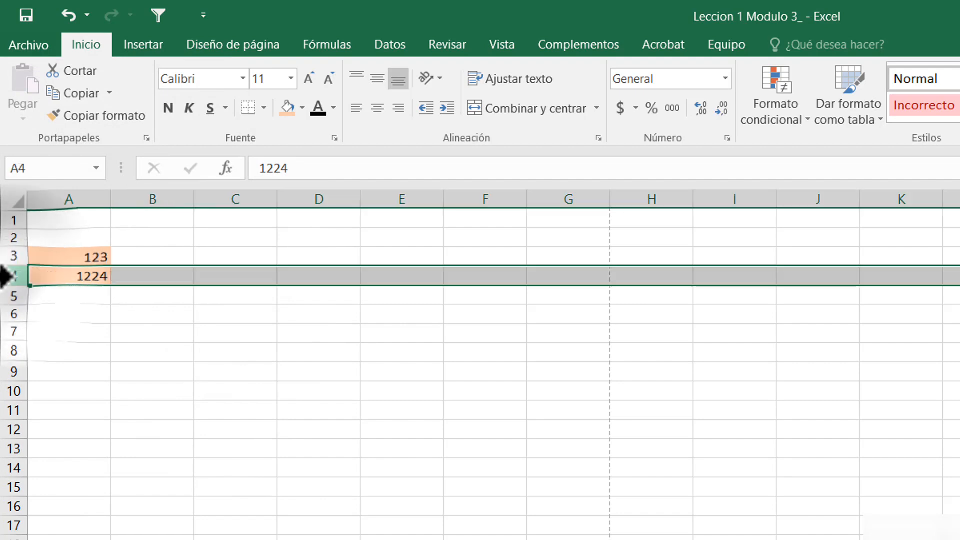
{"action": "right_click", "coordinate": [15, 275]}
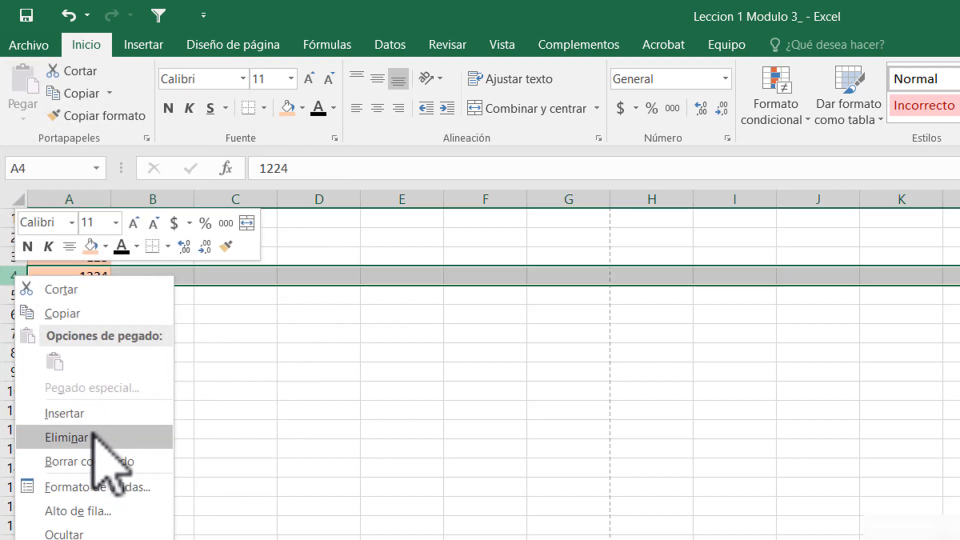
{"action": "left_click", "coordinate": [78, 438]}
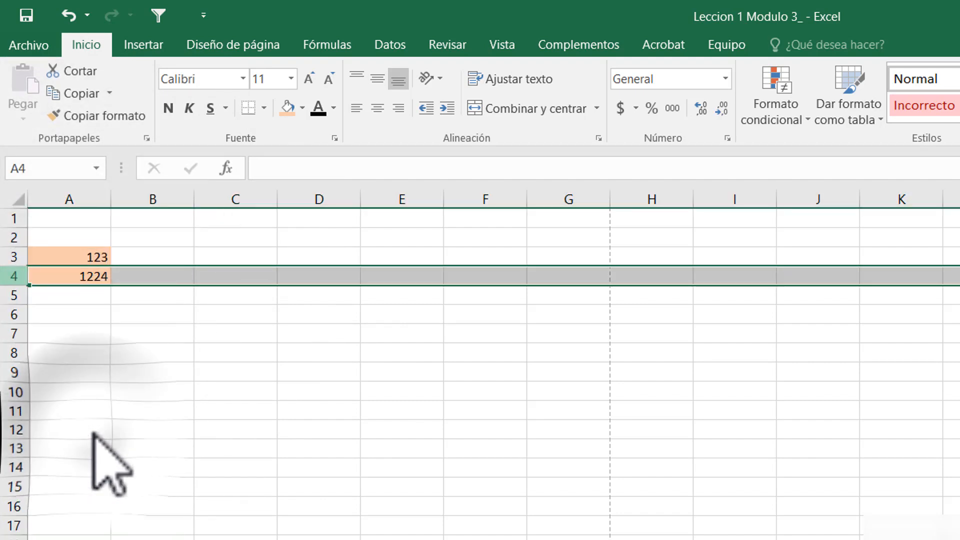
{"action": "left_click", "coordinate": [9, 256]}
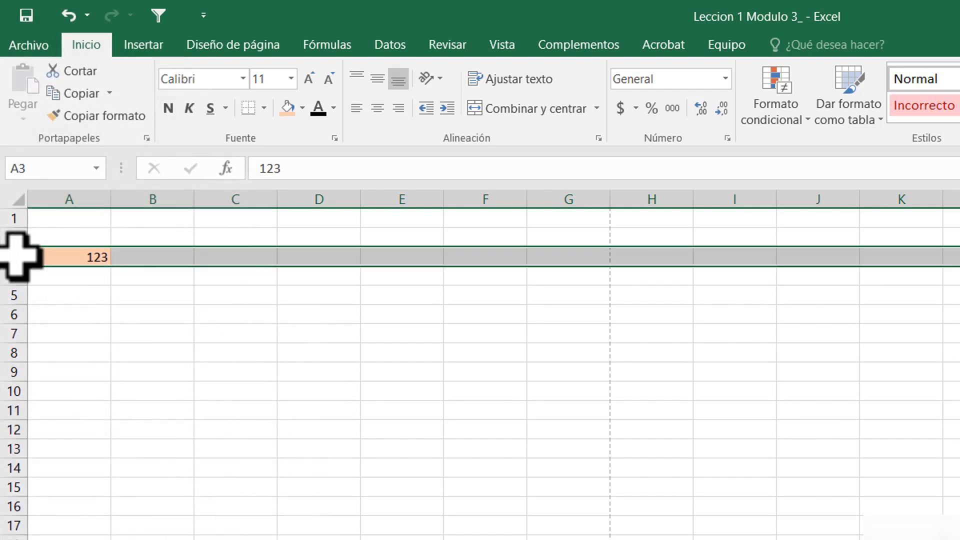
{"action": "key", "text": "ctrl+minus"}
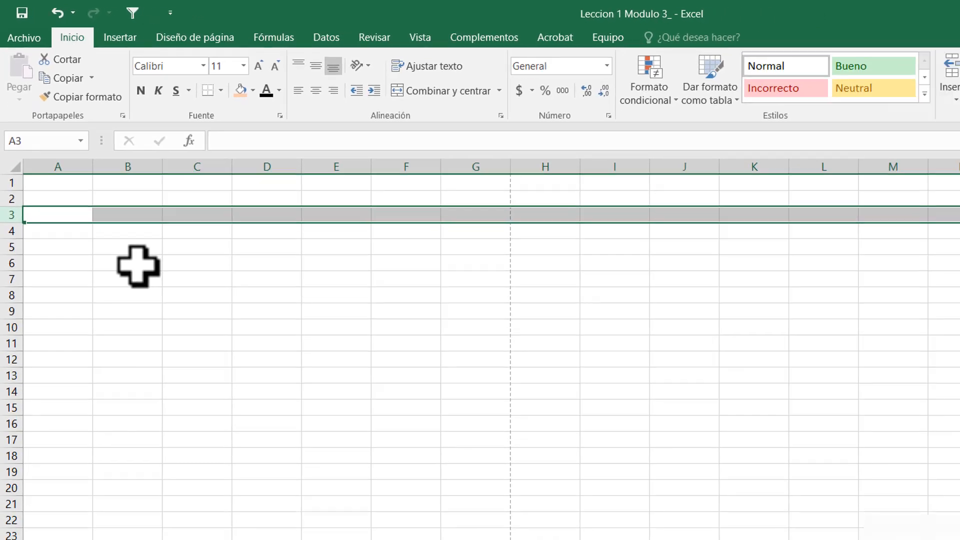
Step: Enter "Correr" in cell A5 and "Saltar" in cell A6
{"action": "left_click", "coordinate": [165, 318]}
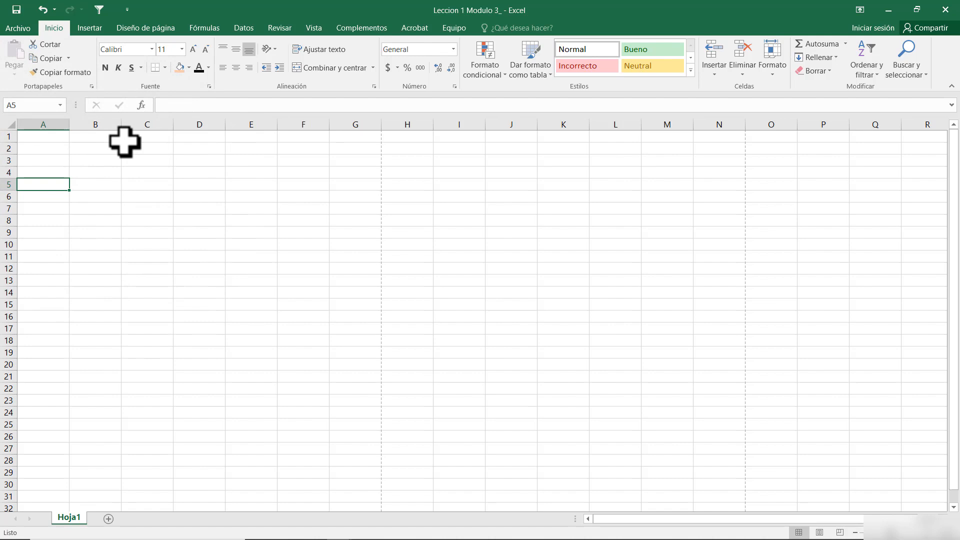
{"action": "type", "text": "Correr"}
{"action": "key", "text": "Return"}
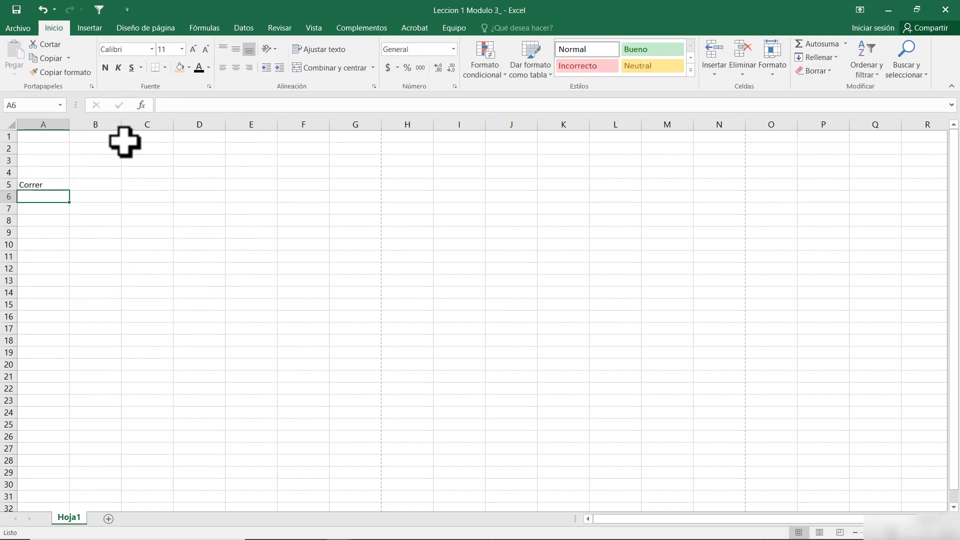
{"action": "type", "text": "Saltar"}
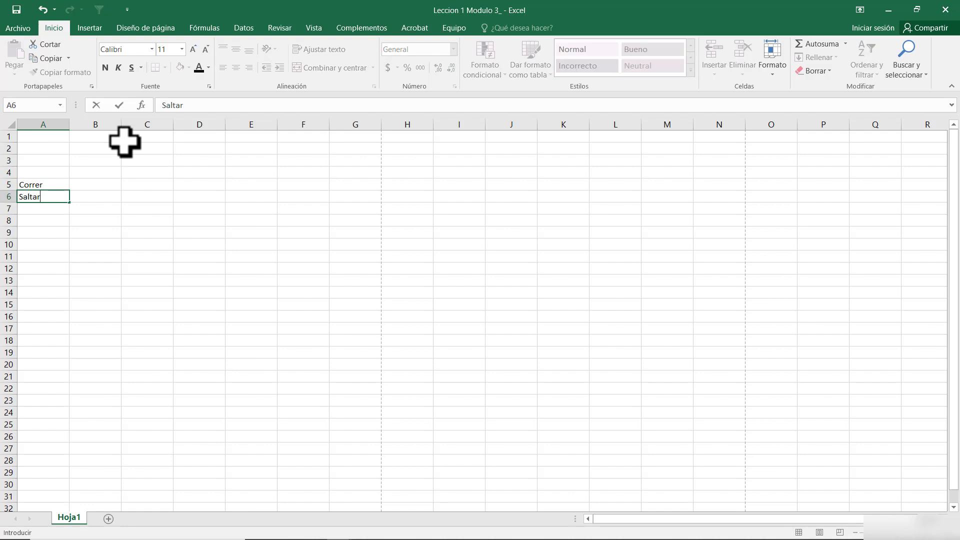
{"action": "key", "text": "Return"}
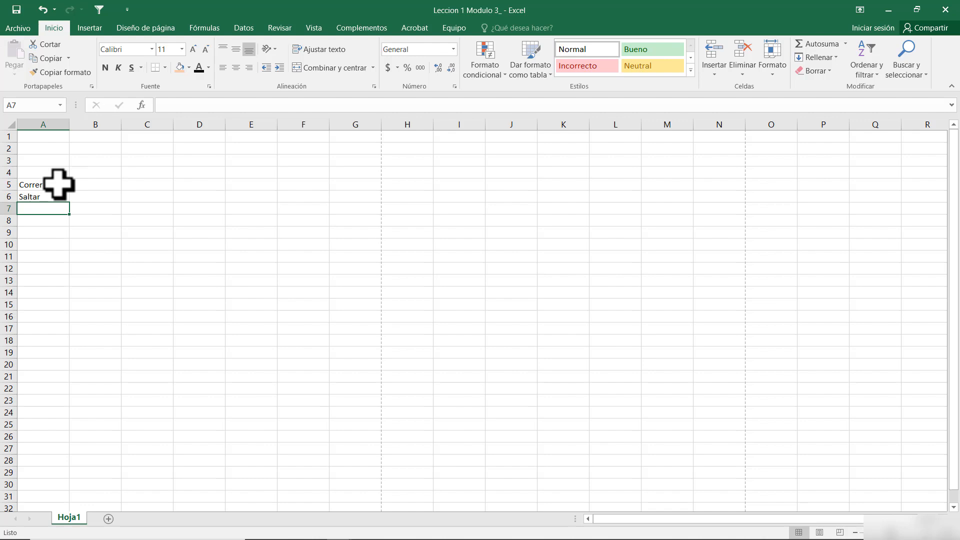
Step: Run the spelling check on cells A5:A6 and dismiss the completion message
{"action": "left_click_drag", "start_coordinate": [56, 184], "coordinate": [55, 195]}
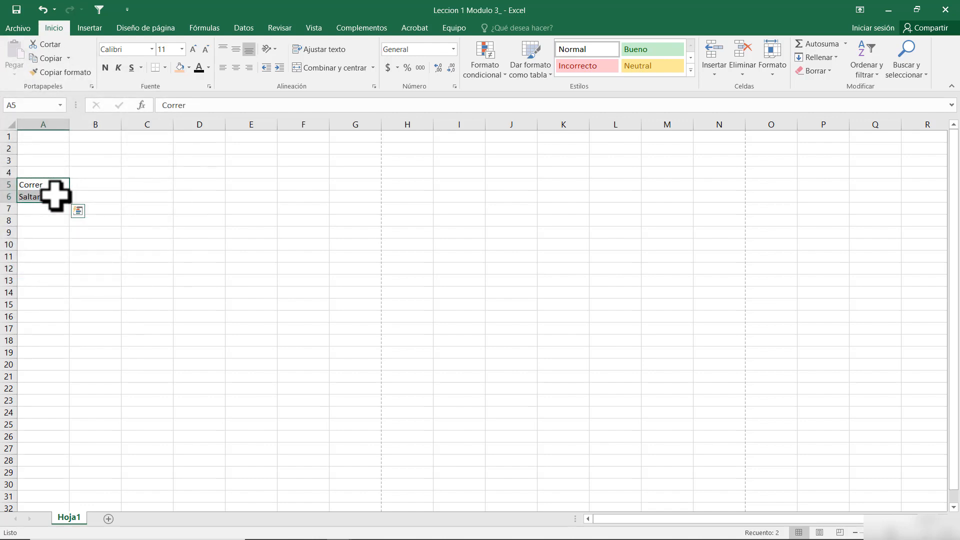
{"action": "key", "text": "F7"}
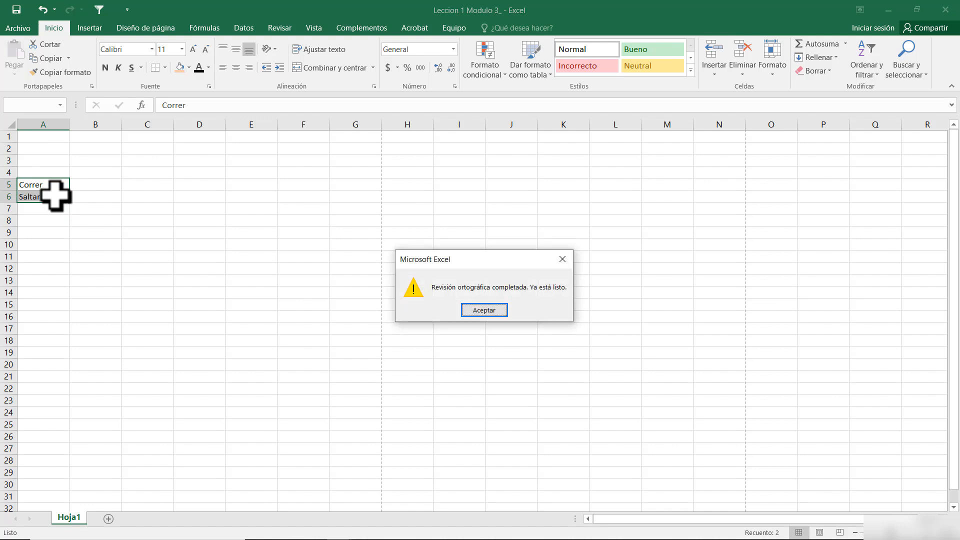
{"action": "left_click_drag", "start_coordinate": [477, 256], "coordinate": [223, 154]}
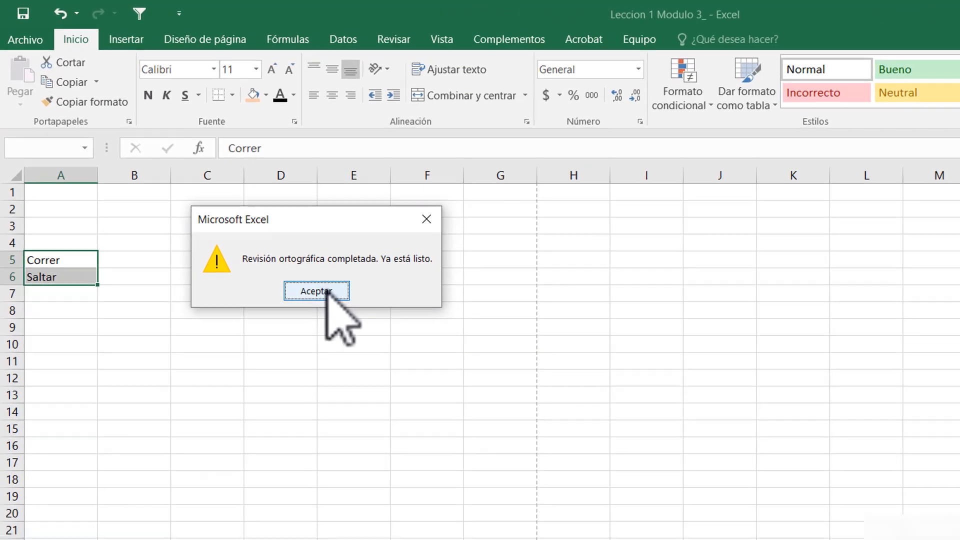
{"action": "left_click", "coordinate": [225, 206]}
Step: Introduce a spelling mistake by changing the text in cell A6 to "Saltari"
{"action": "left_click", "coordinate": [82, 313]}
{"action": "double_click", "coordinate": [77, 316]}
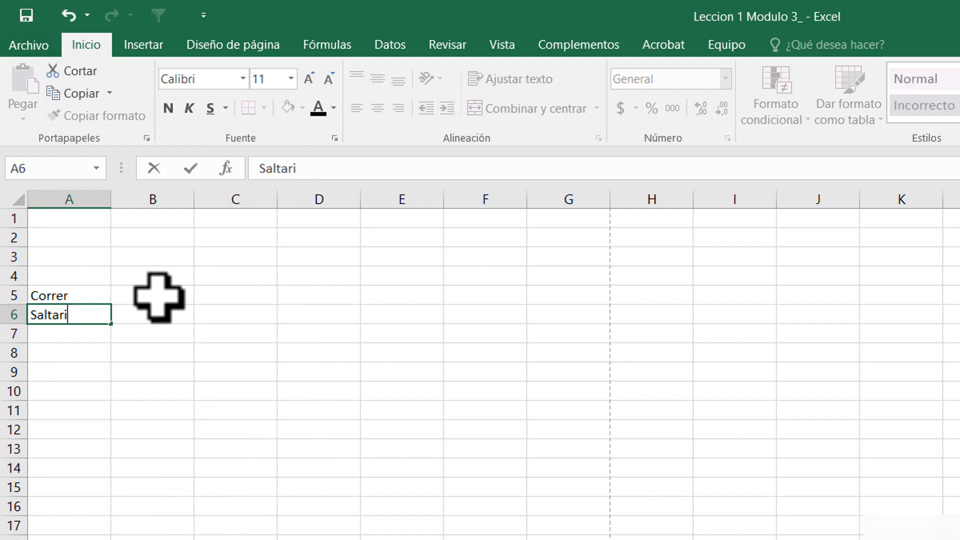
{"action": "type", "text": "i"}
{"action": "key", "text": "Return"}
Step: Spell-check cells A5:A6 and replace "Saltari" with the suggestion "Saltar"
{"action": "left_click_drag", "start_coordinate": [92, 295], "coordinate": [88, 310]}
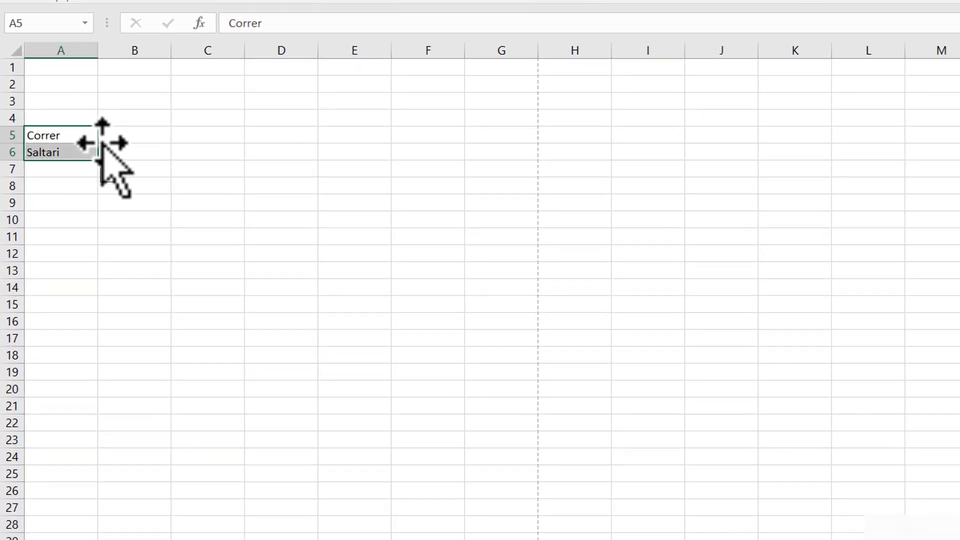
{"action": "key", "text": "F7"}
{"action": "left_click_drag", "start_coordinate": [907, 105], "coordinate": [412, 86]}
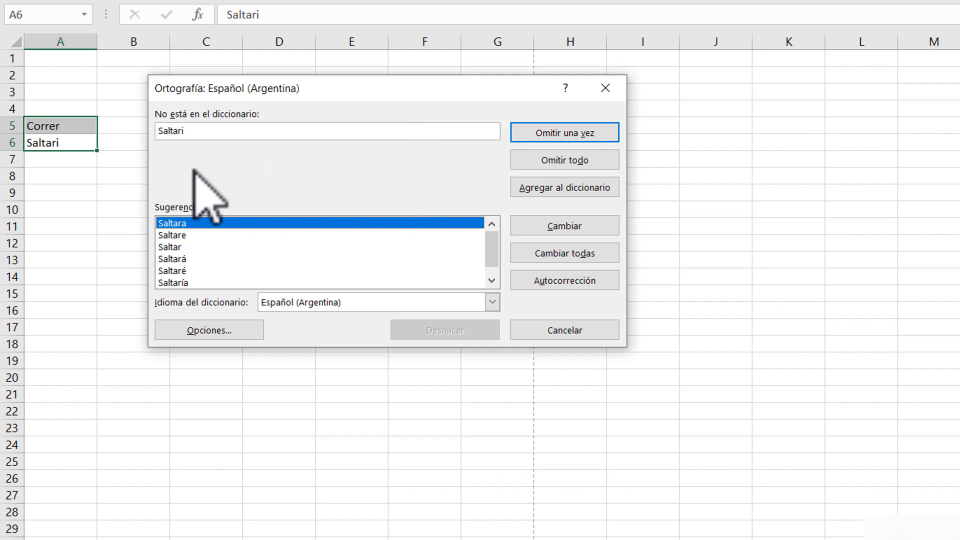
{"action": "left_click", "coordinate": [175, 247]}
{"action": "left_click", "coordinate": [550, 226]}
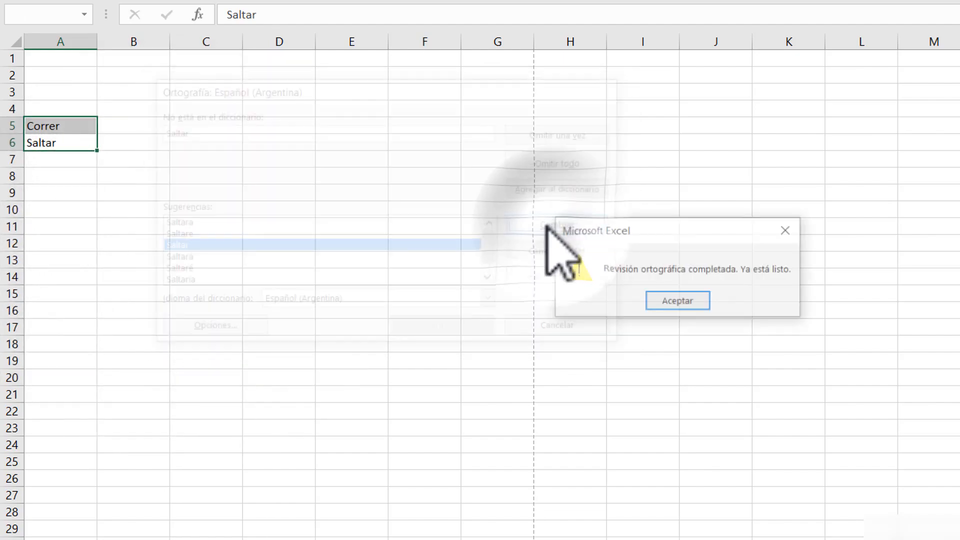
{"action": "left_click_drag", "start_coordinate": [677, 231], "coordinate": [251, 111]}
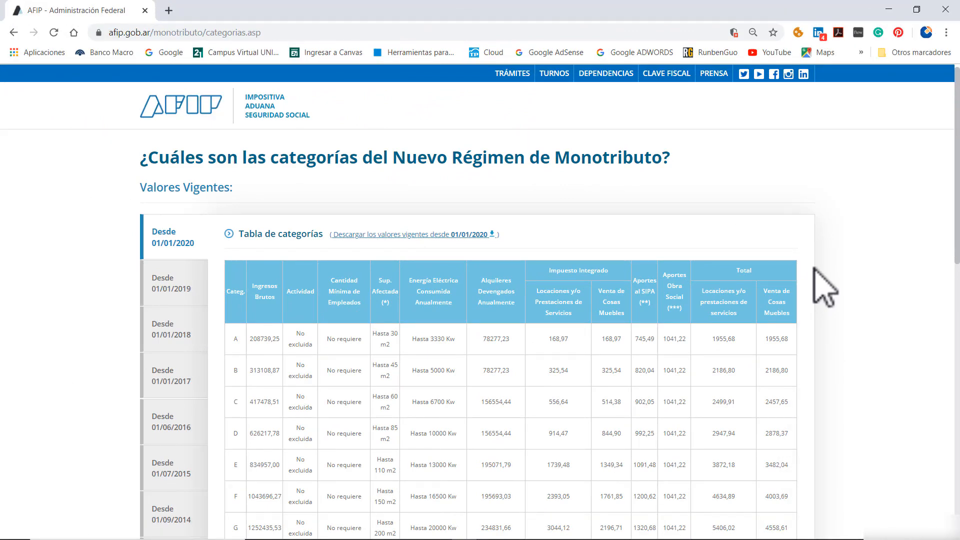
Step: Copy the full Monotributo categories table, from its headers through category K, from the AFIP web page and paste it into Excel at cell A1
{"action": "scroll", "coordinate": [788, 289], "scroll_direction": "down", "scroll_amount": 3}
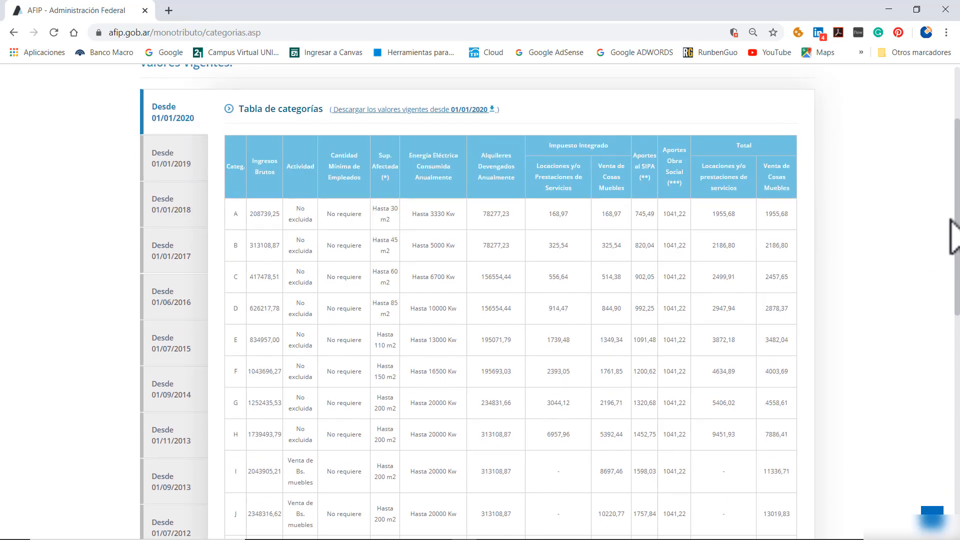
{"action": "left_click_drag", "start_coordinate": [956, 210], "coordinate": [956, 229]}
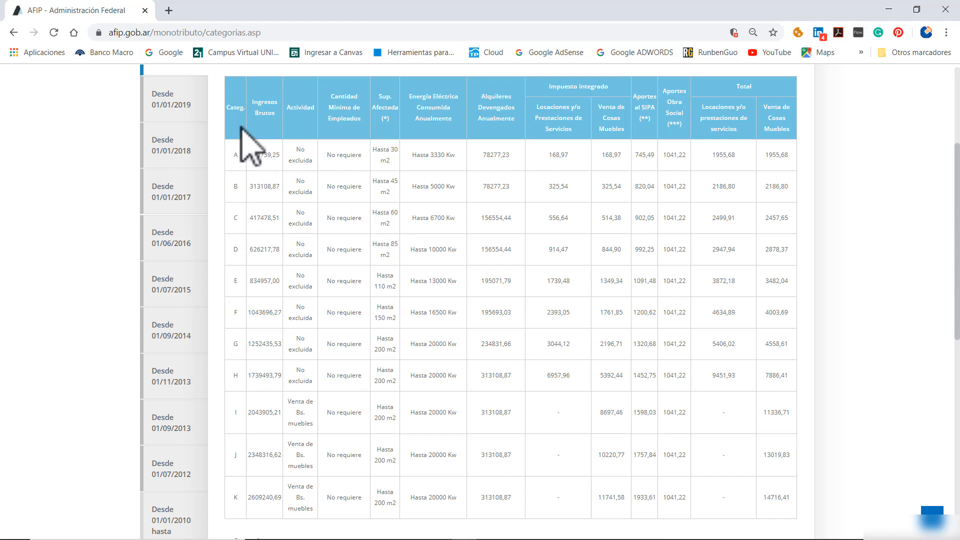
{"action": "left_click_drag", "start_coordinate": [232, 106], "coordinate": [601, 414]}
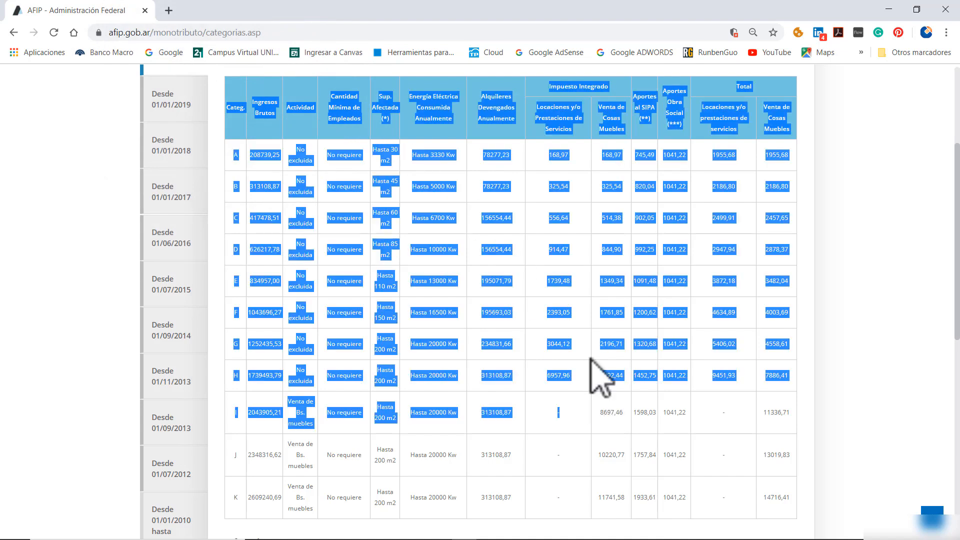
{"action": "left_click_drag", "start_coordinate": [274, 118], "coordinate": [795, 506]}
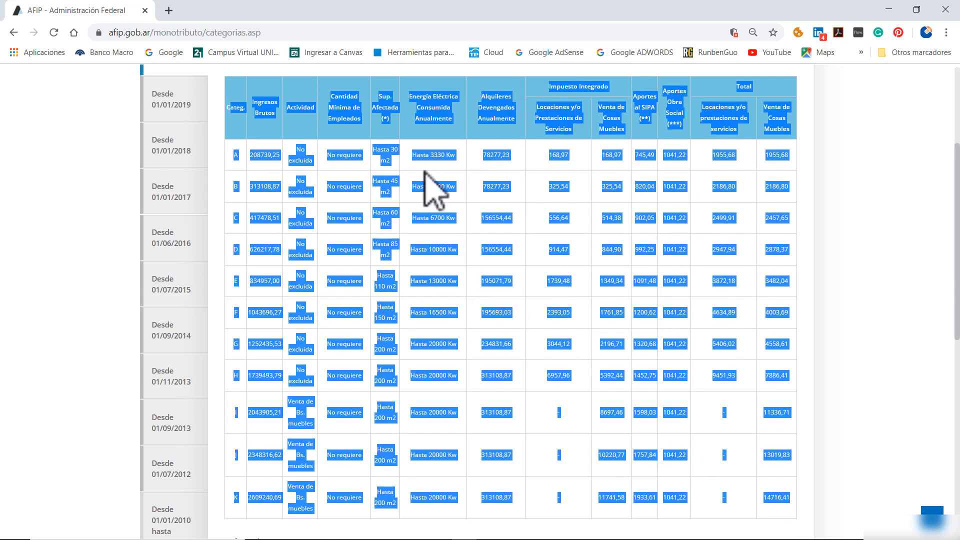
{"action": "right_click", "coordinate": [437, 115]}
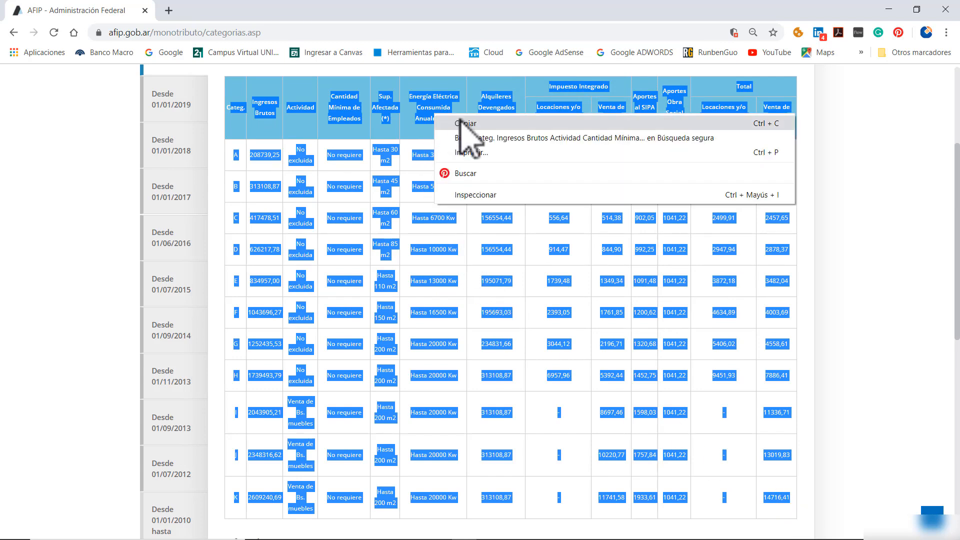
{"action": "left_click", "coordinate": [473, 124]}
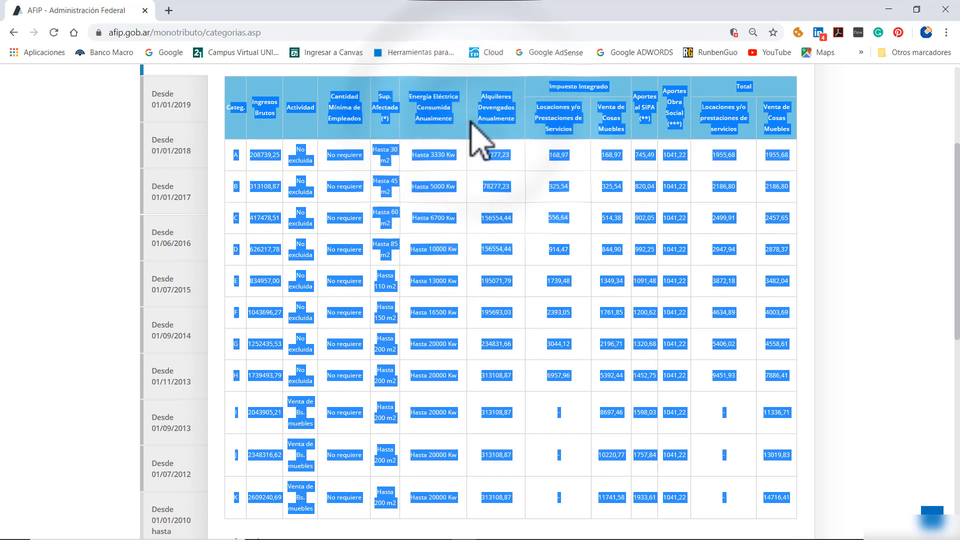
{"action": "left_click", "coordinate": [888, 9]}
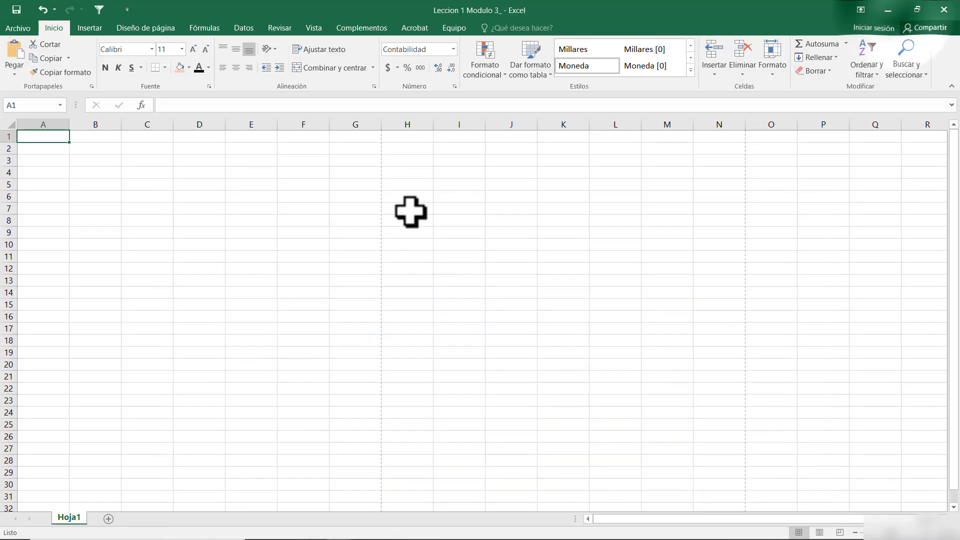
{"action": "left_click", "coordinate": [16, 64]}
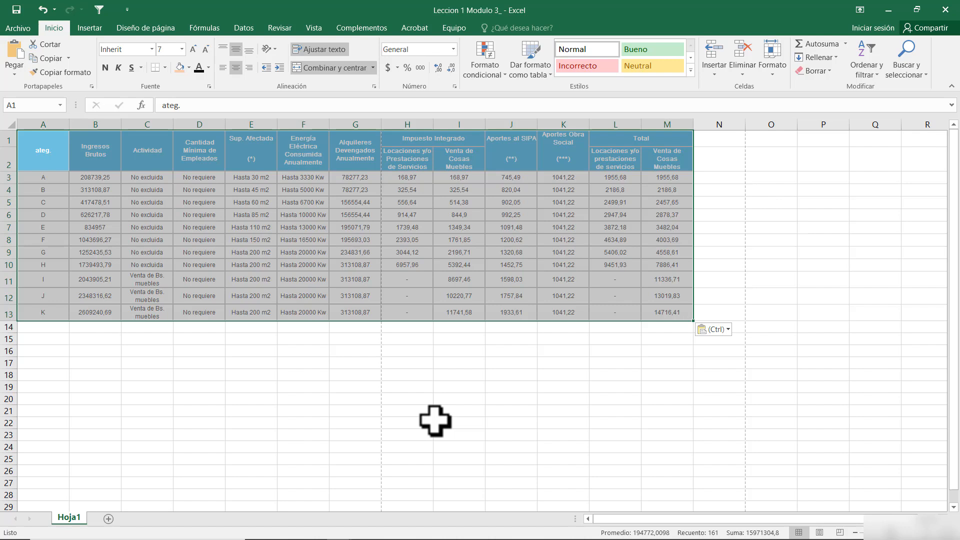
Step: Copy the plain format of empty cell C16 onto range A1:N14 to strip the pasted table's web formatting
{"action": "left_click", "coordinate": [152, 350]}
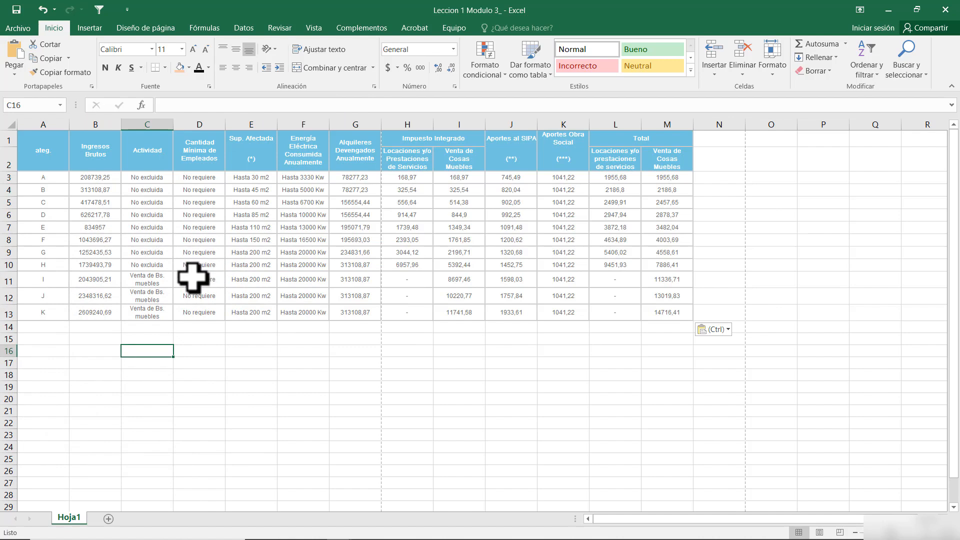
{"action": "left_click", "coordinate": [73, 74]}
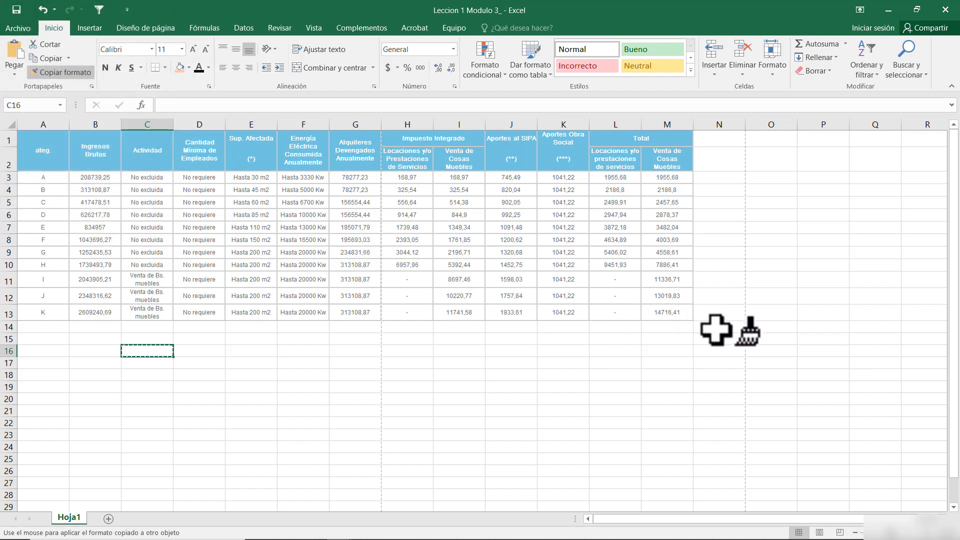
{"action": "mouse_move", "coordinate": [716, 330]}
{"action": "left_mouse_down"}
{"action": "mouse_move", "coordinate": [579, 328]}
{"action": "mouse_move", "coordinate": [130, 265]}
{"action": "mouse_move", "coordinate": [30, 215]}
{"action": "mouse_move", "coordinate": [13, 189]}
{"action": "mouse_move", "coordinate": [12, 134]}
{"action": "left_mouse_up"}
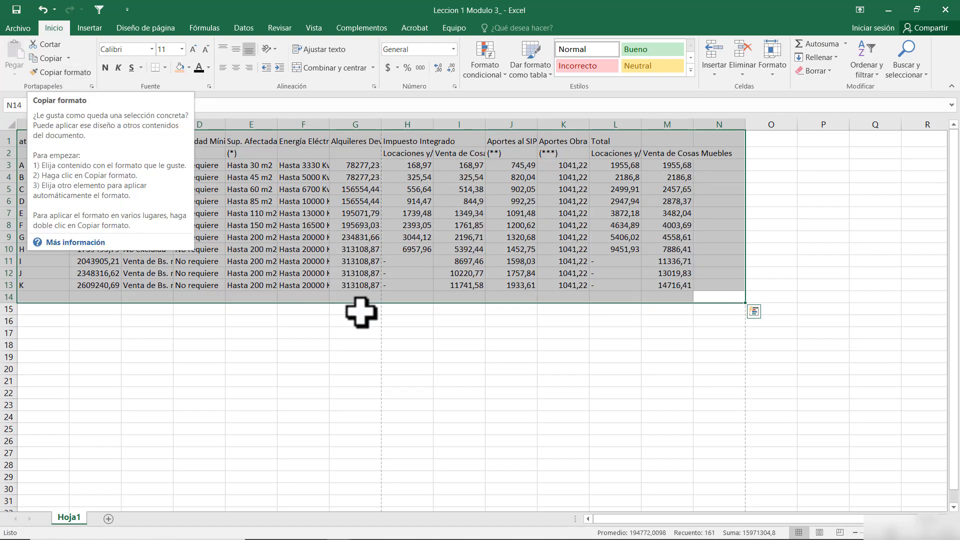
Step: Autofit the widths of columns B, C and H to their contents
{"action": "left_click", "coordinate": [287, 340]}
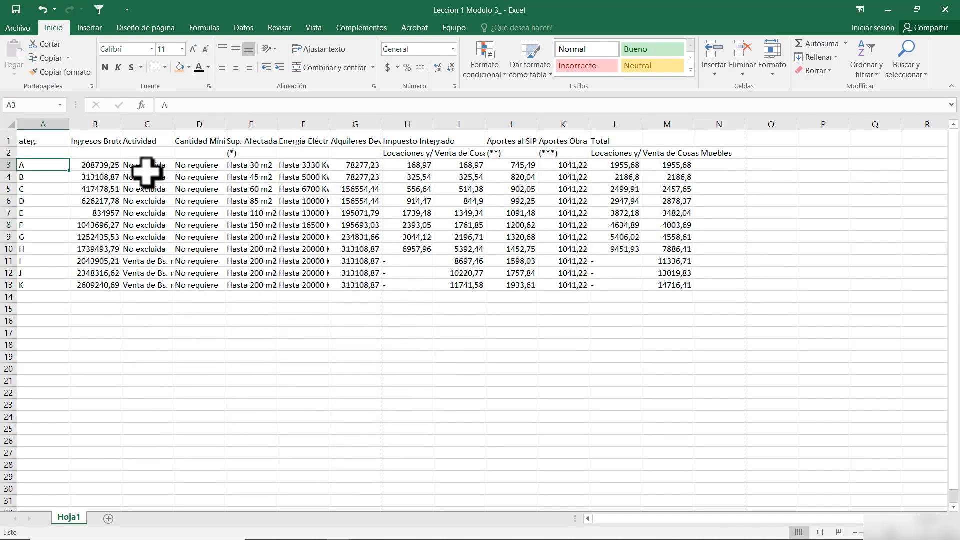
{"action": "key", "text": "Right"}
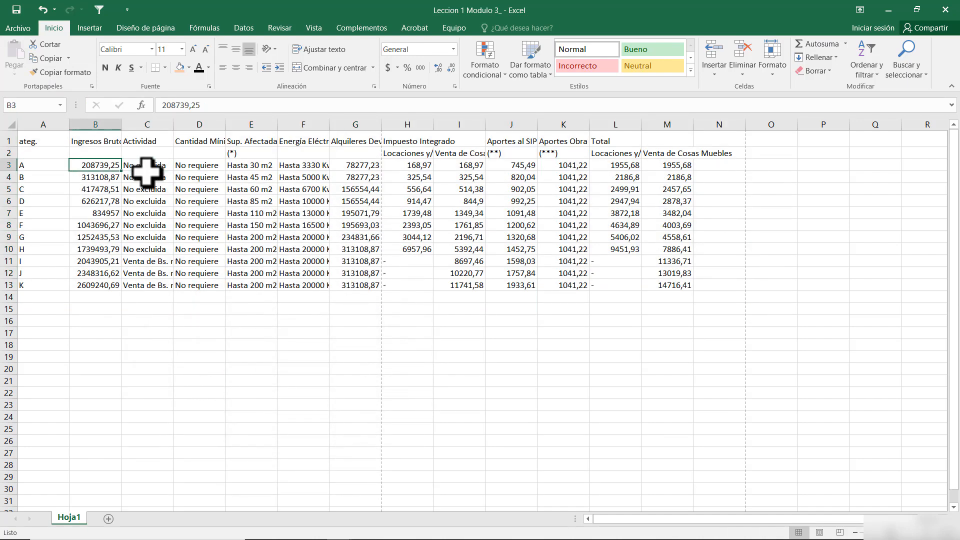
{"action": "double_click", "coordinate": [122, 125]}
{"action": "double_click", "coordinate": [183, 125]}
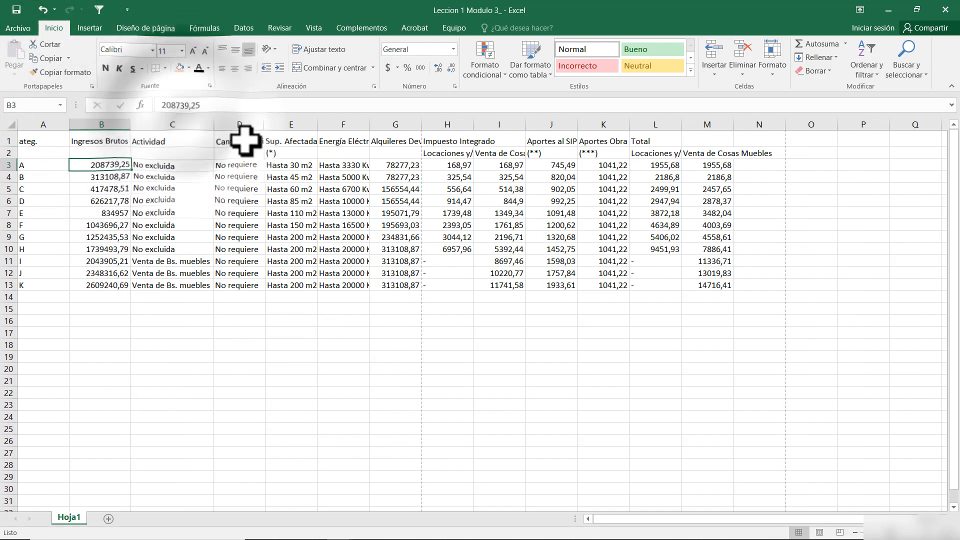
{"action": "double_click", "coordinate": [473, 125]}
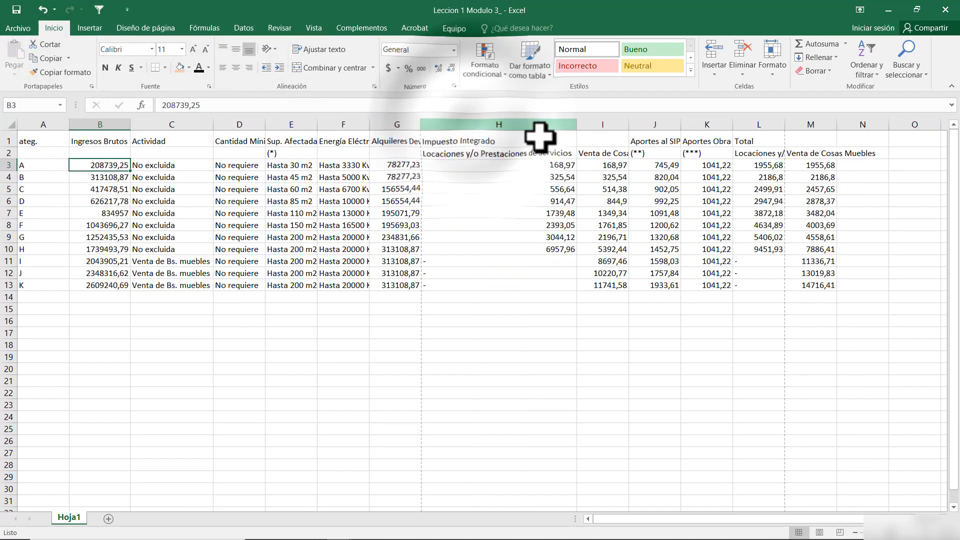
Step: Narrow column H and total its values in cell H15 with AutoSum
{"action": "left_click_drag", "start_coordinate": [575, 125], "coordinate": [512, 122]}
{"action": "left_click", "coordinate": [497, 306]}
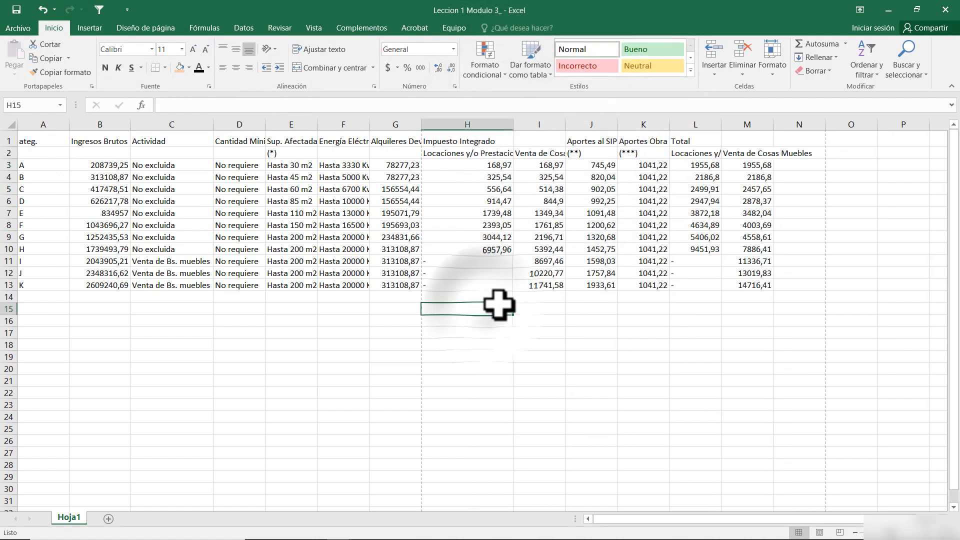
{"action": "left_click", "coordinate": [819, 44]}
{"action": "key", "text": "Return"}
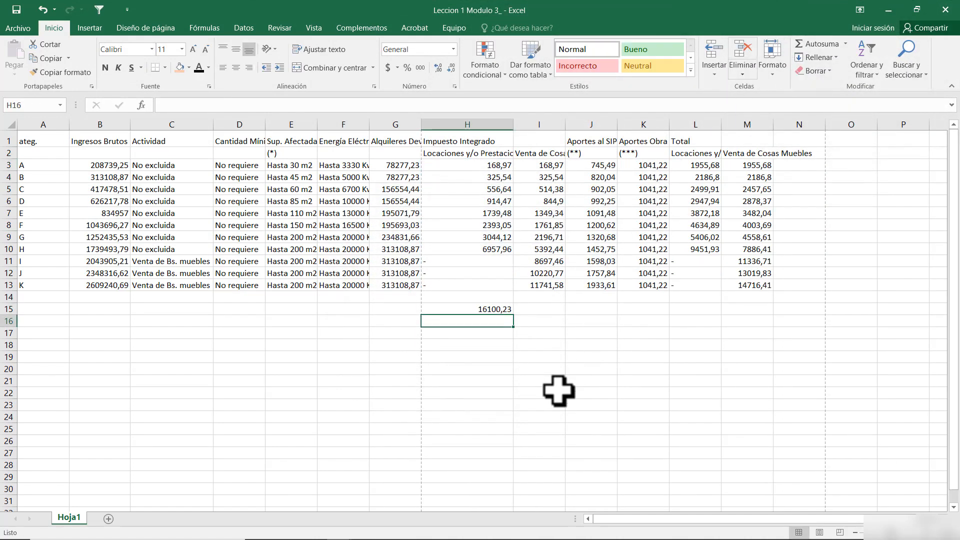
Step: Fill the sum formula from H15 across row 15 to M15
{"action": "left_click", "coordinate": [507, 310]}
{"action": "left_click_drag", "start_coordinate": [513, 315], "coordinate": [773, 316]}
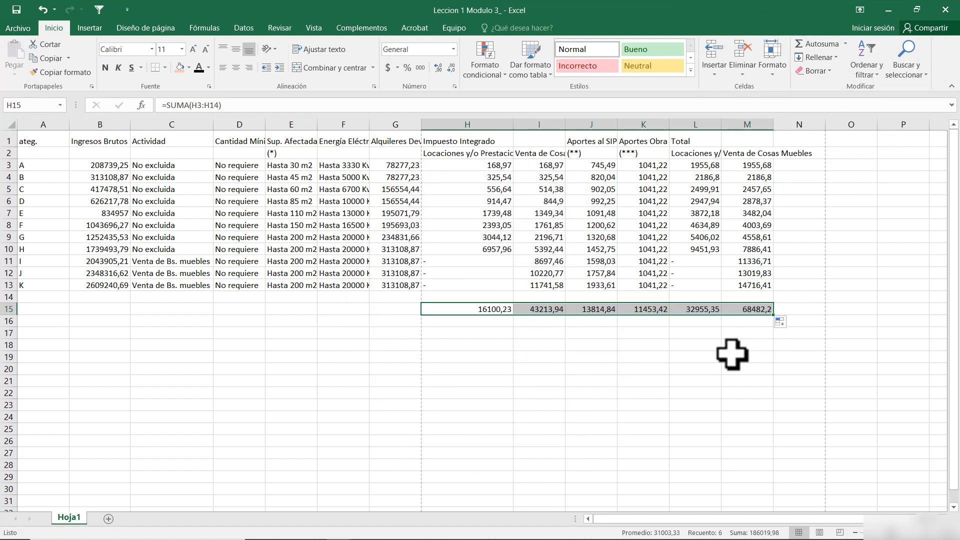
{"action": "left_click", "coordinate": [732, 354]}
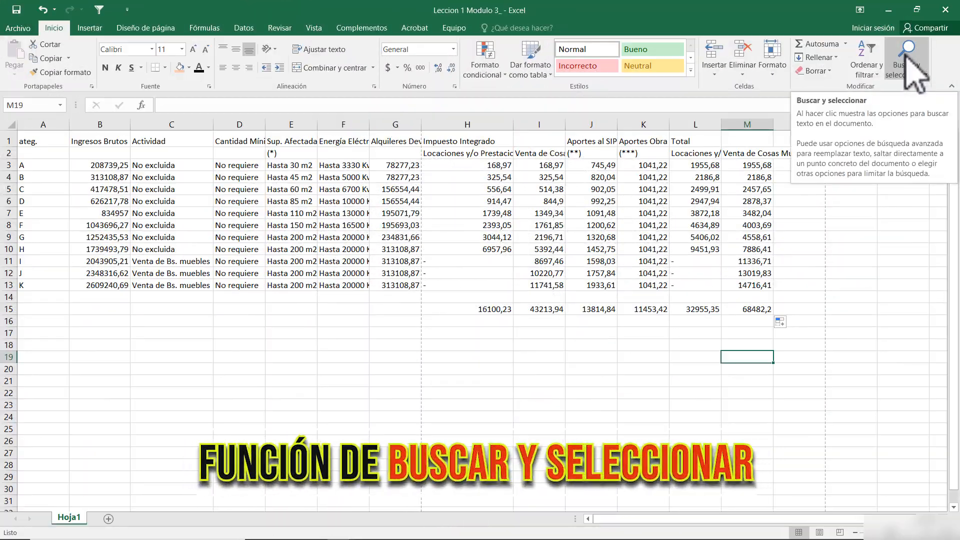
Step: Find the word "alquileres" in the sheet with Buscar, and close the search dialog
{"action": "left_click", "coordinate": [907, 65]}
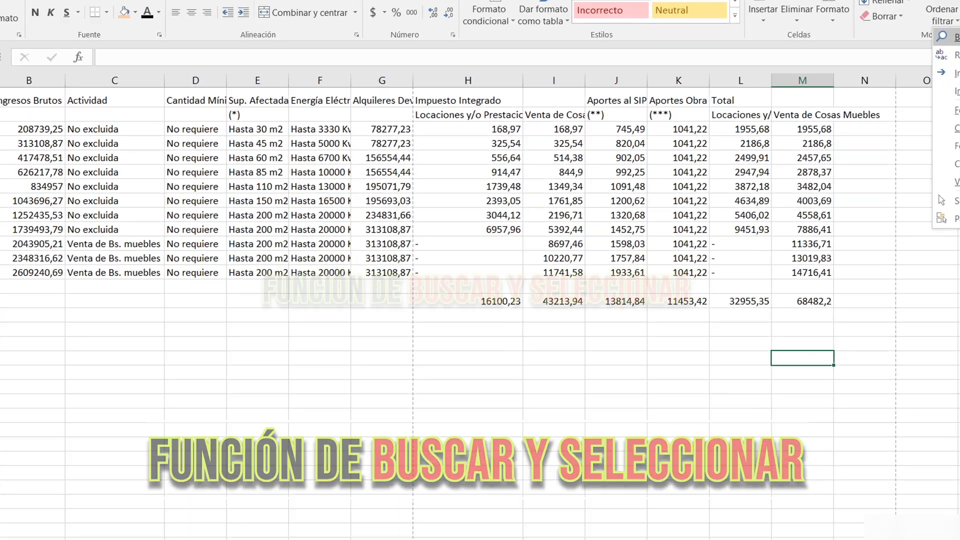
{"action": "left_click", "coordinate": [945, 36]}
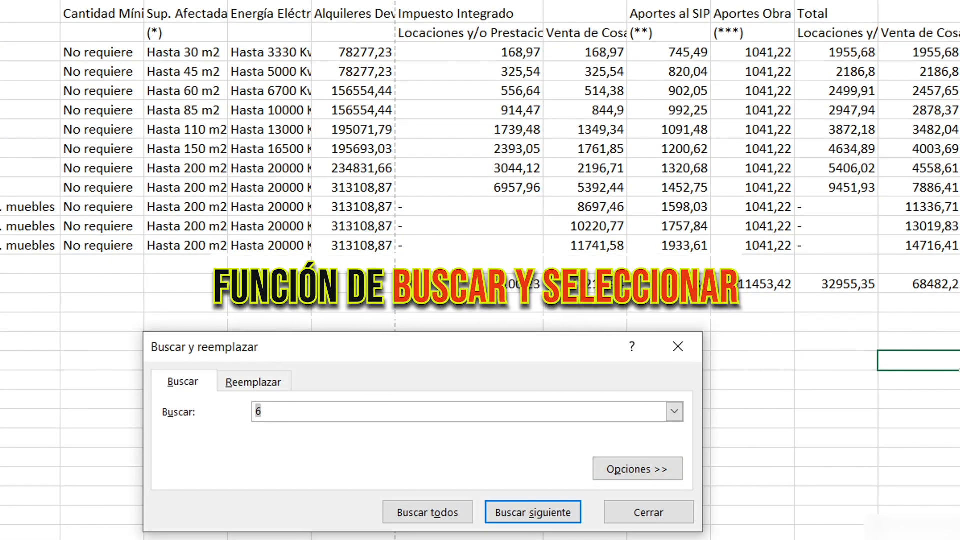
{"action": "key", "text": "BackSpace"}
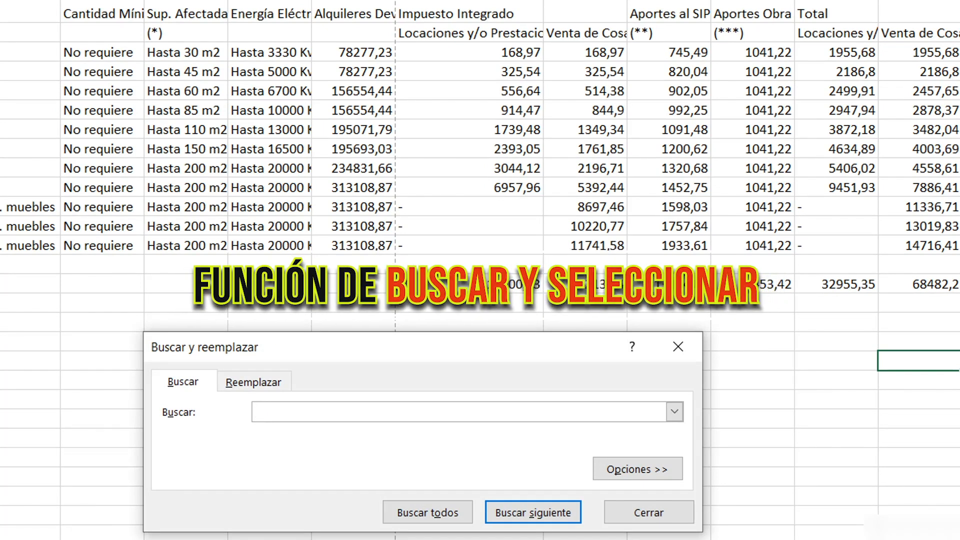
{"action": "type", "text": "alquileres"}
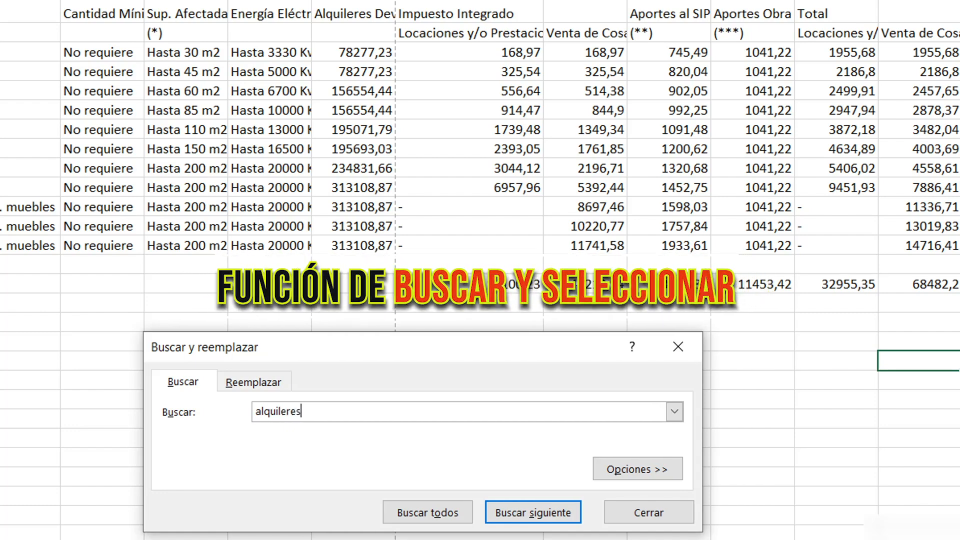
{"action": "key", "text": "Return"}
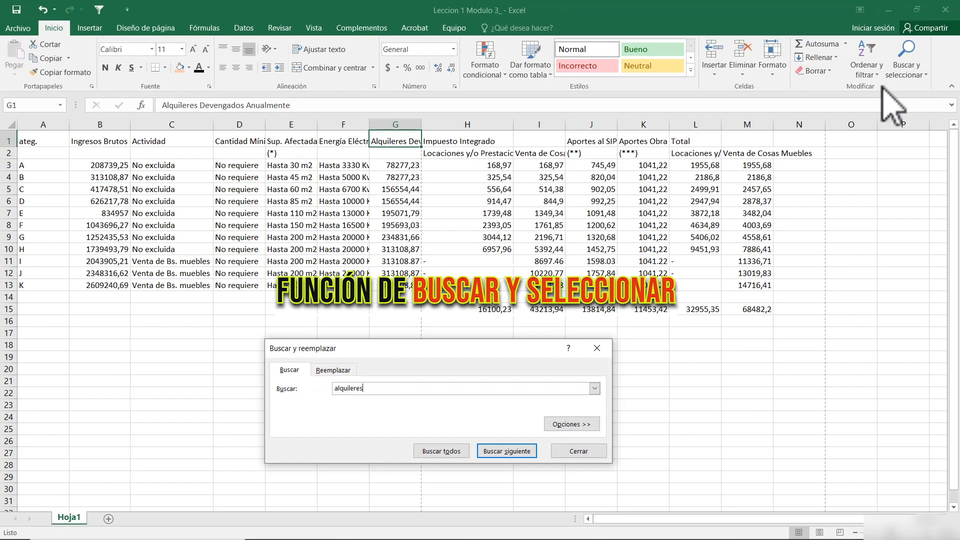
{"action": "left_click", "coordinate": [578, 450]}
{"action": "left_click", "coordinate": [374, 223]}
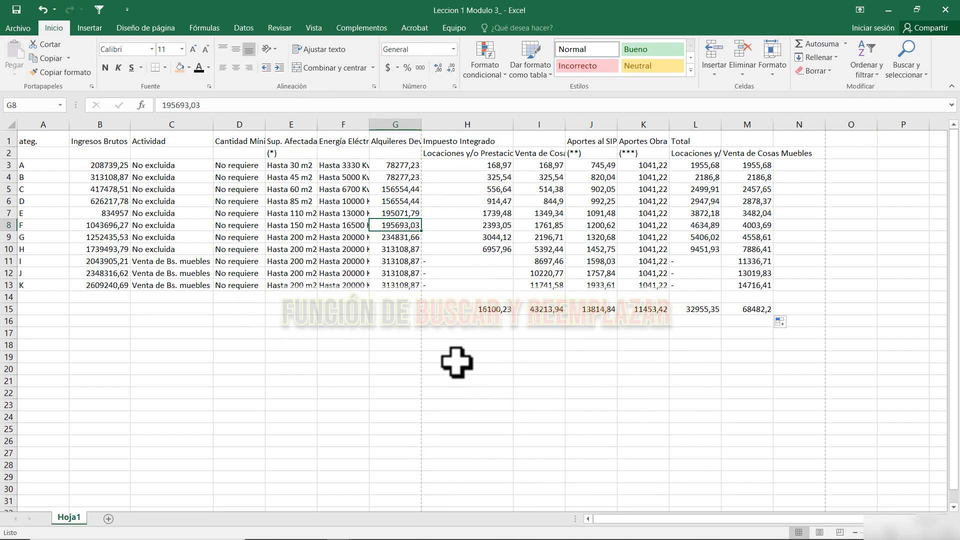
Step: Replace the first "No" in C3:C13 and all remaining ones with "Curso de Excel", and autofit column C
{"action": "left_click_drag", "start_coordinate": [165, 165], "coordinate": [168, 282]}
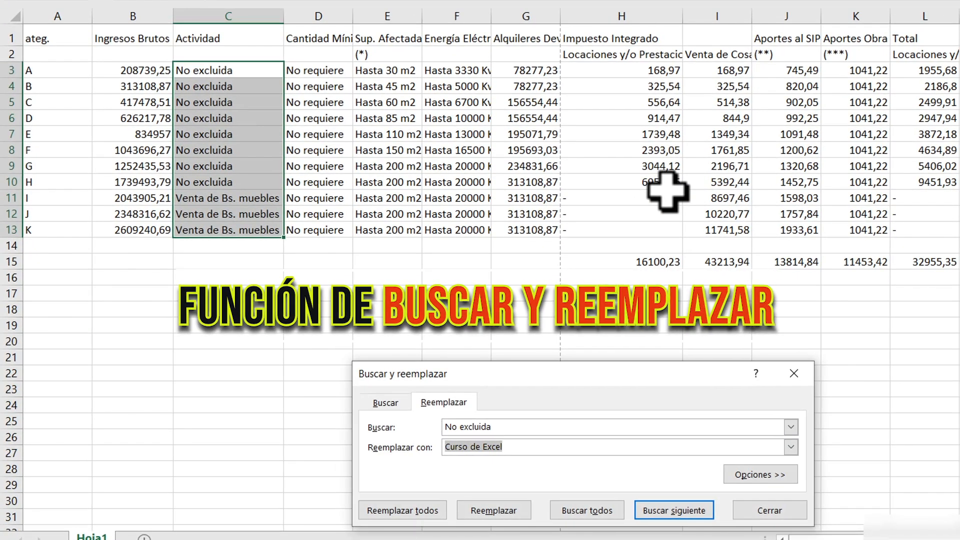
{"action": "left_click", "coordinate": [535, 430]}
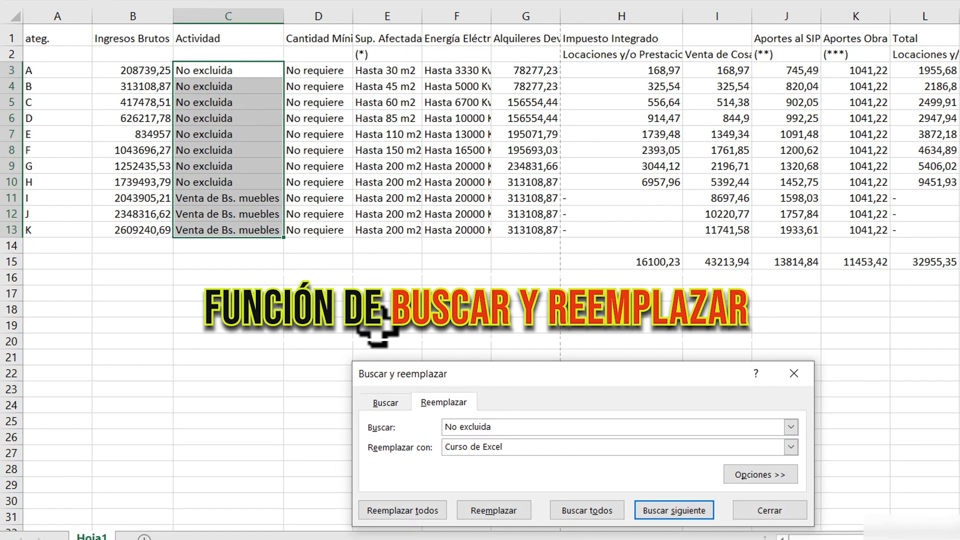
{"action": "key", "text": "BackSpace"}
{"action": "key", "text": "BackSpace"}
{"action": "key", "text": "BackSpace"}
{"action": "key", "text": "BackSpace"}
{"action": "key", "text": "BackSpace"}
{"action": "key", "text": "BackSpace"}
{"action": "key", "text": "BackSpace"}
{"action": "key", "text": "BackSpace"}
{"action": "key", "text": "BackSpace"}
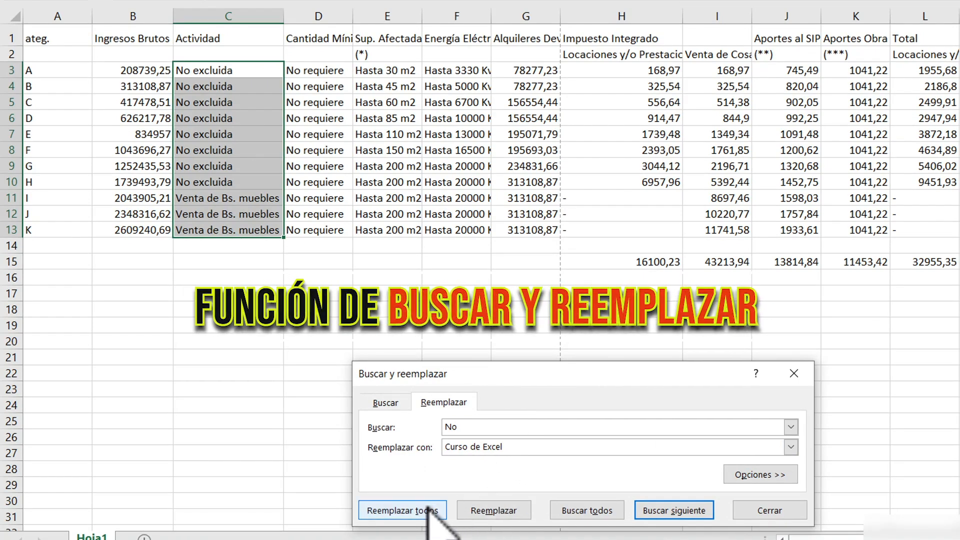
{"action": "left_click", "coordinate": [495, 512]}
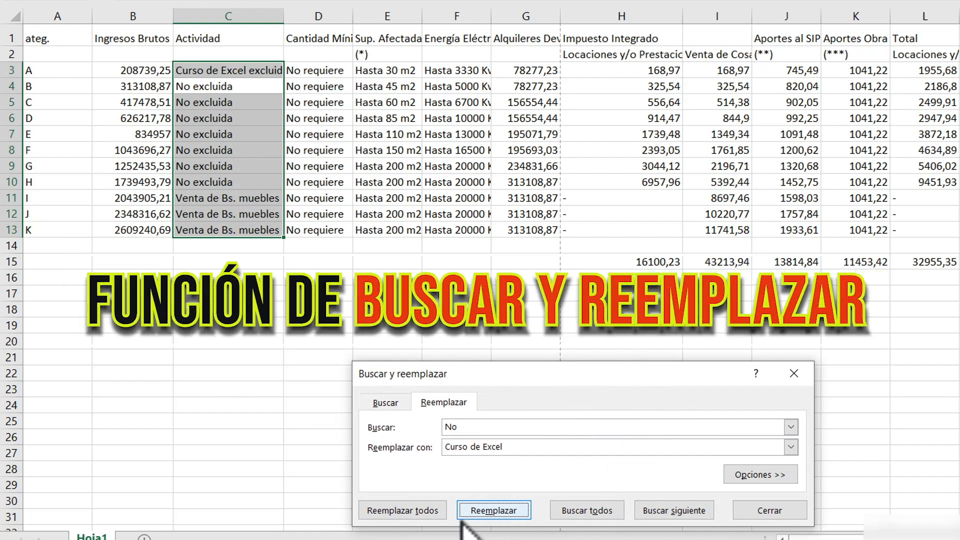
{"action": "left_click", "coordinate": [411, 511]}
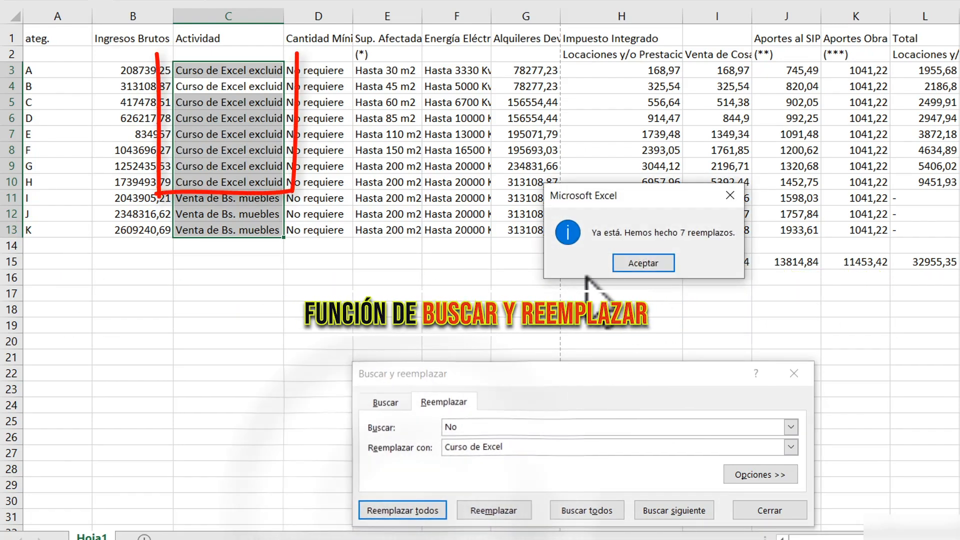
{"action": "left_click", "coordinate": [643, 262]}
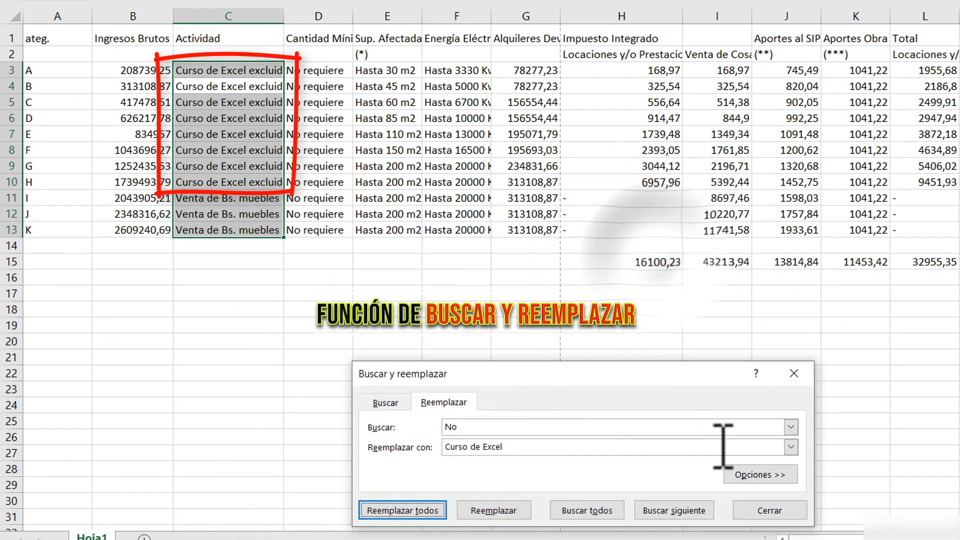
{"action": "left_click", "coordinate": [770, 510]}
{"action": "double_click", "coordinate": [284, 15]}
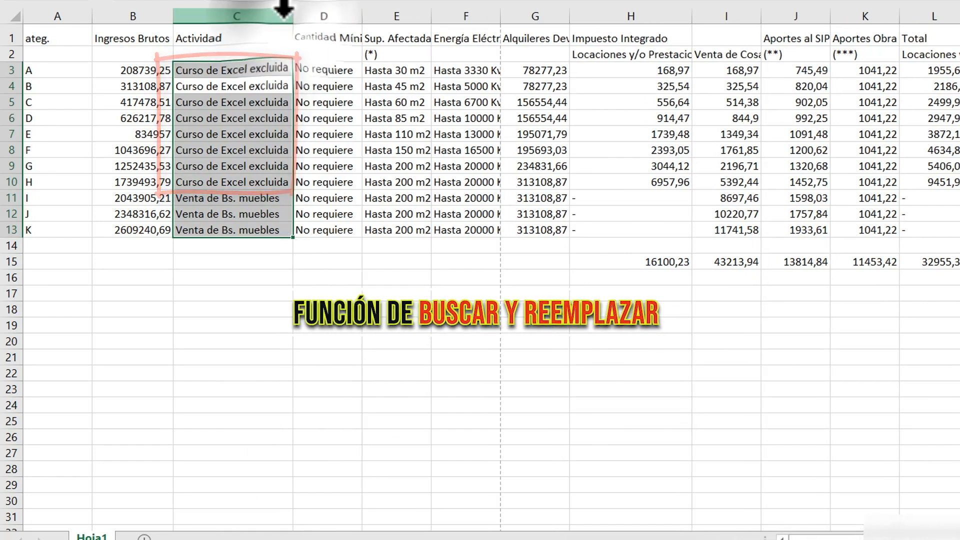
{"action": "left_click", "coordinate": [245, 132]}
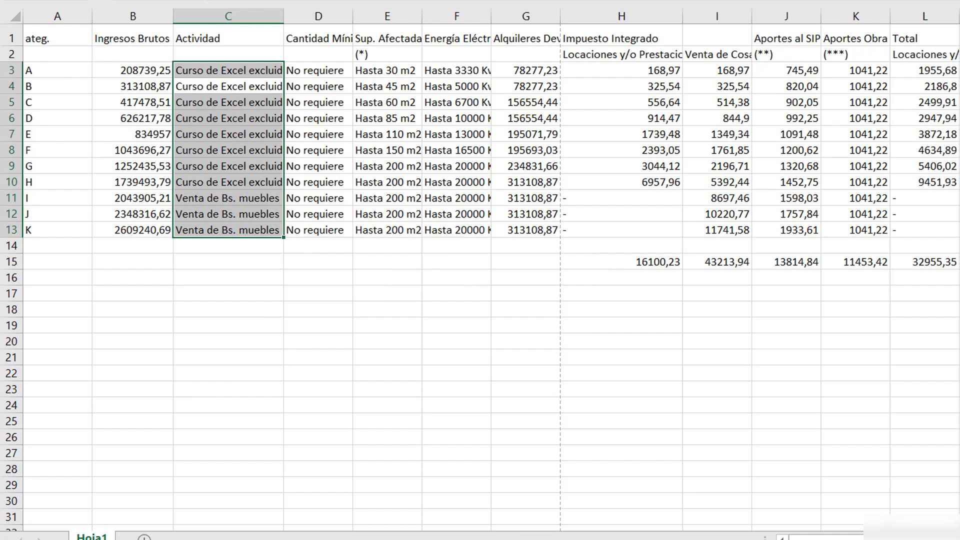
Step: Start closing the workbook but cancel at the save prompt, and clear the contents of rows 1 to 17
{"action": "key", "text": "alt+F4"}
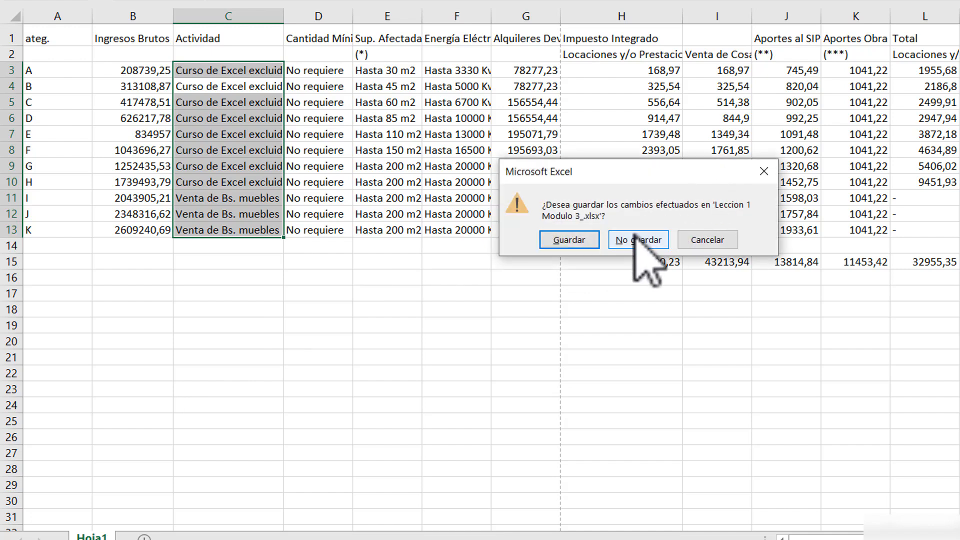
{"action": "left_click", "coordinate": [706, 241]}
{"action": "left_click_drag", "start_coordinate": [12, 294], "coordinate": [7, 5]}
{"action": "key", "text": "Delete"}
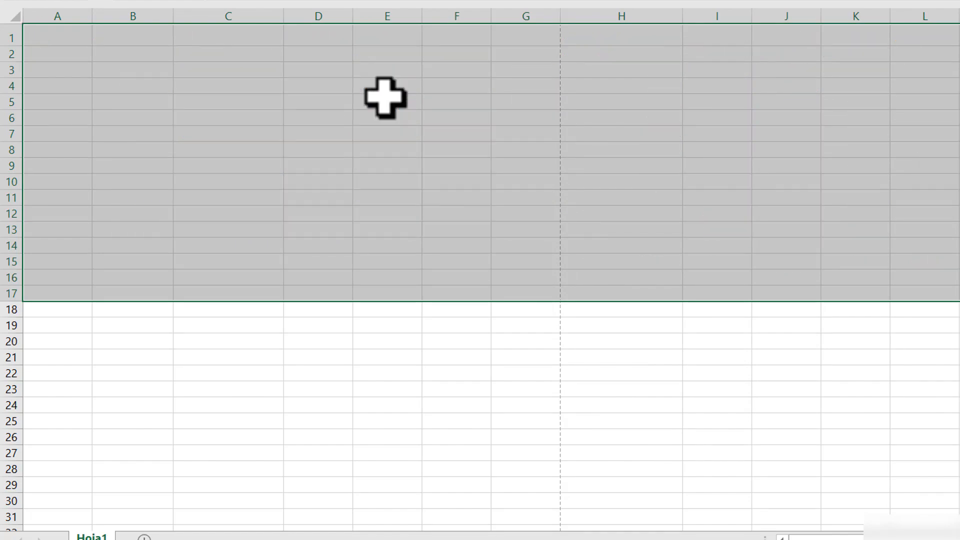
{"action": "left_click", "coordinate": [385, 102]}
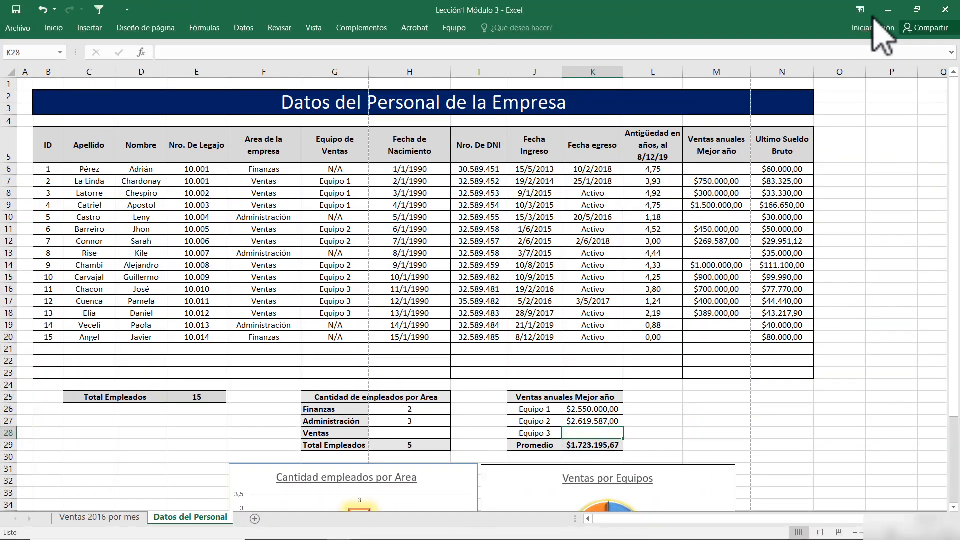
Step: Set the ribbon of the Lección1 Módulo 3 workbook to show both tabs and commands
{"action": "left_click", "coordinate": [859, 10]}
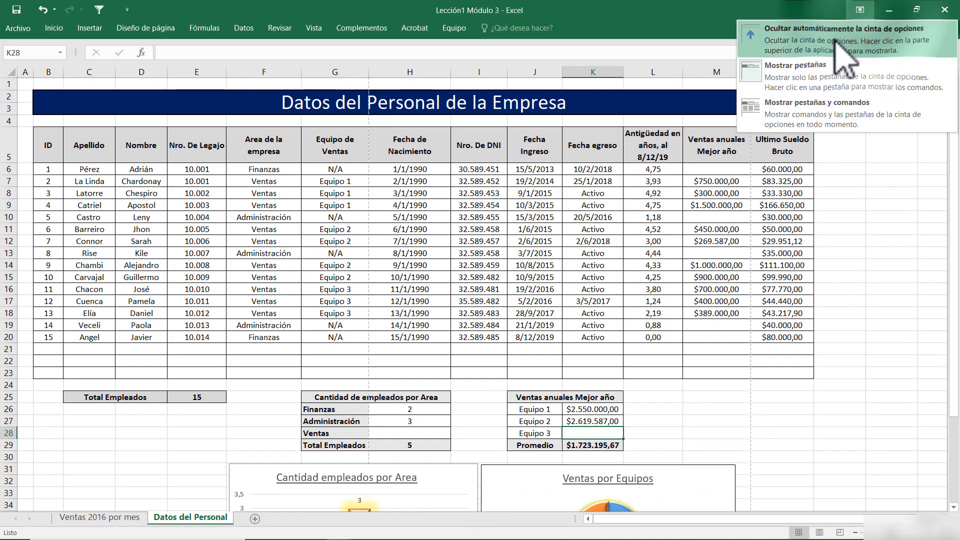
{"action": "left_click", "coordinate": [845, 105]}
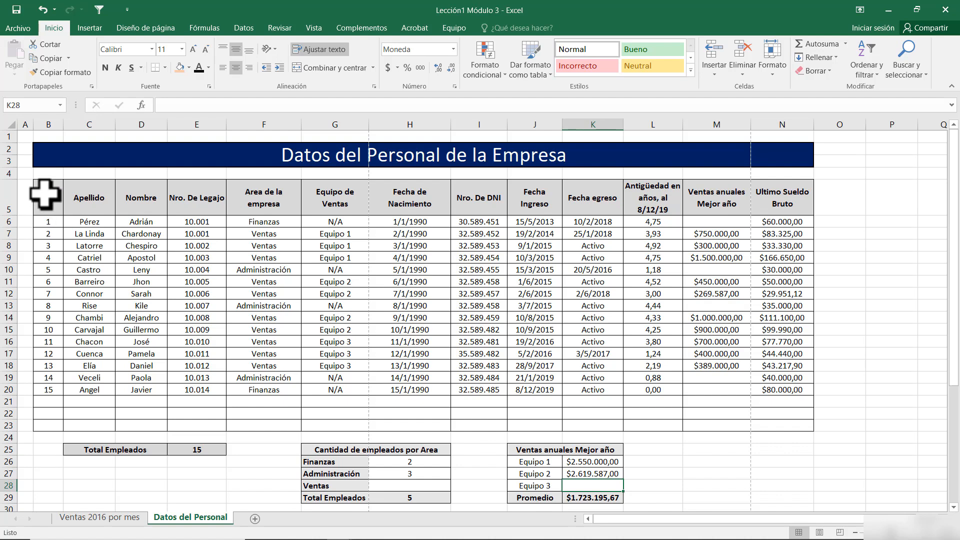
Step: Examine the personnel table column by column, from Apellido in column C to Ultimo Sueldo Bruto in column N
{"action": "left_click", "coordinate": [89, 124]}
{"action": "left_click", "coordinate": [148, 124]}
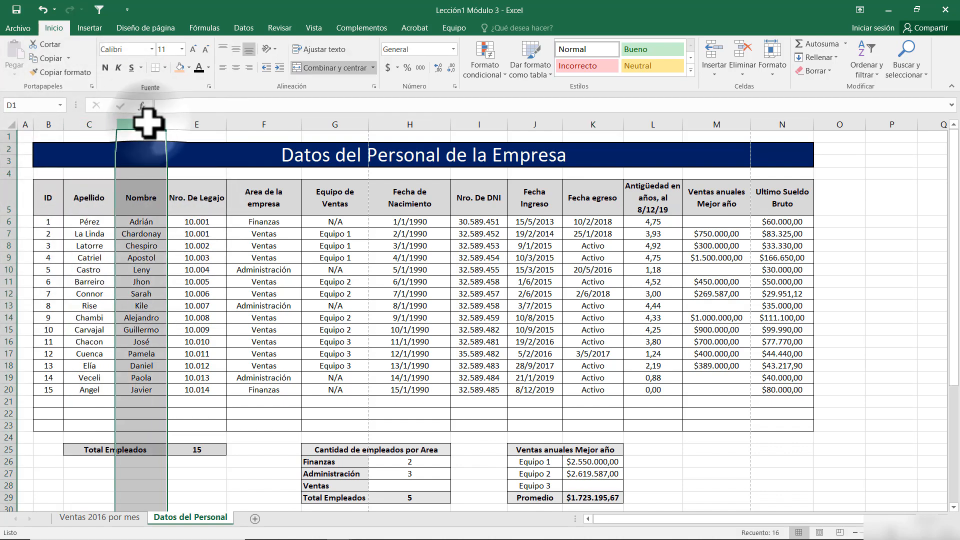
{"action": "left_click", "coordinate": [197, 124]}
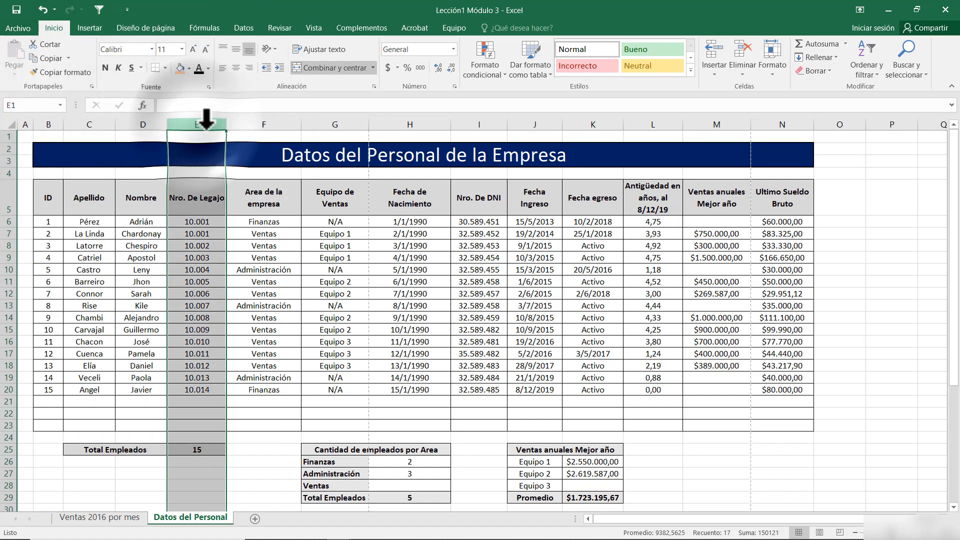
{"action": "left_click", "coordinate": [265, 122]}
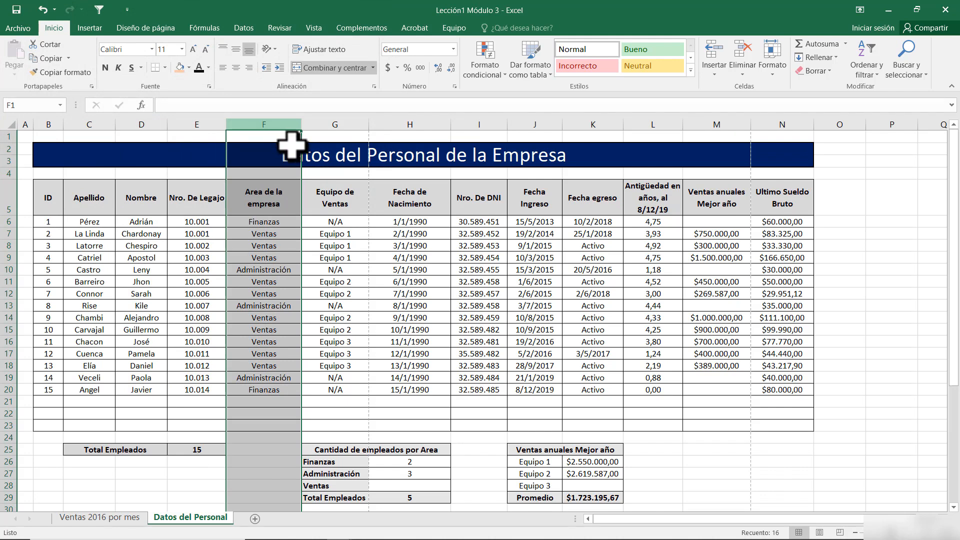
{"action": "left_click", "coordinate": [344, 124]}
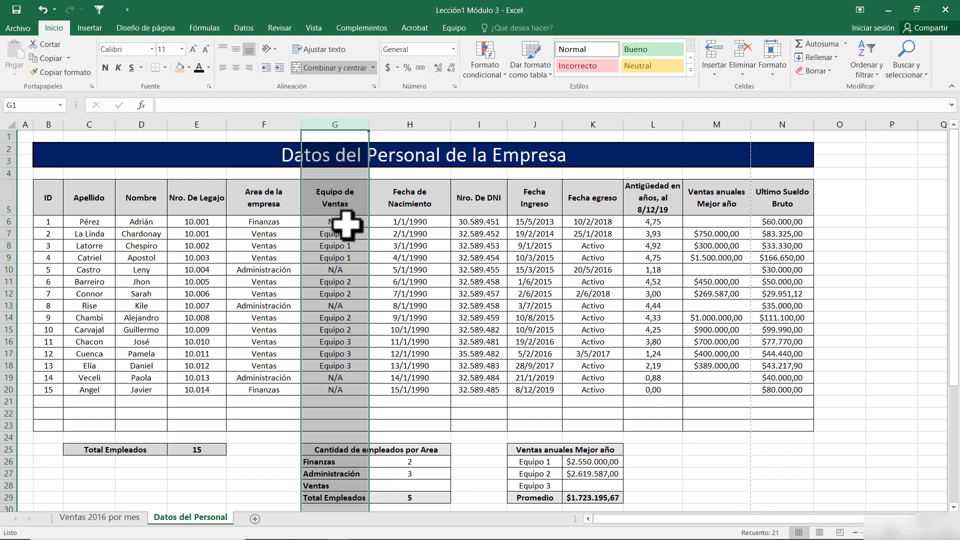
{"action": "left_click", "coordinate": [440, 125]}
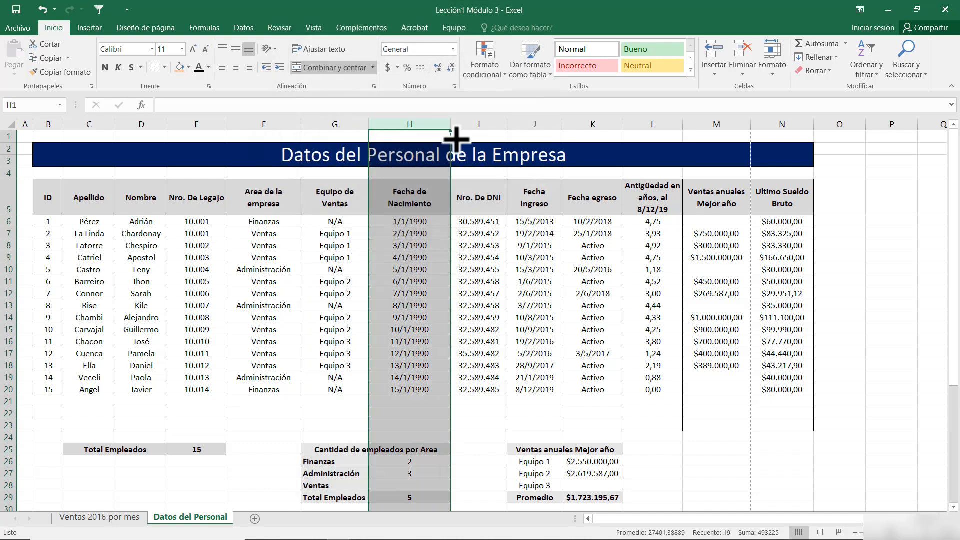
{"action": "left_click", "coordinate": [487, 125]}
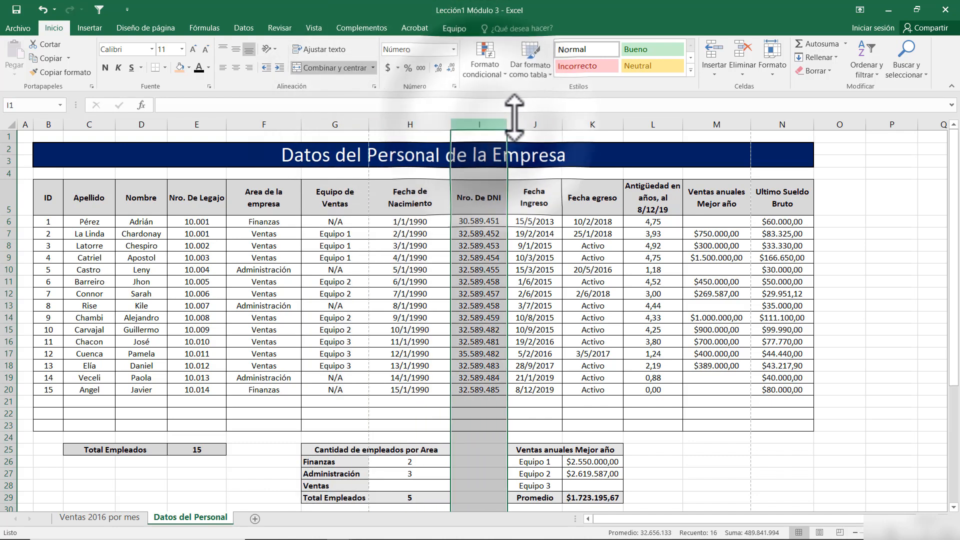
{"action": "left_click", "coordinate": [534, 124]}
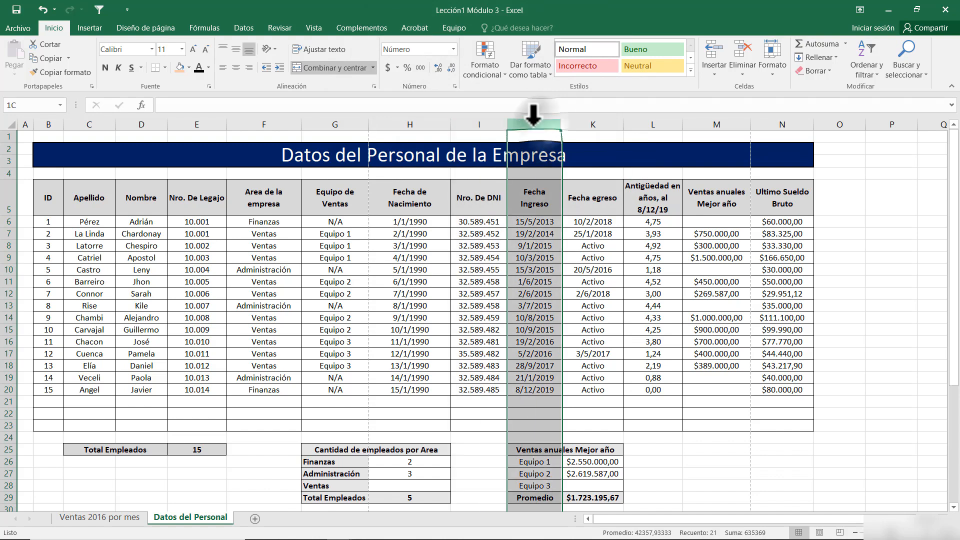
{"action": "left_click", "coordinate": [598, 124]}
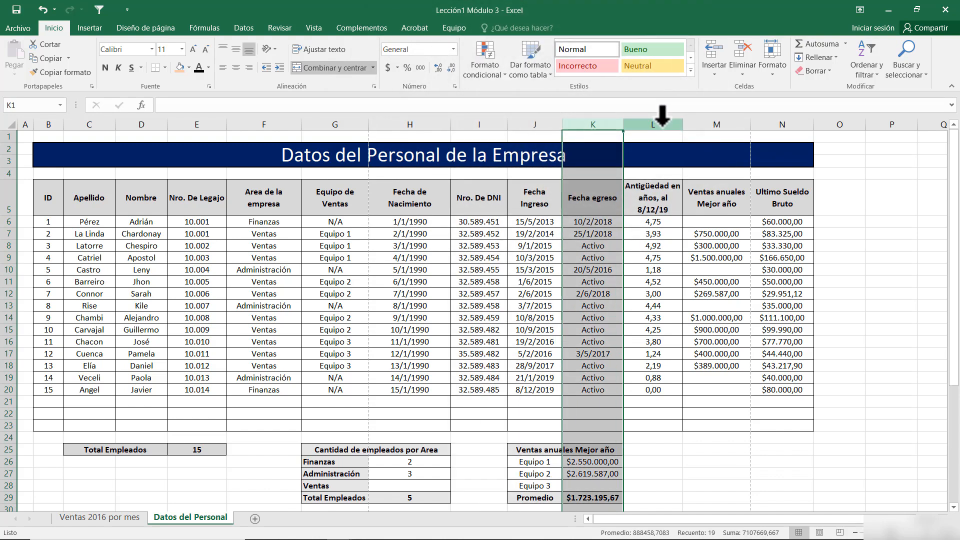
{"action": "left_click", "coordinate": [662, 124]}
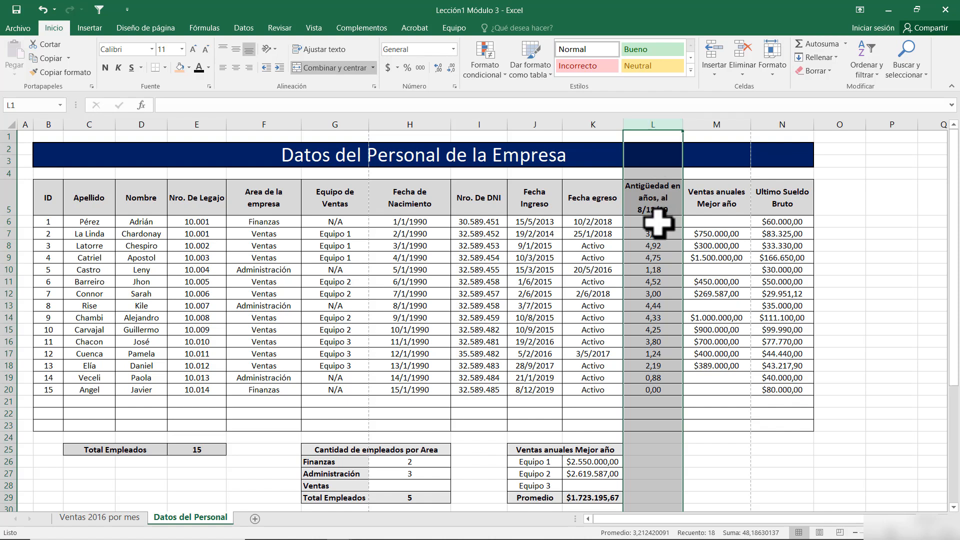
{"action": "left_click", "coordinate": [727, 124]}
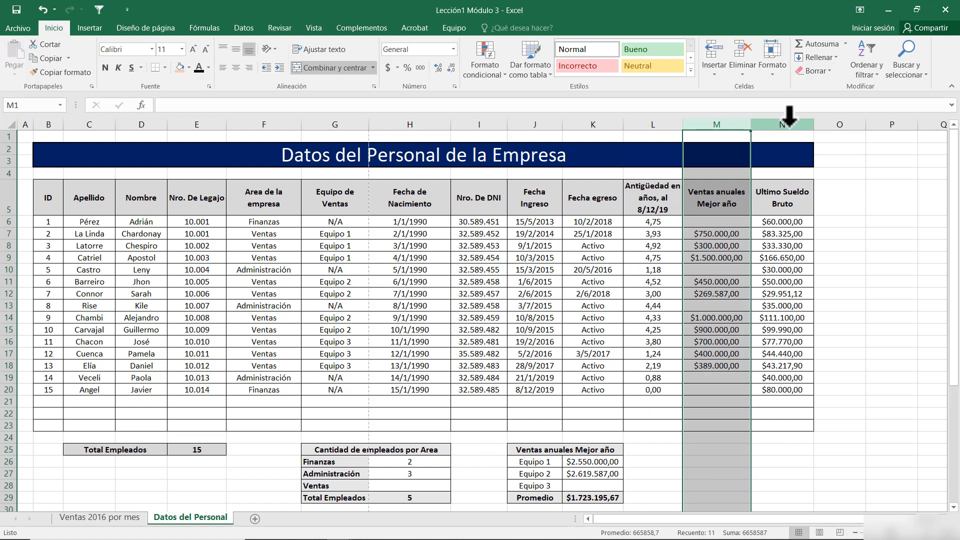
{"action": "left_click", "coordinate": [789, 123]}
Step: Number the personnel table's columns from 1 to 13 across B1:N1 as a fill series and centre the numbers
{"action": "left_click_drag", "start_coordinate": [58, 125], "coordinate": [70, 125]}
{"action": "double_click", "coordinate": [56, 135]}
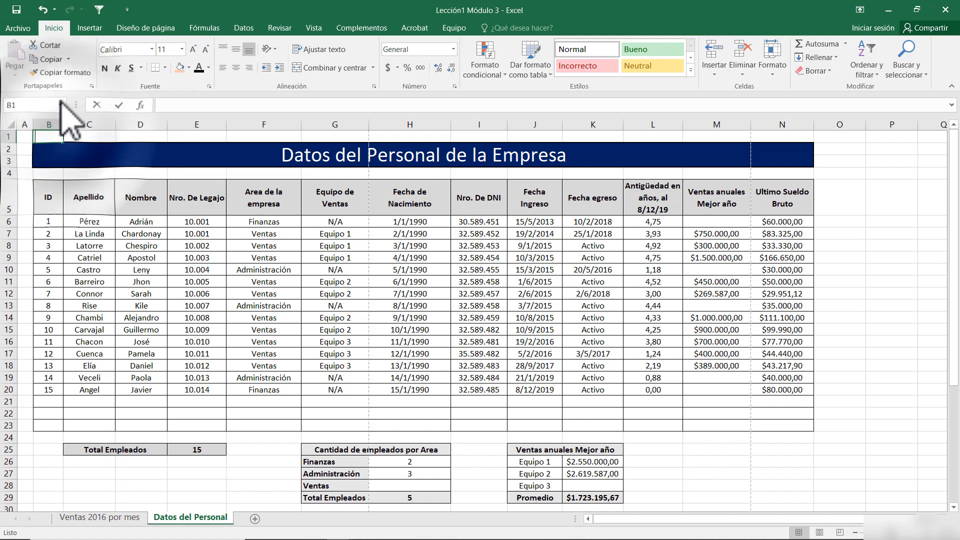
{"action": "type", "text": "1"}
{"action": "key", "text": "Return"}
{"action": "left_click", "coordinate": [56, 138]}
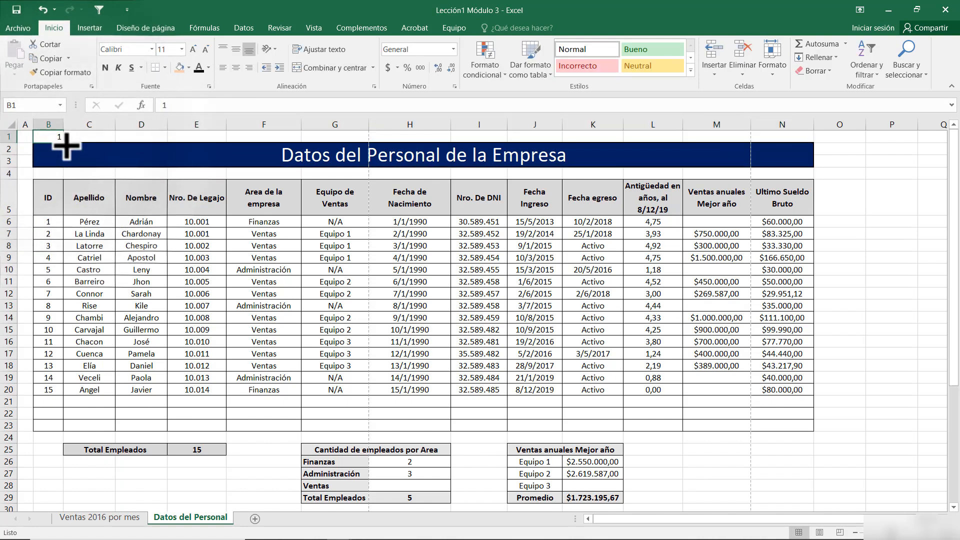
{"action": "left_click_drag", "start_coordinate": [66, 145], "coordinate": [746, 143]}
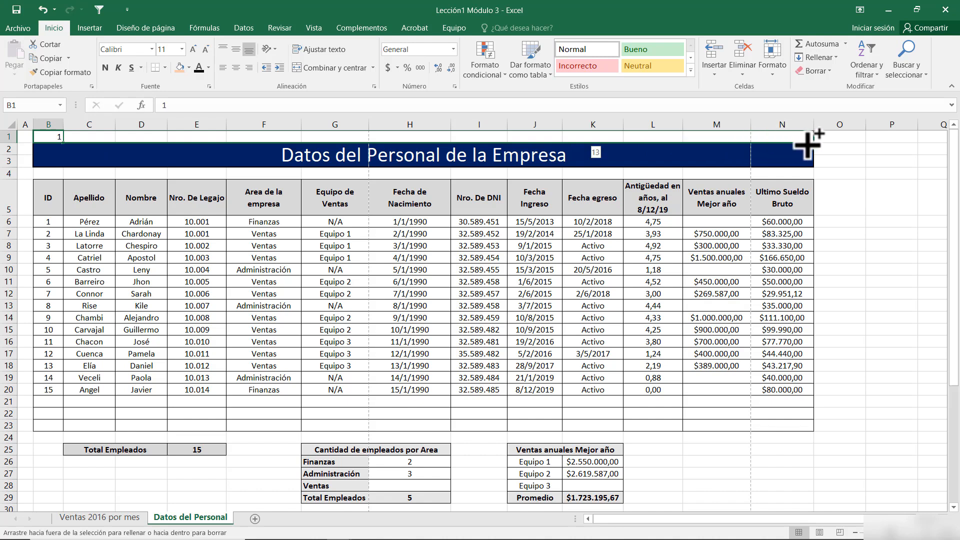
{"action": "left_click_drag", "start_coordinate": [807, 145], "coordinate": [808, 147]}
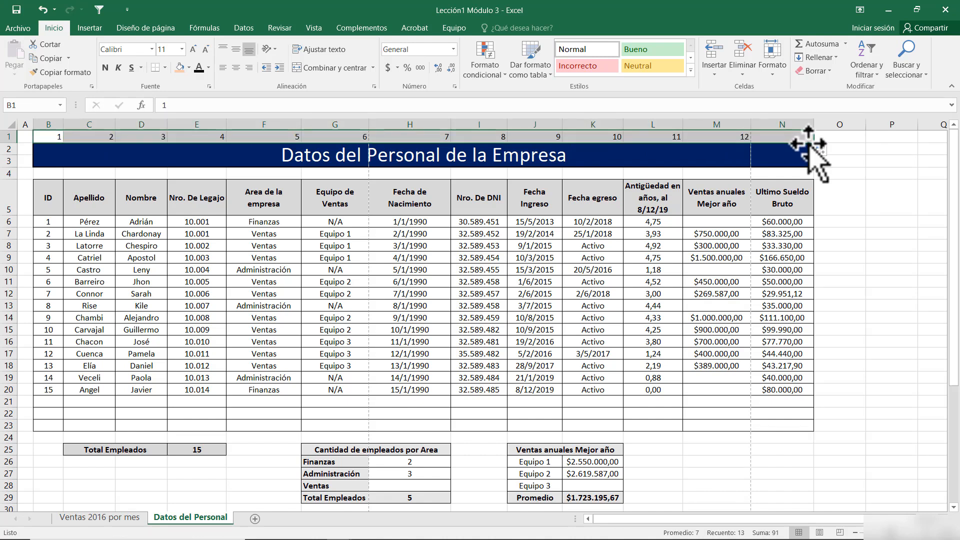
{"action": "left_click", "coordinate": [236, 67]}
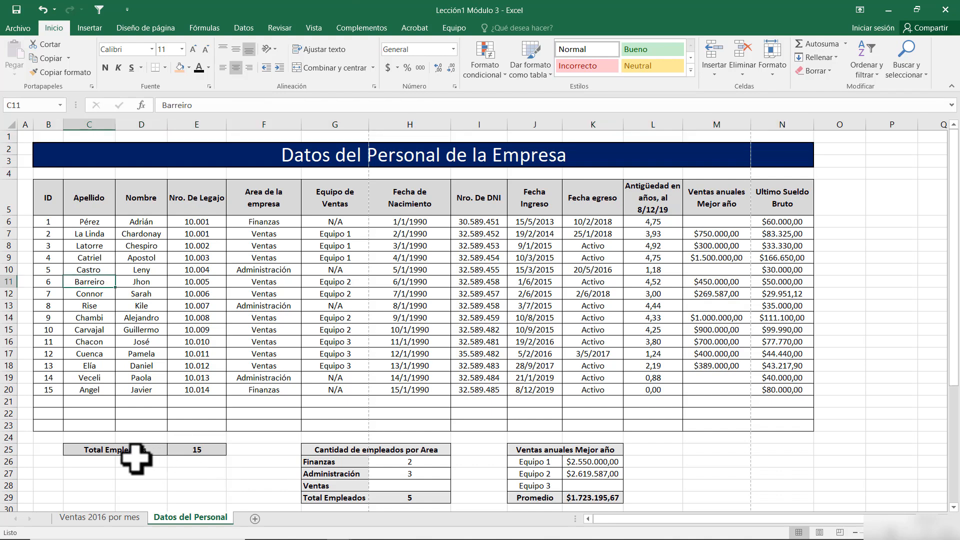
Step: Examine the summary tables under the personnel data: Total Empleados, Cantidad de empleados por Area and Ventas anuales Mejor año
{"action": "left_click", "coordinate": [103, 452]}
{"action": "left_click", "coordinate": [197, 450]}
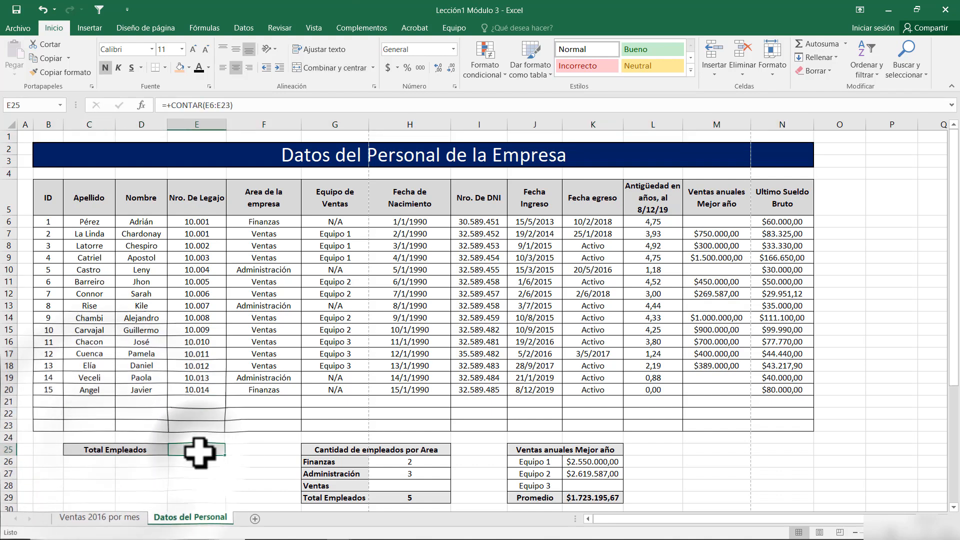
{"action": "left_click", "coordinate": [99, 452]}
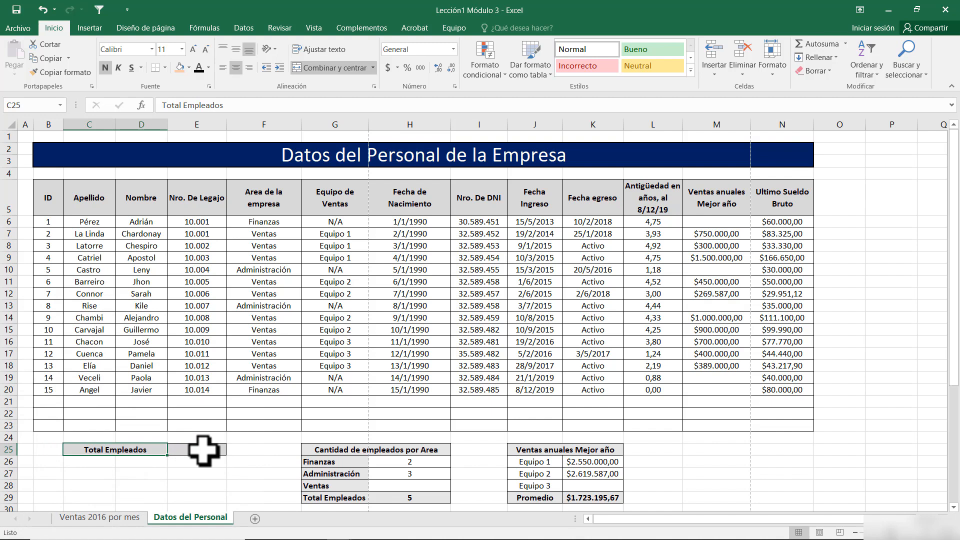
{"action": "left_click", "coordinate": [202, 450]}
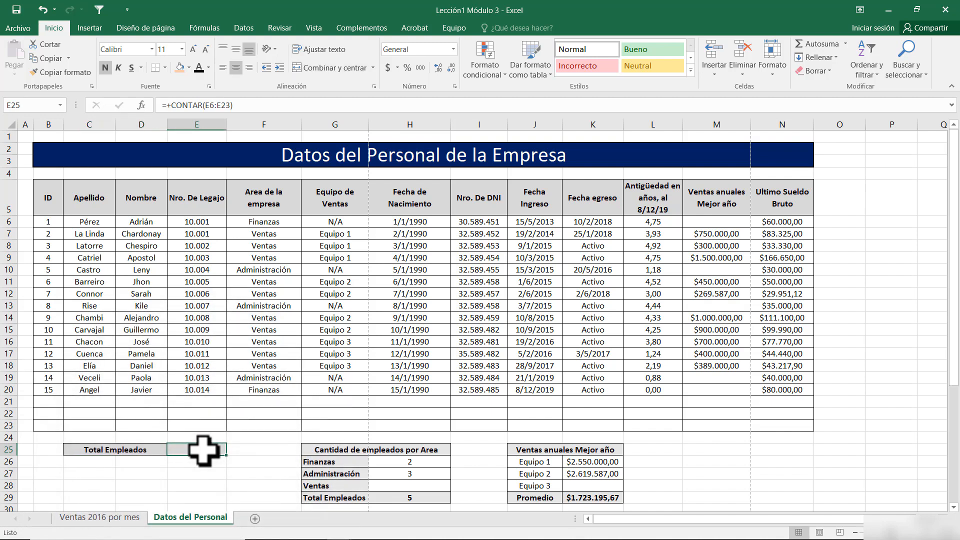
{"action": "left_click", "coordinate": [346, 449]}
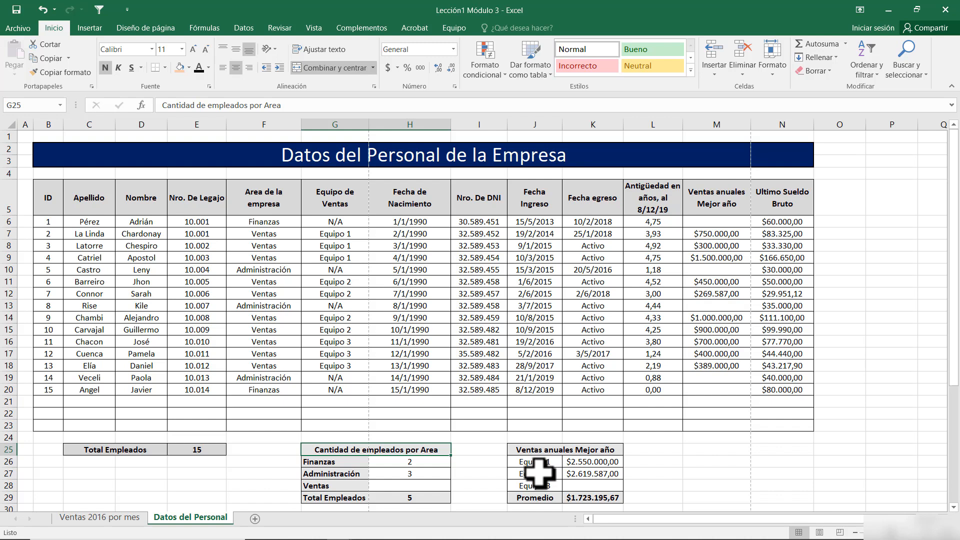
{"action": "left_click", "coordinate": [586, 468]}
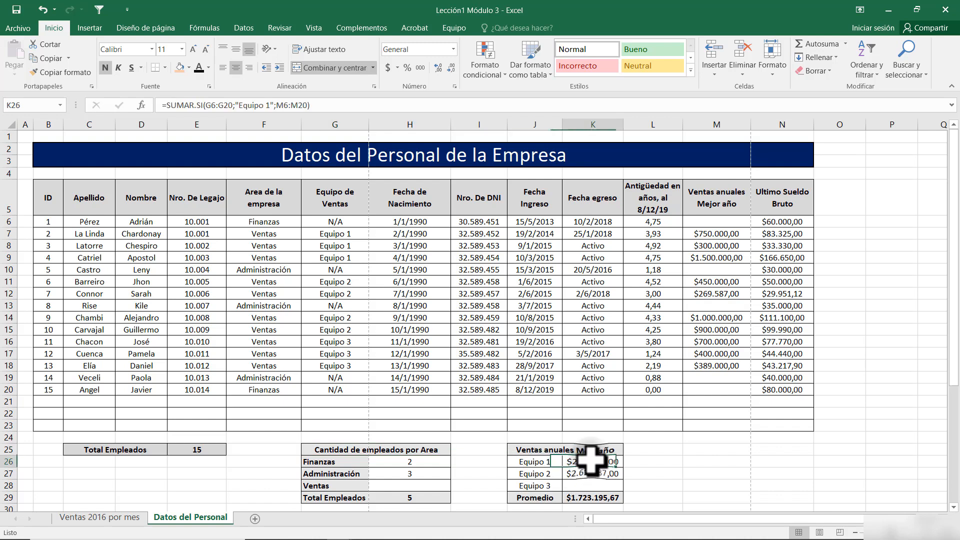
{"action": "left_click", "coordinate": [527, 486]}
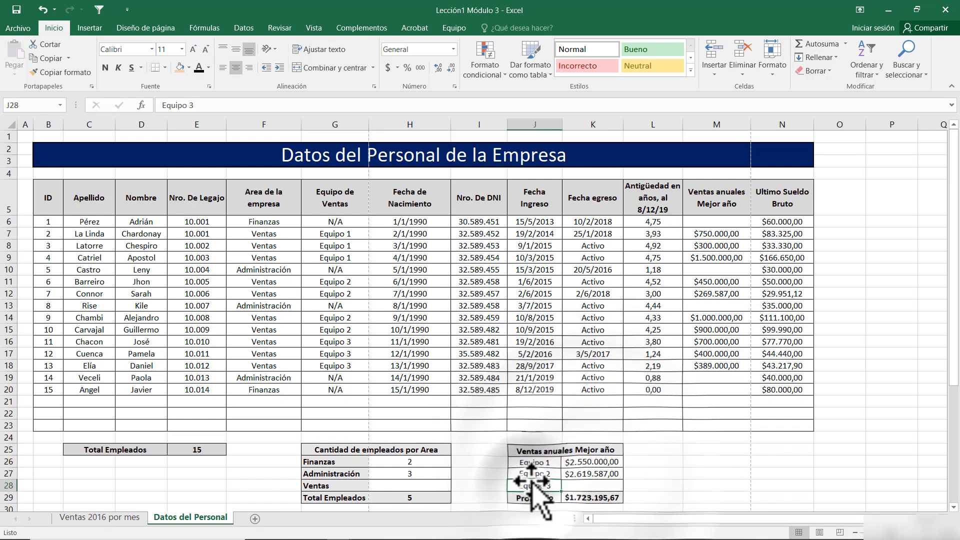
Step: Examine the month headers and the Total column of the Ventas 2016 por mes sheet
{"action": "left_click", "coordinate": [119, 517]}
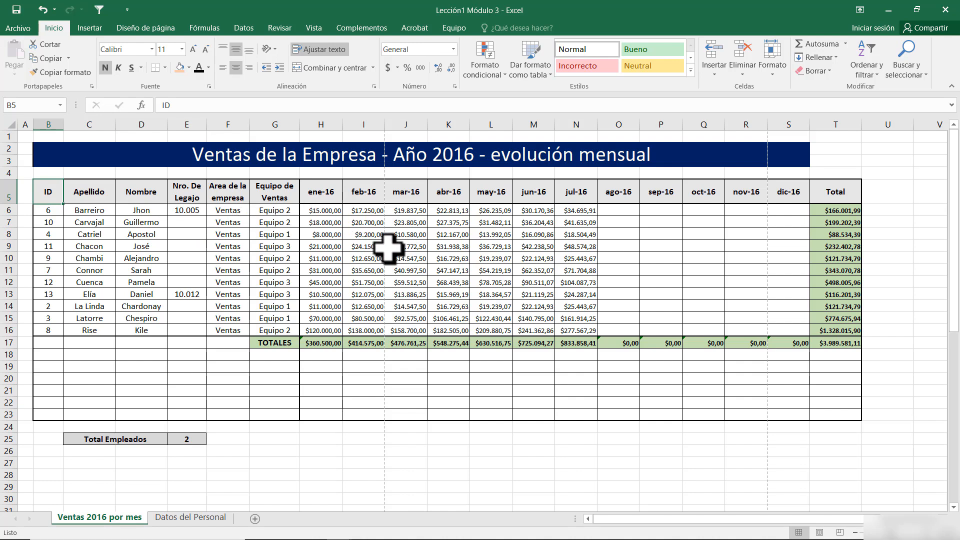
{"action": "left_click_drag", "start_coordinate": [311, 188], "coordinate": [780, 196]}
{"action": "left_click_drag", "start_coordinate": [844, 210], "coordinate": [845, 330]}
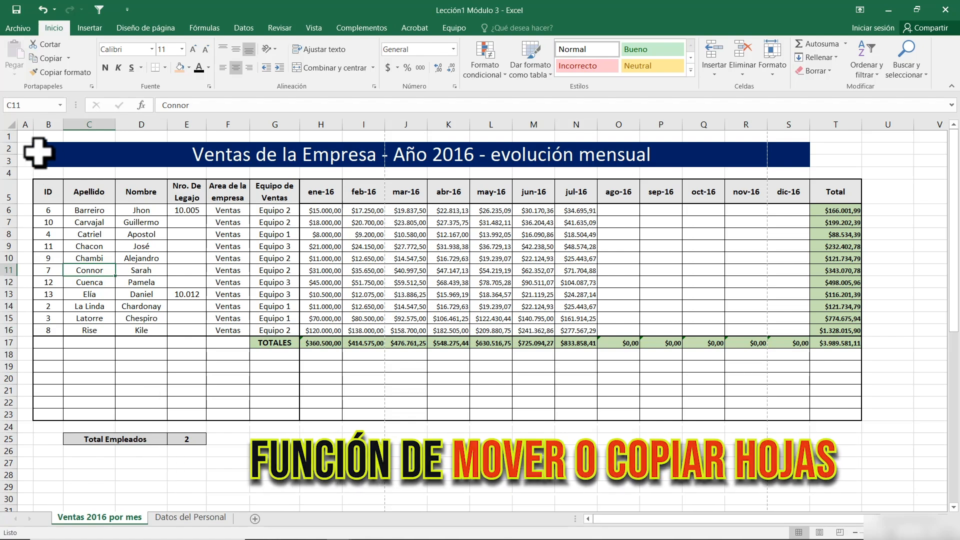
Step: Copy the whole monthly sales table with its title and employee total, B2:T26
{"action": "left_click_drag", "start_coordinate": [37, 152], "coordinate": [105, 431]}
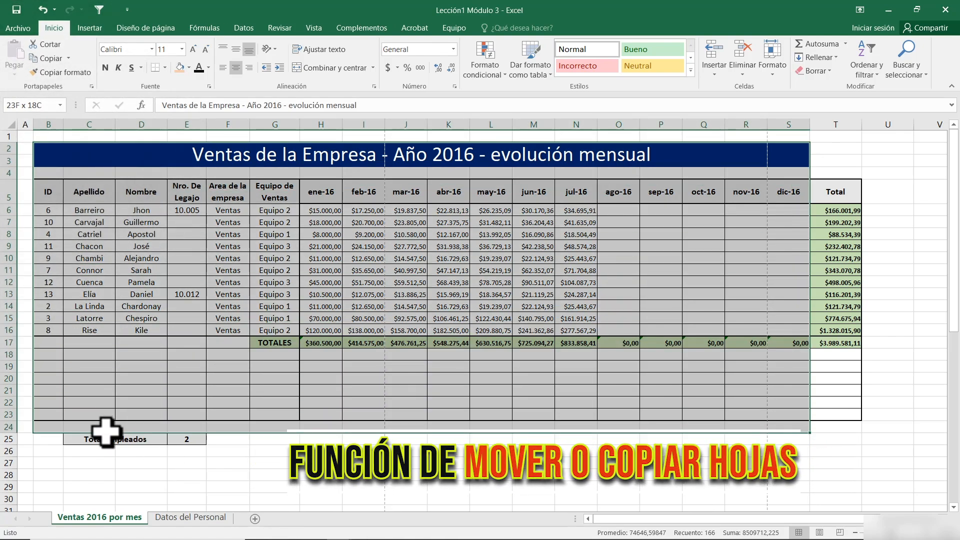
{"action": "left_click_drag", "start_coordinate": [254, 429], "coordinate": [809, 449]}
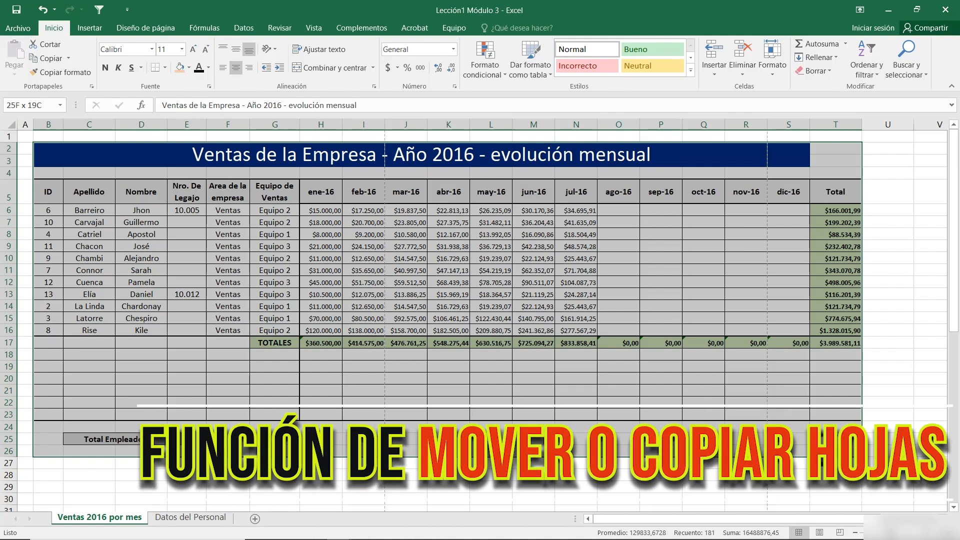
{"action": "left_click", "coordinate": [51, 58]}
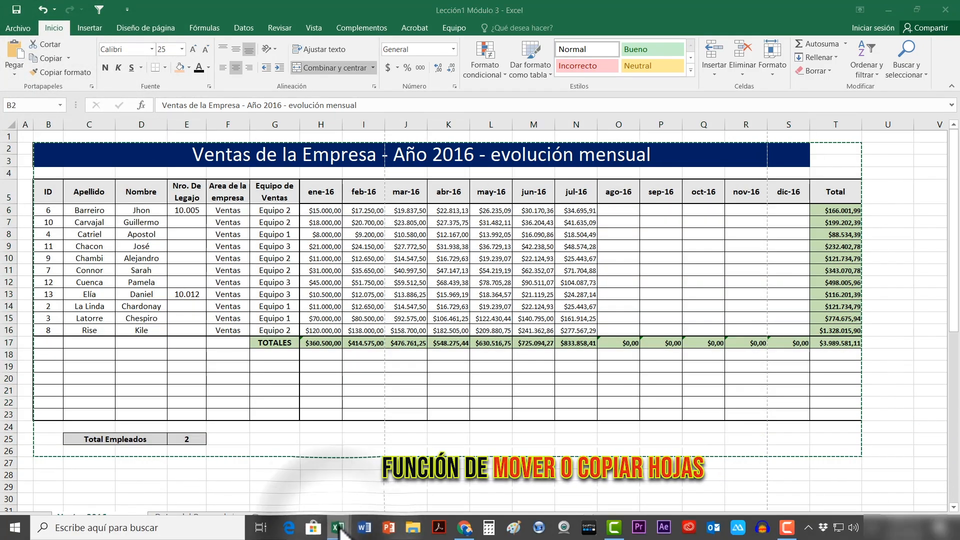
Step: Create a blank workbook in a new Excel window and paste the copied sales table at A1 of Hoja1
{"action": "right_click", "coordinate": [339, 529]}
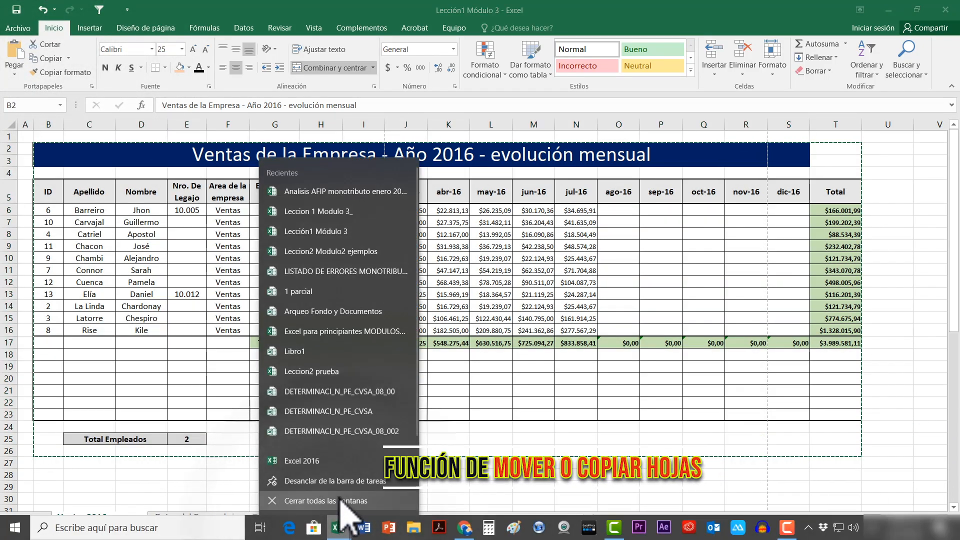
{"action": "left_click", "coordinate": [334, 462]}
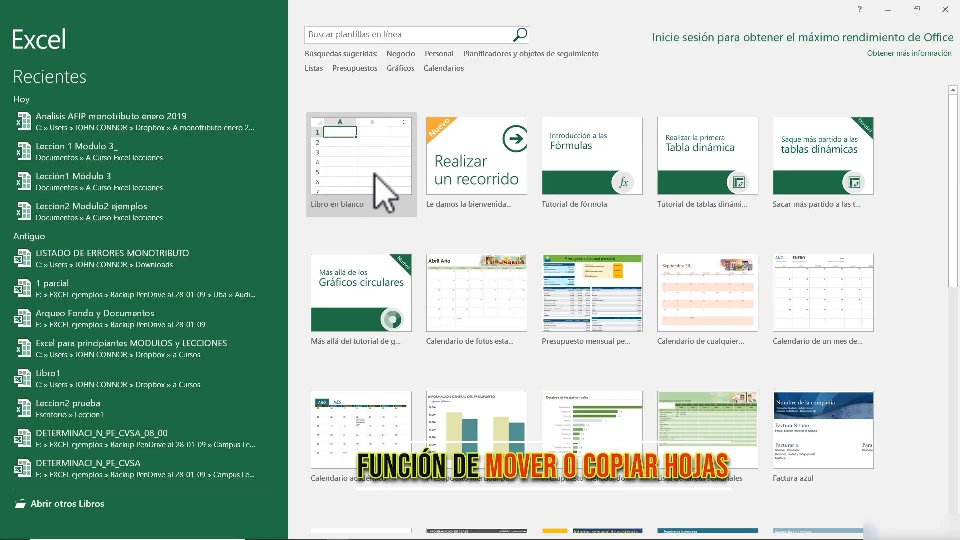
{"action": "left_click", "coordinate": [375, 174]}
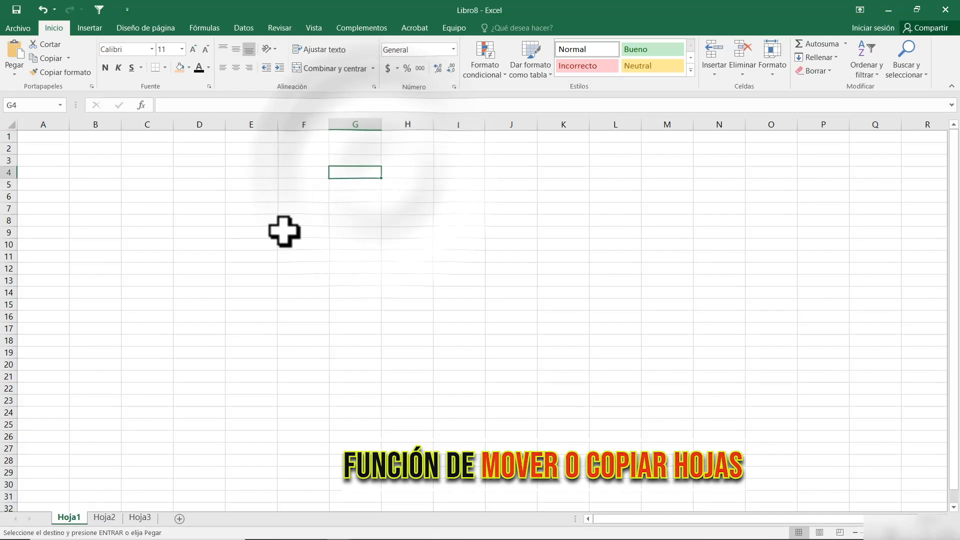
{"action": "left_click", "coordinate": [41, 136]}
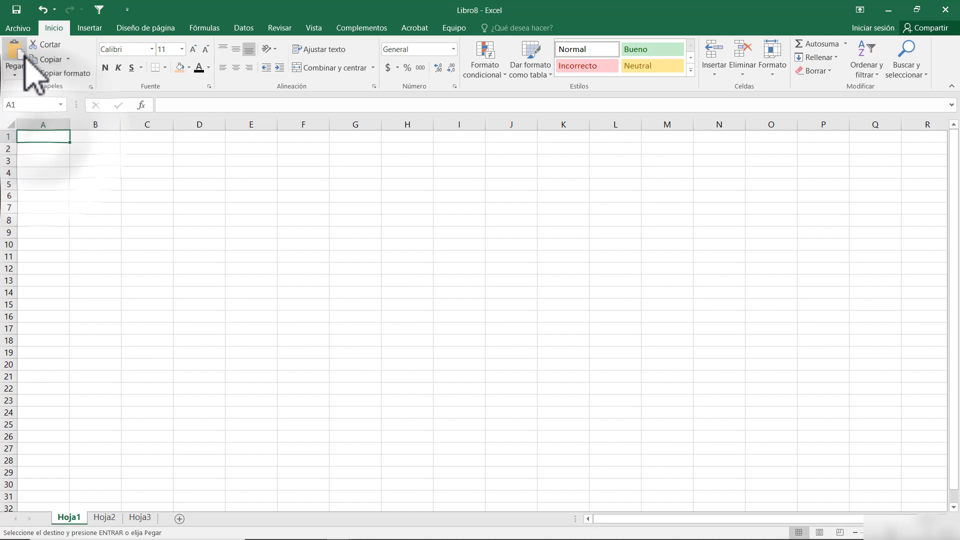
{"action": "left_click", "coordinate": [15, 54]}
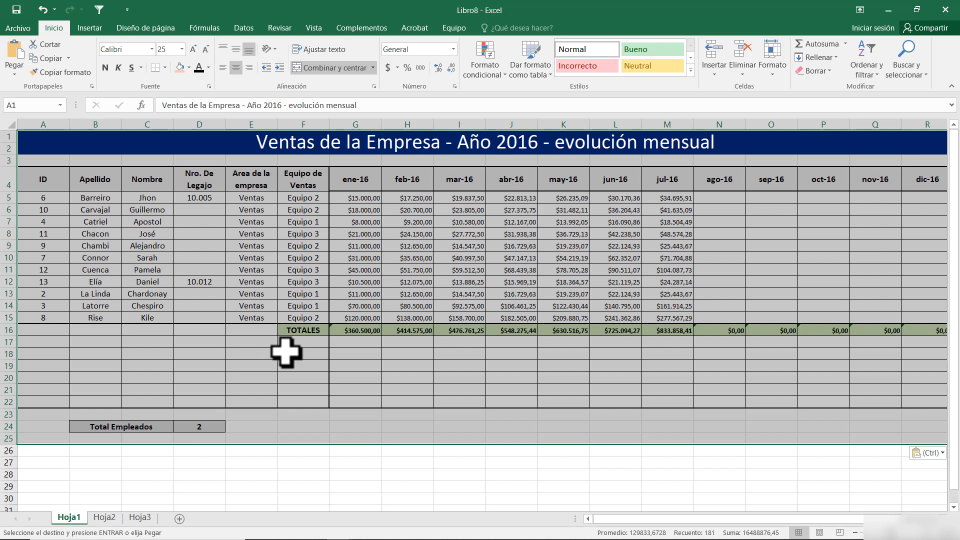
Step: Close the new workbook without saving and cancel the copy selection in the sales sheet
{"action": "left_click", "coordinate": [945, 14]}
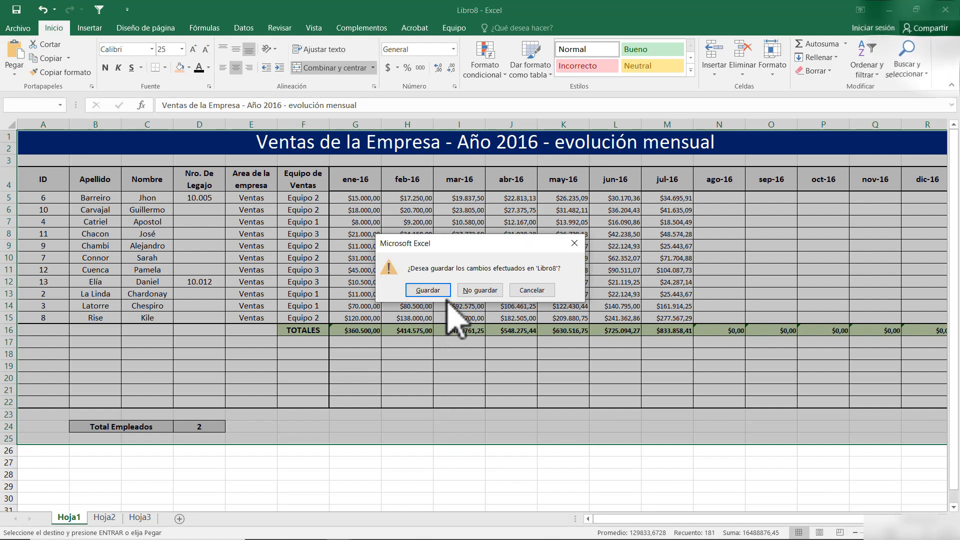
{"action": "left_click", "coordinate": [480, 290]}
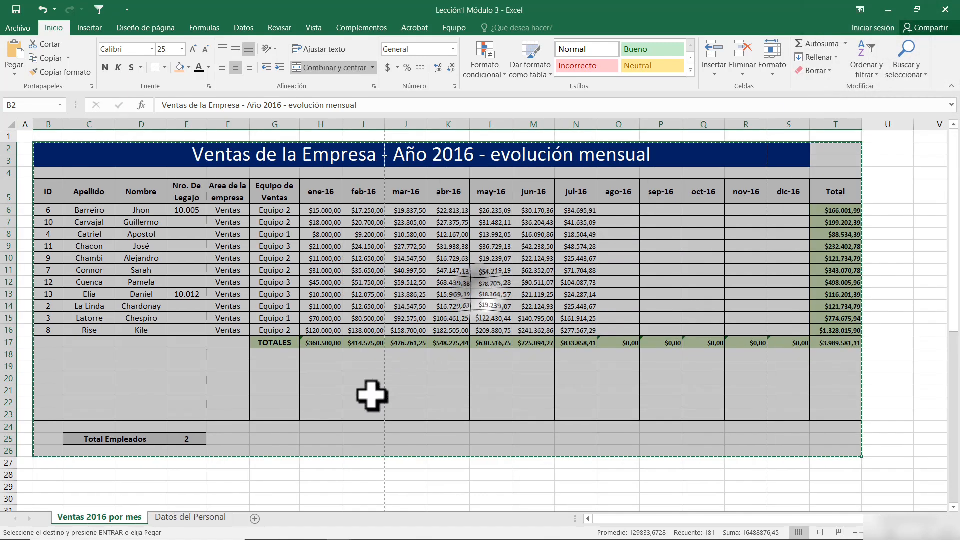
{"action": "key", "text": "Escape"}
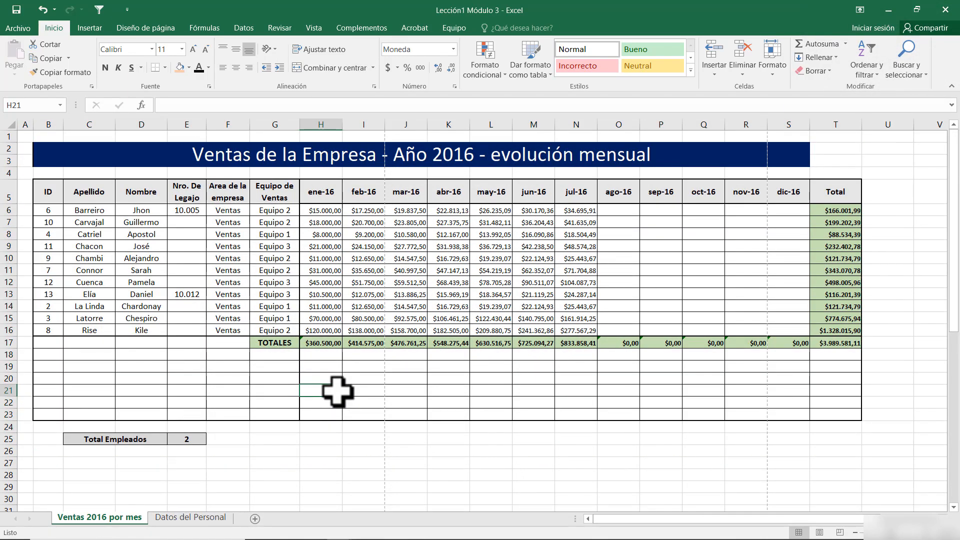
Step: Copy the Ventas 2016 por mes sheet into a new workbook with Move or Copy, and close that workbook without saving
{"action": "right_click", "coordinate": [127, 521]}
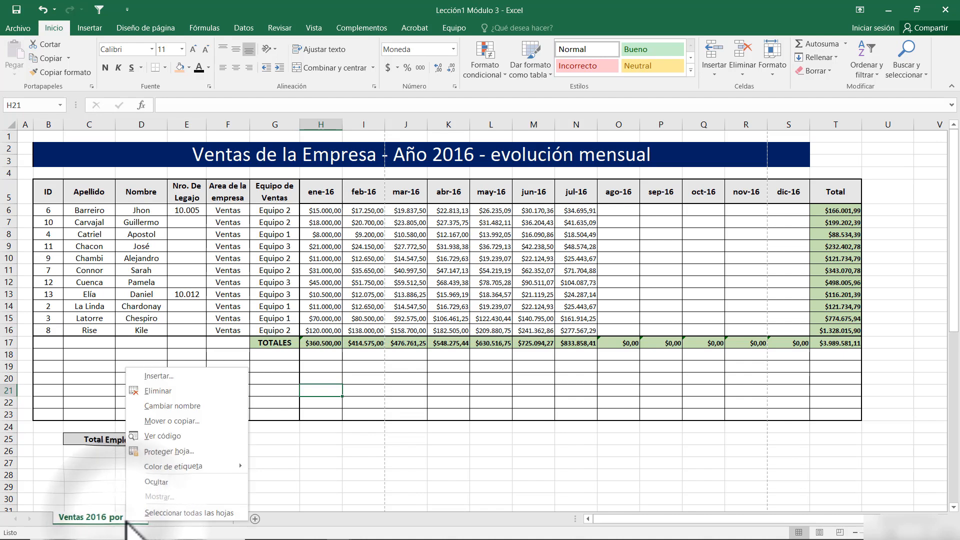
{"action": "left_click", "coordinate": [199, 421]}
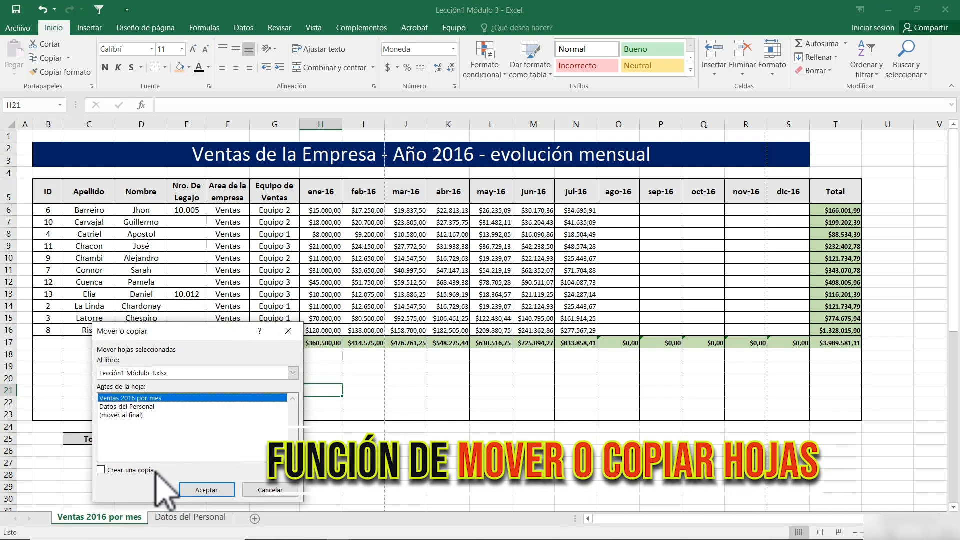
{"action": "left_click", "coordinate": [103, 470]}
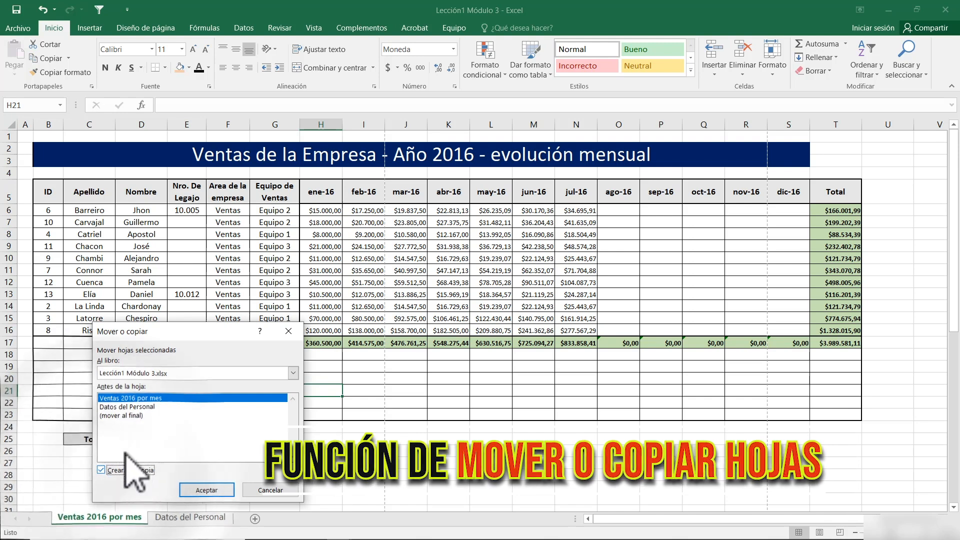
{"action": "left_click", "coordinate": [169, 374]}
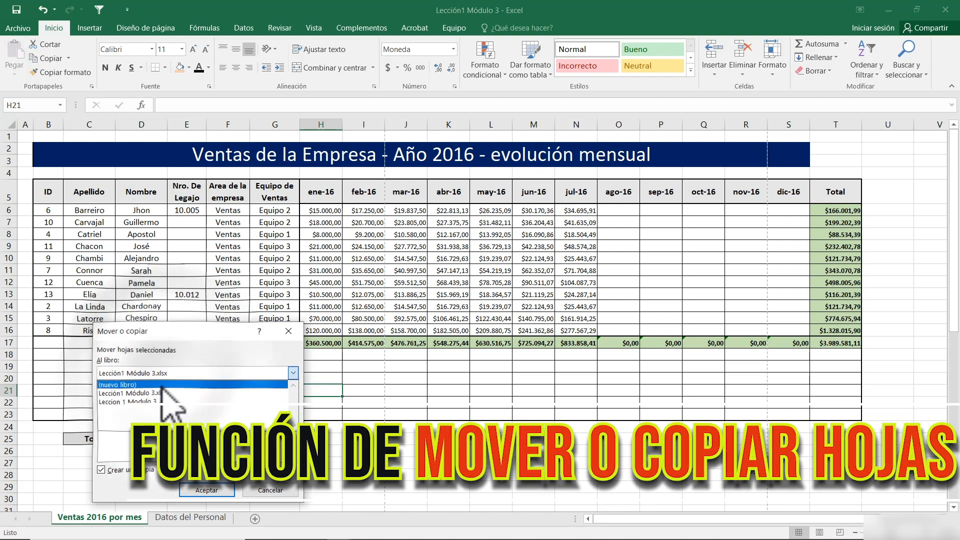
{"action": "left_click", "coordinate": [161, 385]}
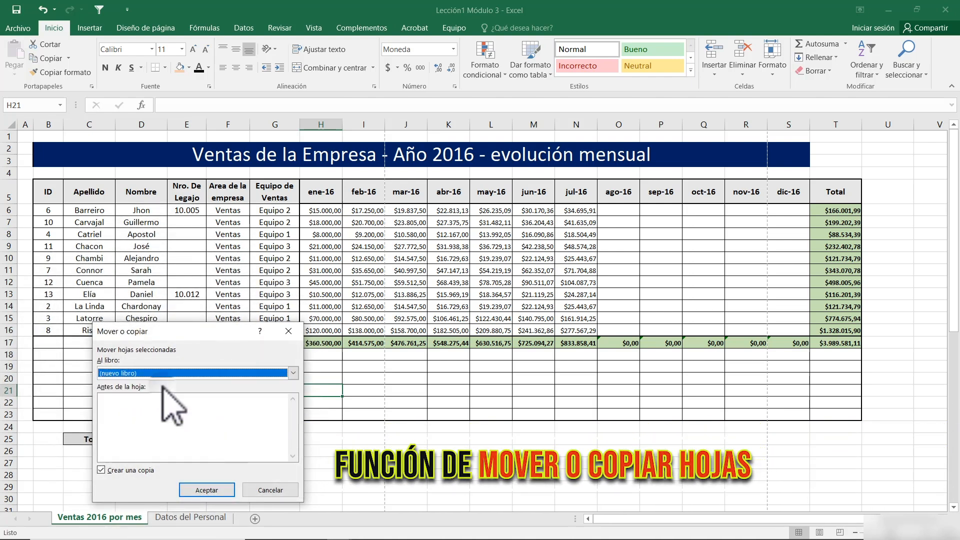
{"action": "left_click", "coordinate": [206, 490]}
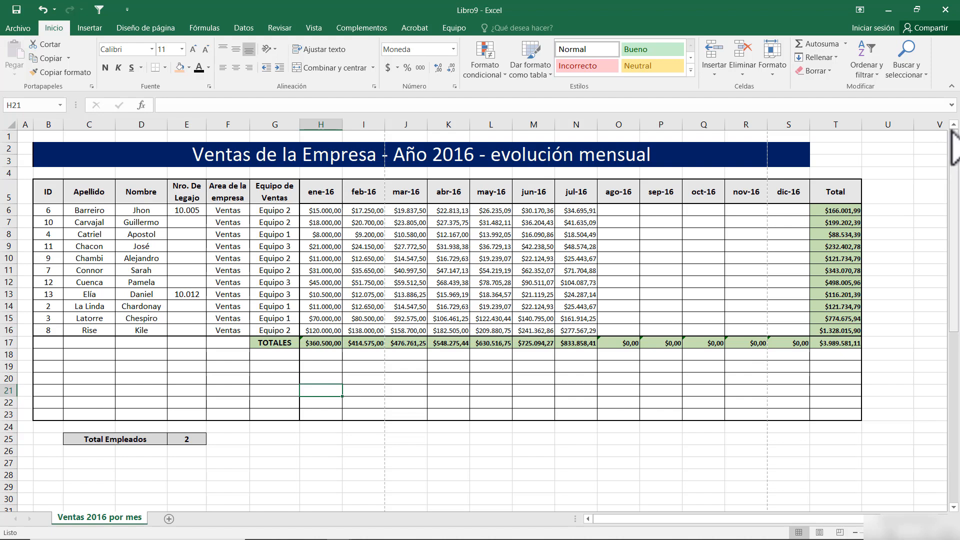
{"action": "left_click", "coordinate": [944, 10]}
{"action": "left_click", "coordinate": [478, 290]}
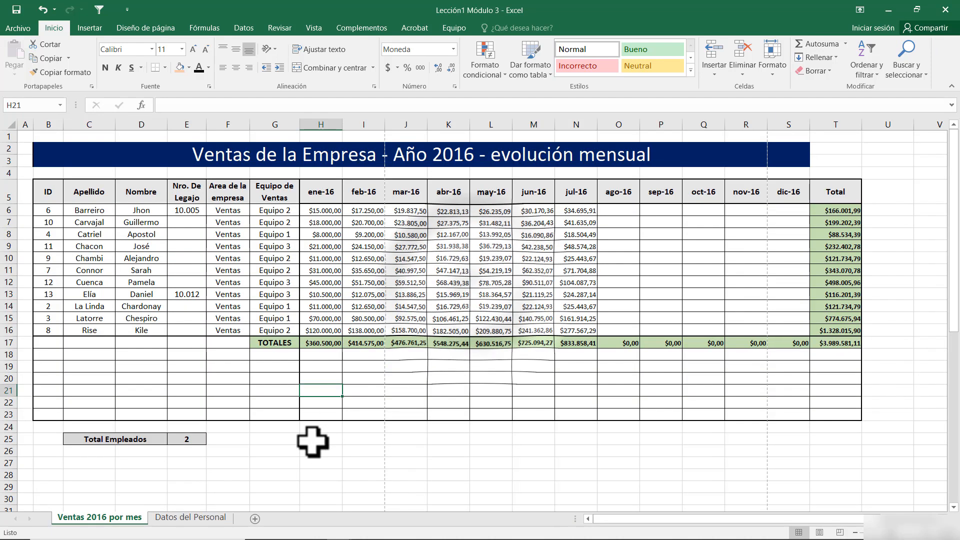
Step: Place a second duplicate of the Ventas 2016 por mes sheet in (nuevo libro) using Crear una copia, and discard the resulting workbook
{"action": "right_click", "coordinate": [124, 519]}
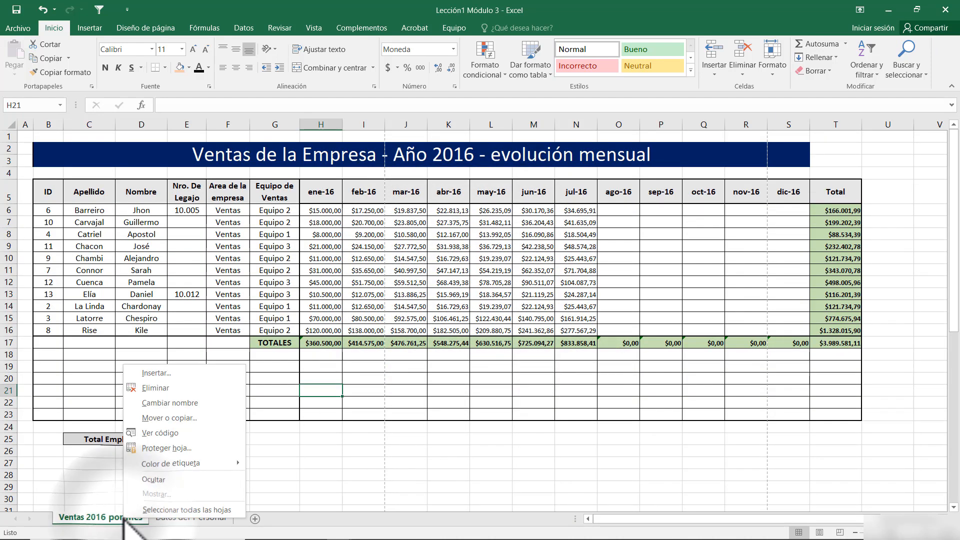
{"action": "left_click", "coordinate": [195, 418]}
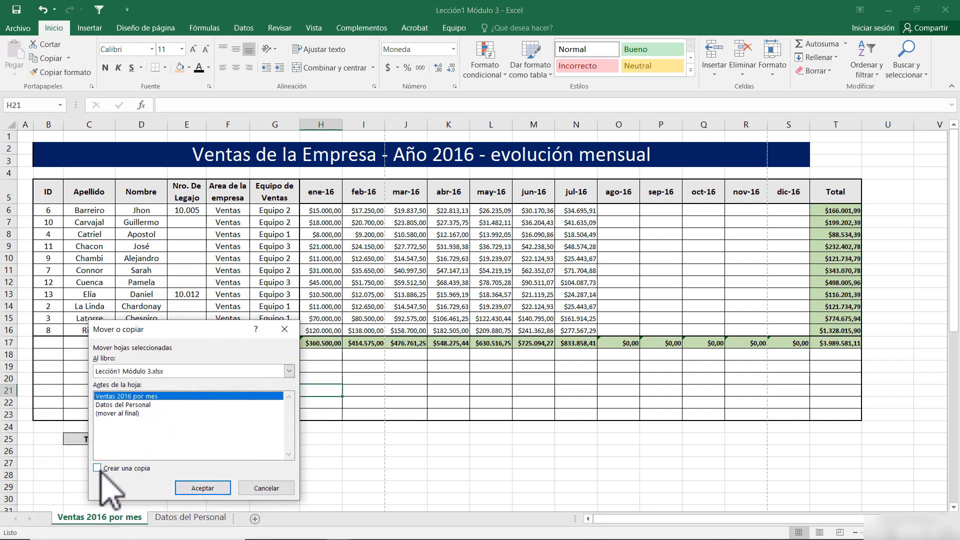
{"action": "left_click", "coordinate": [97, 468]}
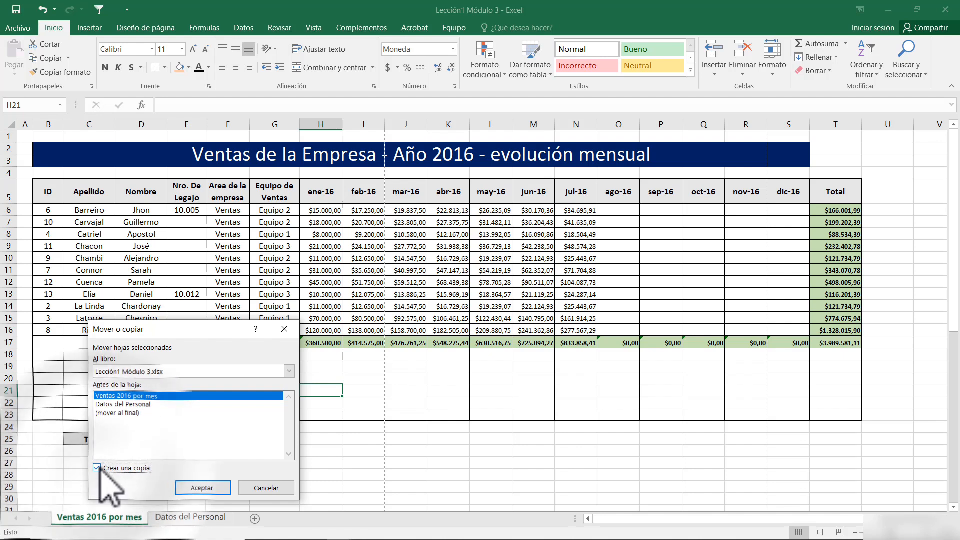
{"action": "left_click", "coordinate": [165, 371]}
{"action": "left_click", "coordinate": [130, 380]}
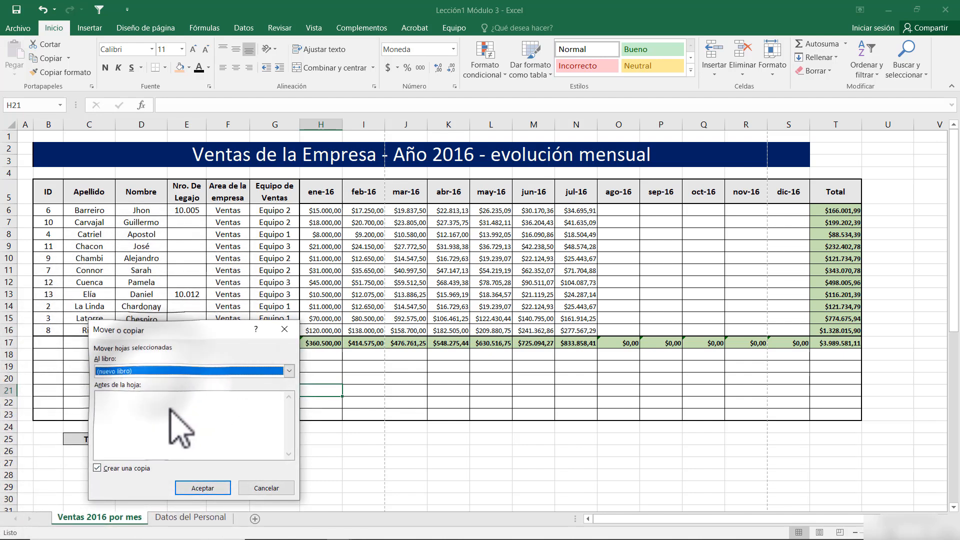
{"action": "left_click", "coordinate": [211, 488]}
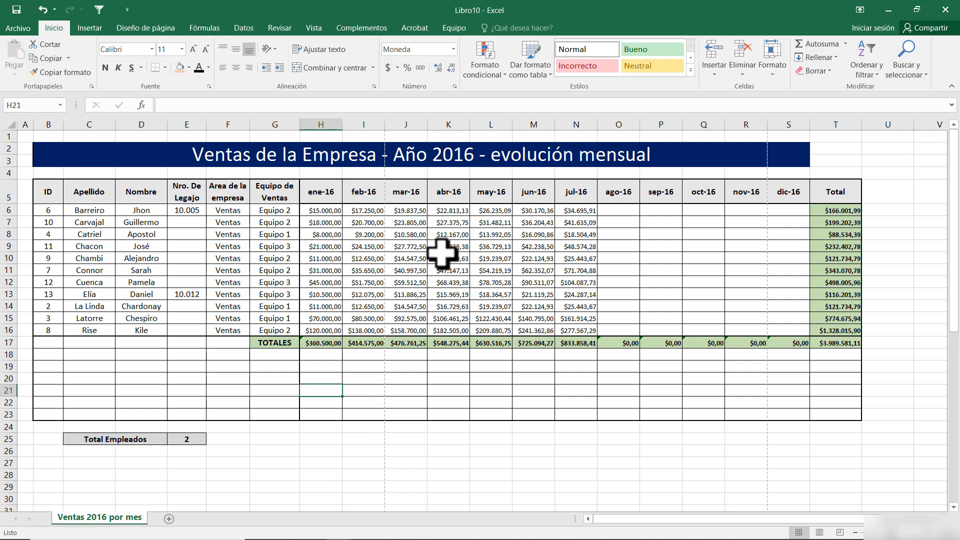
{"action": "left_click", "coordinate": [945, 9]}
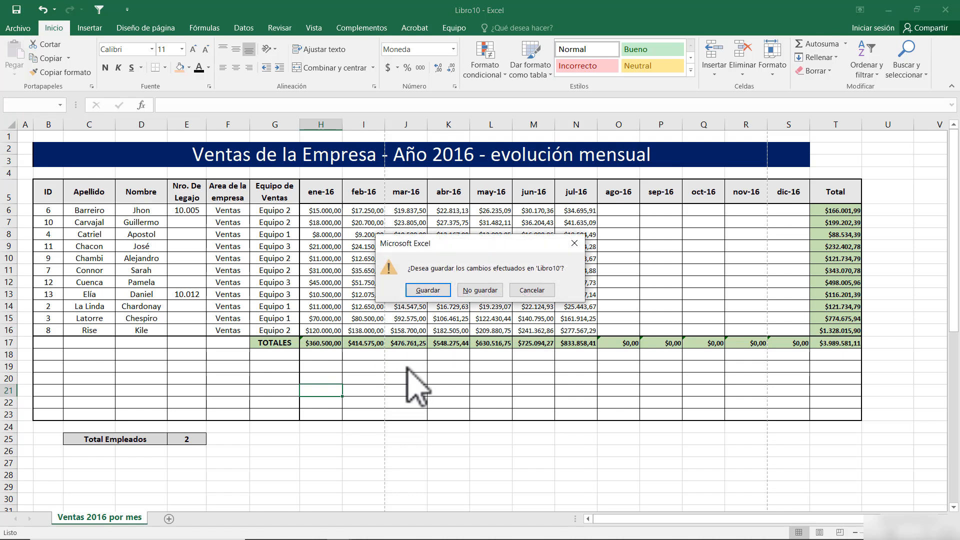
{"action": "left_click", "coordinate": [492, 289]}
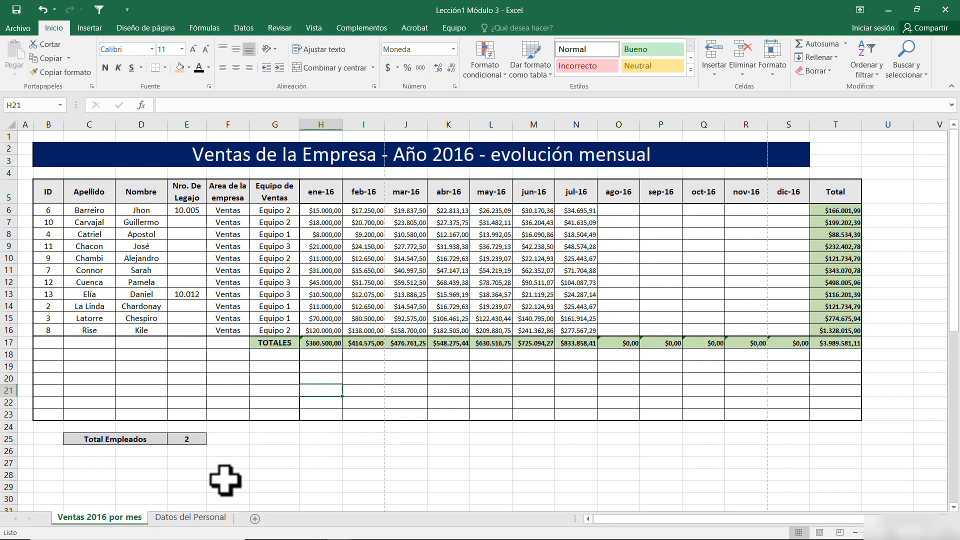
Step: Open the Datos del Personal sheet and turn on filtering for the personnel table, B5:N23
{"action": "left_click", "coordinate": [199, 517]}
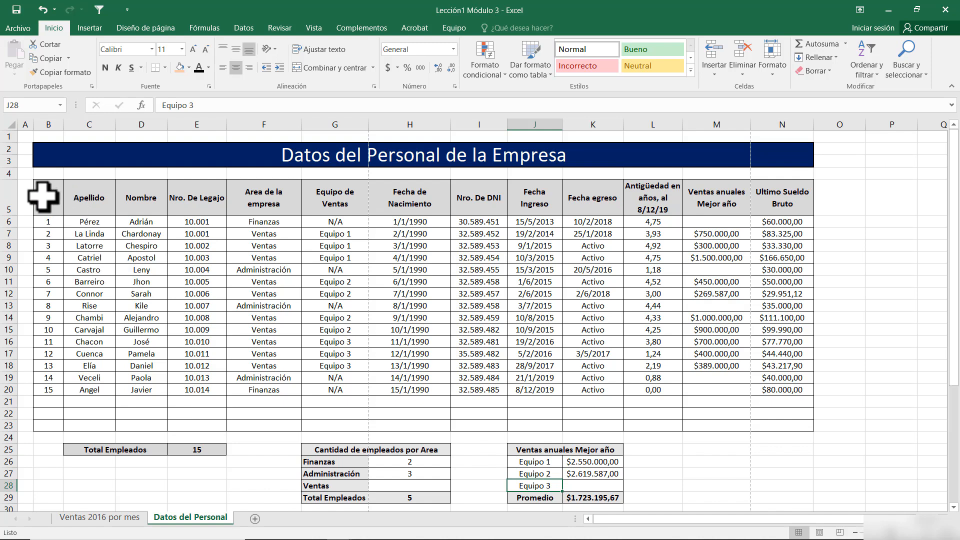
{"action": "left_click_drag", "start_coordinate": [44, 196], "coordinate": [779, 426]}
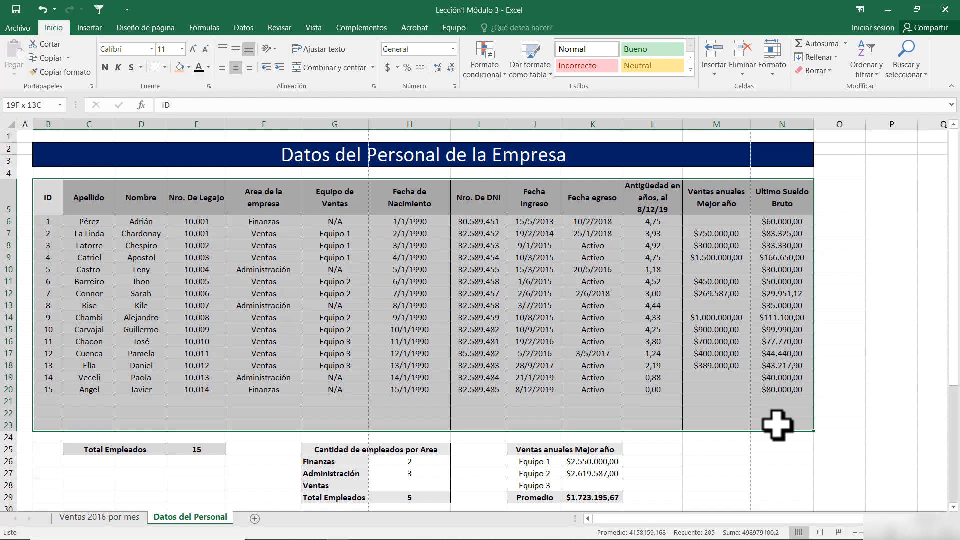
{"action": "left_click_drag", "start_coordinate": [778, 425], "coordinate": [776, 425]}
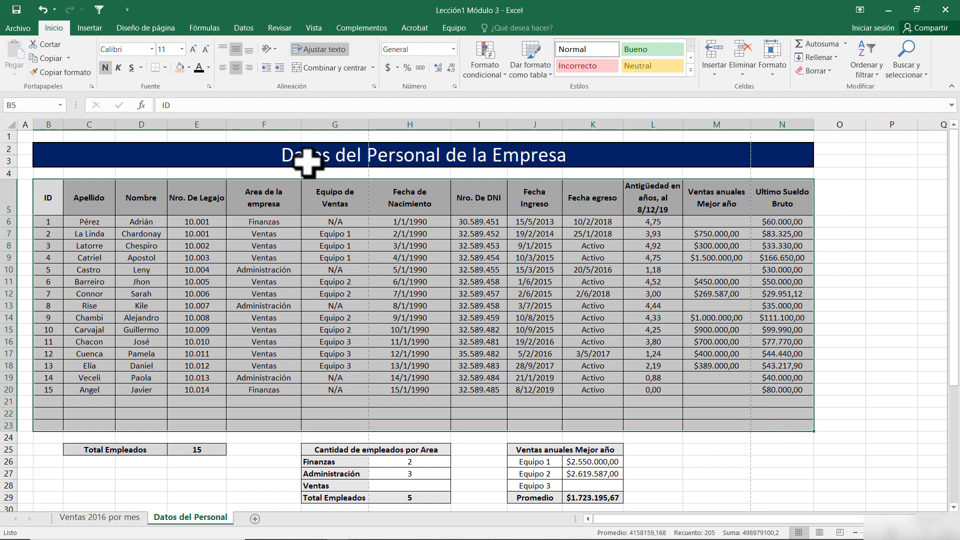
{"action": "left_click", "coordinate": [245, 29]}
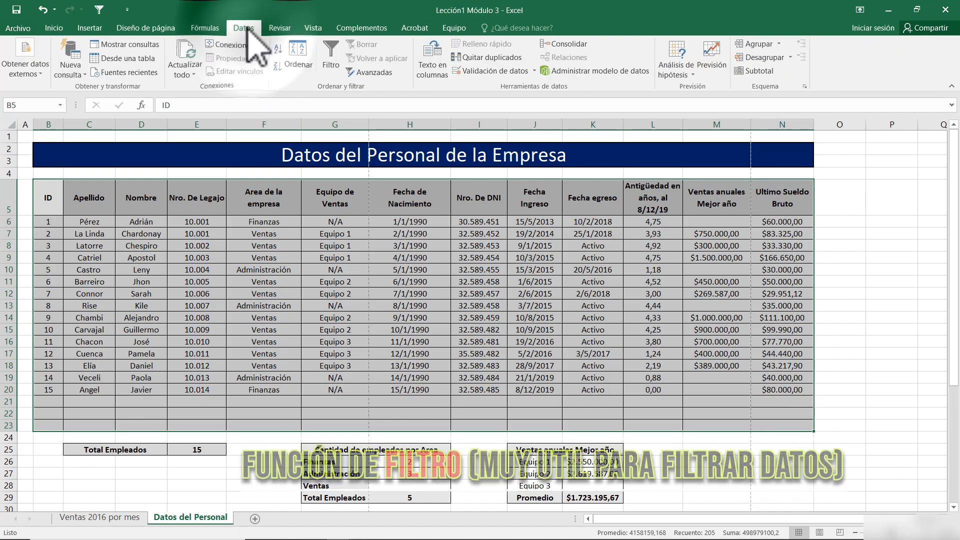
{"action": "left_click", "coordinate": [331, 55]}
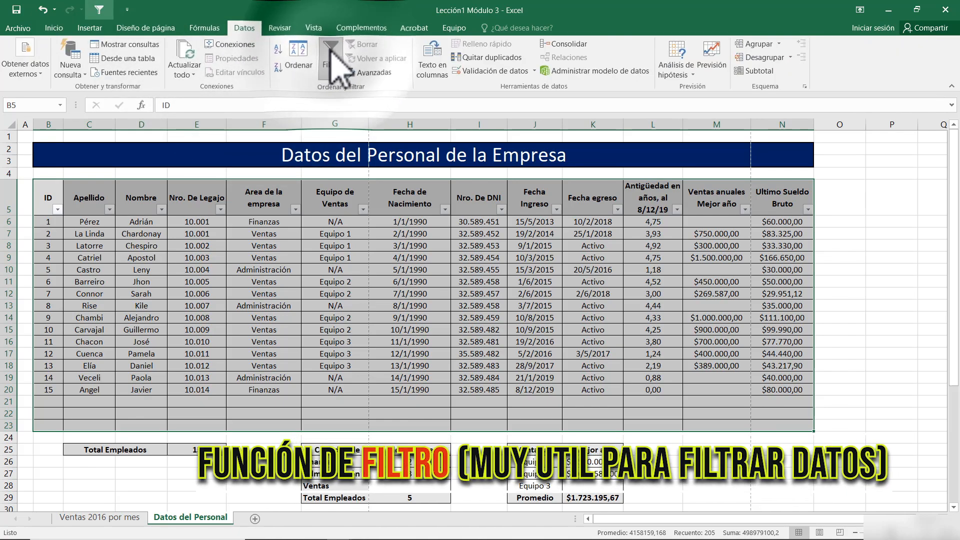
{"action": "left_click", "coordinate": [310, 256]}
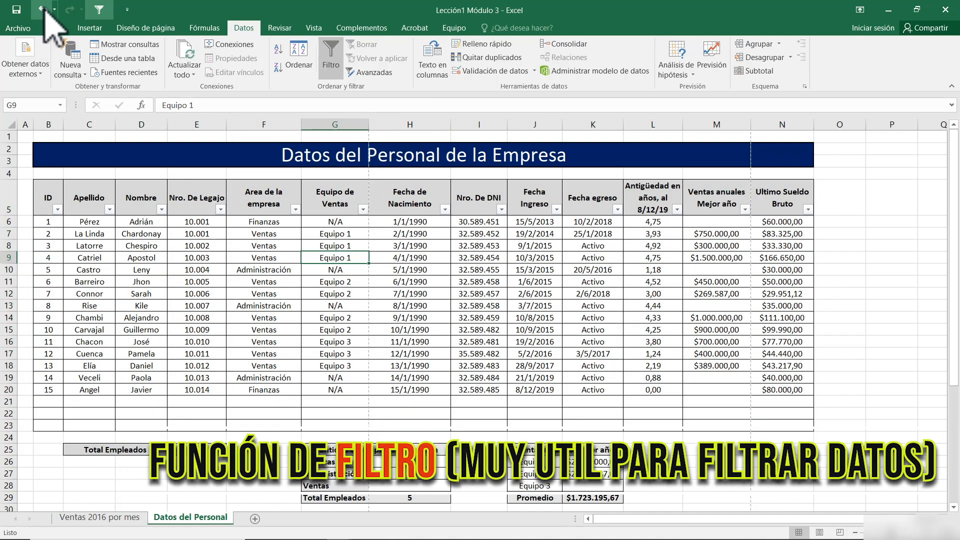
Step: Remove the filter from the personnel table and apply it again to the full range B5:N23
{"action": "left_click", "coordinate": [332, 54]}
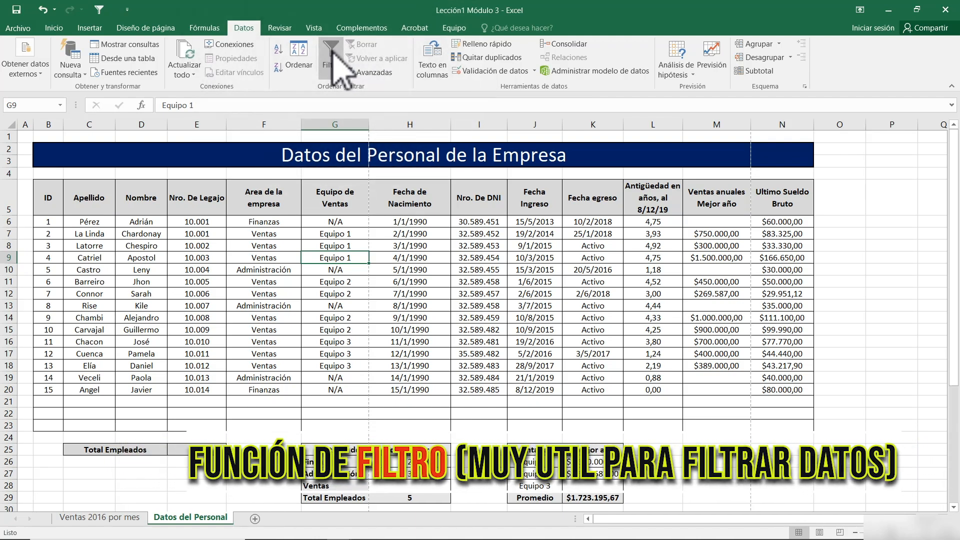
{"action": "left_click_drag", "start_coordinate": [47, 195], "coordinate": [765, 419]}
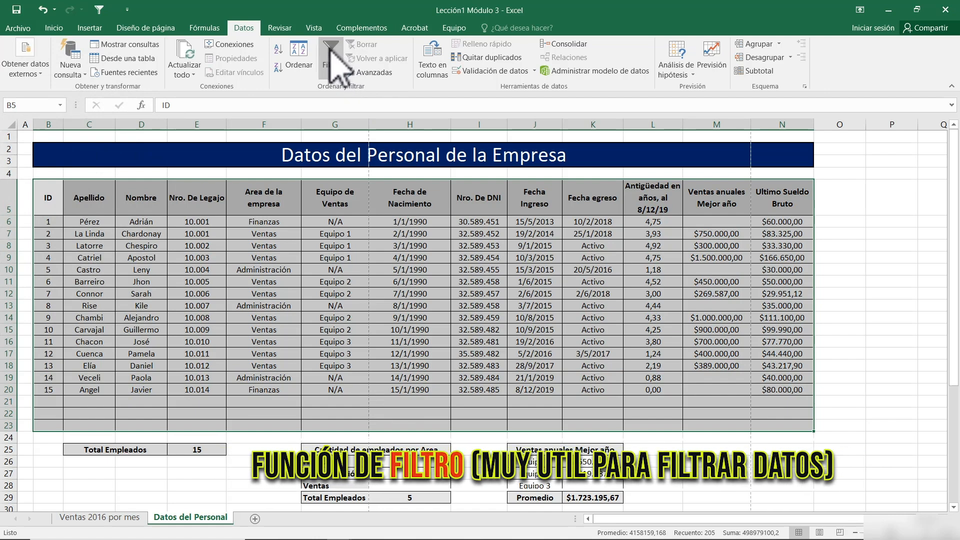
{"action": "left_click", "coordinate": [213, 25]}
{"action": "left_click", "coordinate": [243, 25]}
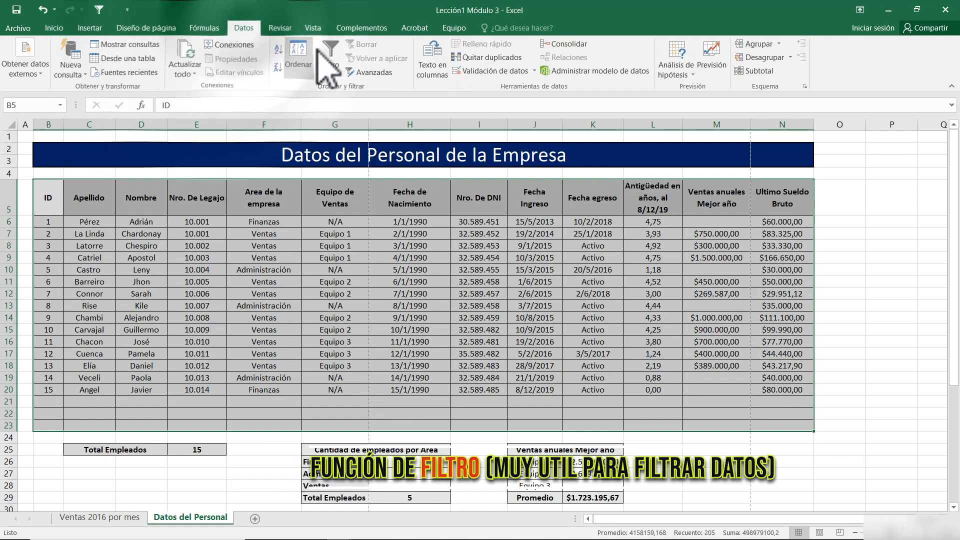
{"action": "left_click", "coordinate": [331, 58]}
{"action": "left_click", "coordinate": [359, 283]}
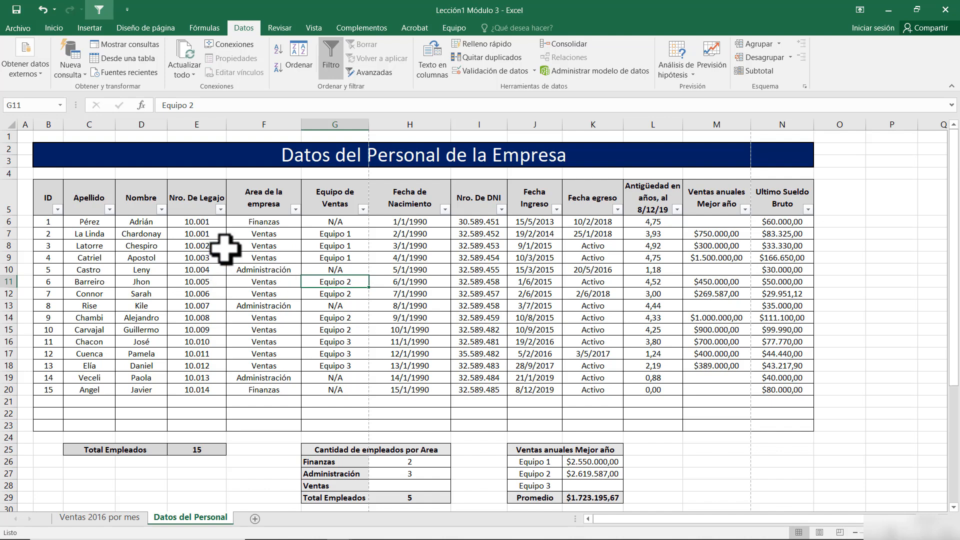
Step: Filter the Area de la empresa column to show only Administración employees
{"action": "left_click", "coordinate": [295, 209]}
{"action": "left_click", "coordinate": [169, 330]}
{"action": "left_click", "coordinate": [169, 340]}
{"action": "left_click", "coordinate": [226, 426]}
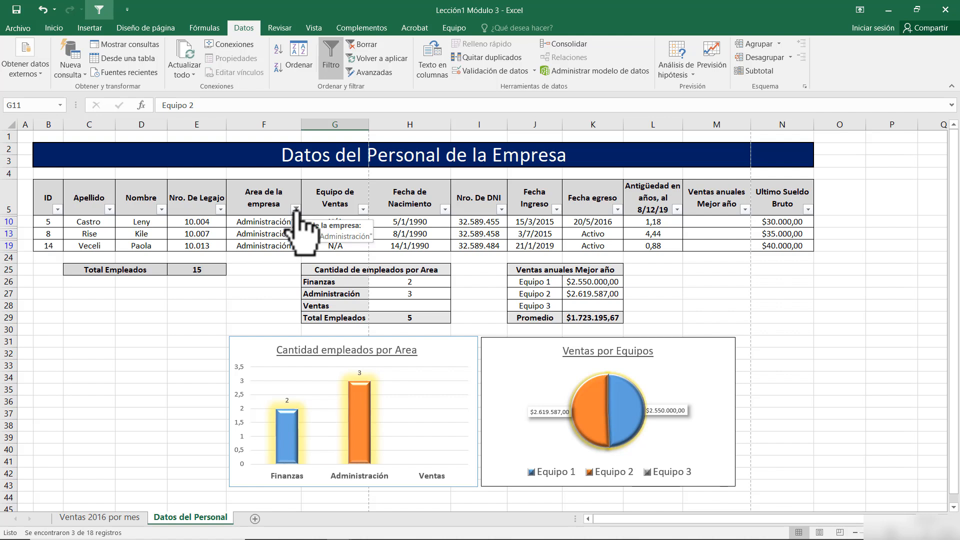
Step: Filter the Fecha egreso column to Activo only, excluding the 2016 dates
{"action": "left_click", "coordinate": [617, 209]}
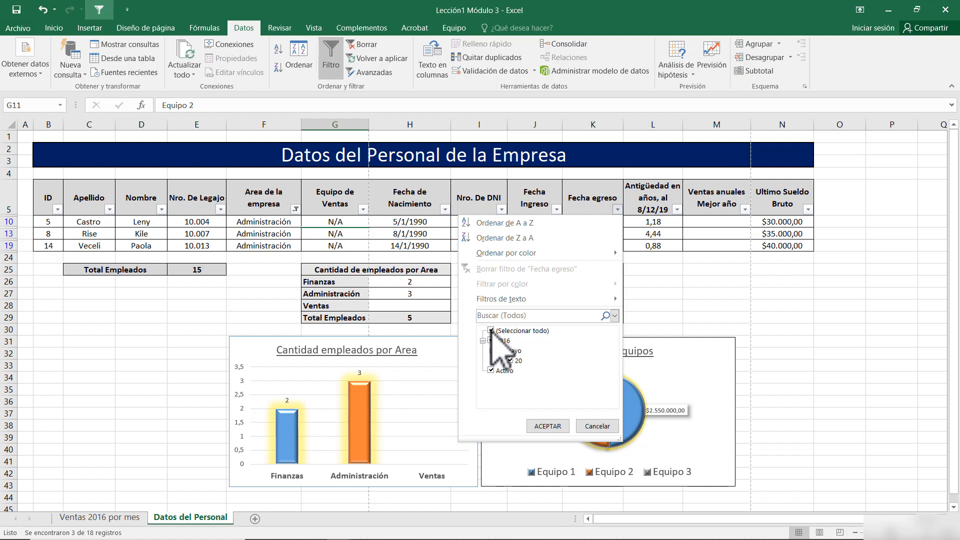
{"action": "left_click", "coordinate": [491, 341]}
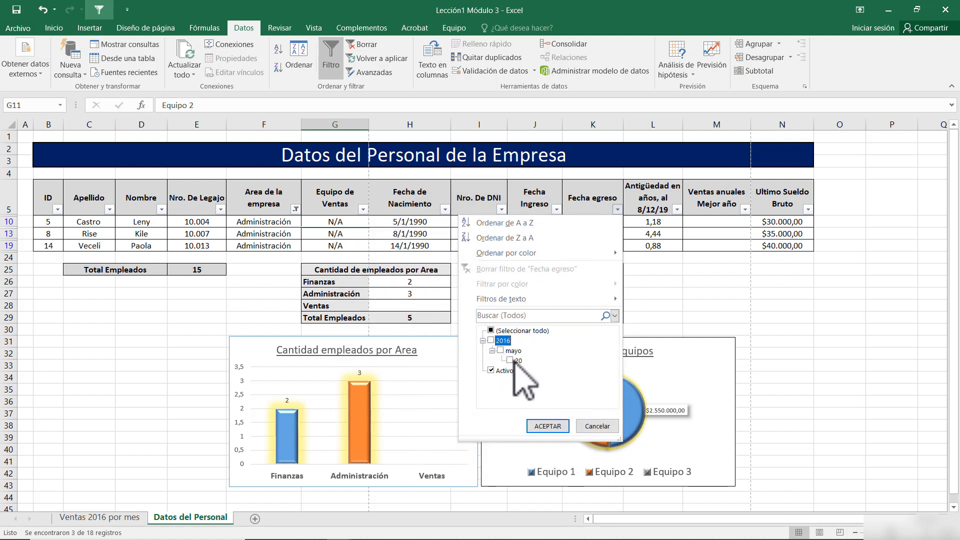
{"action": "left_click", "coordinate": [547, 426]}
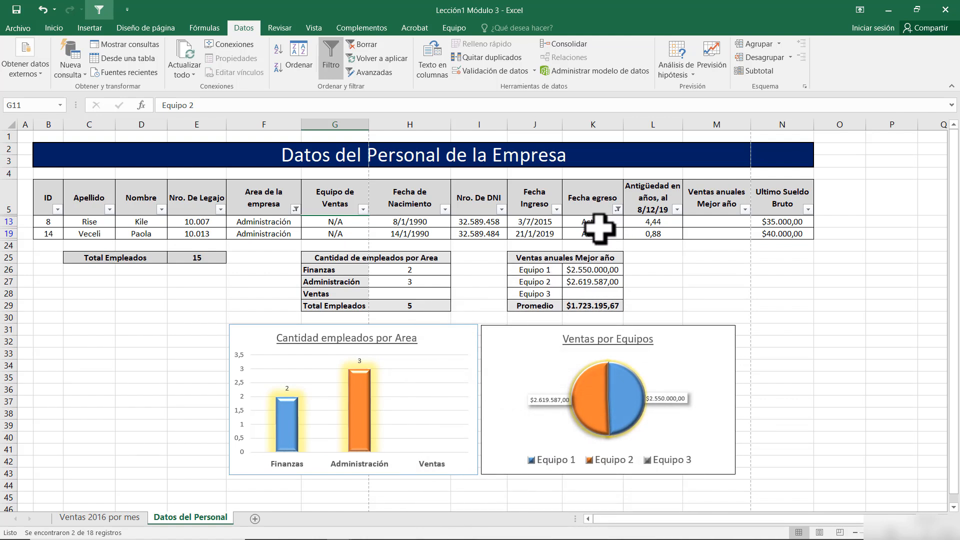
Step: Apply an "es menor que" number filter to Ultimo Sueldo Bruto, with a limit between $35.000,00 and $40.000,00
{"action": "left_click", "coordinate": [807, 210]}
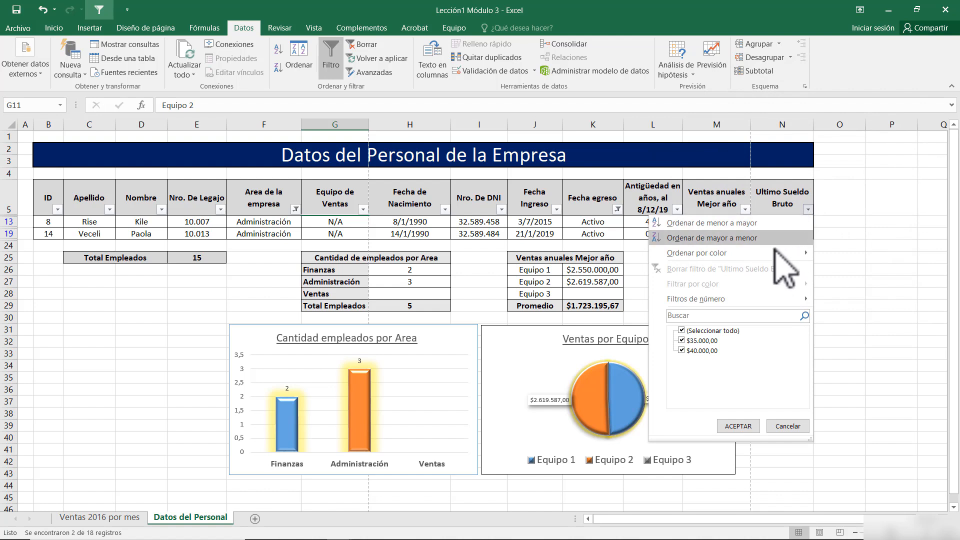
{"action": "mouse_move", "coordinate": [739, 299]}
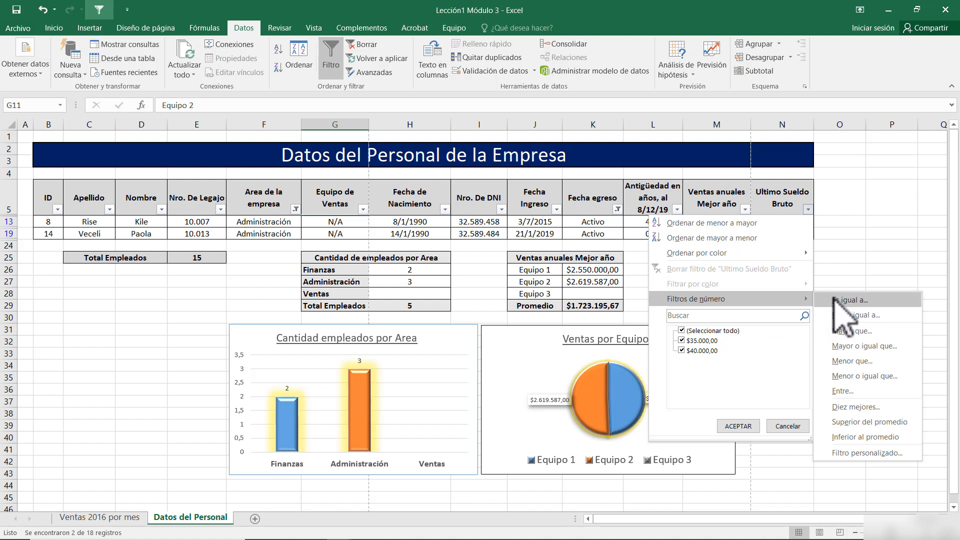
{"action": "left_click", "coordinate": [856, 362]}
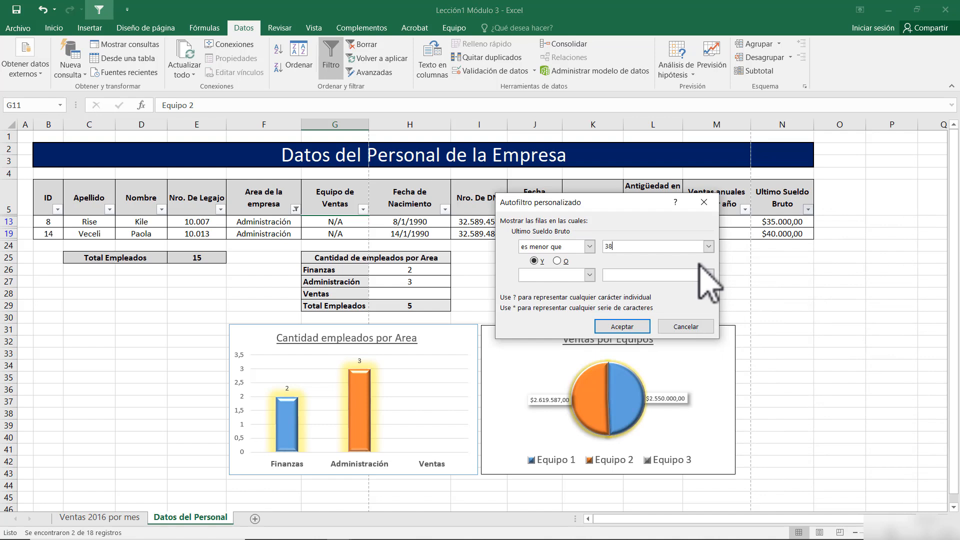
{"action": "left_click", "coordinate": [622, 327]}
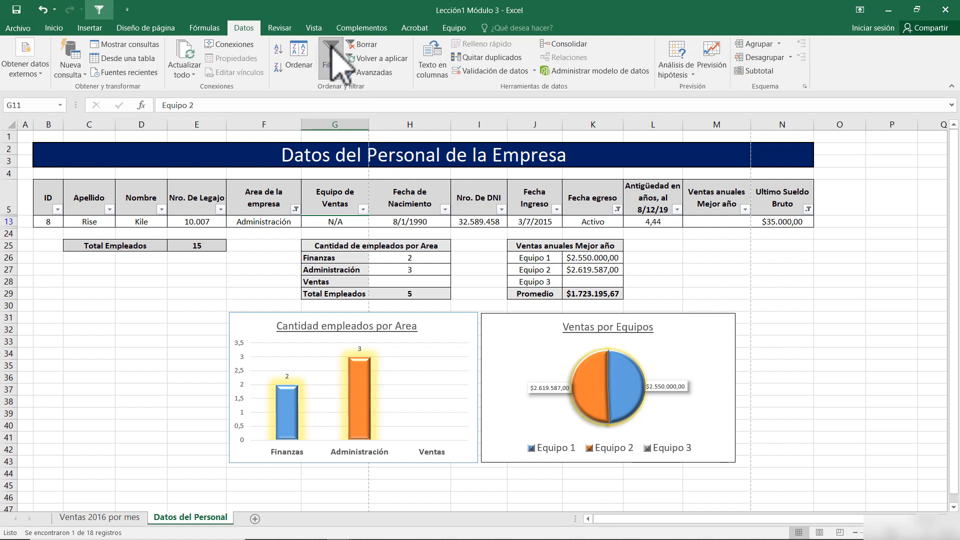
Step: Restore all values in the Ultimo Sueldo Bruto and Fecha egreso column filters
{"action": "left_click", "coordinate": [808, 210]}
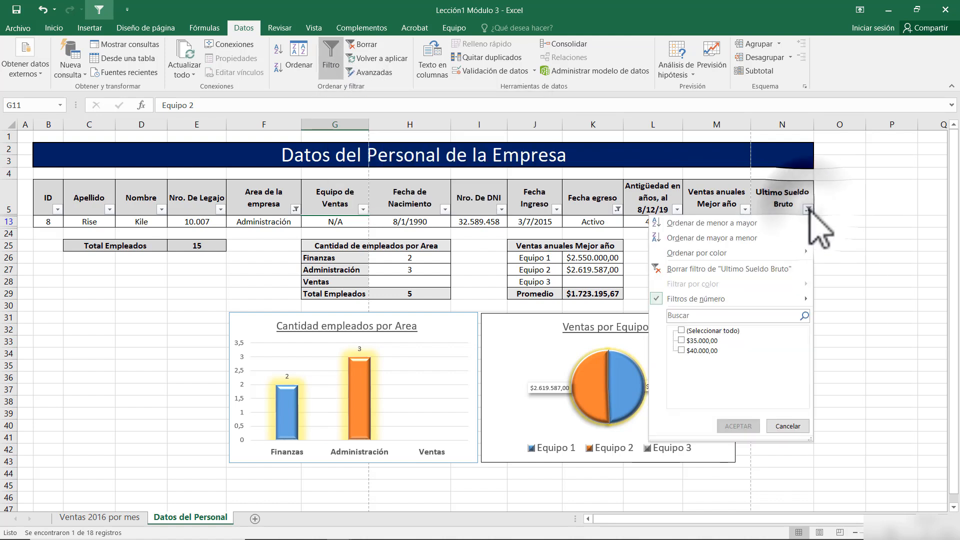
{"action": "left_click", "coordinate": [680, 330]}
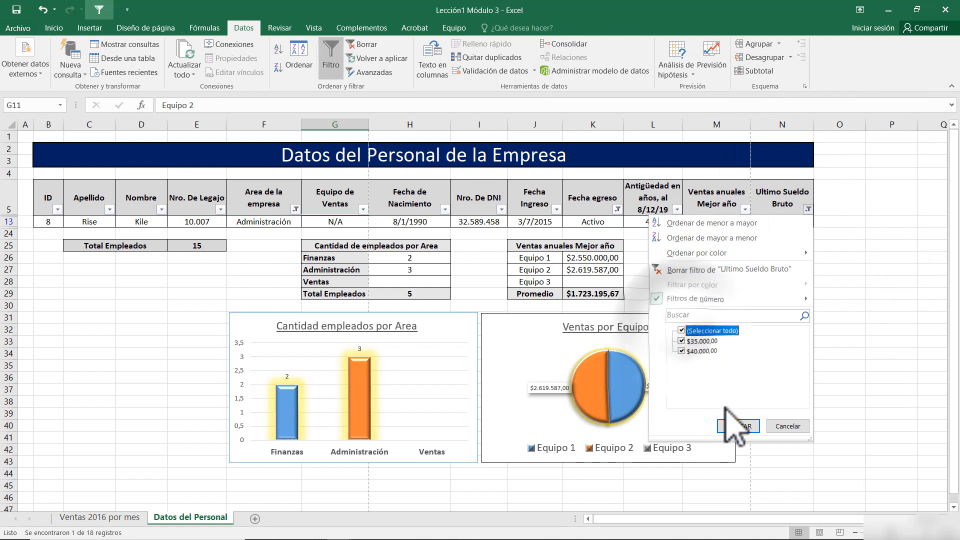
{"action": "left_click", "coordinate": [738, 426]}
{"action": "left_click", "coordinate": [618, 210]}
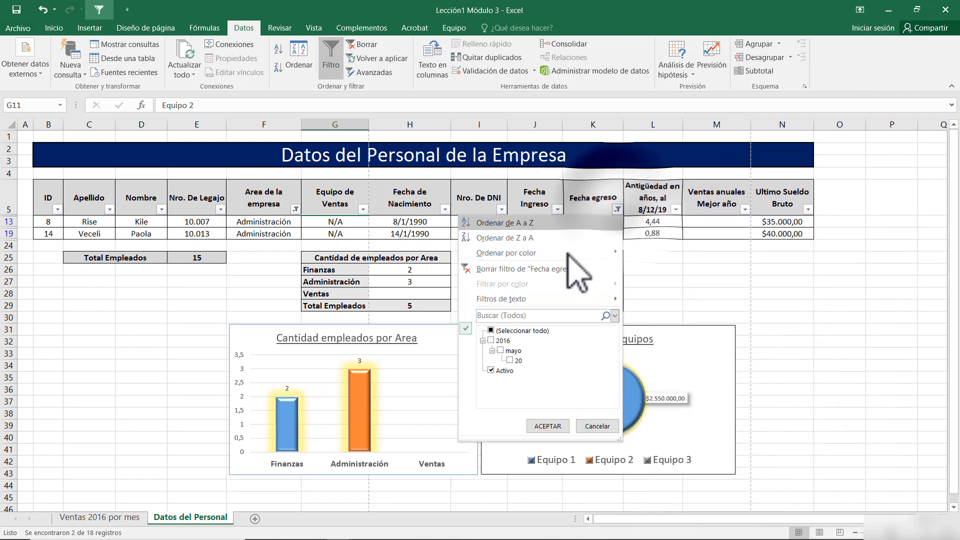
{"action": "left_click", "coordinate": [490, 331]}
{"action": "left_click", "coordinate": [547, 425]}
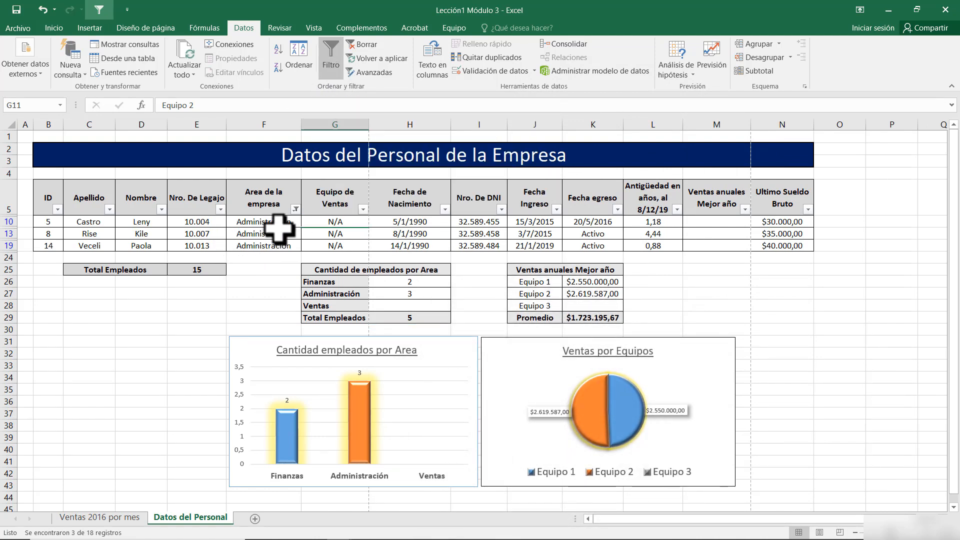
Step: Turn off filtering to show the whole personnel table, and turn it back on for B5:N23
{"action": "left_click", "coordinate": [330, 56]}
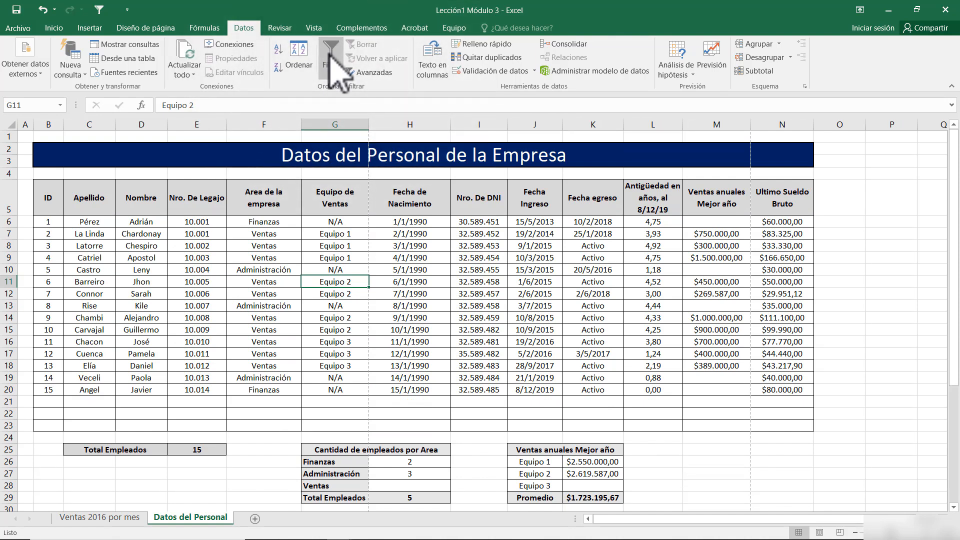
{"action": "left_click_drag", "start_coordinate": [38, 197], "coordinate": [773, 424]}
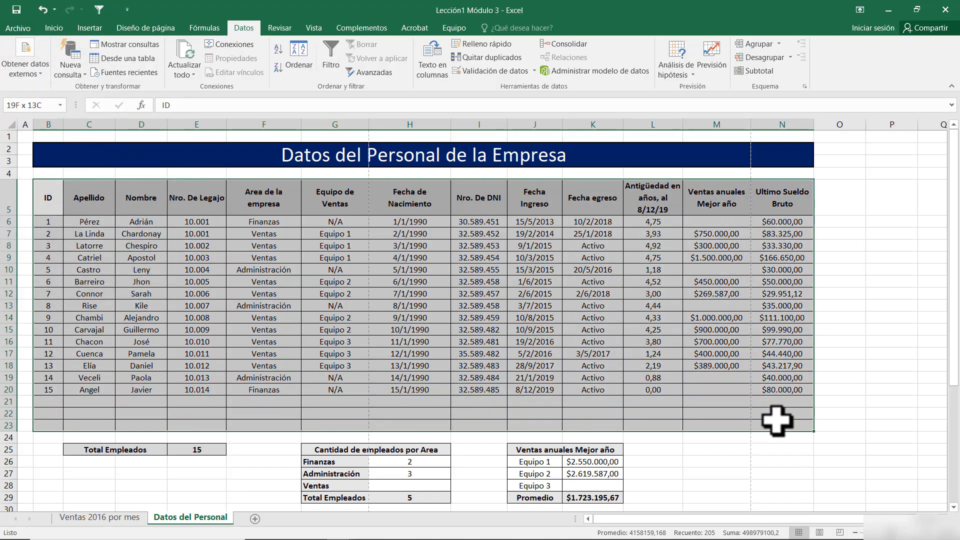
{"action": "left_click", "coordinate": [331, 56]}
{"action": "left_click", "coordinate": [177, 244]}
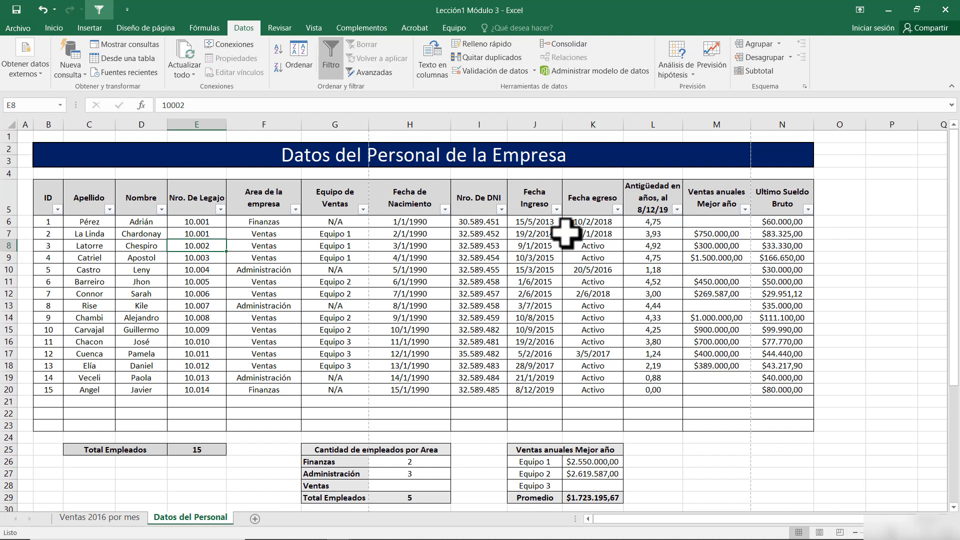
Step: Filter the Ventas anuales Mejor año column to exclude blank cells (Vacías)
{"action": "left_click", "coordinate": [744, 210]}
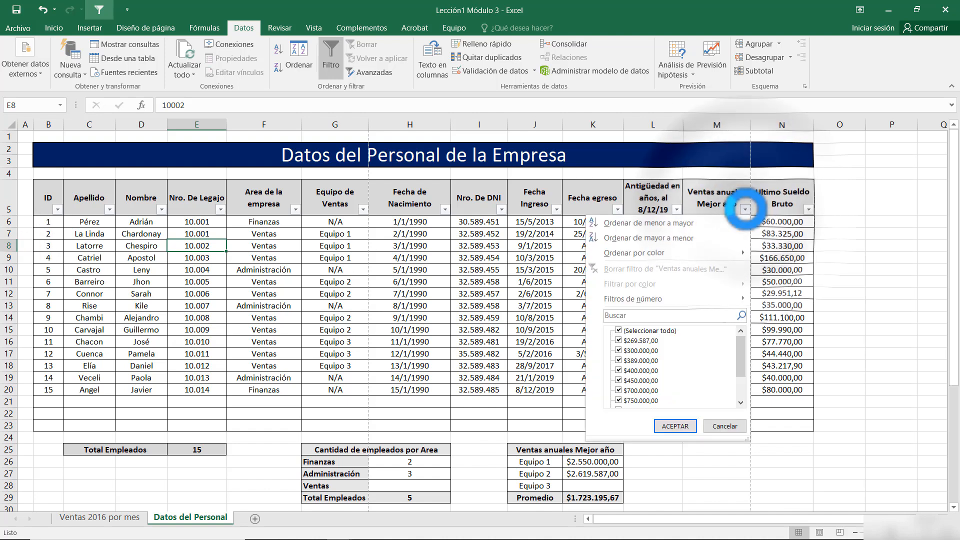
{"action": "scroll", "coordinate": [740, 385], "scroll_direction": "down", "scroll_amount": 2}
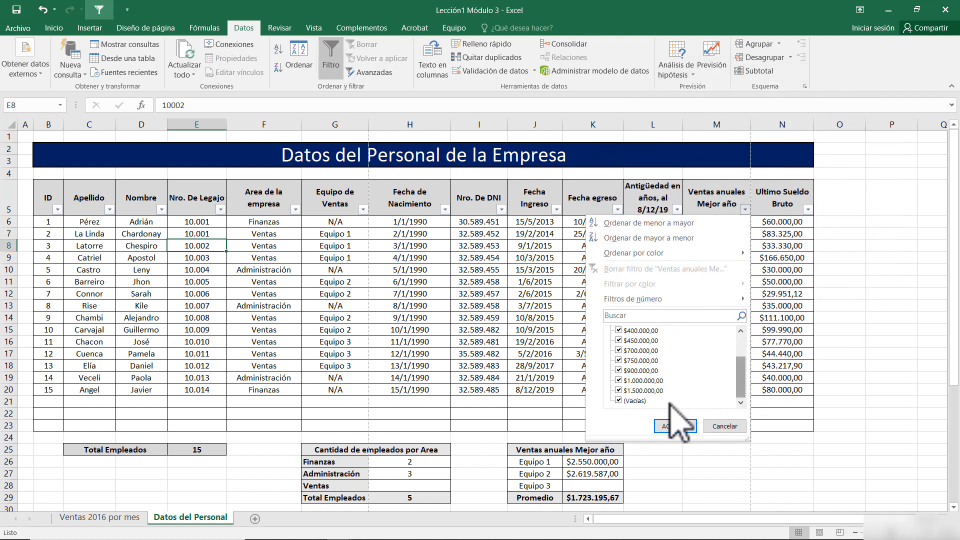
{"action": "left_click", "coordinate": [620, 400]}
{"action": "left_click", "coordinate": [674, 426]}
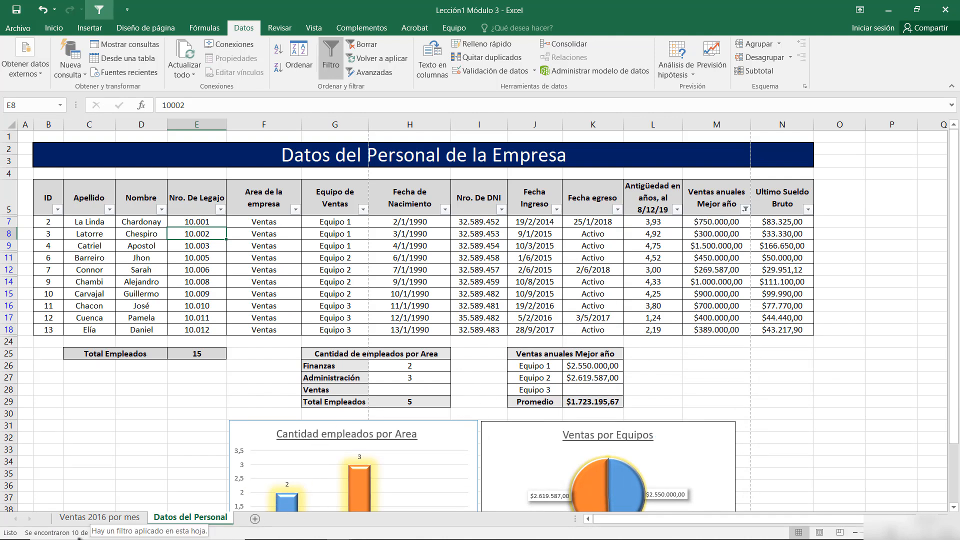
Step: Restore all values, including blanks, in the Ventas anuales Mejor año column filter
{"action": "left_click", "coordinate": [744, 209]}
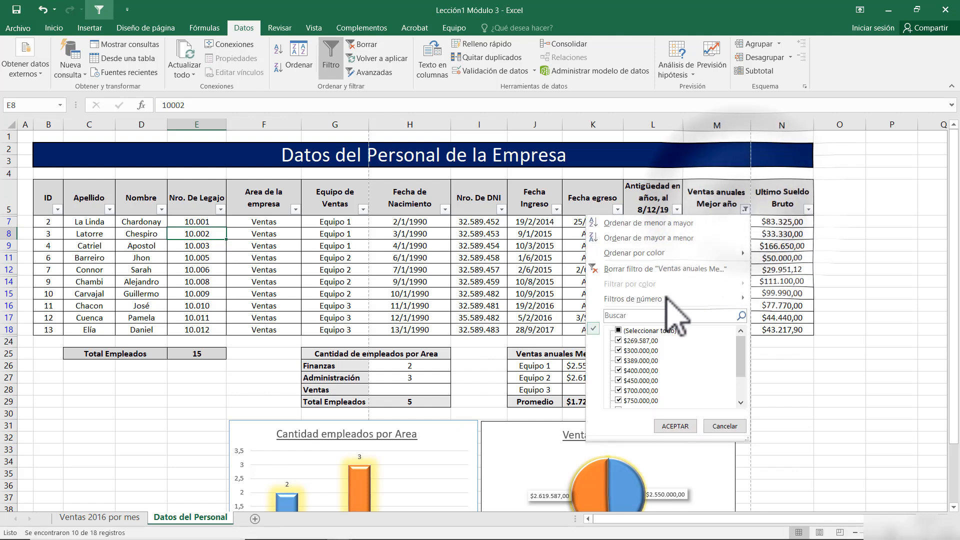
{"action": "left_click", "coordinate": [618, 331]}
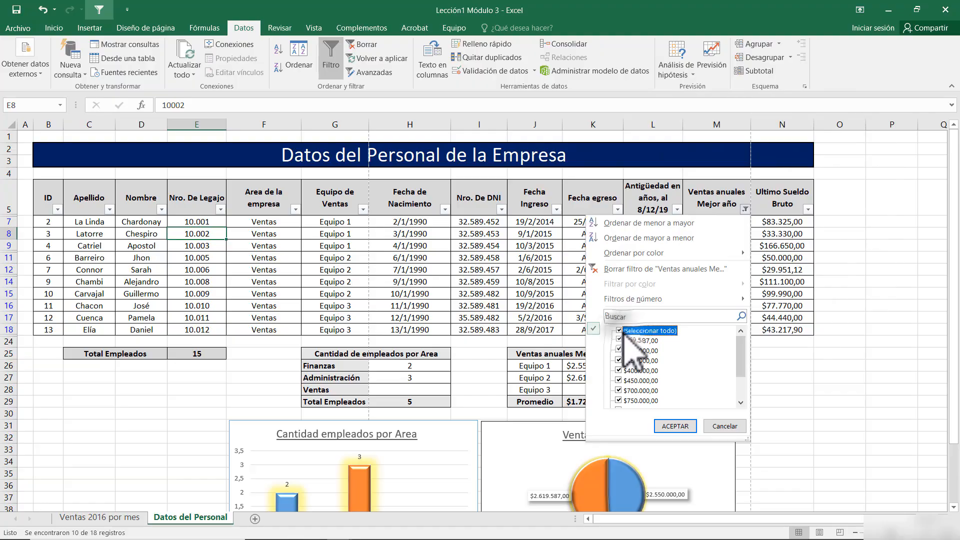
{"action": "left_click", "coordinate": [675, 426]}
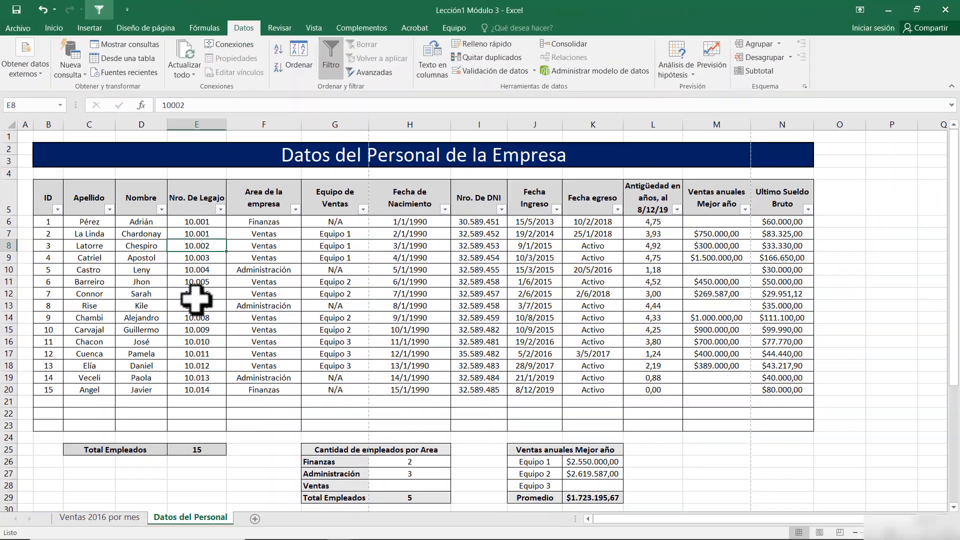
Step: Enter the formula =HOY() in cell O6, beside the first employee's row
{"action": "left_click", "coordinate": [661, 221]}
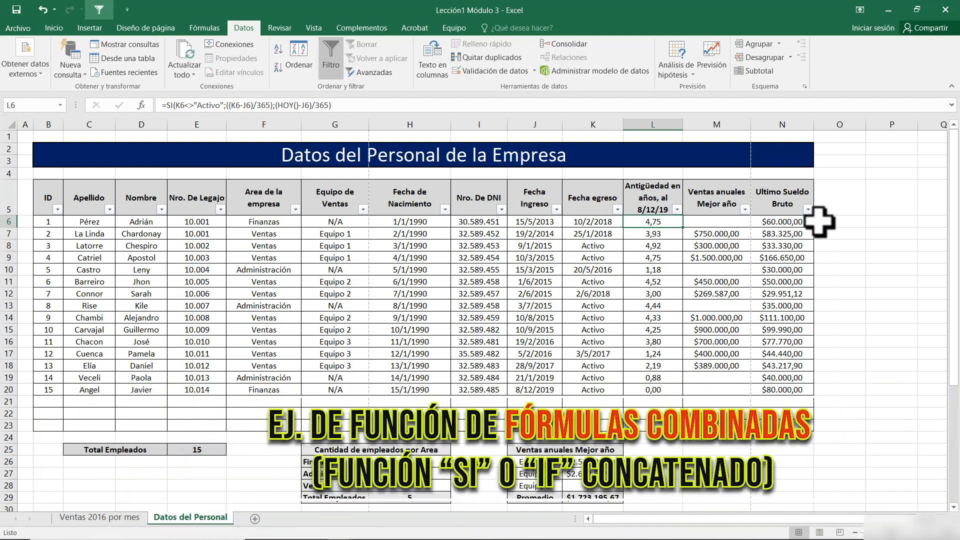
{"action": "left_click", "coordinate": [852, 221]}
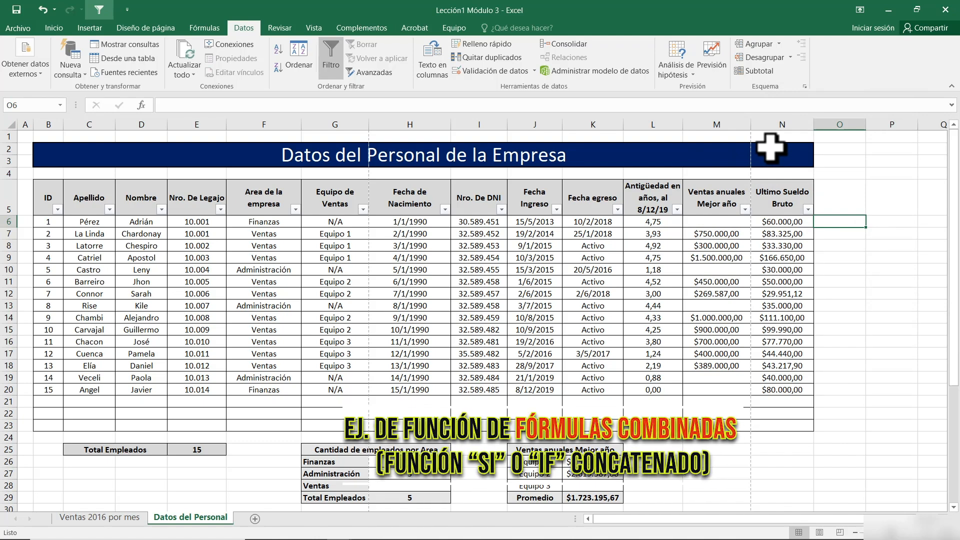
{"action": "type", "text": "+"}
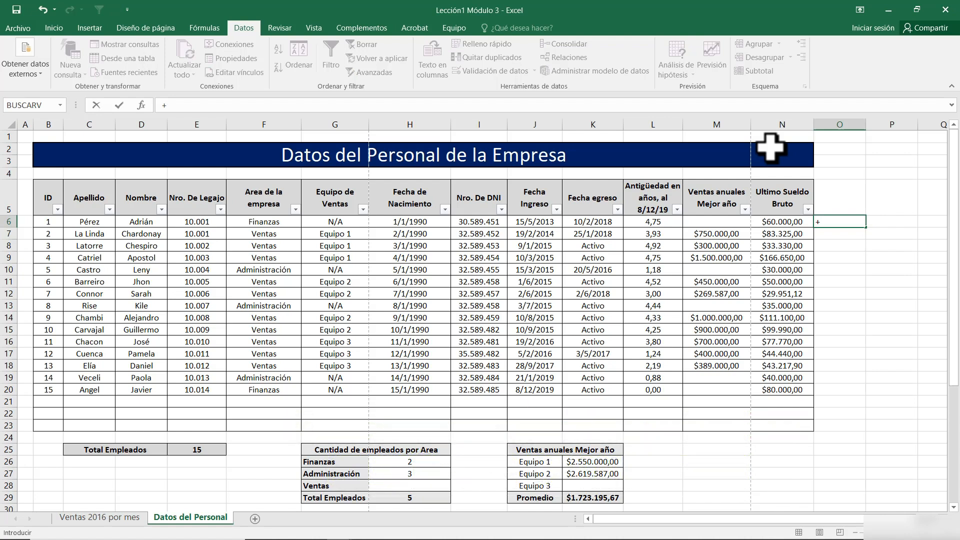
{"action": "key", "text": "Escape"}
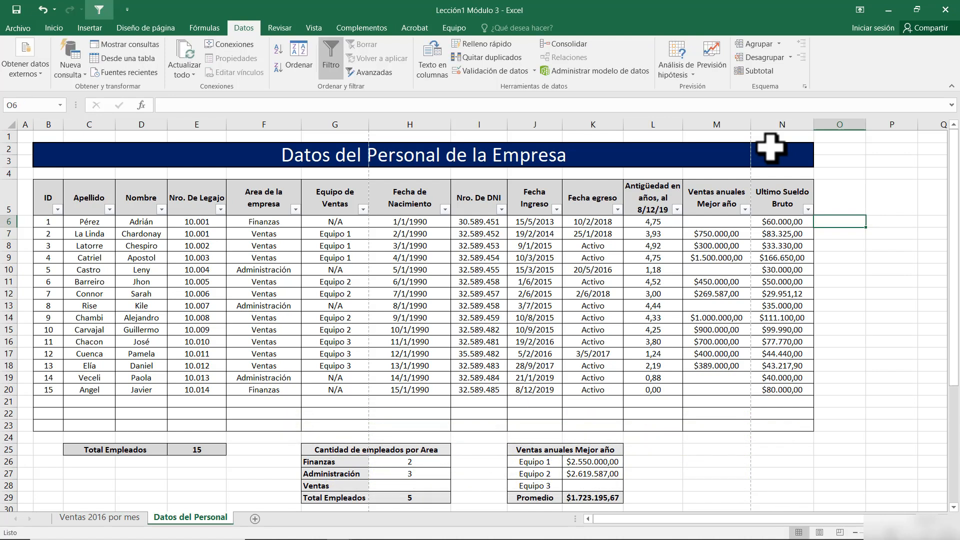
{"action": "type", "text": "="}
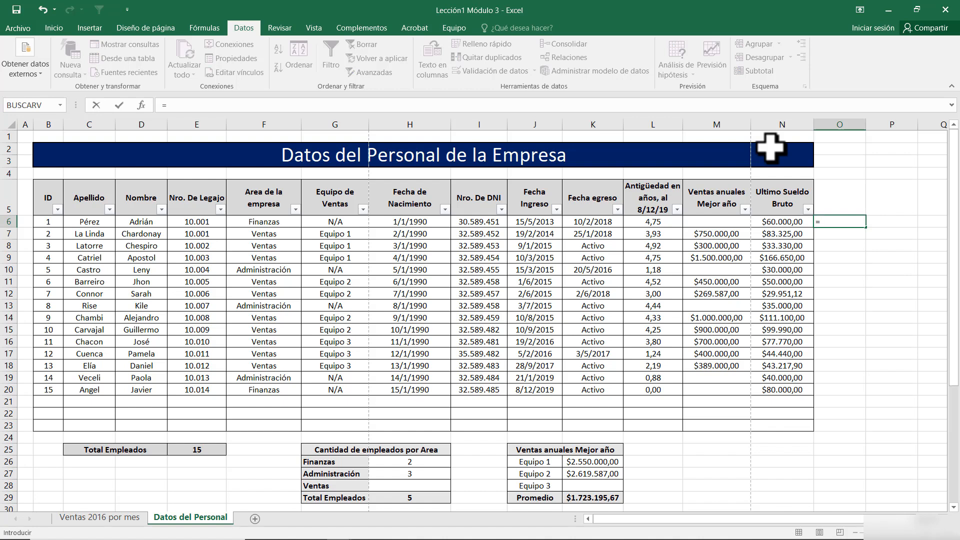
{"action": "type", "text": "hoy"}
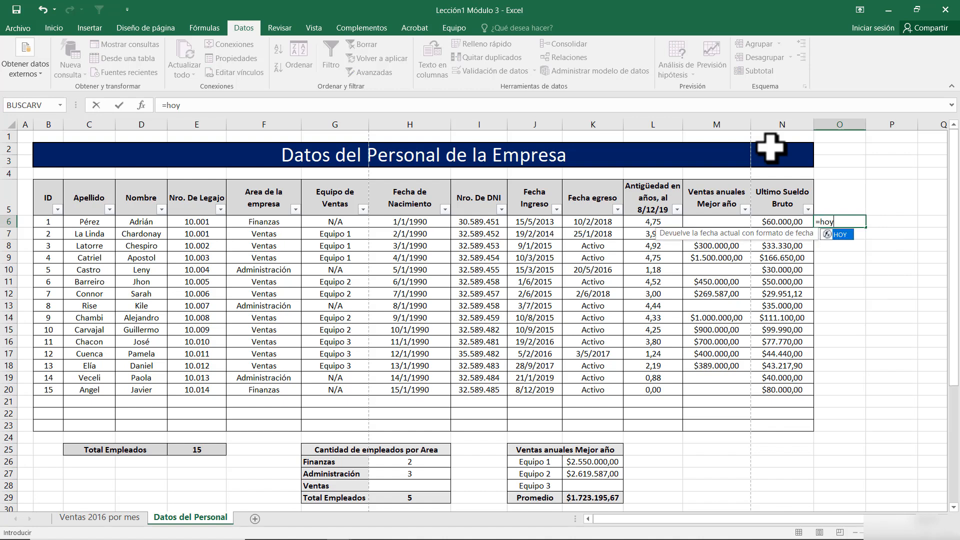
{"action": "type", "text": "()"}
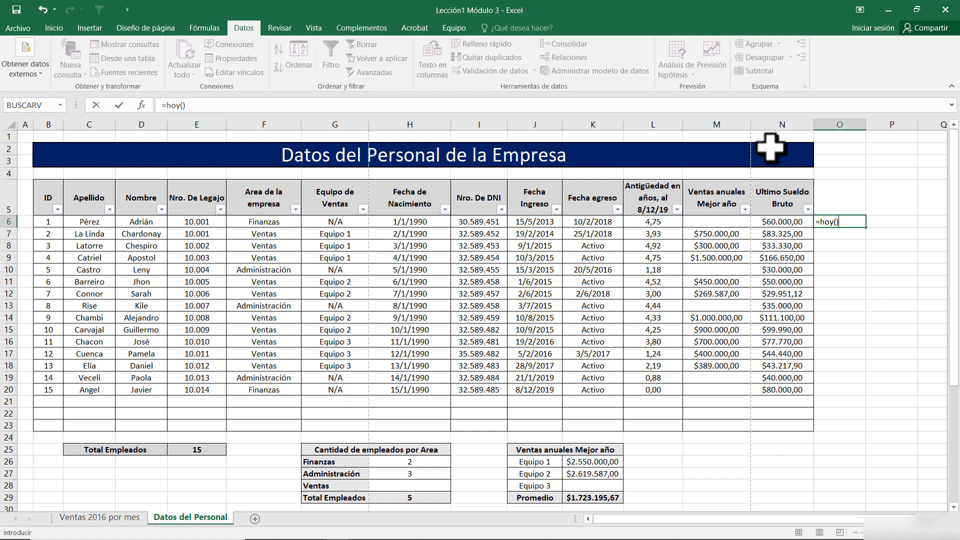
{"action": "key", "text": "ctrl+Return"}
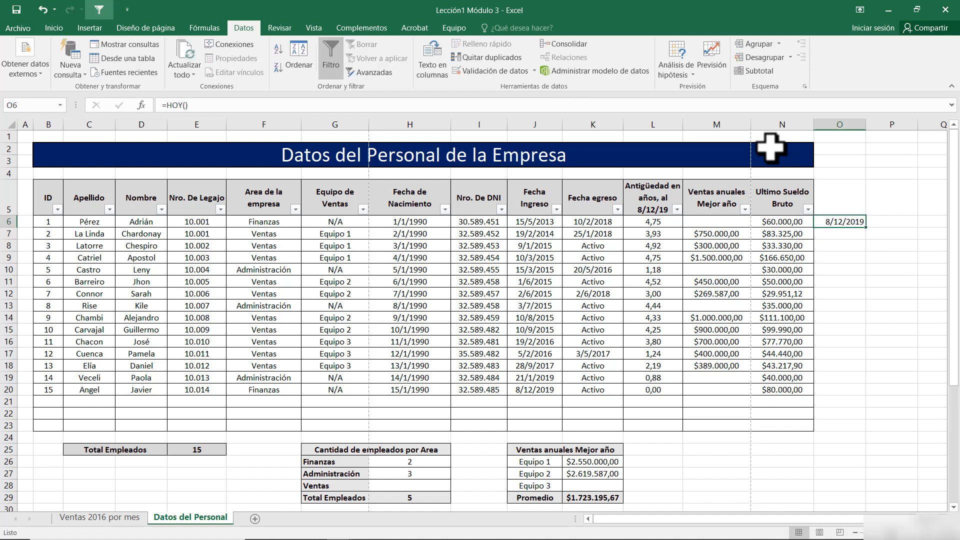
Step: Enter a formula in P6 that subtracts the Fecha Ingreso in J6 from the date in O6 (+O6-J6)
{"action": "key", "text": "Right"}
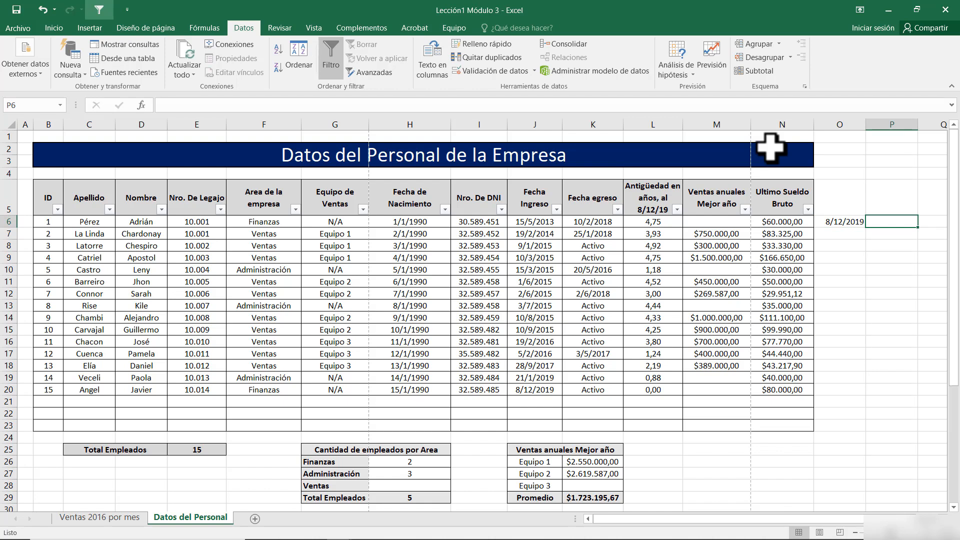
{"action": "type", "text": "+"}
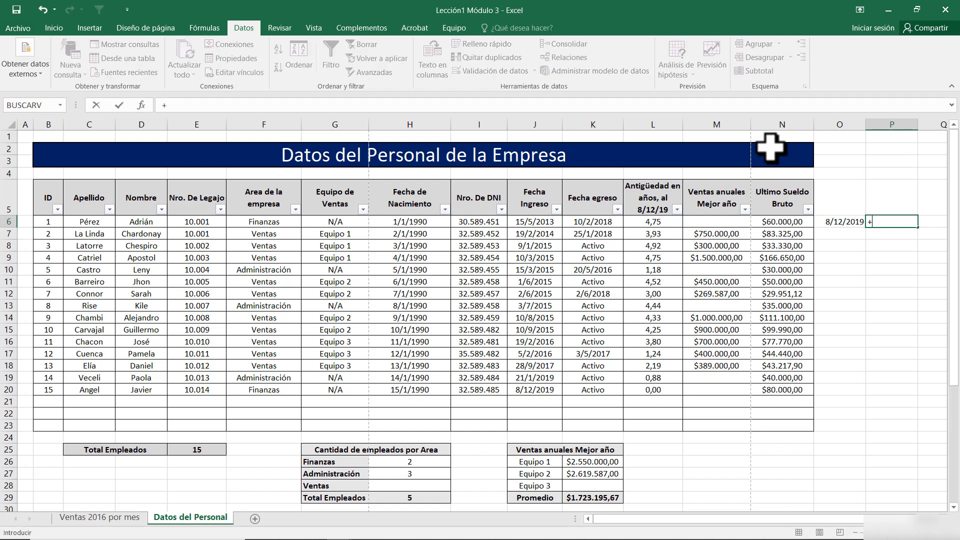
{"action": "key", "text": "Left"}
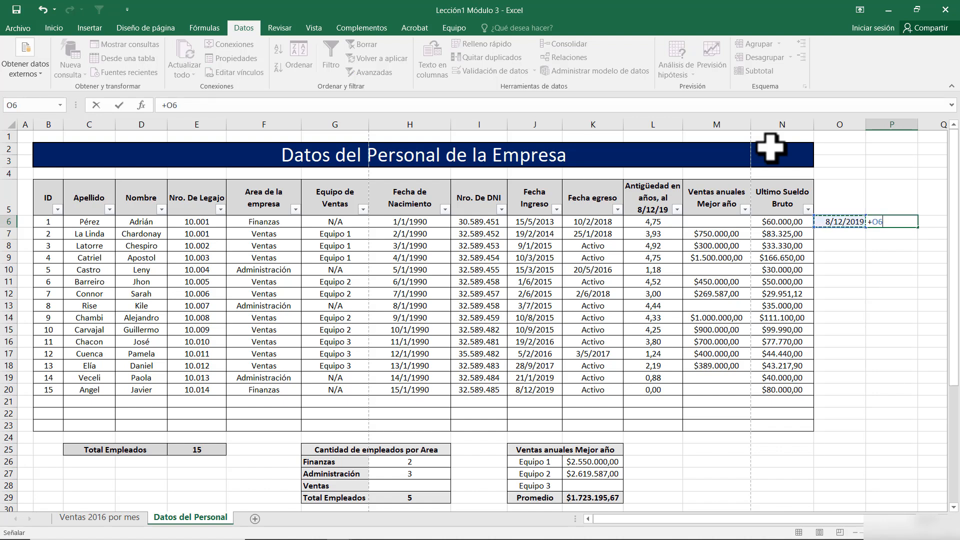
{"action": "key", "text": "Left"}
{"action": "key", "text": "Left"}
{"action": "key", "text": "Left"}
{"action": "key", "text": "Left"}
{"action": "key", "text": "Left"}
{"action": "key", "text": "Left"}
{"action": "key", "text": "Left"}
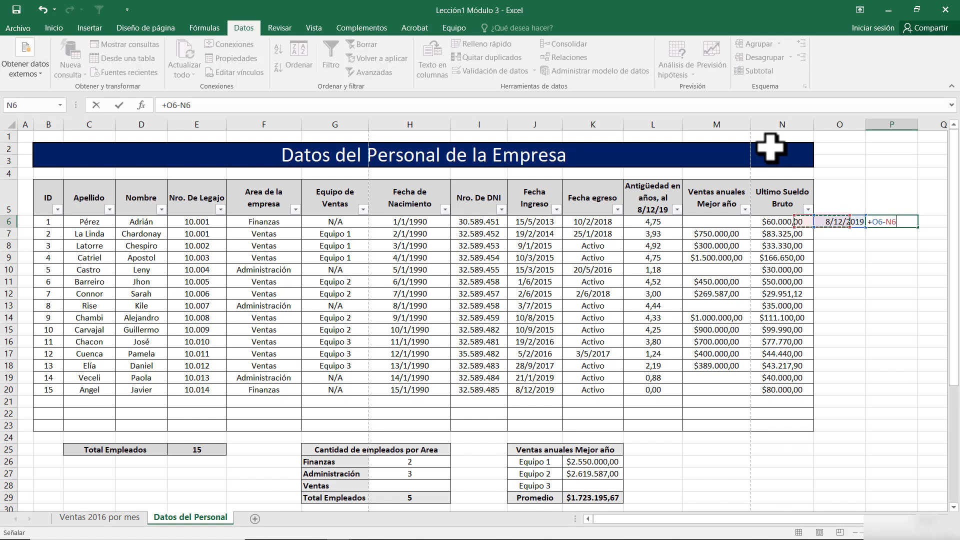
{"action": "key", "text": "Right"}
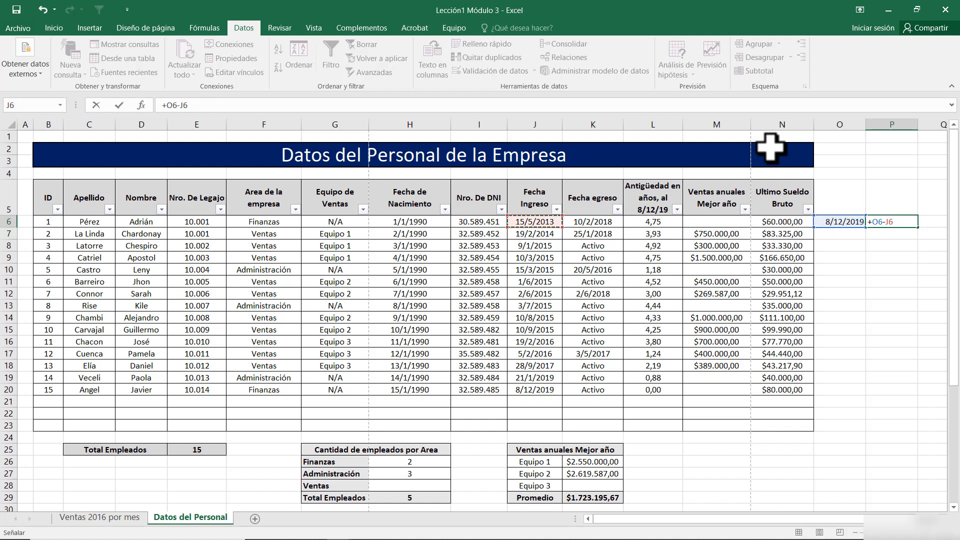
{"action": "key", "text": "Return"}
{"action": "key", "text": "Up"}
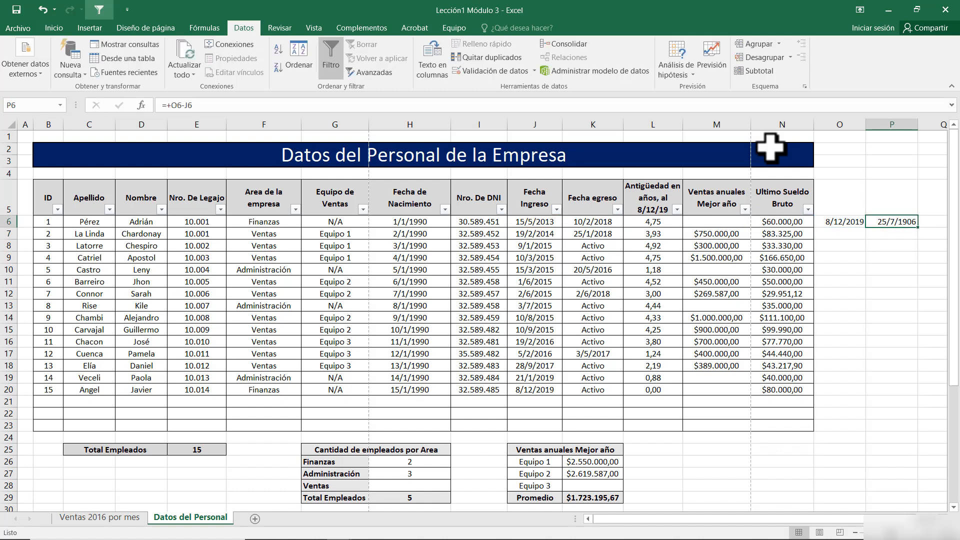
Step: Format cell P6 as Número with 2 decimal places
{"action": "right_click", "coordinate": [881, 221]}
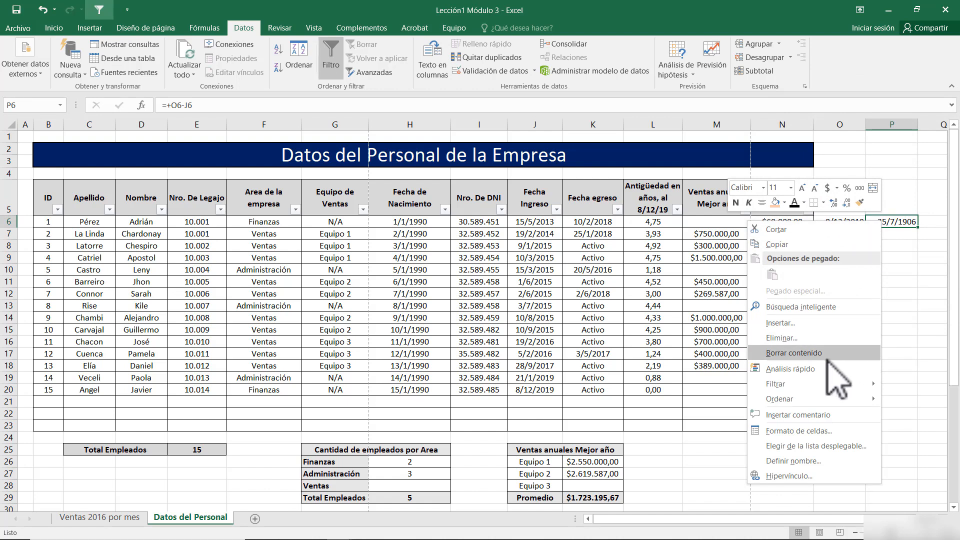
{"action": "left_click", "coordinate": [832, 431]}
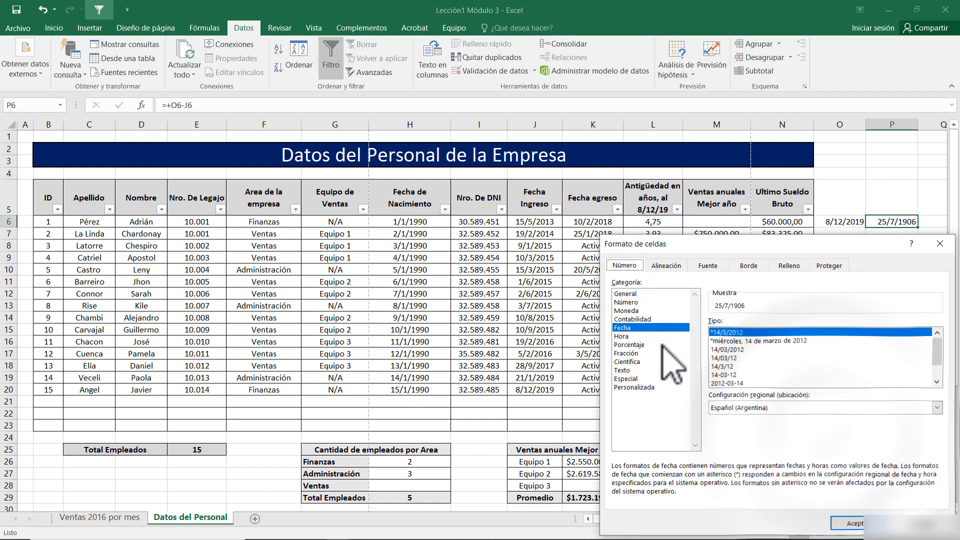
{"action": "left_click", "coordinate": [626, 302]}
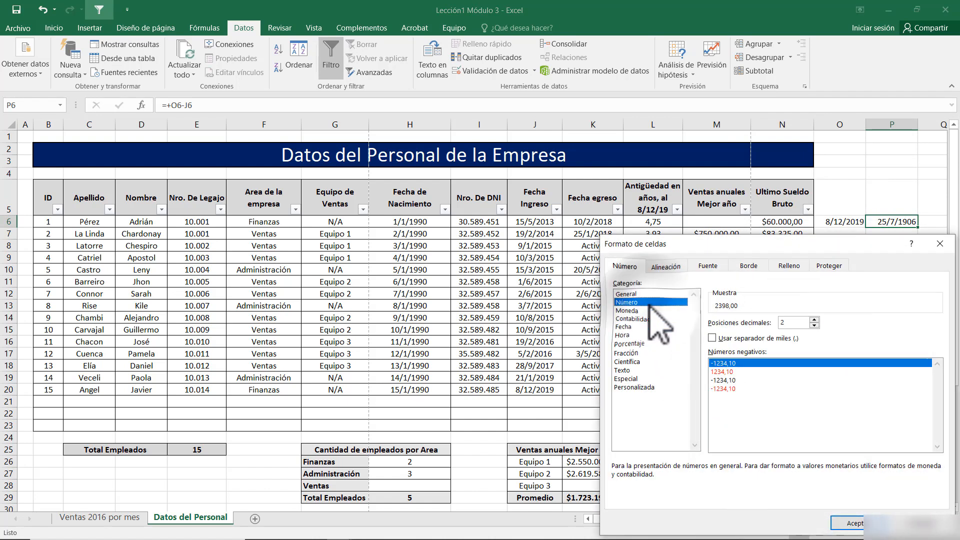
{"action": "left_click", "coordinate": [853, 523]}
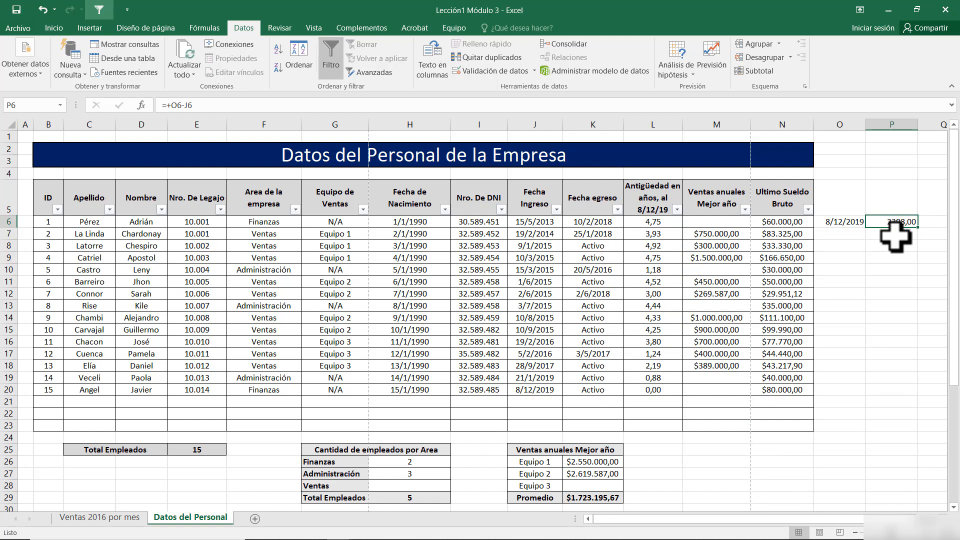
Step: Enter +P6/365 in cell P7 to convert the day difference into years
{"action": "left_click", "coordinate": [849, 220]}
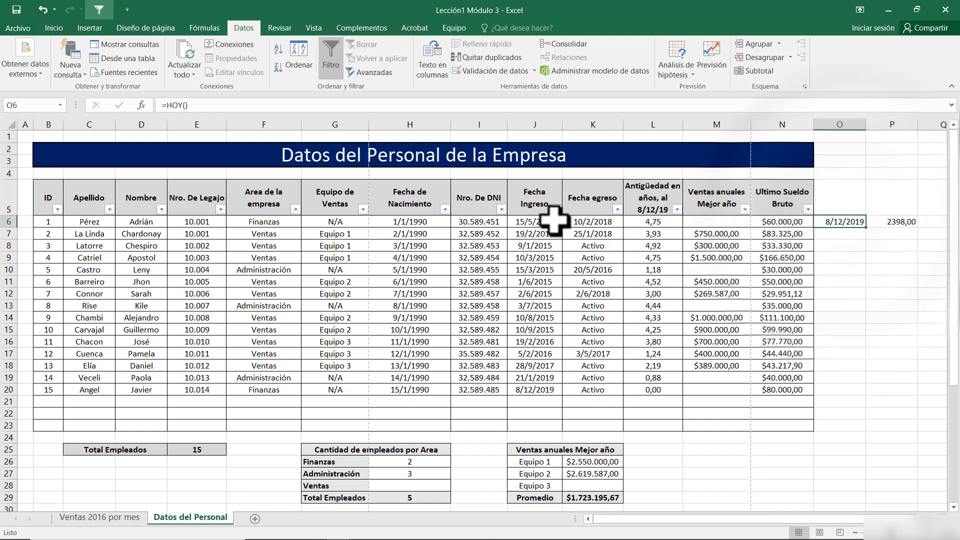
{"action": "left_click", "coordinate": [533, 221]}
{"action": "left_click", "coordinate": [900, 222]}
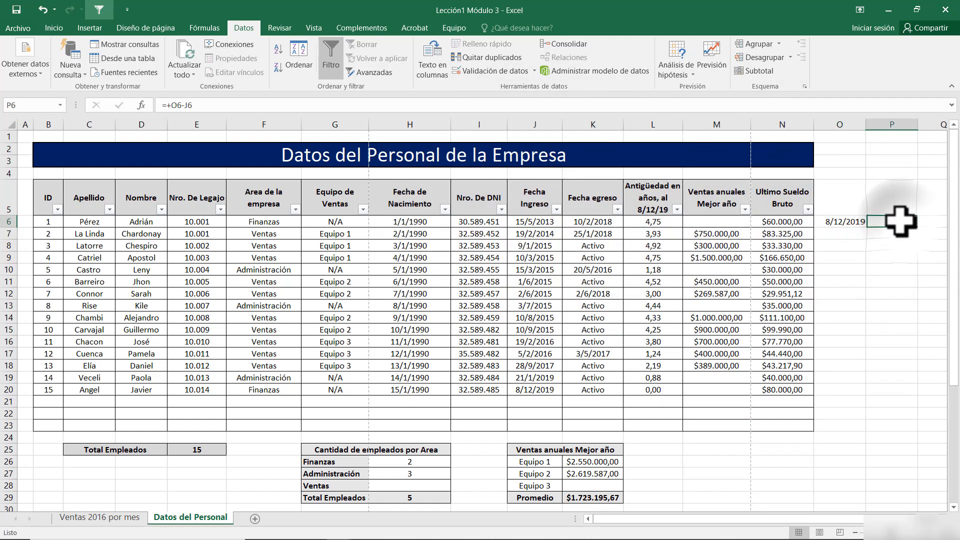
{"action": "key", "text": "Return"}
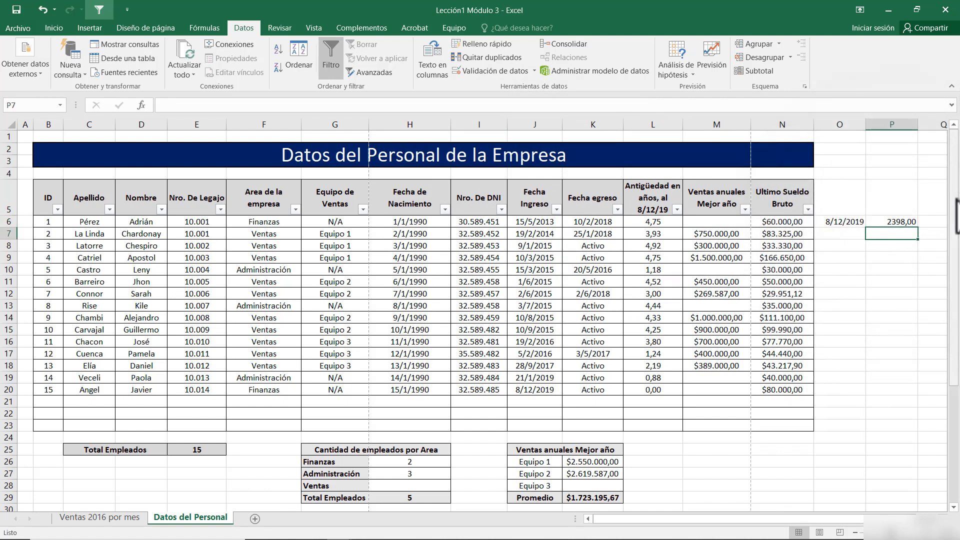
{"action": "type", "text": "+"}
{"action": "key", "text": "Up"}
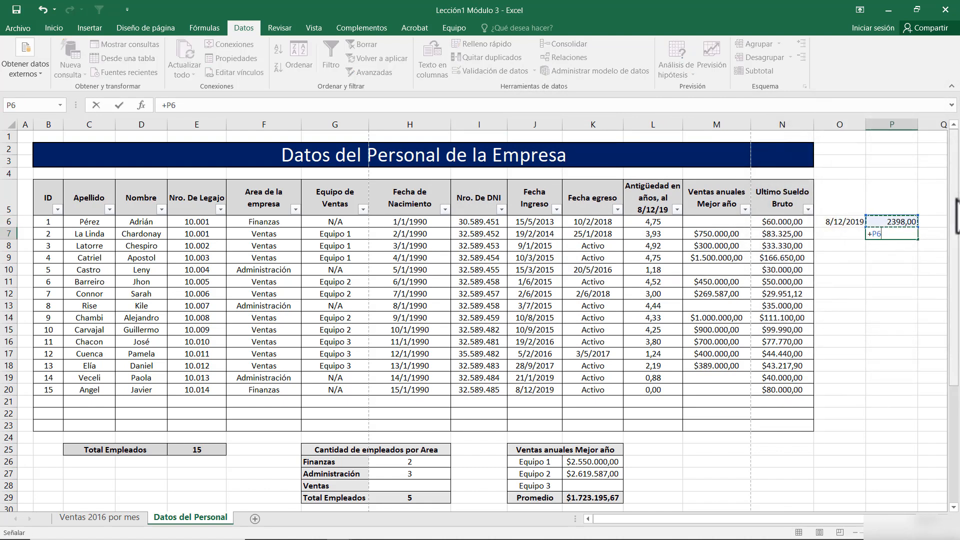
{"action": "type", "text": "/365"}
{"action": "key", "text": "ctrl+Return"}
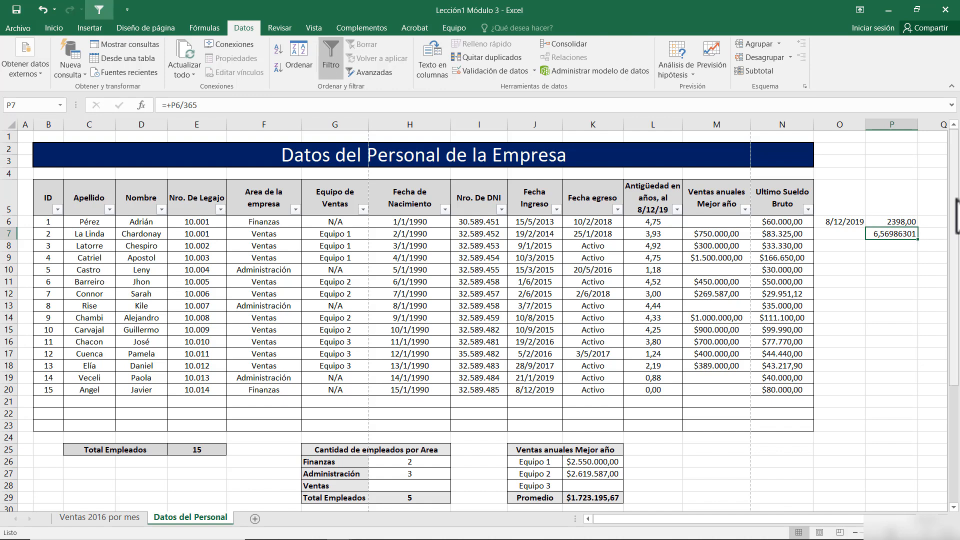
Step: Clear the trial calculations from P7 and from O6:P6
{"action": "key", "text": "Delete"}
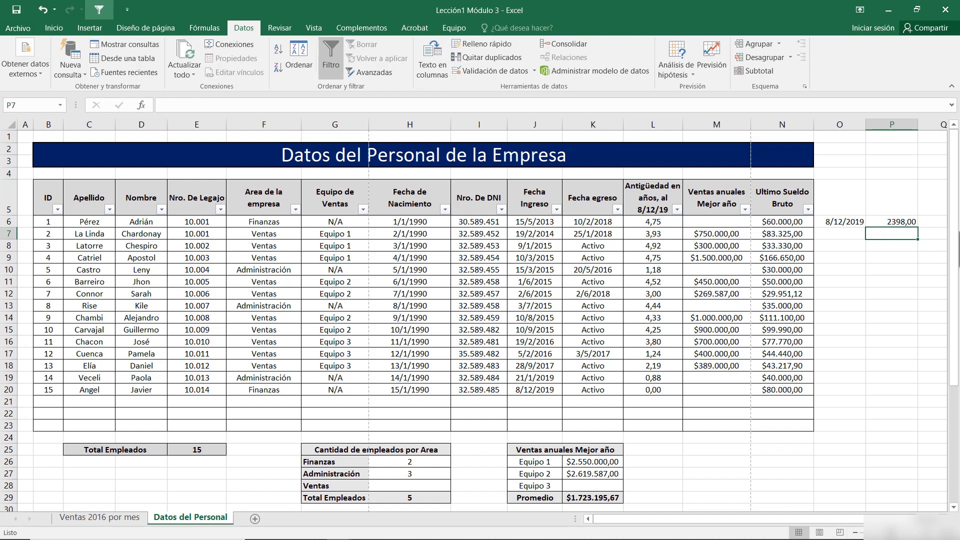
{"action": "left_click", "coordinate": [873, 221]}
{"action": "left_click", "coordinate": [849, 221]}
{"action": "left_click_drag", "start_coordinate": [864, 221], "coordinate": [877, 222]}
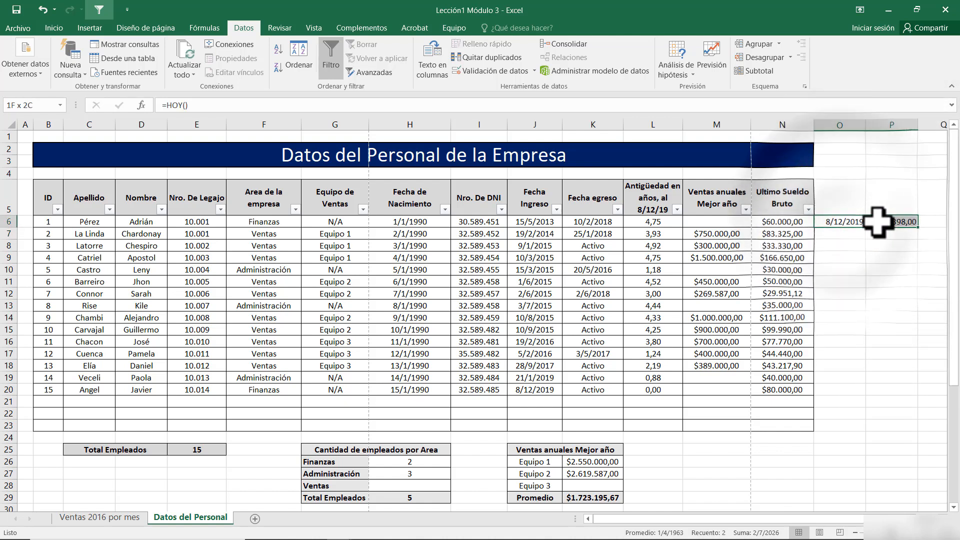
Step: Examine the SI formula in L6 of the Antigüedad column and the cells it refers to, leaving it unedited
{"action": "left_click", "coordinate": [664, 222]}
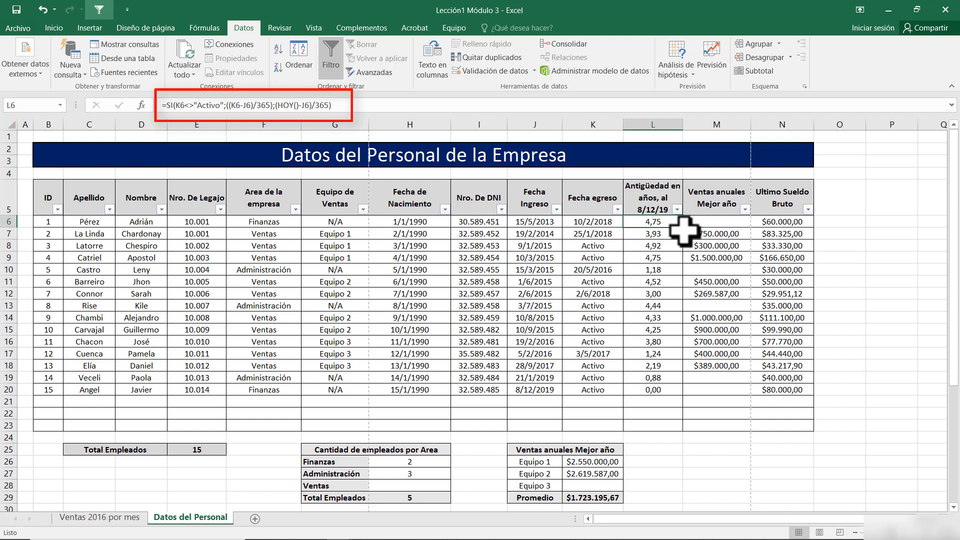
{"action": "double_click", "coordinate": [659, 222]}
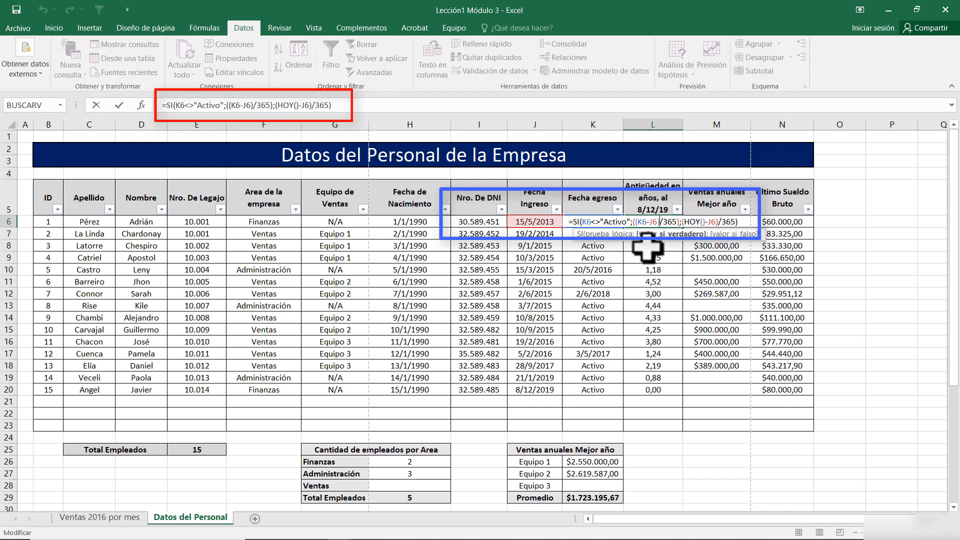
{"action": "key", "text": "Escape"}
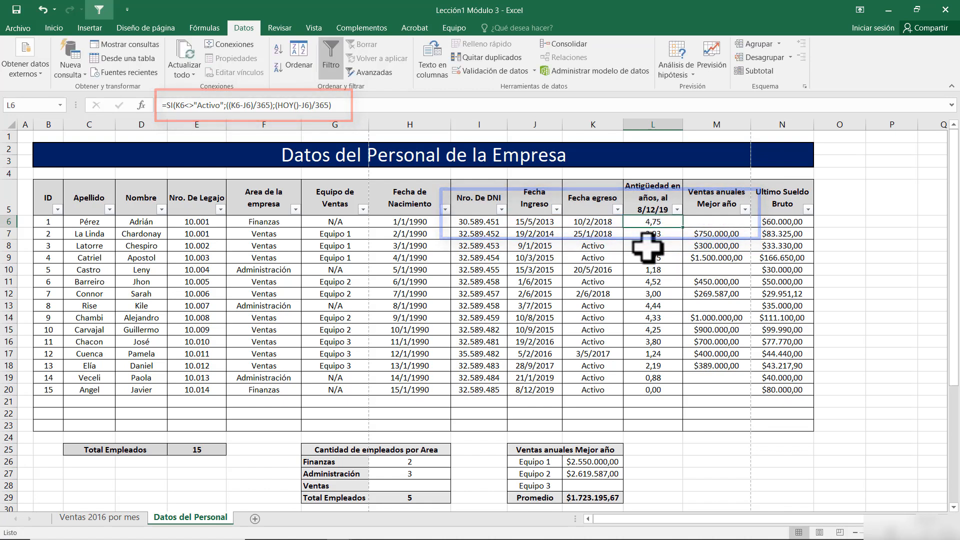
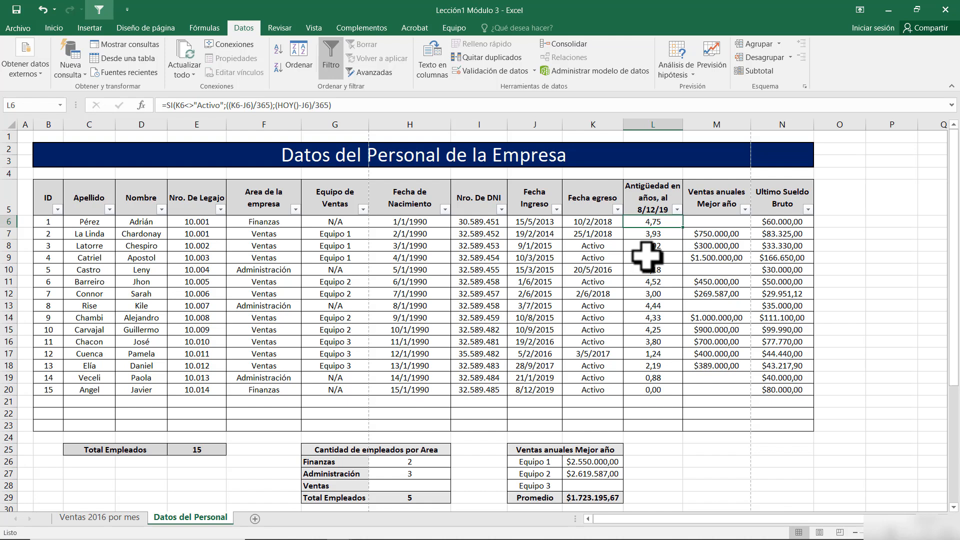
Step: Compare the Fecha egreso values with L6's formula and highlight its value-if-true argument, (K6-J6)/365
{"action": "left_click", "coordinate": [610, 231]}
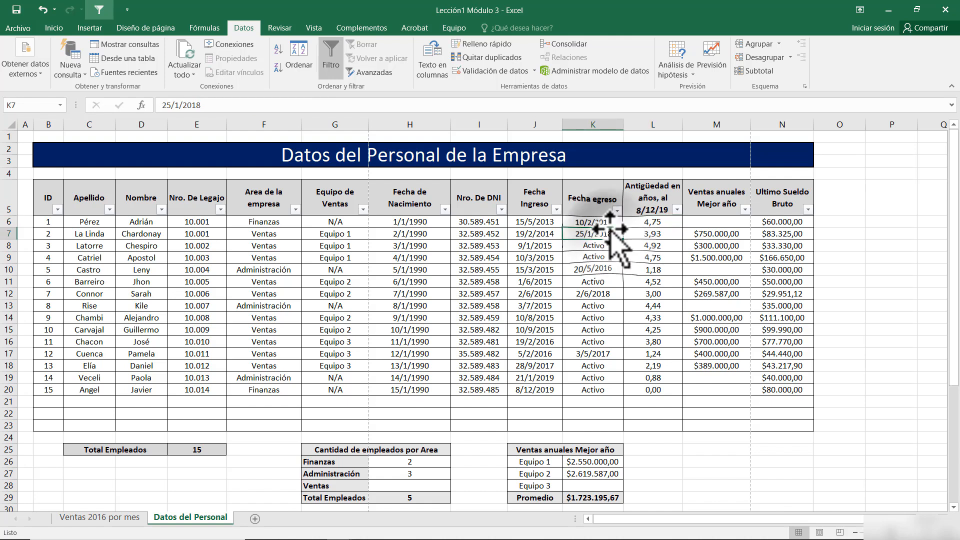
{"action": "left_click", "coordinate": [652, 222]}
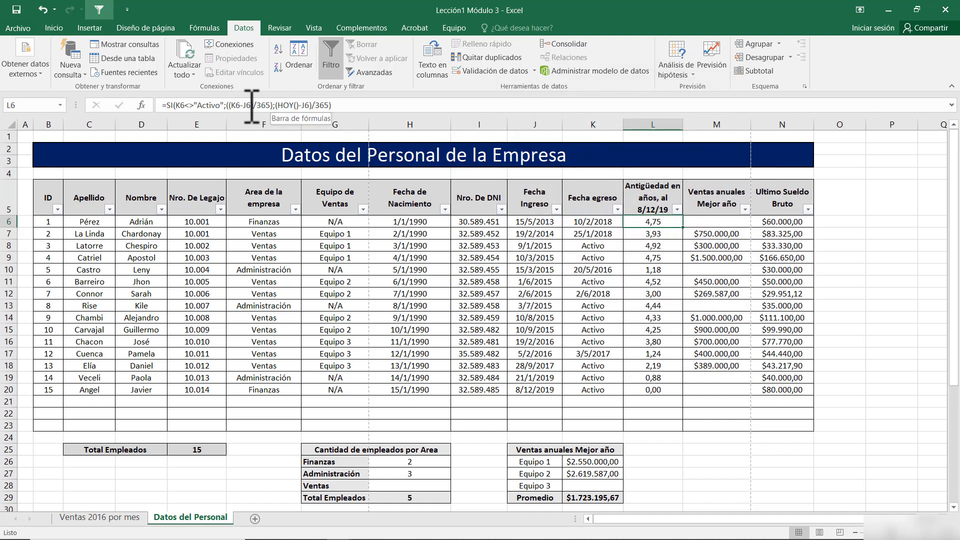
{"action": "left_click_drag", "start_coordinate": [229, 106], "coordinate": [278, 105]}
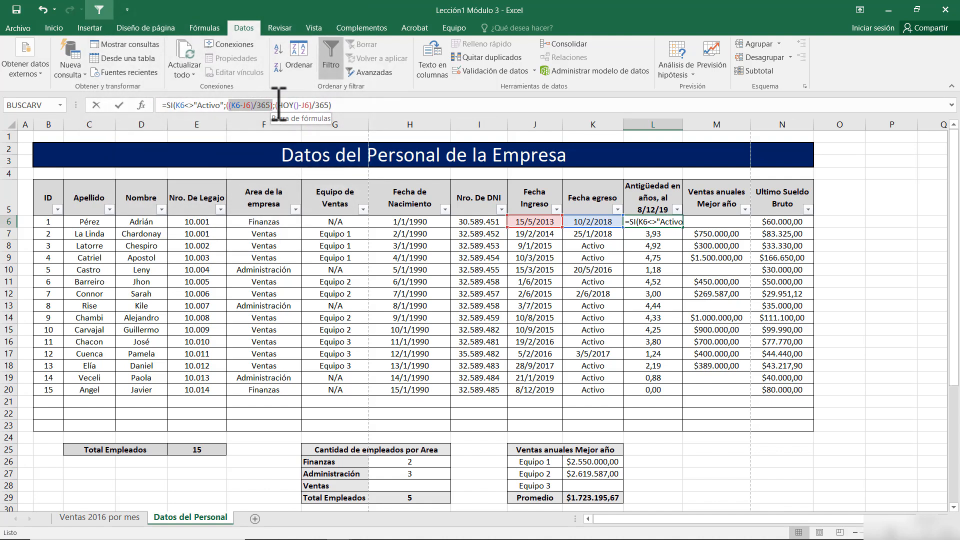
Step: Highlight the value-if-false argument, (HOY()-J6)/365, in L6's formula and leave the formula unedited
{"action": "left_click_drag", "start_coordinate": [276, 105], "coordinate": [333, 104]}
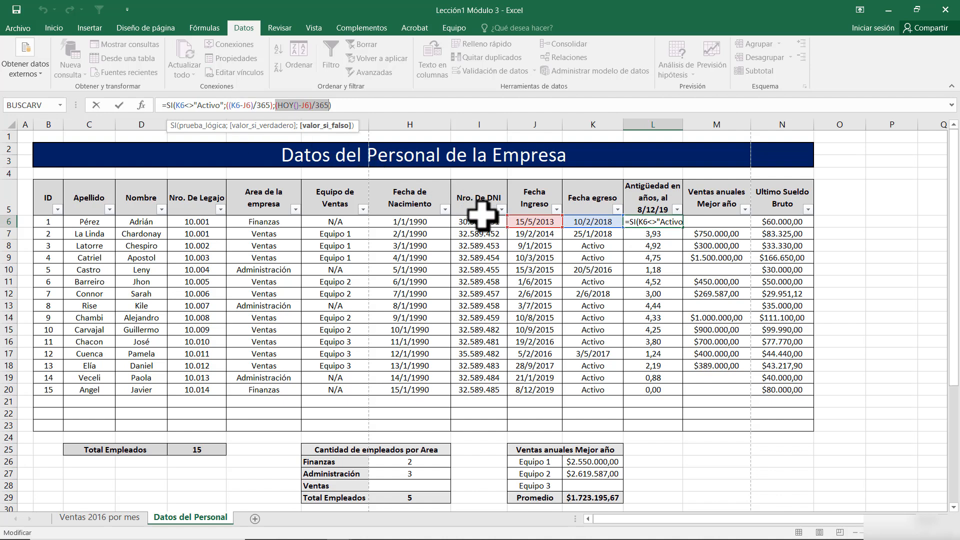
{"action": "key", "text": "ctrl+Return"}
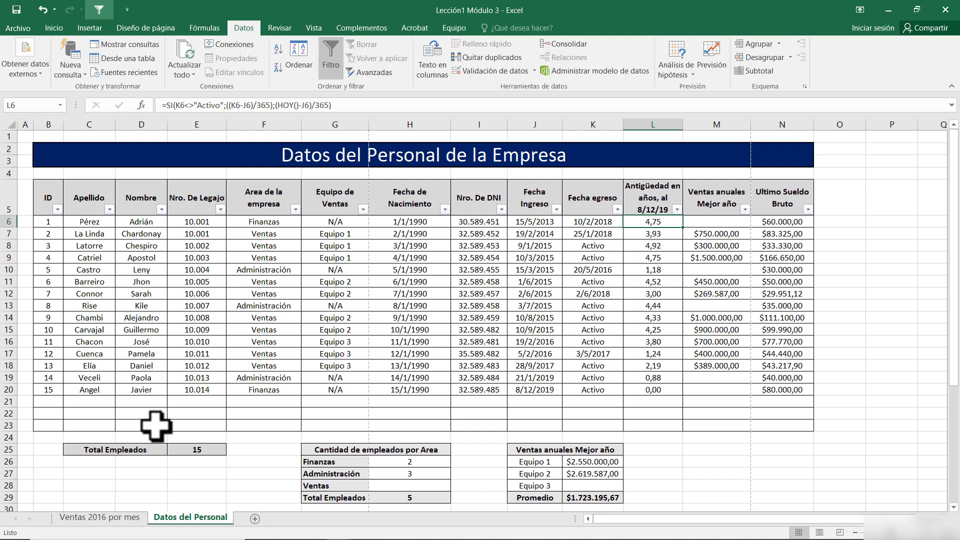
Step: Clear the Total Empleados cell E25 and insert the CONTAR function there
{"action": "left_click", "coordinate": [197, 449]}
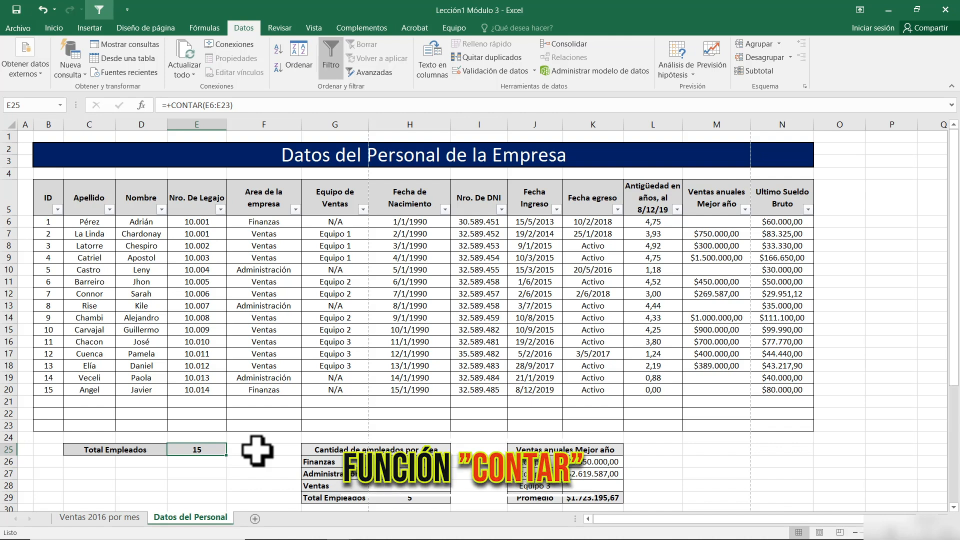
{"action": "key", "text": "Delete"}
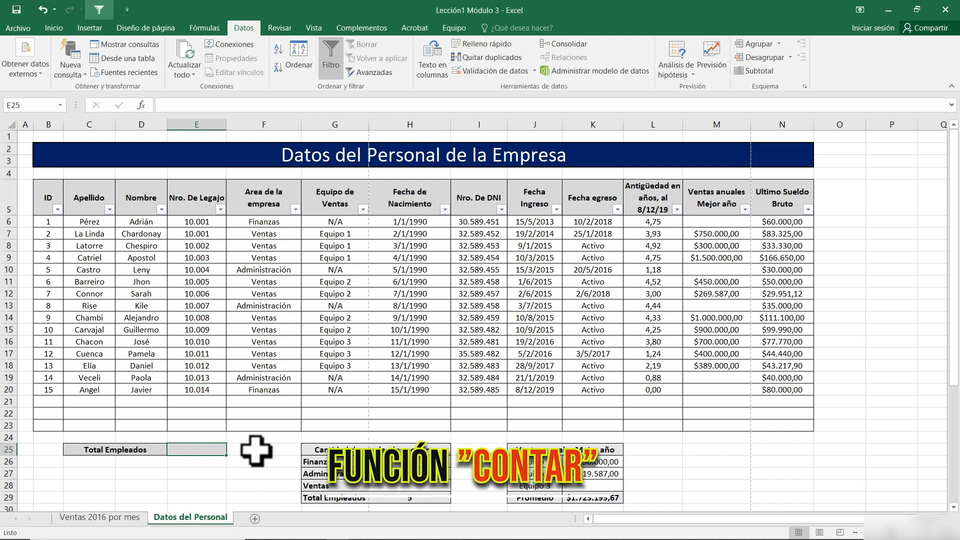
{"action": "left_click", "coordinate": [54, 28]}
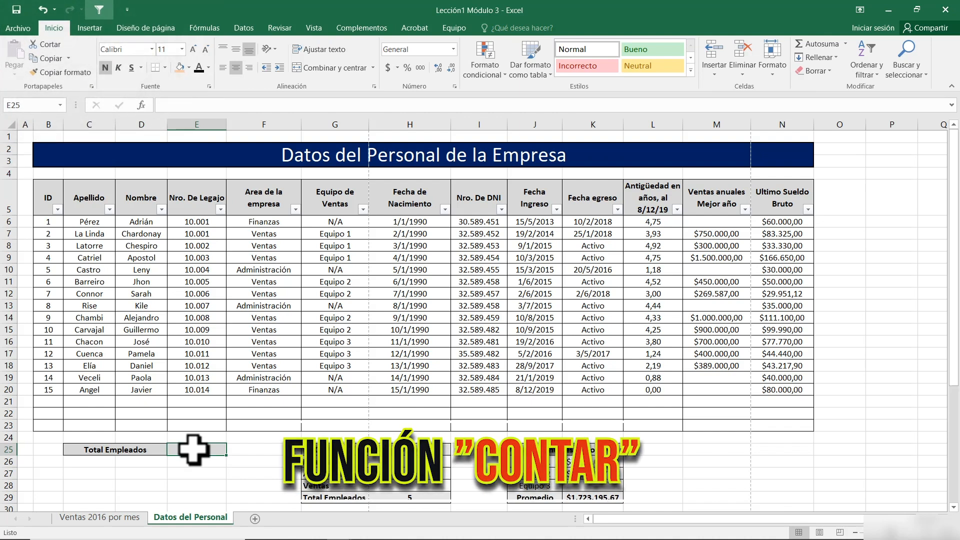
{"action": "left_click", "coordinate": [142, 105]}
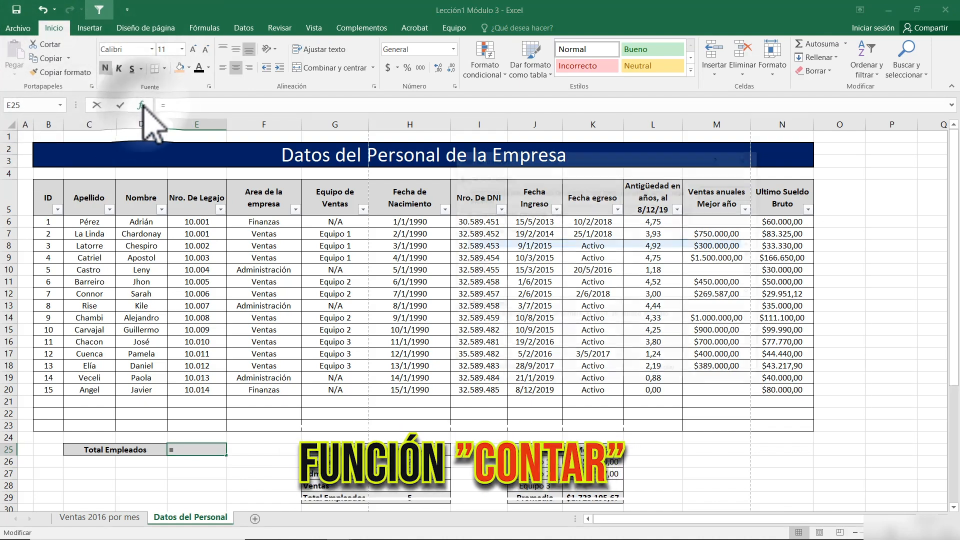
{"action": "left_click", "coordinate": [584, 213]}
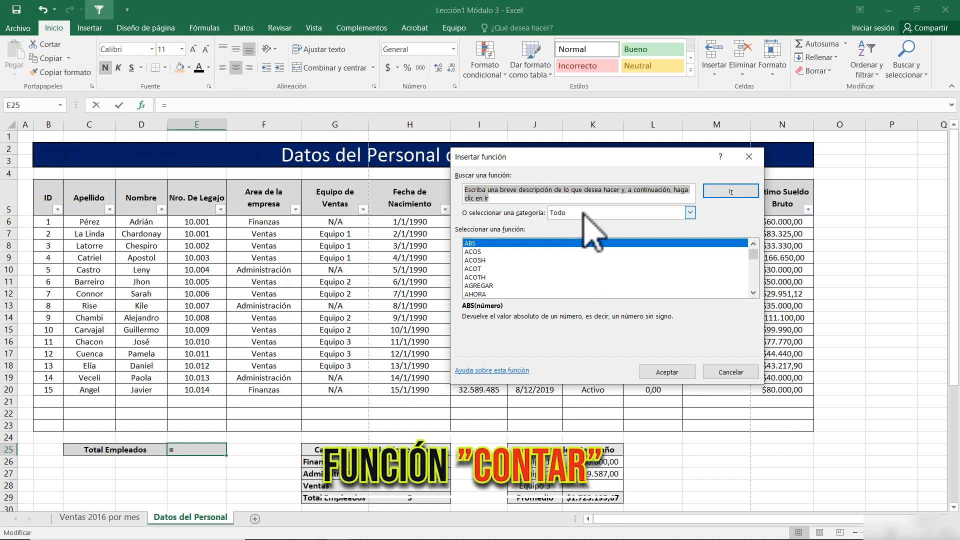
{"action": "left_click", "coordinate": [582, 223]}
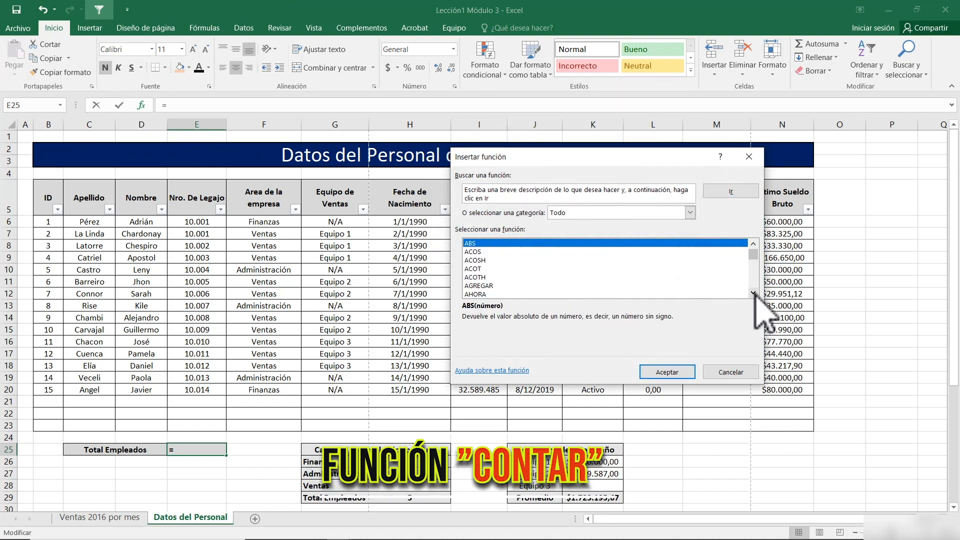
{"action": "left_click", "coordinate": [754, 294]}
{"action": "left_click", "coordinate": [753, 293]}
{"action": "left_click", "coordinate": [753, 293]}
{"action": "left_click", "coordinate": [753, 293]}
{"action": "left_click", "coordinate": [751, 283]}
{"action": "left_click", "coordinate": [751, 282]}
{"action": "left_click", "coordinate": [751, 282]}
{"action": "left_click", "coordinate": [752, 282]}
{"action": "left_click", "coordinate": [751, 283]}
{"action": "left_click", "coordinate": [752, 283]}
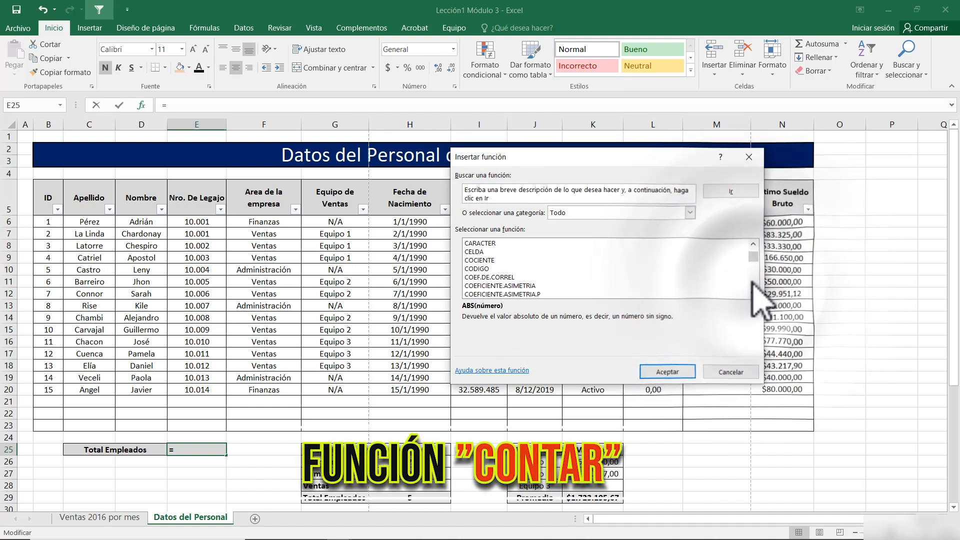
{"action": "left_click", "coordinate": [752, 283]}
{"action": "left_click", "coordinate": [752, 283]}
{"action": "left_click", "coordinate": [492, 277]}
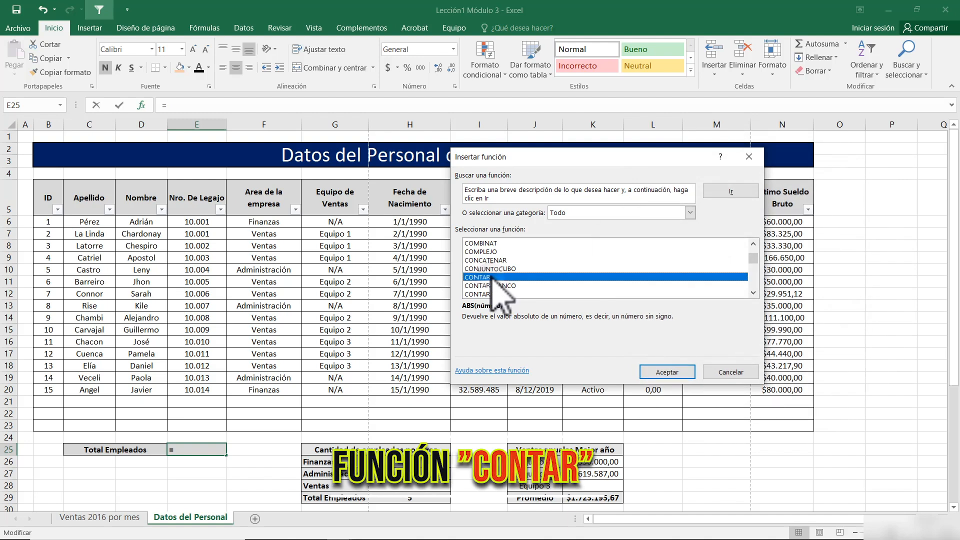
{"action": "left_click", "coordinate": [663, 375]}
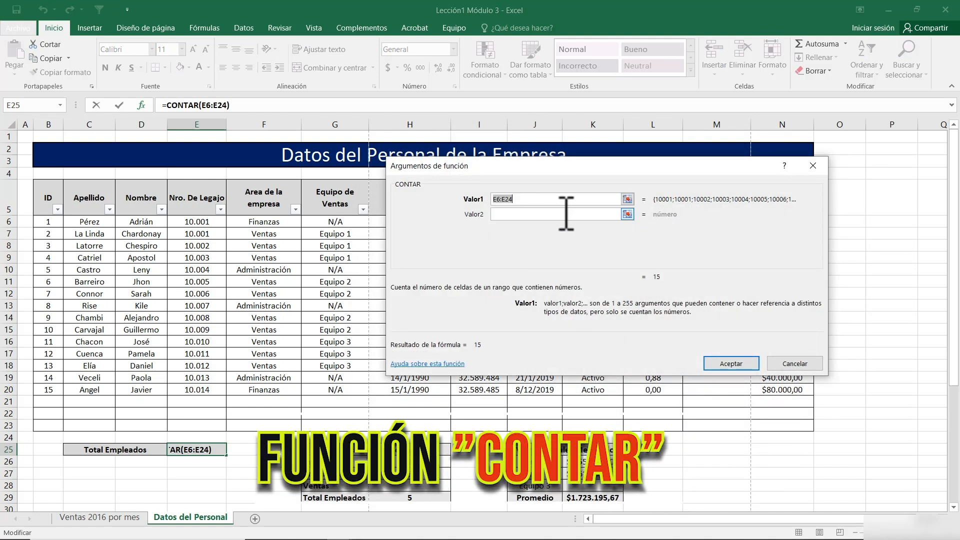
Step: Set CONTAR's Valor1 argument to the Nro. De Legajo range E6:E23 and accept the function
{"action": "left_click", "coordinate": [627, 199]}
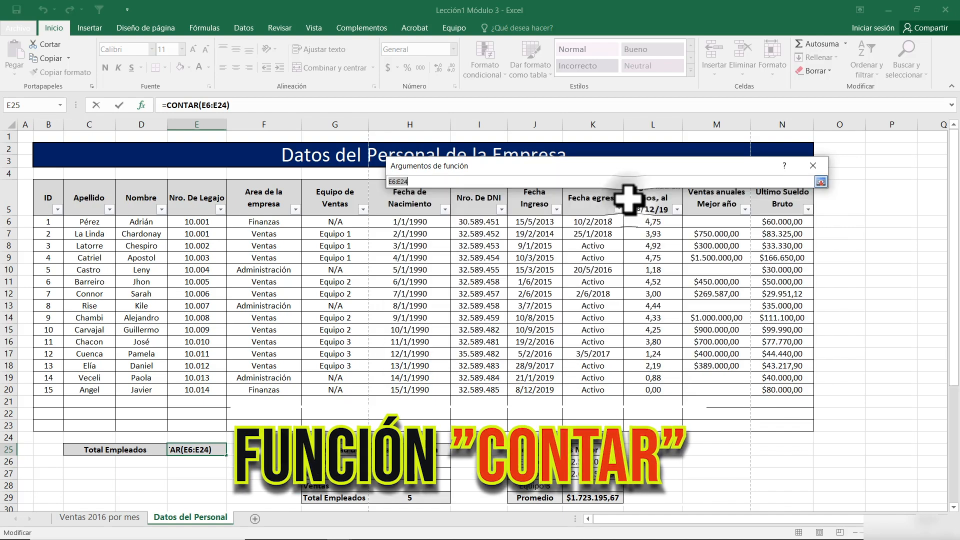
{"action": "left_click_drag", "start_coordinate": [203, 220], "coordinate": [208, 425]}
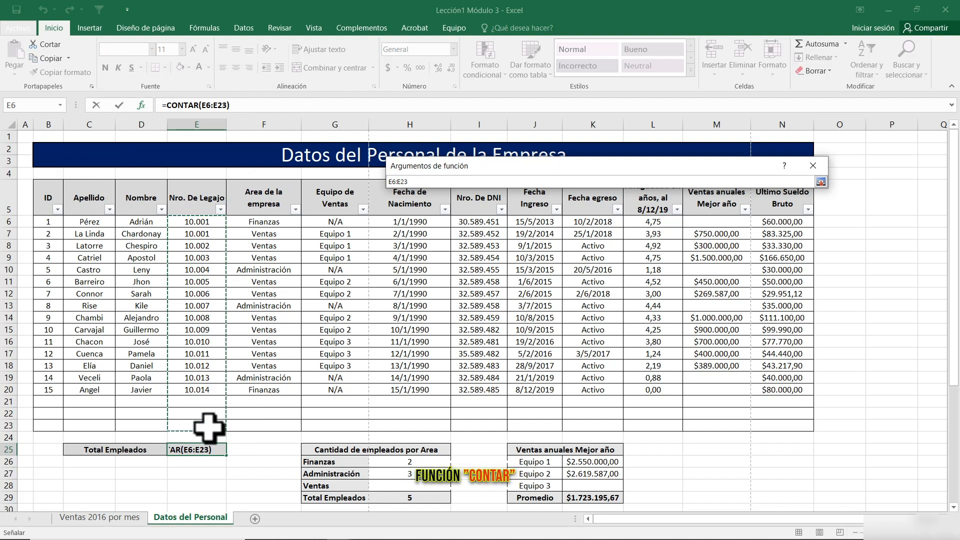
{"action": "left_click", "coordinate": [820, 182]}
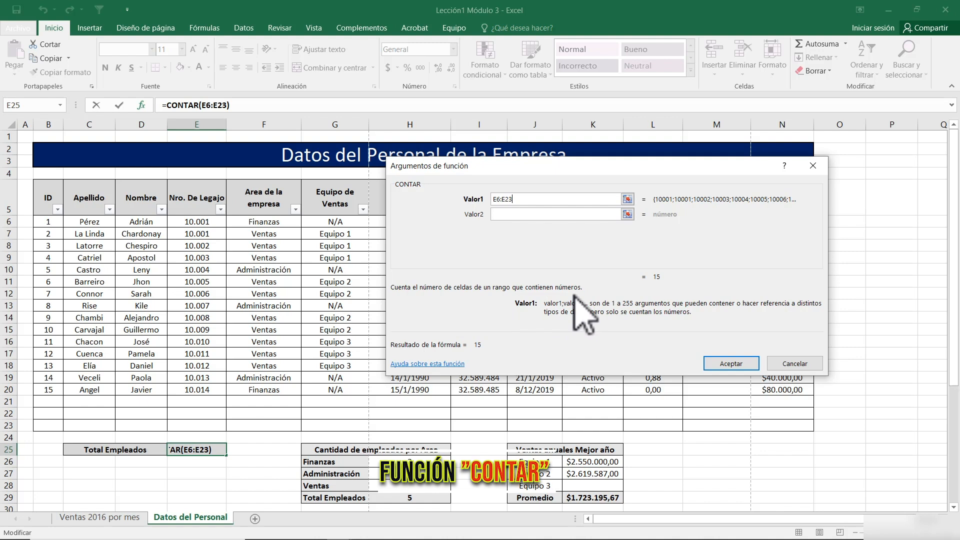
{"action": "left_click", "coordinate": [730, 364]}
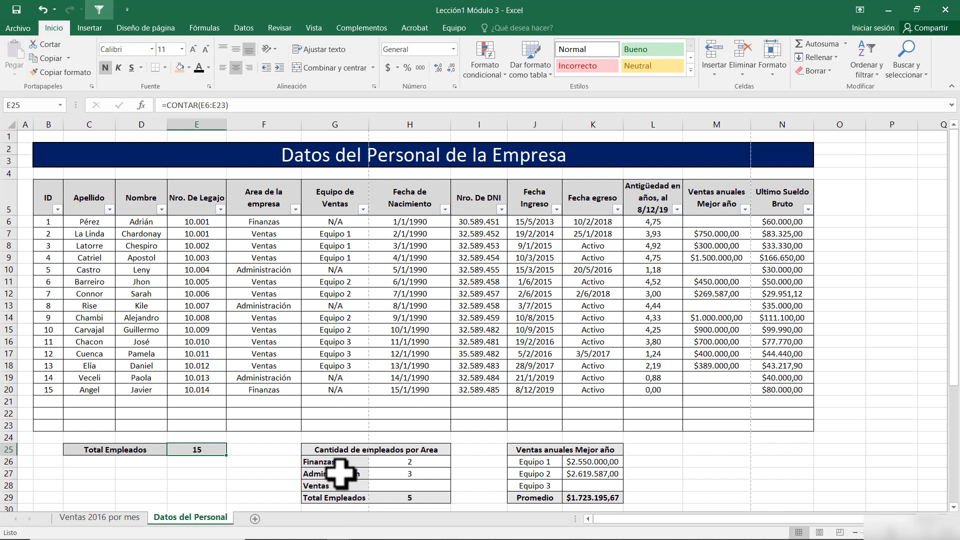
Step: Compare the Finanzas and Administración counts with their matching cells in the Area de la empresa column
{"action": "left_click", "coordinate": [342, 463]}
{"action": "left_click", "coordinate": [410, 462]}
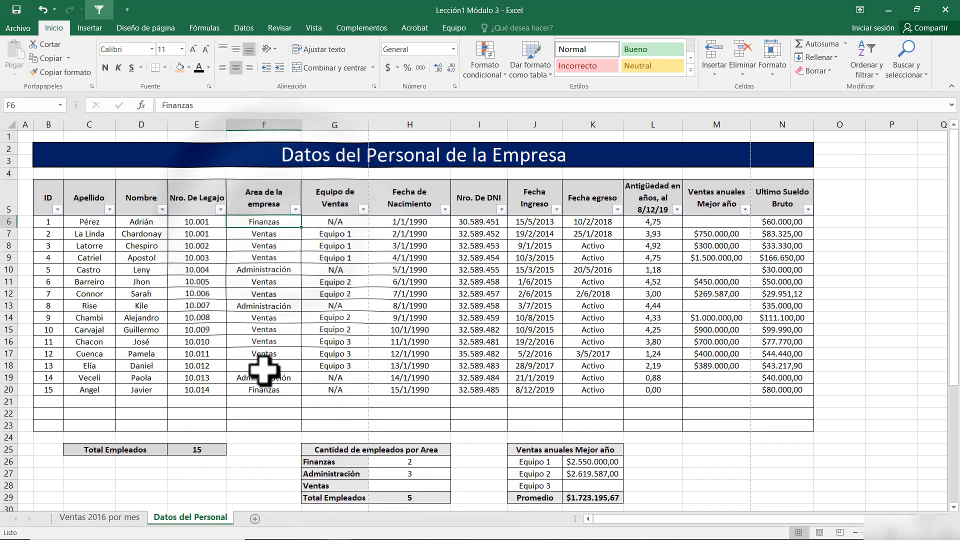
{"action": "key", "text": "ctrl+Down"}
{"action": "left_click", "coordinate": [280, 221], "text": "ctrl"}
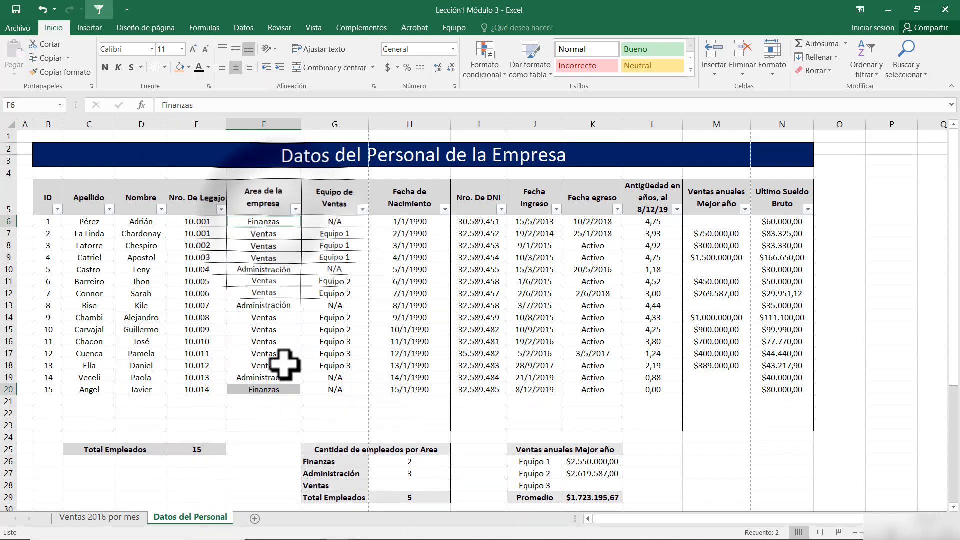
{"action": "left_click", "coordinate": [280, 270]}
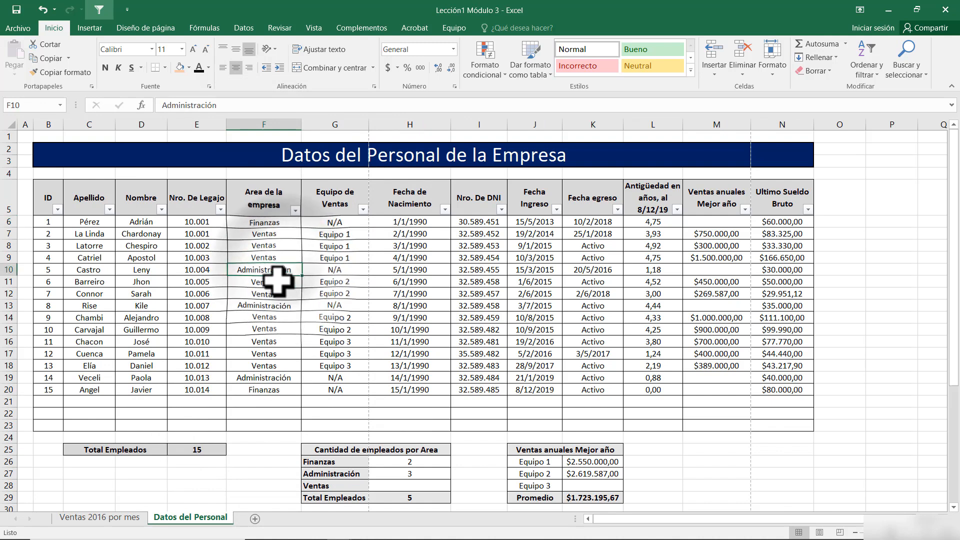
{"action": "left_click", "coordinate": [265, 305], "text": "ctrl"}
{"action": "left_click", "coordinate": [261, 377], "text": "ctrl"}
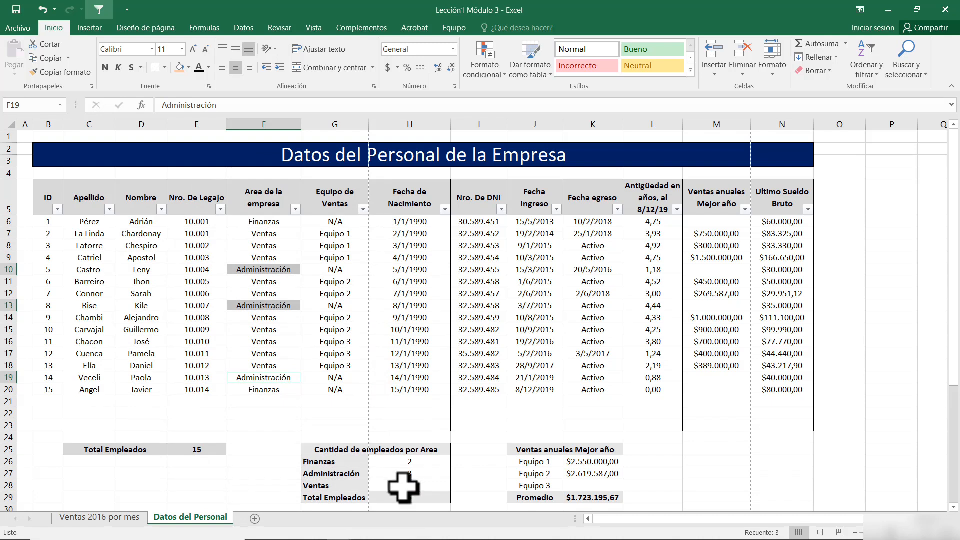
Step: Insert the CONTAR.SI function in H28, the Ventas row of Cantidad de empleados por Area, keeping column F uncovered
{"action": "left_click", "coordinate": [417, 463]}
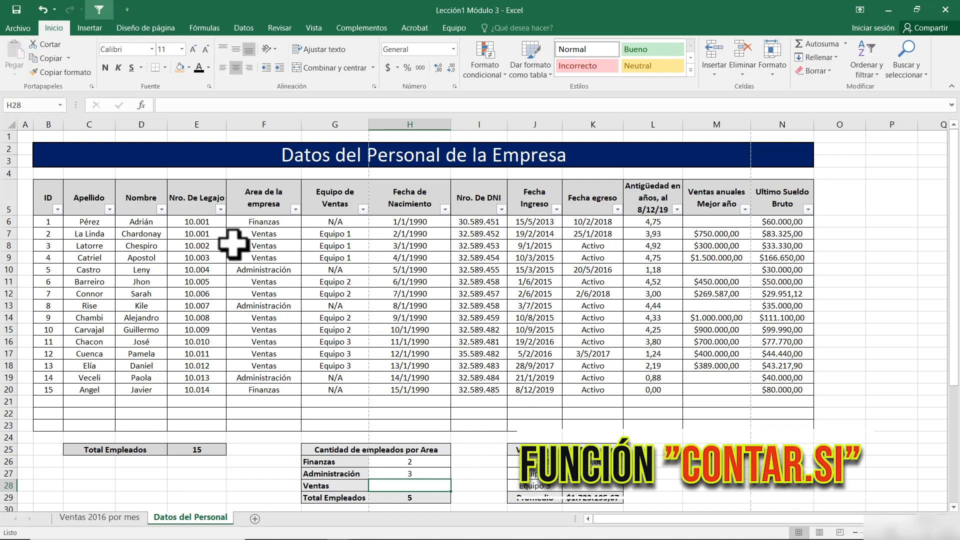
{"action": "left_click", "coordinate": [141, 105]}
{"action": "left_click", "coordinate": [620, 212]}
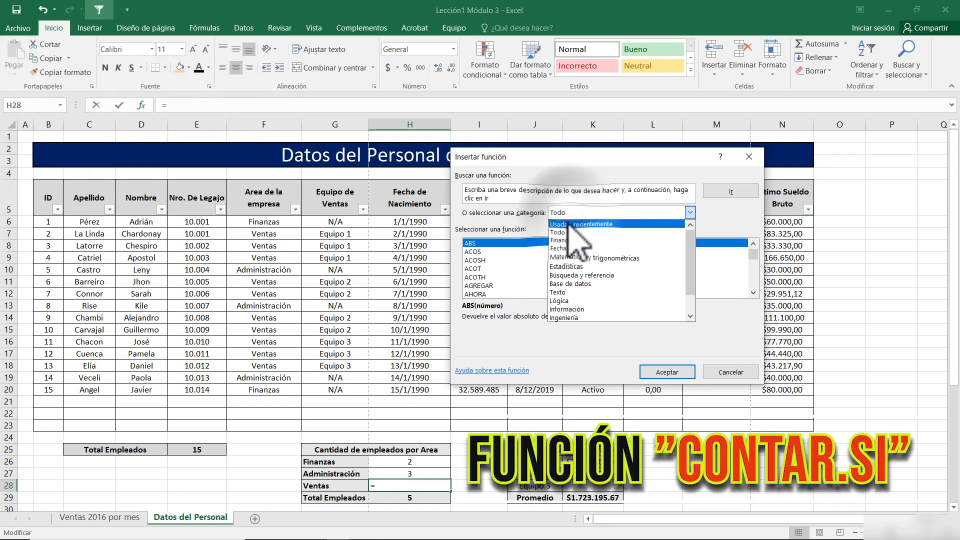
{"action": "left_click", "coordinate": [570, 224]}
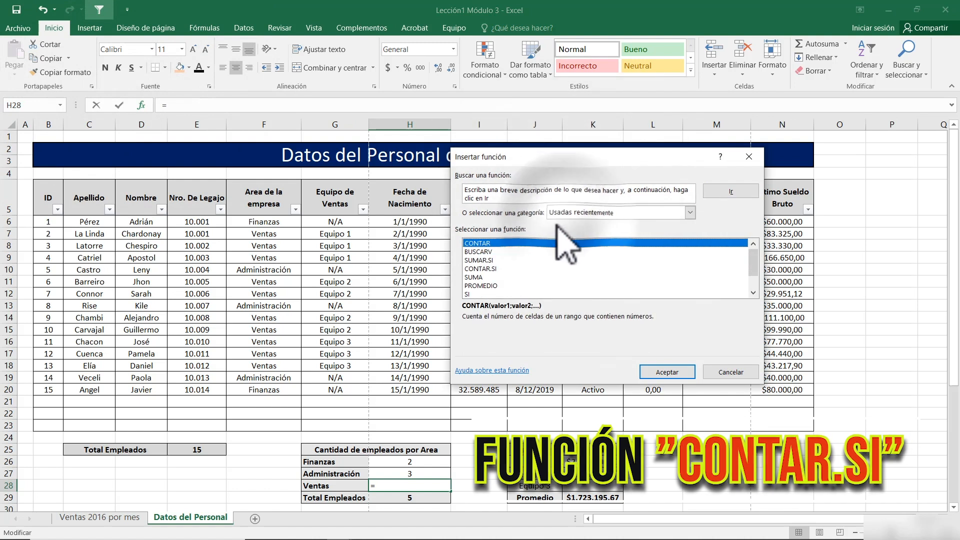
{"action": "left_click", "coordinate": [480, 269]}
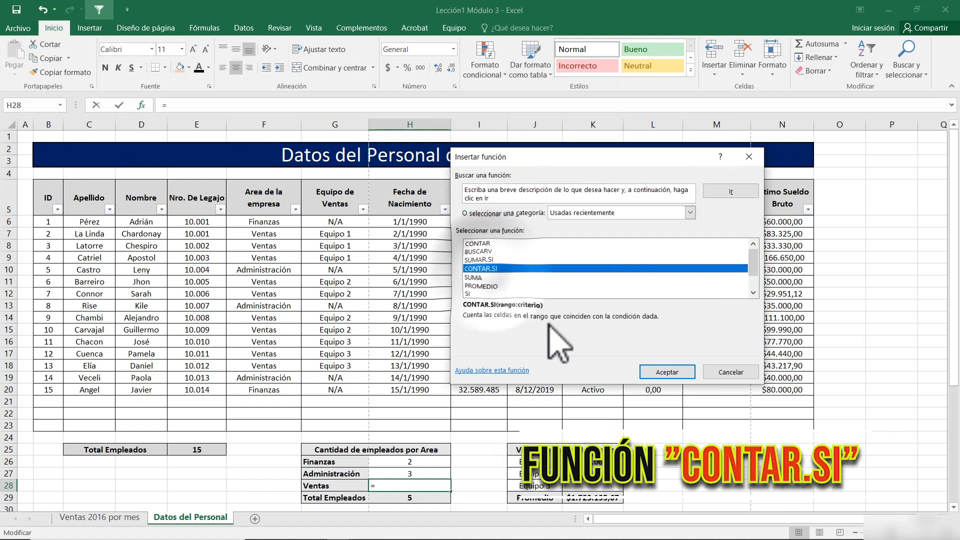
{"action": "left_click", "coordinate": [667, 372]}
{"action": "left_click_drag", "start_coordinate": [505, 185], "coordinate": [560, 200]}
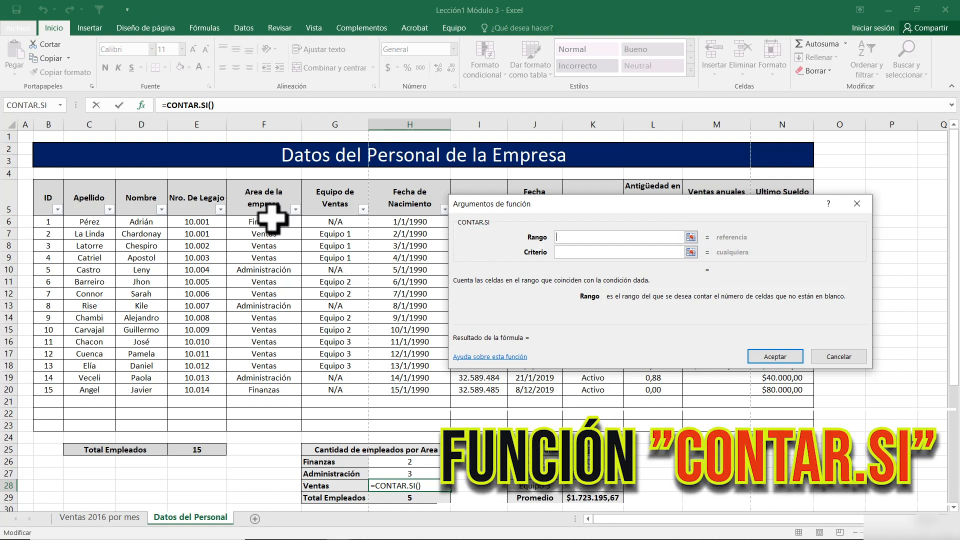
Step: Set CONTAR.SI's Rango to F6:F20 and its Criterio to Ventas, and accept the function
{"action": "left_click", "coordinate": [691, 237]}
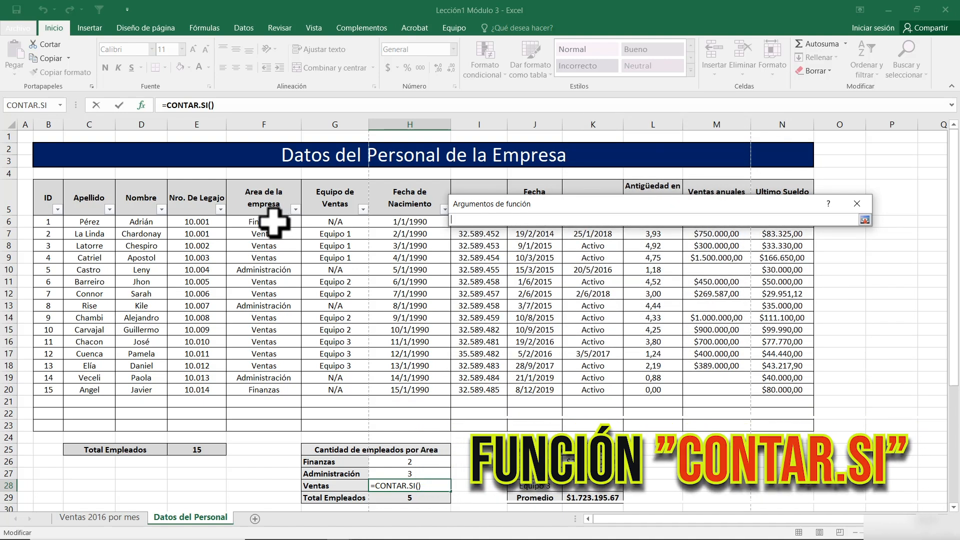
{"action": "left_click_drag", "start_coordinate": [273, 221], "coordinate": [268, 391]}
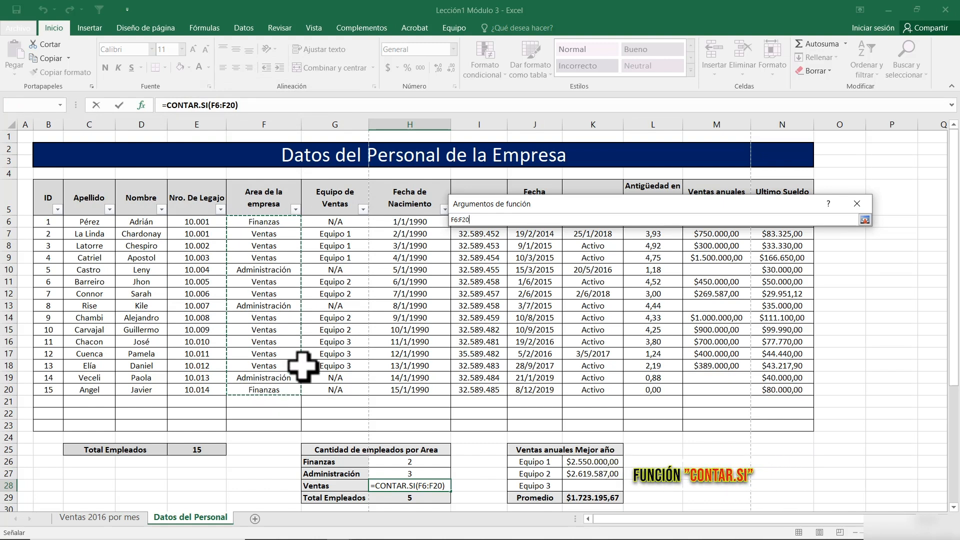
{"action": "left_click", "coordinate": [864, 220]}
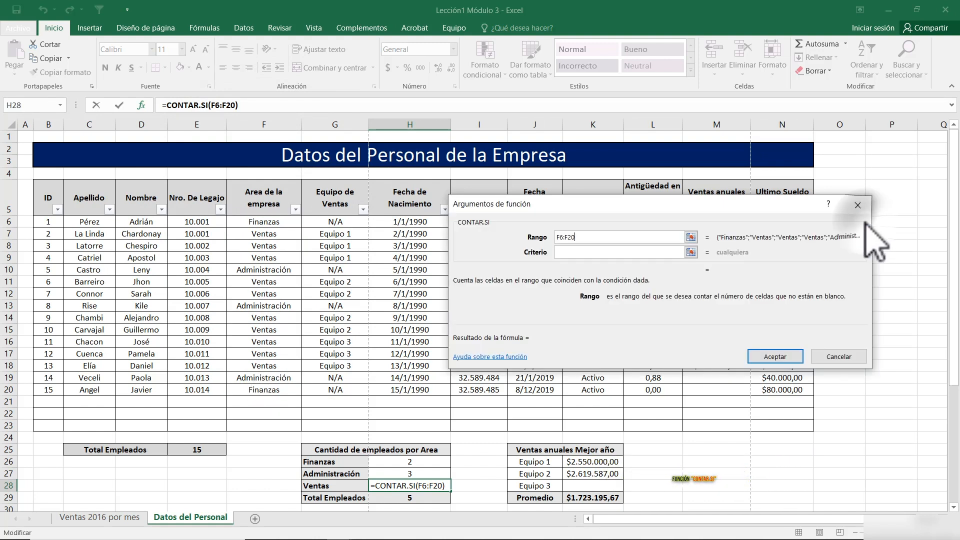
{"action": "left_click", "coordinate": [567, 254]}
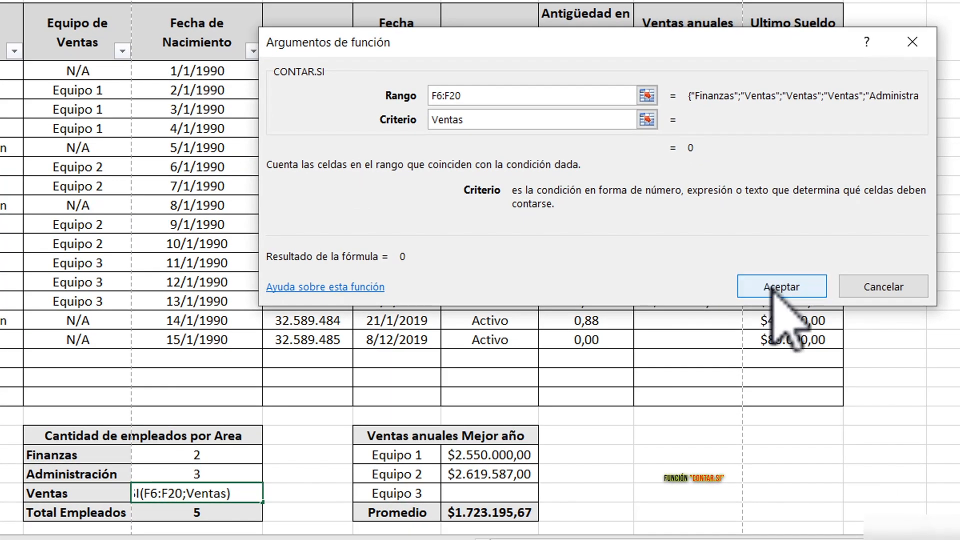
{"action": "left_click", "coordinate": [774, 287]}
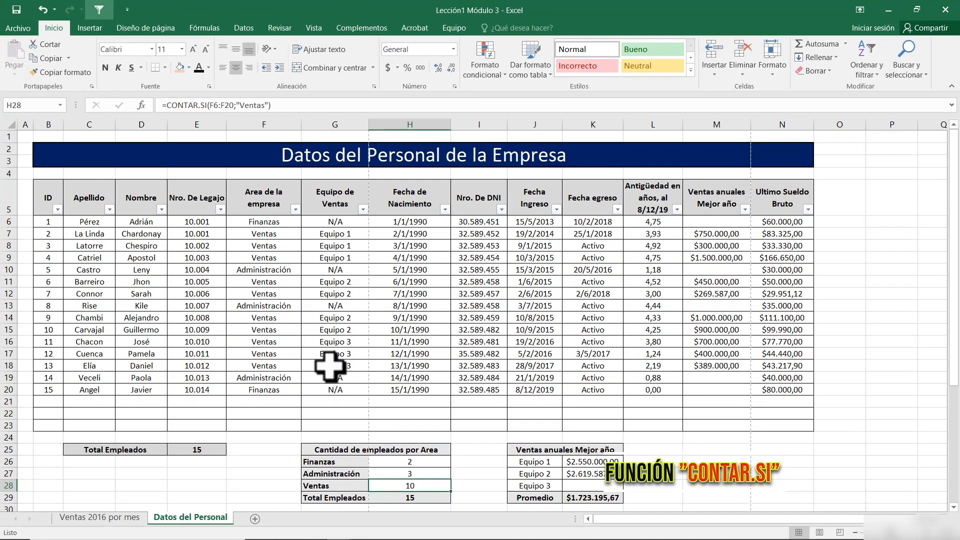
Step: Filter the Area de la empresa column to show only Ventas
{"action": "left_click", "coordinate": [295, 209]}
{"action": "left_click", "coordinate": [172, 331]}
{"action": "left_click", "coordinate": [172, 361]}
{"action": "left_click", "coordinate": [225, 426]}
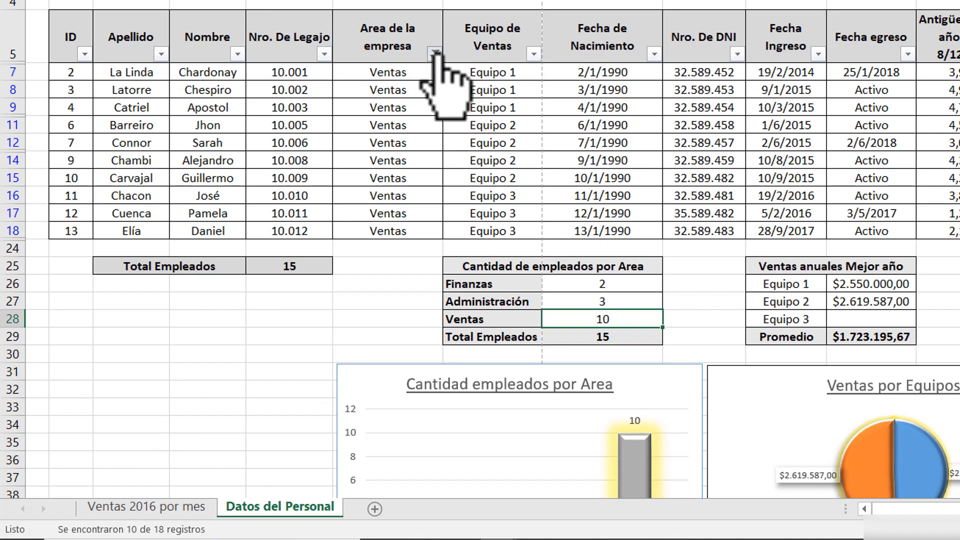
Step: Show all areas again in the Area de la empresa column
{"action": "left_click", "coordinate": [435, 53]}
{"action": "left_click", "coordinate": [265, 171]}
{"action": "left_click", "coordinate": [329, 370]}
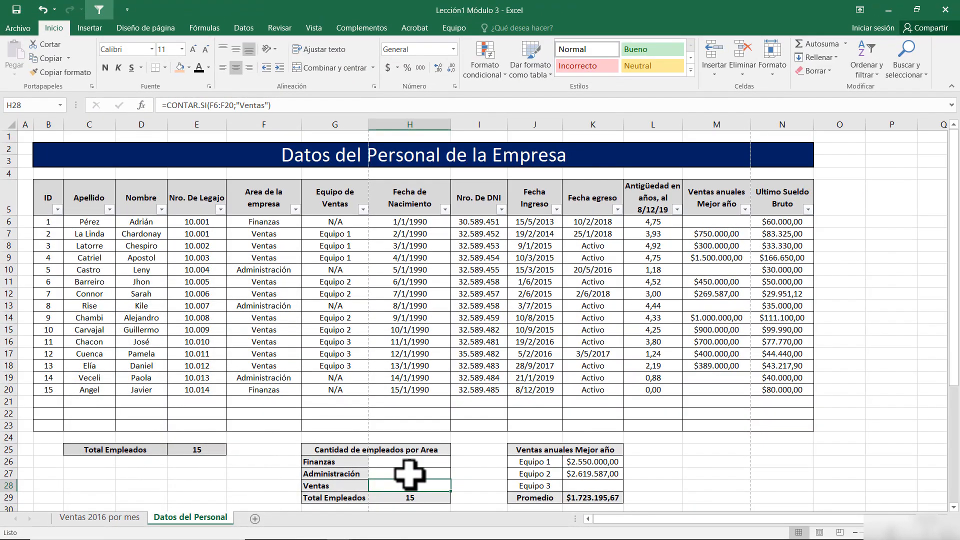
Step: Examine the CONTAR.SI formulas behind the Administración and Ventas employee counts
{"action": "left_click", "coordinate": [410, 474]}
{"action": "left_click", "coordinate": [407, 488]}
{"action": "left_click", "coordinate": [421, 474]}
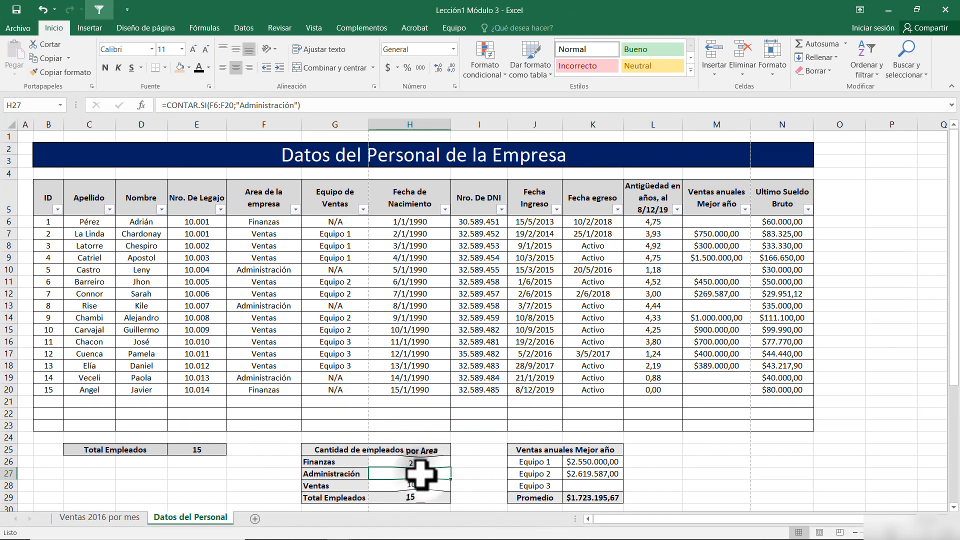
{"action": "left_click", "coordinate": [415, 485]}
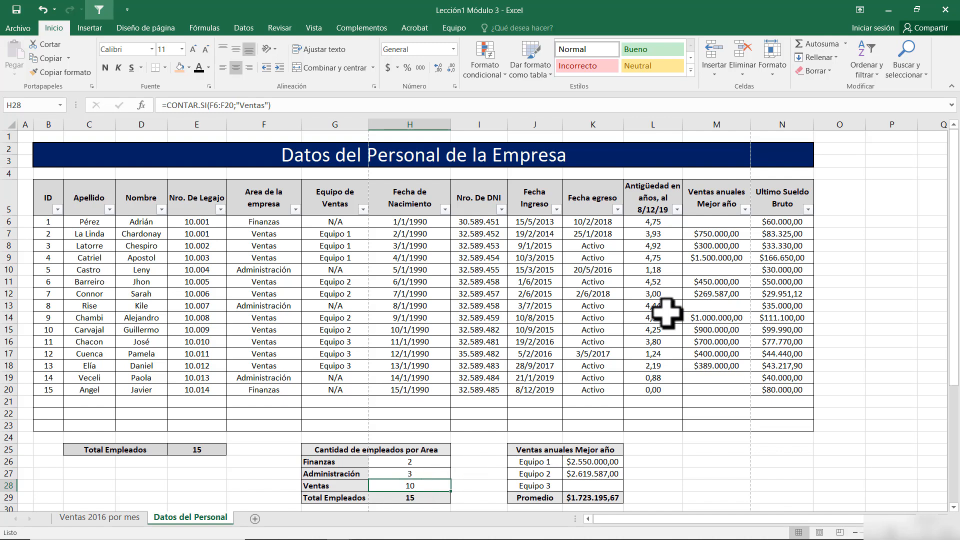
Step: Filter the Equipo de Ventas column to show only Equipo 2
{"action": "left_click", "coordinate": [363, 211]}
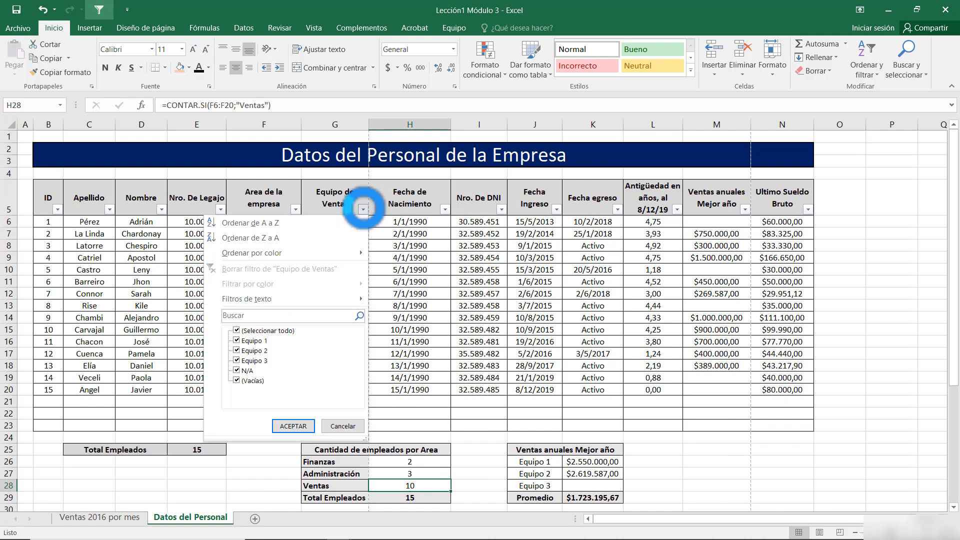
{"action": "left_click", "coordinate": [250, 330]}
{"action": "left_click", "coordinate": [252, 350]}
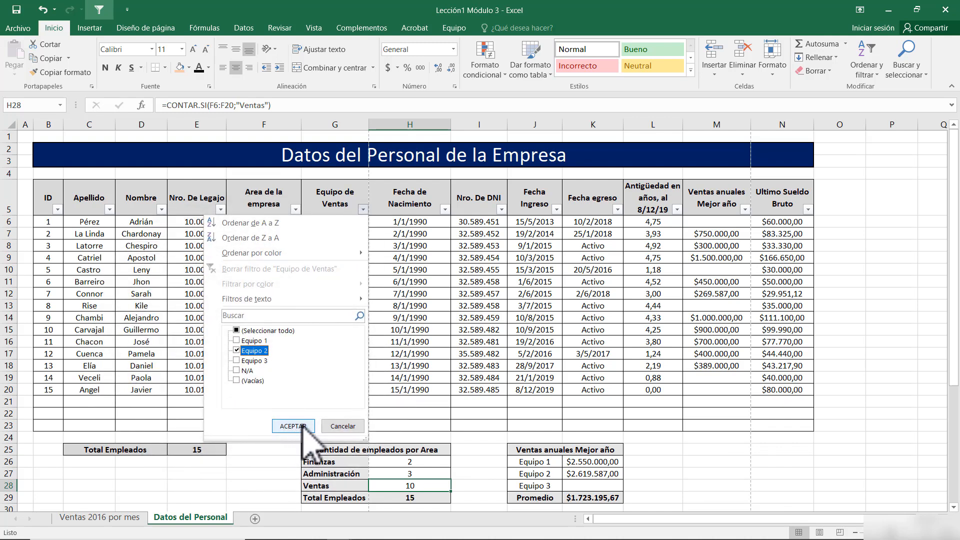
Step: Filter the Equipo de Ventas column to Equipo 2, check the sum of its annual sales, and show all teams again
{"action": "left_click", "coordinate": [302, 426]}
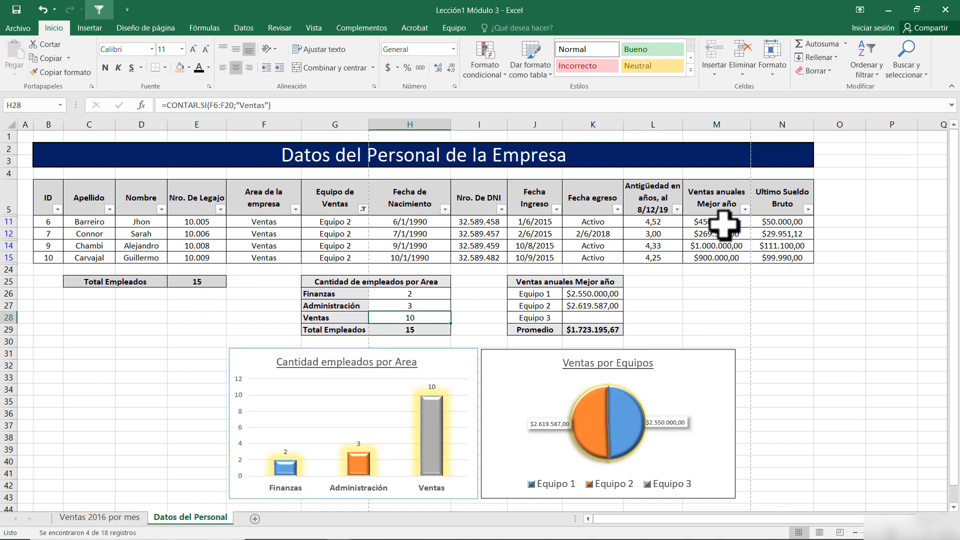
{"action": "left_click_drag", "start_coordinate": [725, 218], "coordinate": [720, 255]}
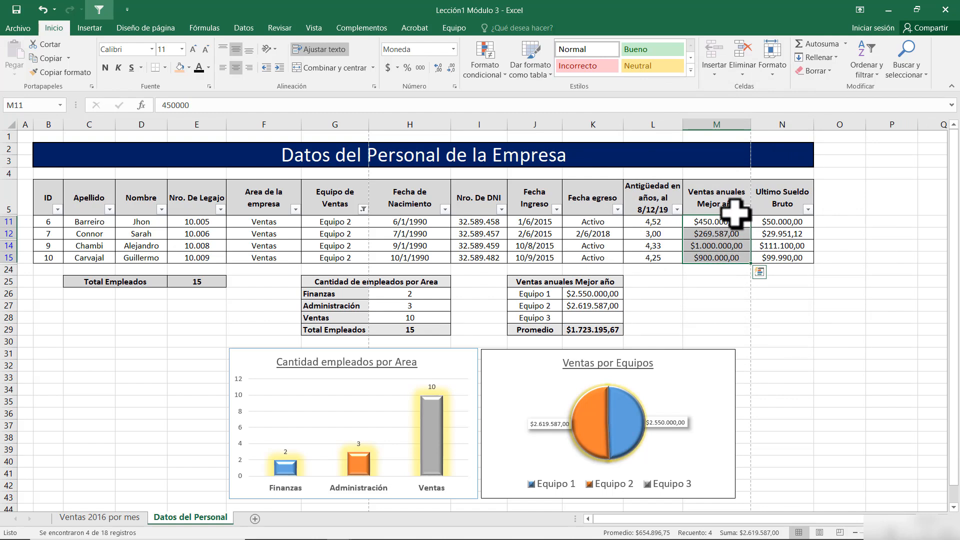
{"action": "left_click", "coordinate": [363, 209]}
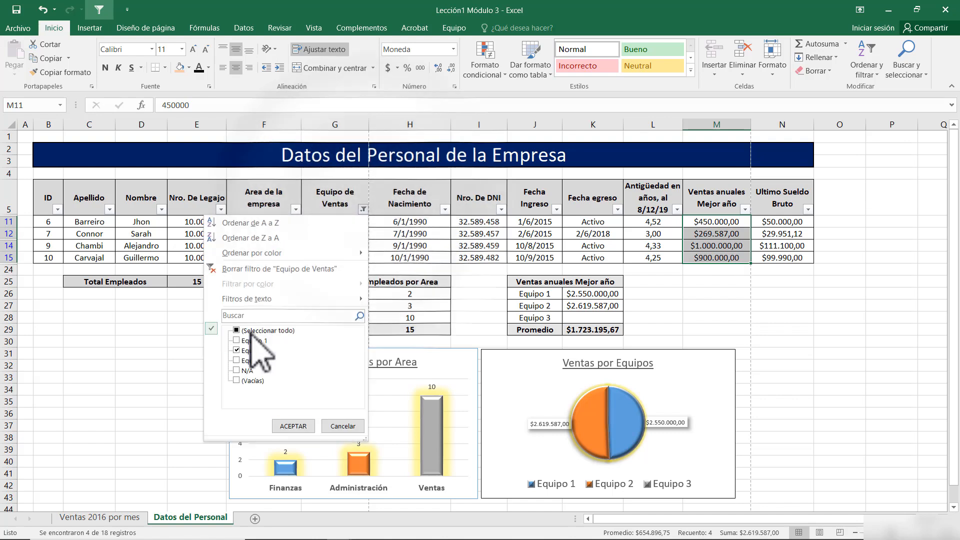
{"action": "left_click", "coordinate": [293, 426]}
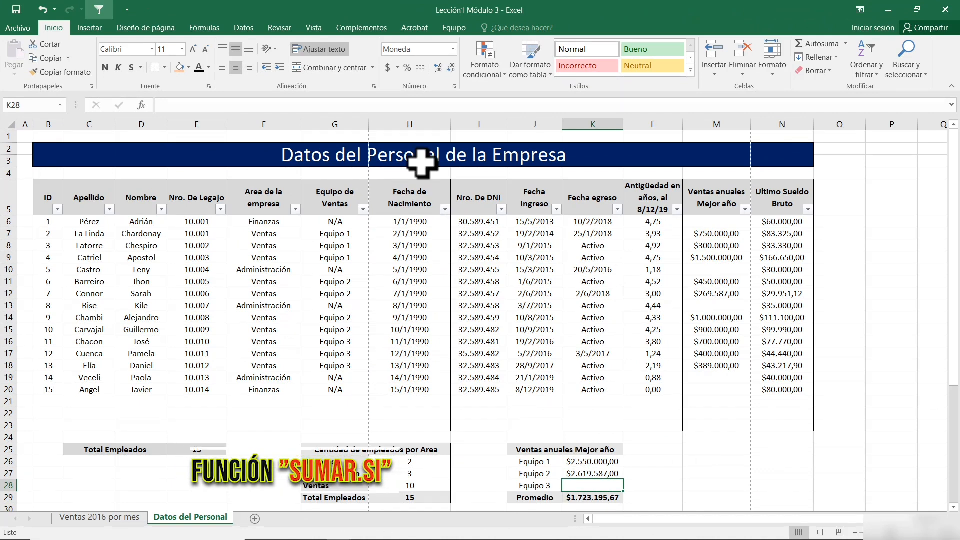
Step: Start a SUMAR.SI function in the Equipo 3 sales cell K28 and set its range to G6:G23
{"action": "left_click", "coordinate": [143, 104]}
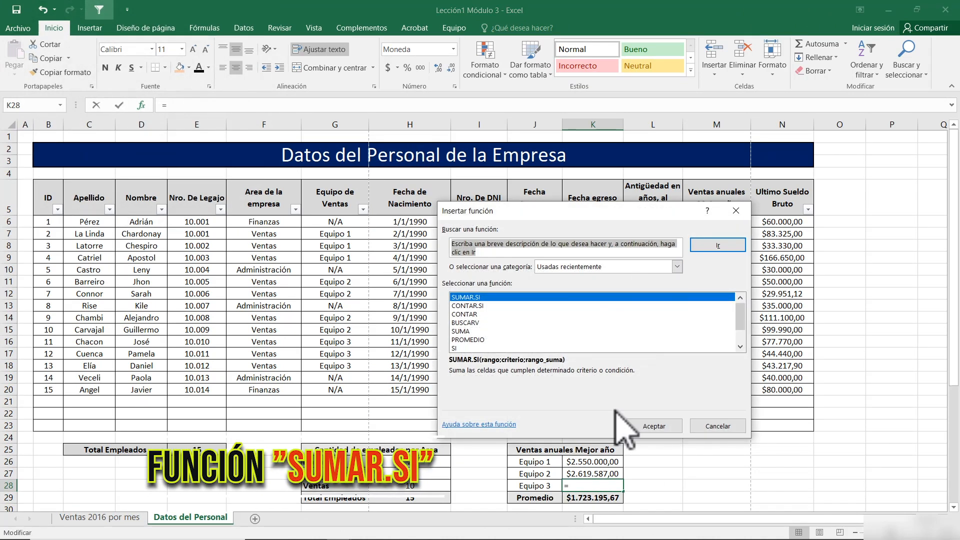
{"action": "left_click", "coordinate": [655, 427]}
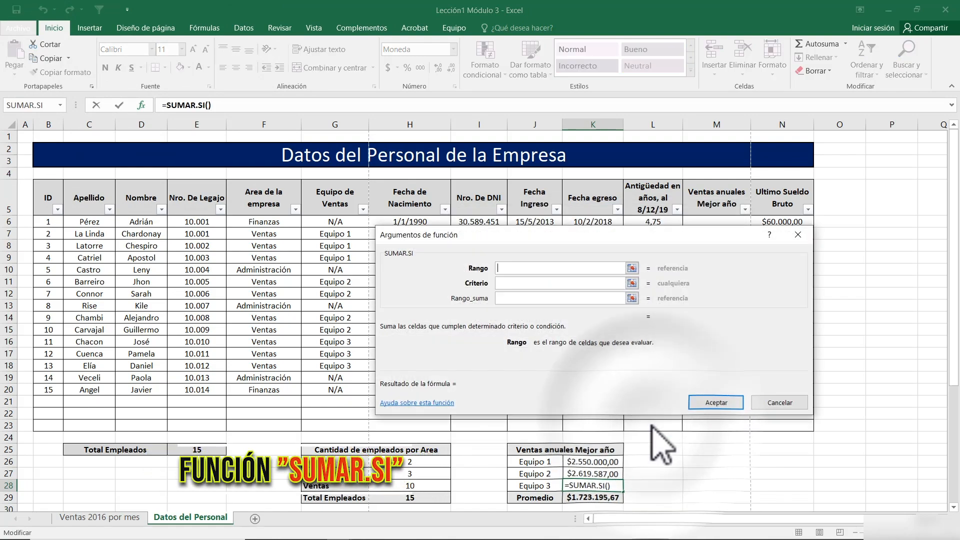
{"action": "left_click_drag", "start_coordinate": [539, 244], "coordinate": [209, 281]}
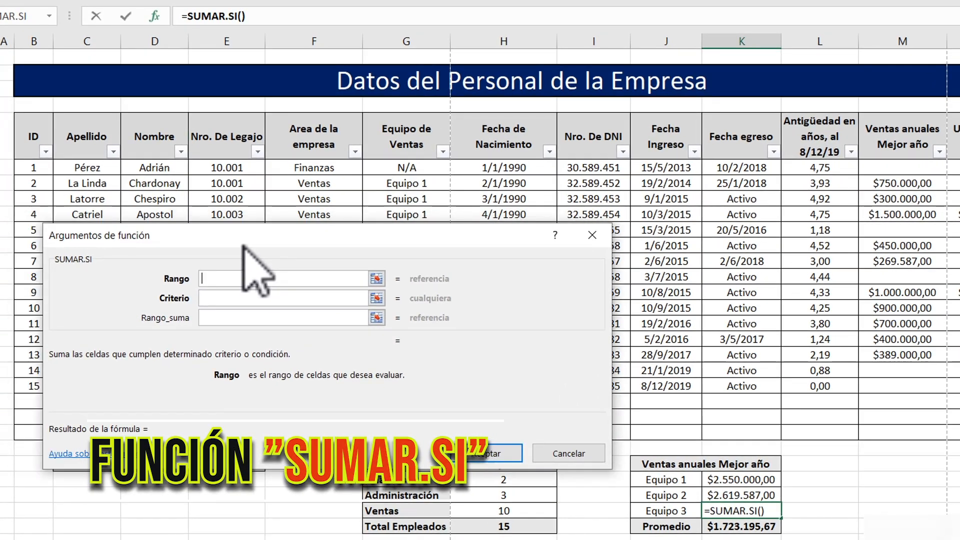
{"action": "left_click_drag", "start_coordinate": [244, 246], "coordinate": [793, 200]}
{"action": "left_click", "coordinate": [925, 232]}
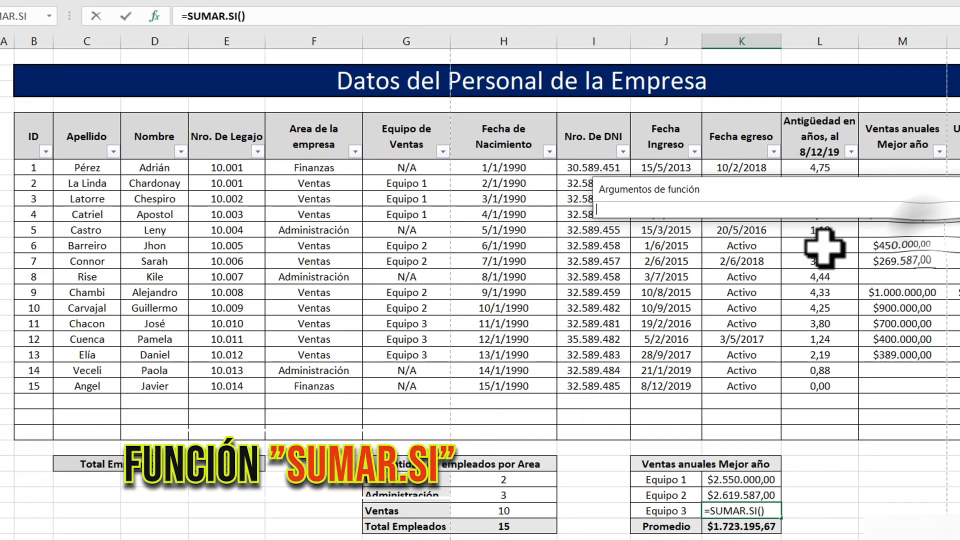
{"action": "left_click_drag", "start_coordinate": [415, 163], "coordinate": [410, 425]}
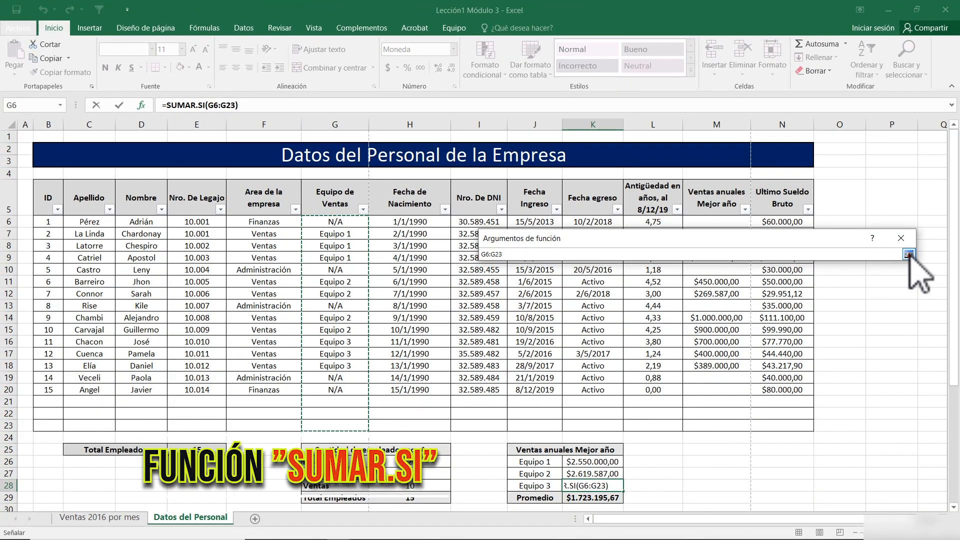
{"action": "left_click", "coordinate": [909, 254]}
Step: Set the SUMAR.SI criterion to Equipo 3 and the sum range to M6:M23, and accept the function
{"action": "left_click", "coordinate": [616, 287]}
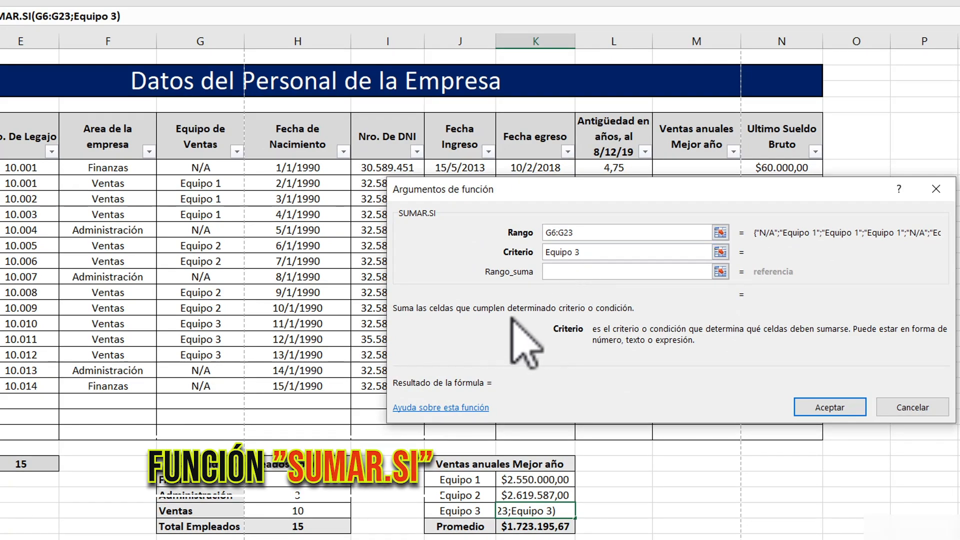
{"action": "left_click", "coordinate": [719, 272]}
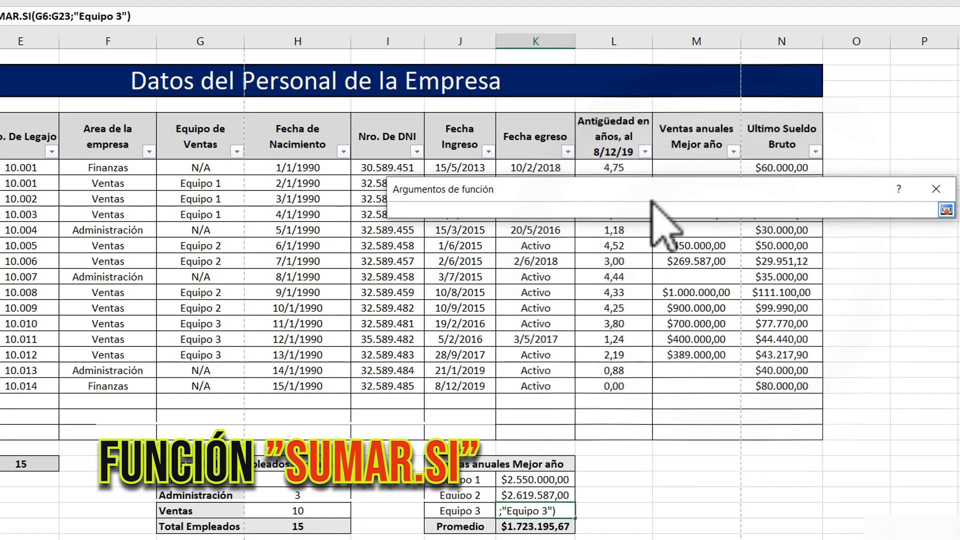
{"action": "left_click_drag", "start_coordinate": [663, 195], "coordinate": [250, 210]}
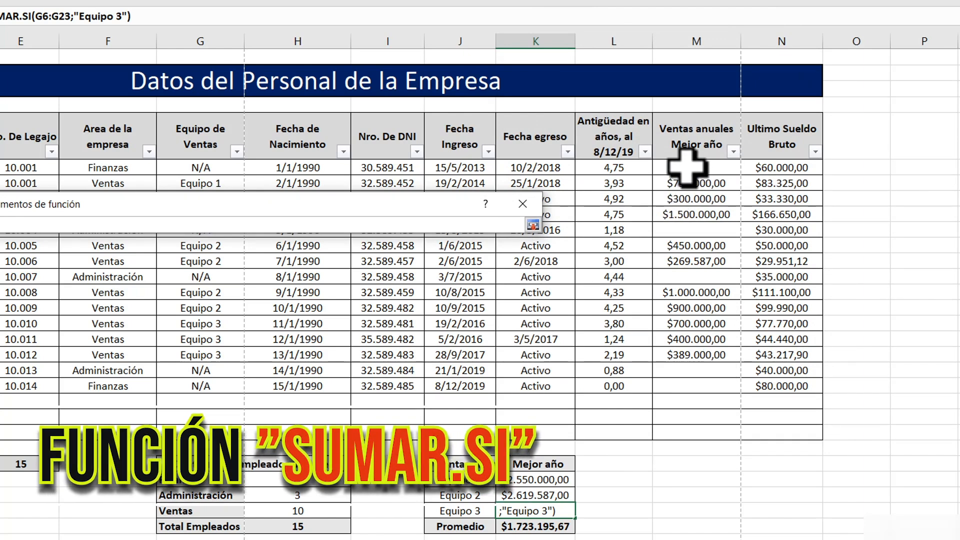
{"action": "left_click_drag", "start_coordinate": [672, 169], "coordinate": [681, 428]}
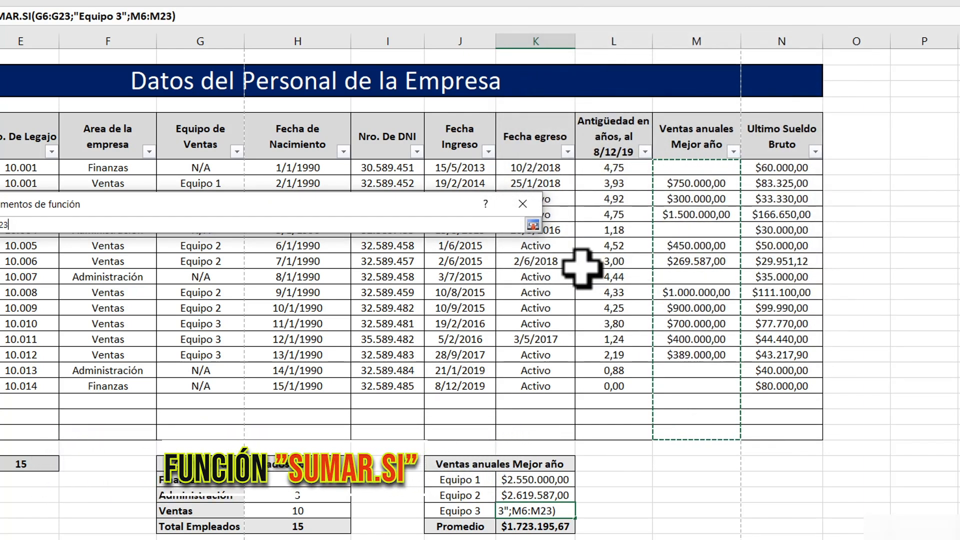
{"action": "left_click", "coordinate": [533, 224]}
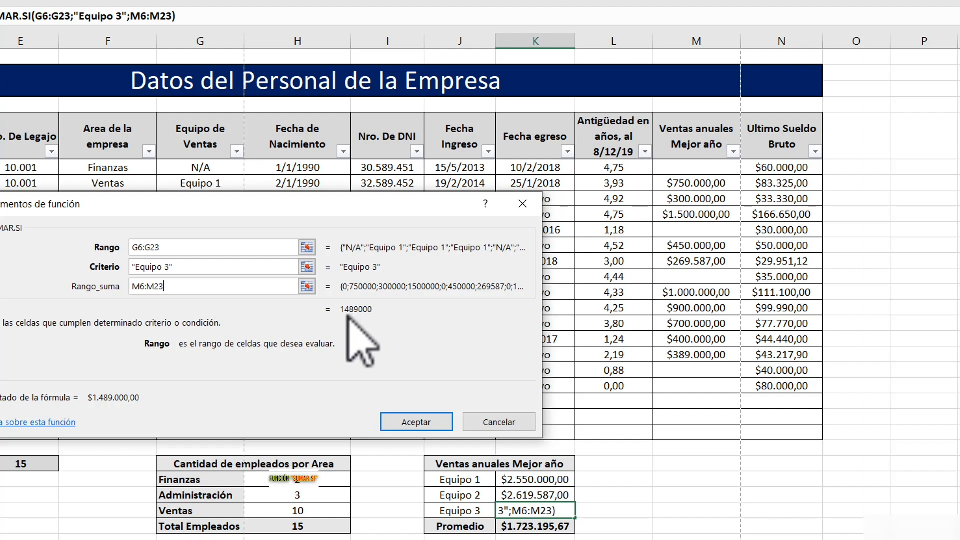
{"action": "left_click", "coordinate": [416, 422]}
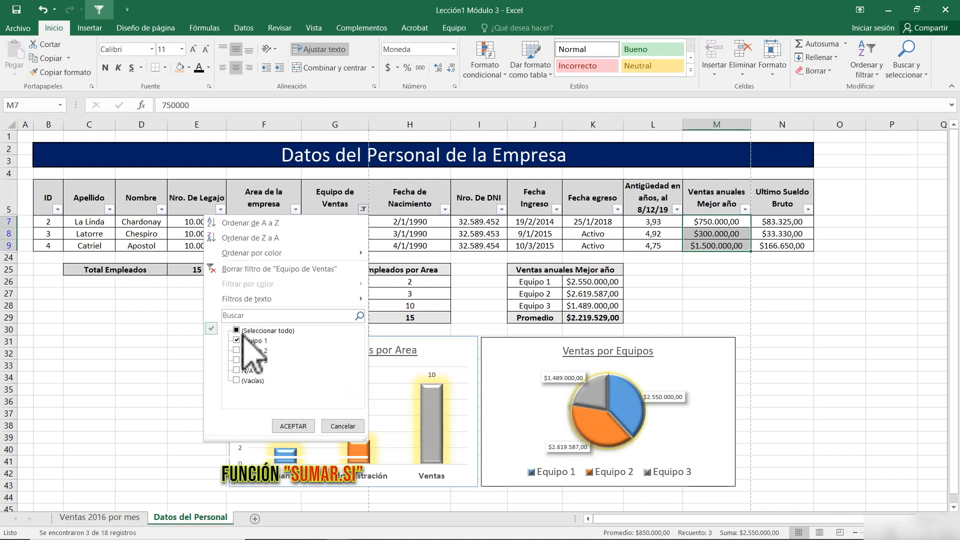
Step: Filter the Equipo de Ventas column to Equipo 3 and compare the sum of its annual sales with K28
{"action": "left_click", "coordinate": [293, 424]}
{"action": "left_click_drag", "start_coordinate": [700, 223], "coordinate": [713, 245]}
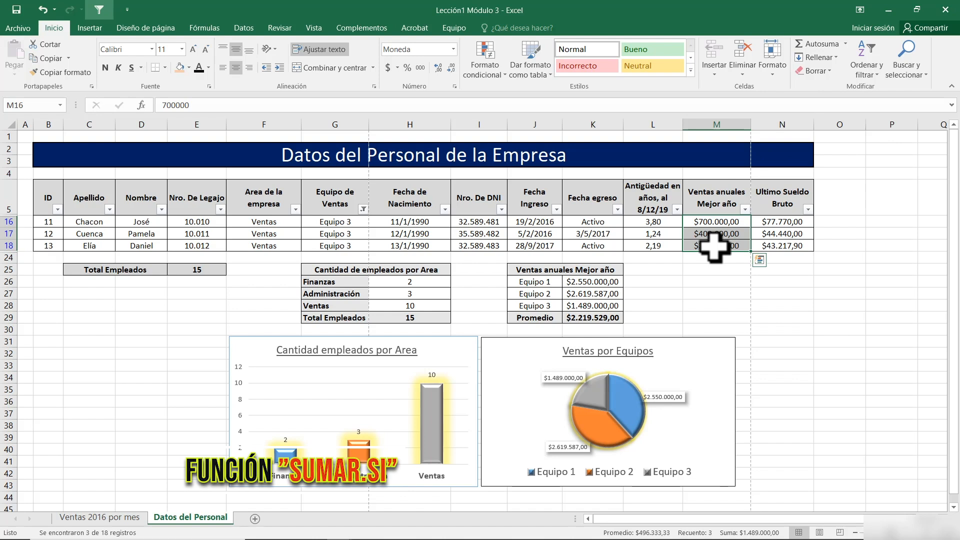
{"action": "left_click", "coordinate": [599, 306]}
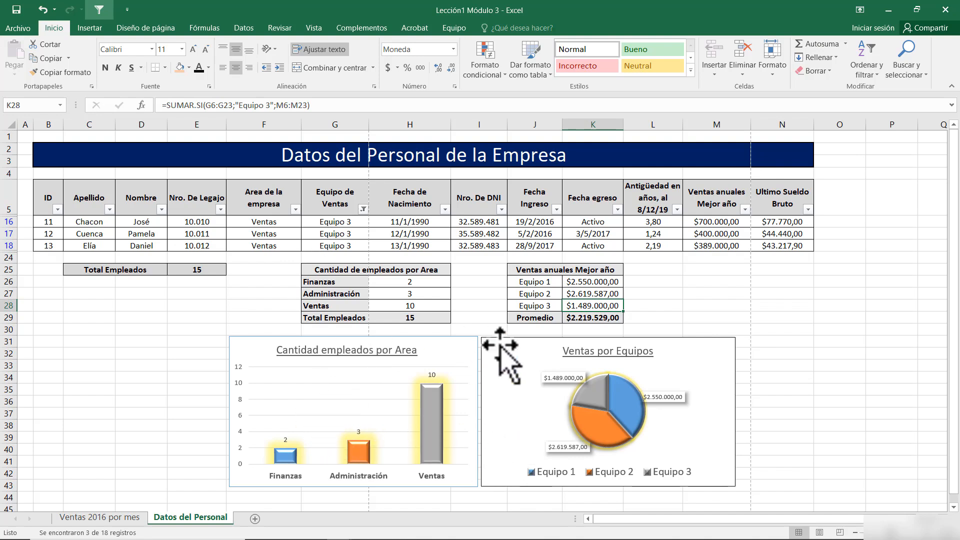
Step: Replace the Ventas employee count in H28 with 15 to test how the area chart responds
{"action": "left_click_drag", "start_coordinate": [424, 282], "coordinate": [424, 300]}
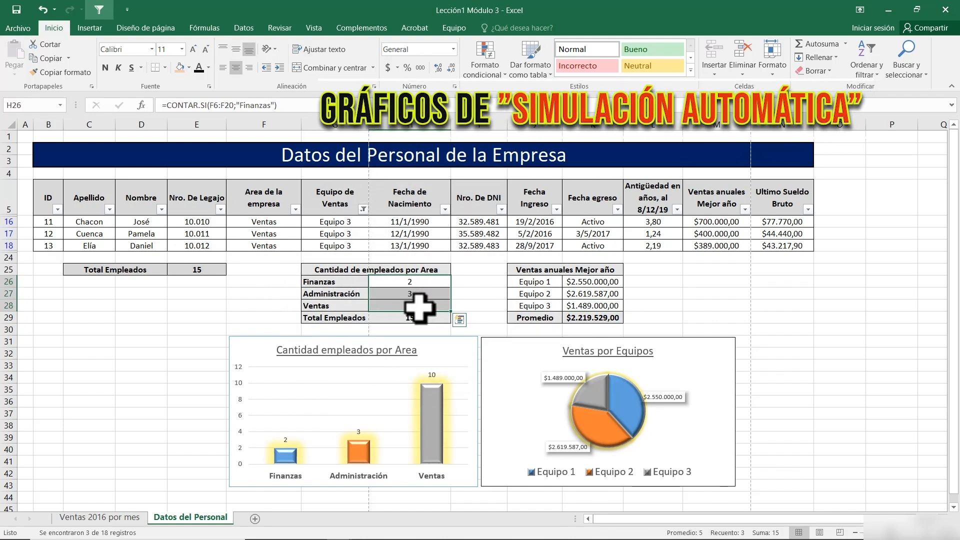
{"action": "left_click", "coordinate": [418, 307]}
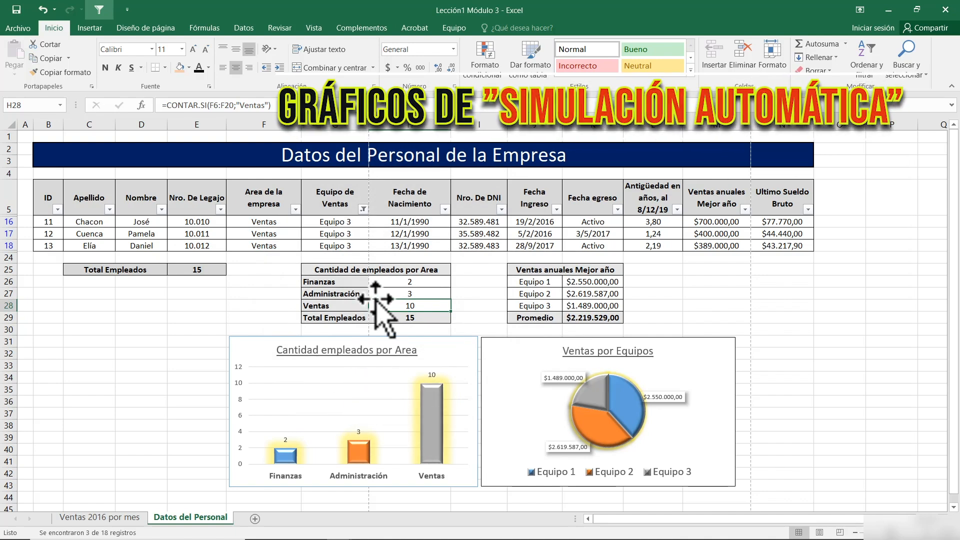
{"action": "key", "text": "Delete"}
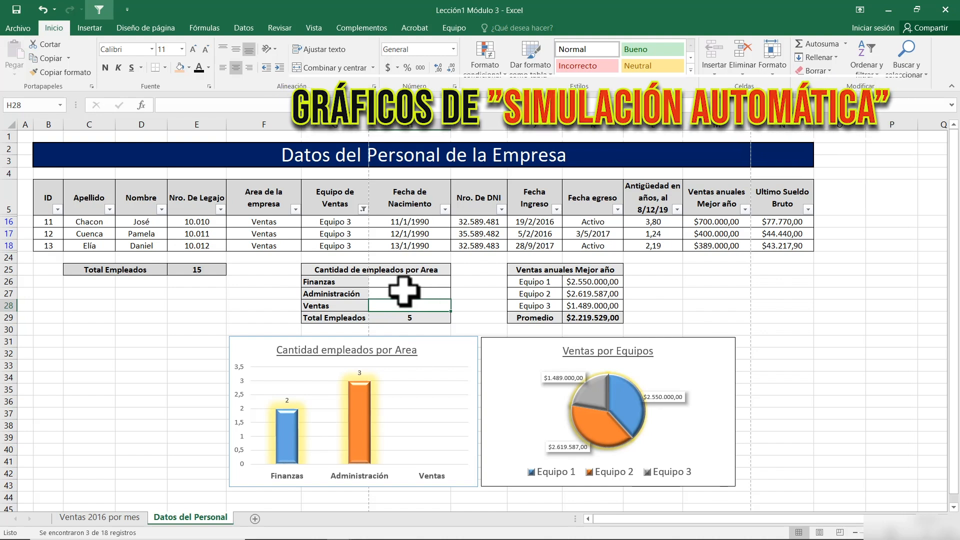
{"action": "type", "text": "15"}
{"action": "key", "text": "Return"}
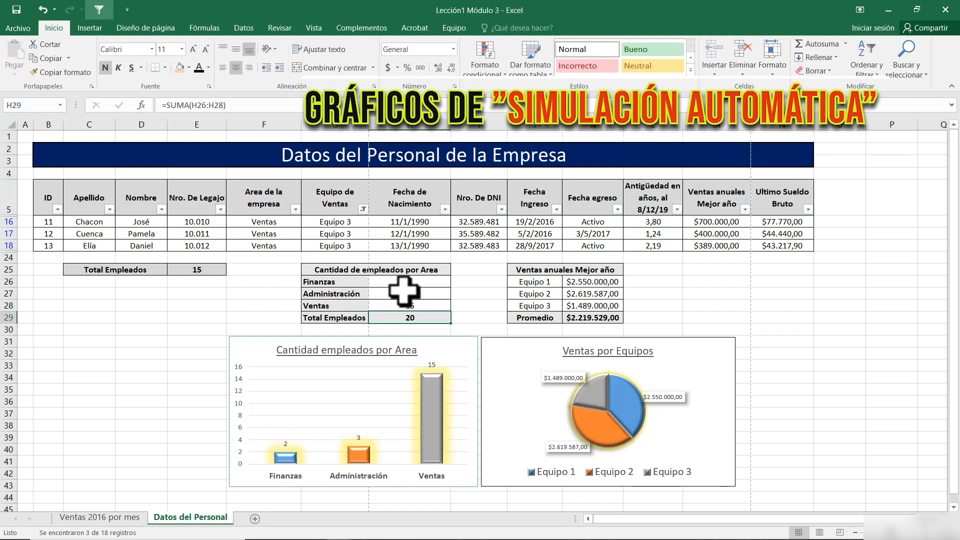
Step: Set the Administración employee count to 18 and the Finanzas employee count to 36
{"action": "left_click", "coordinate": [407, 294]}
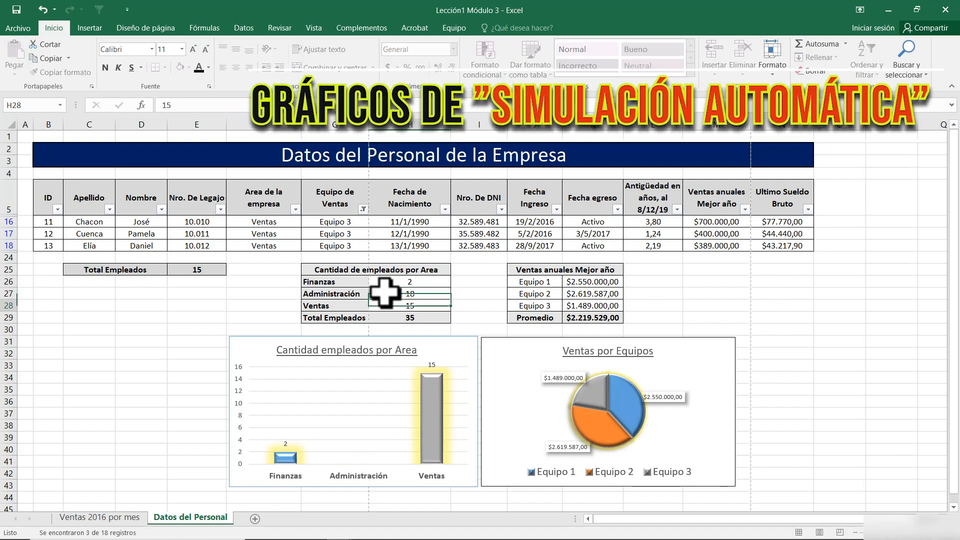
{"action": "type", "text": "18"}
{"action": "key", "text": "Return"}
{"action": "left_click", "coordinate": [404, 281]}
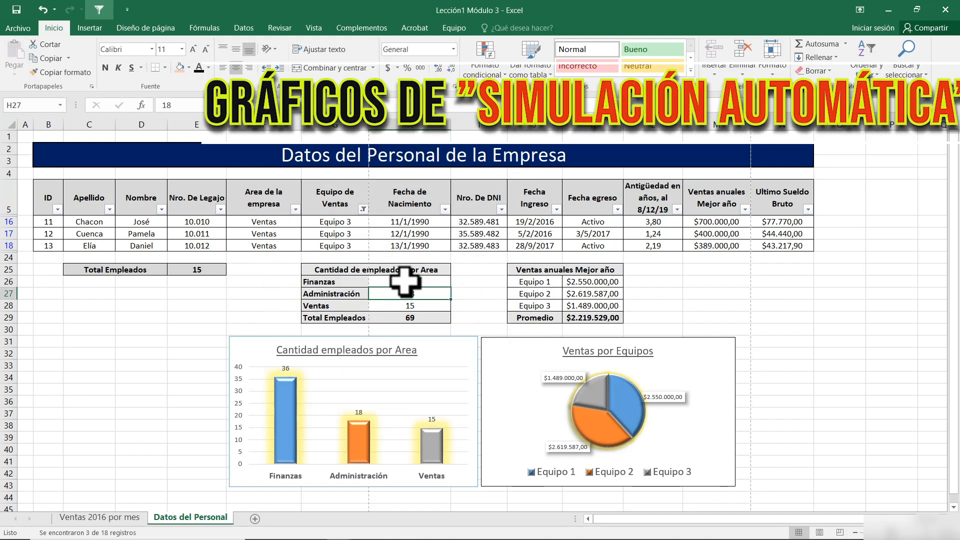
Step: Undo the trial employee counts for all three areas until the original Ventas formula is restored
{"action": "left_click", "coordinate": [43, 10]}
{"action": "left_click", "coordinate": [42, 9]}
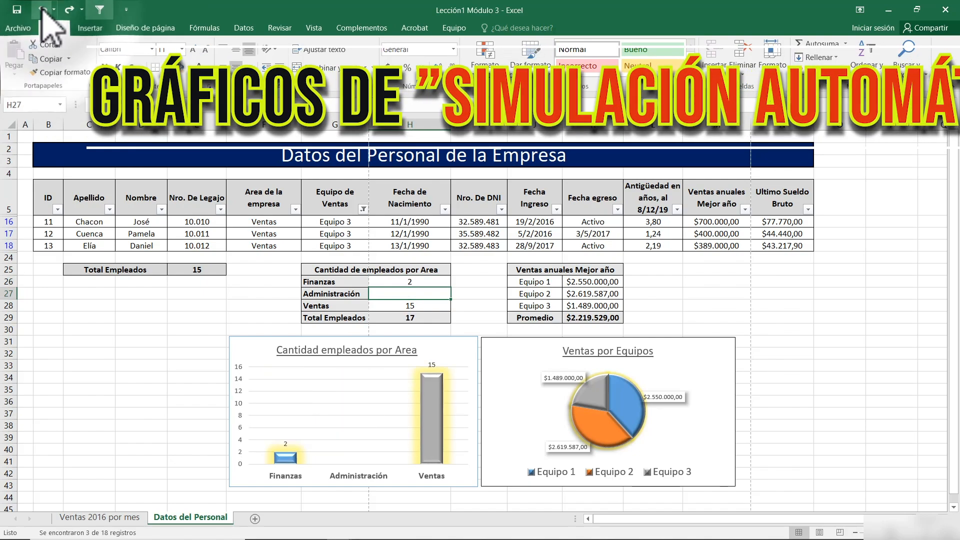
{"action": "left_click", "coordinate": [43, 10]}
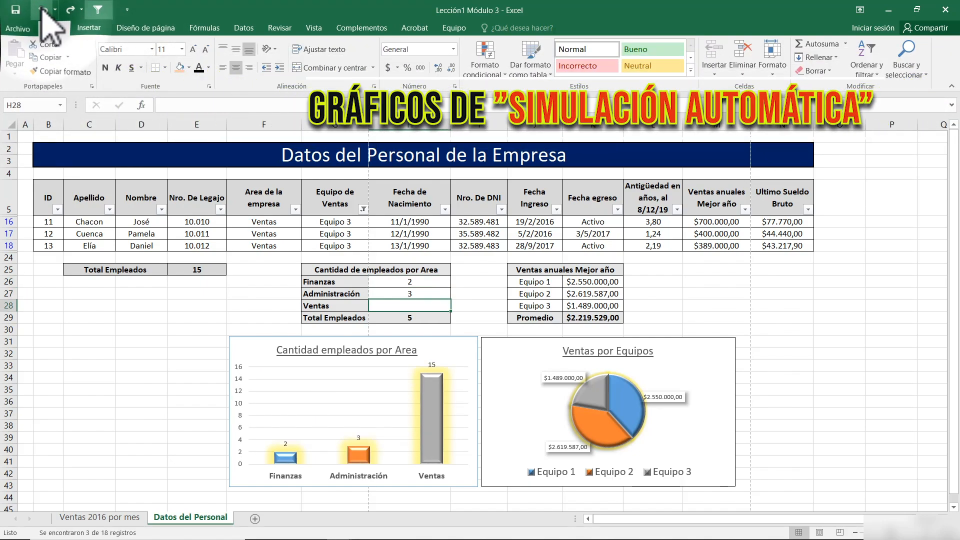
{"action": "left_click", "coordinate": [42, 10]}
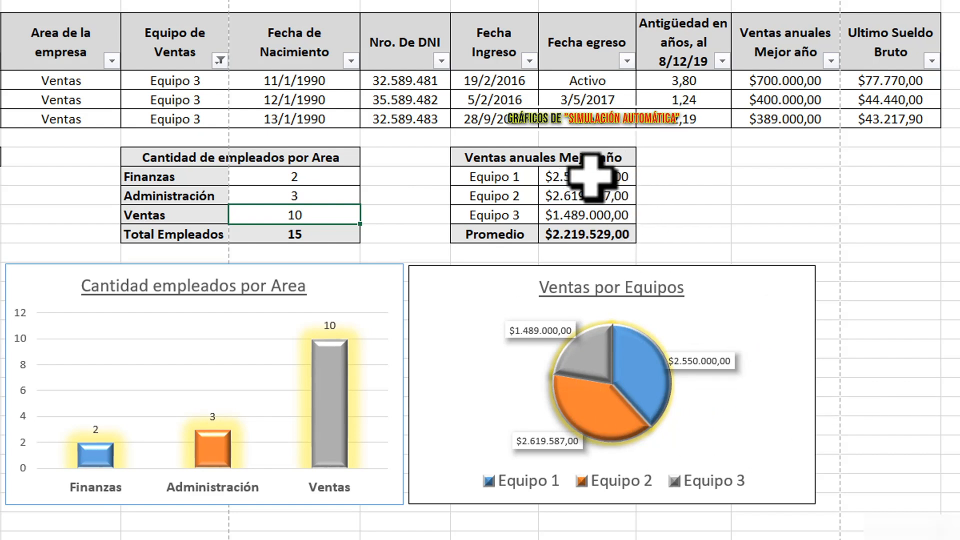
Step: Try 15000000 as the Equipo 3 annual sales in K28, and undo it to restore the SUMAR.SI formula
{"action": "left_click", "coordinate": [582, 214]}
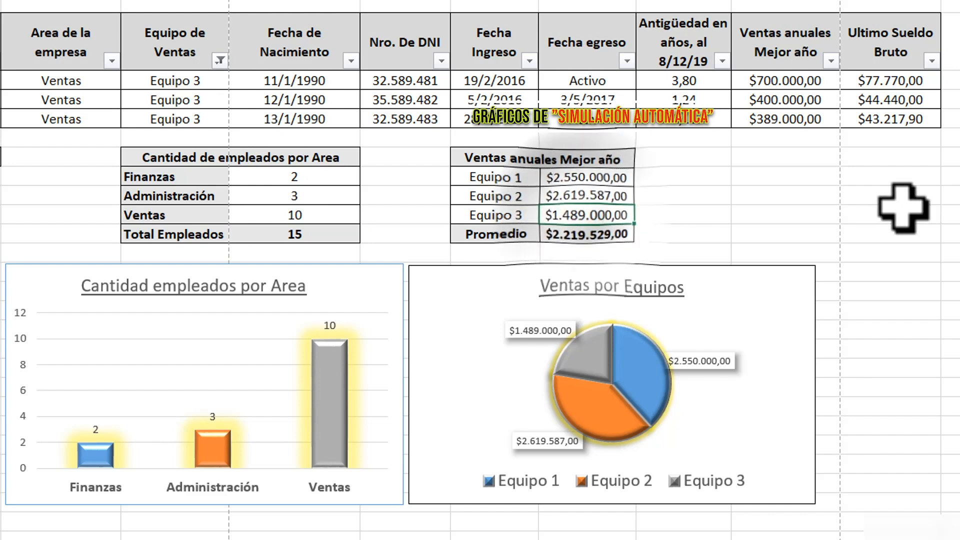
{"action": "key", "text": "Delete"}
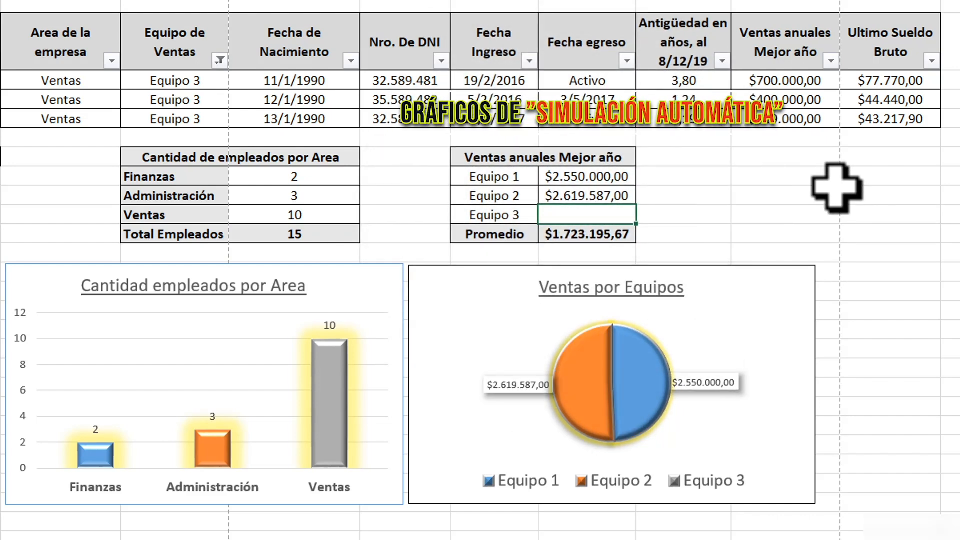
{"action": "type", "text": "15000"}
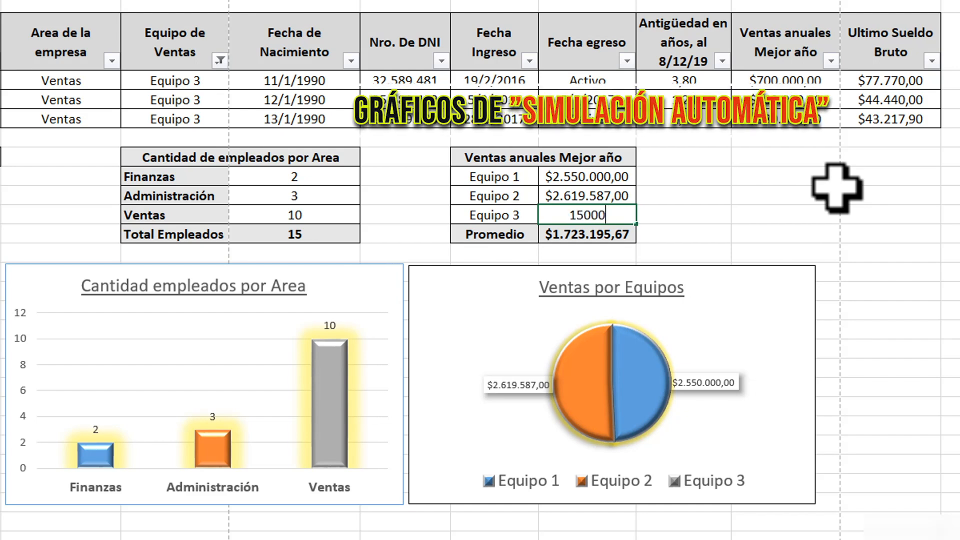
{"action": "type", "text": "000"}
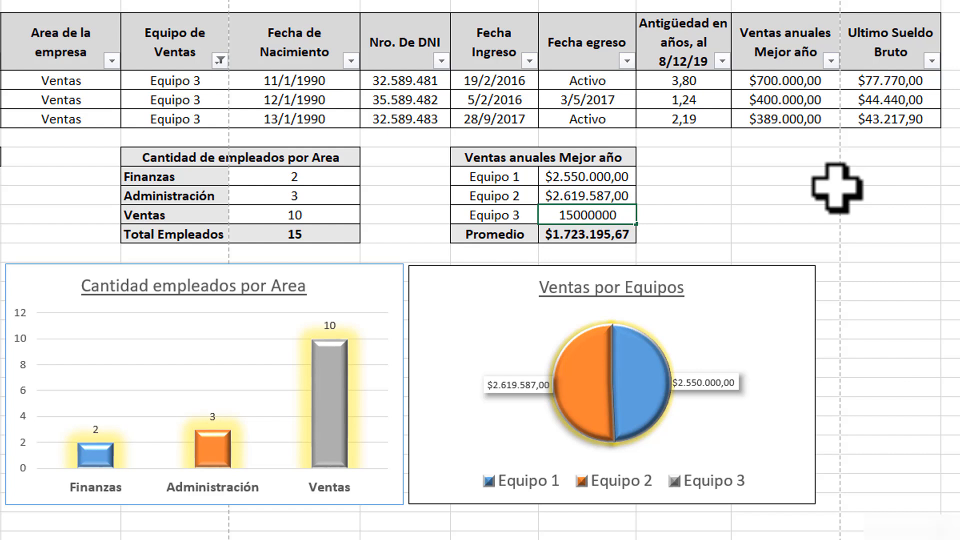
{"action": "key", "text": "Return"}
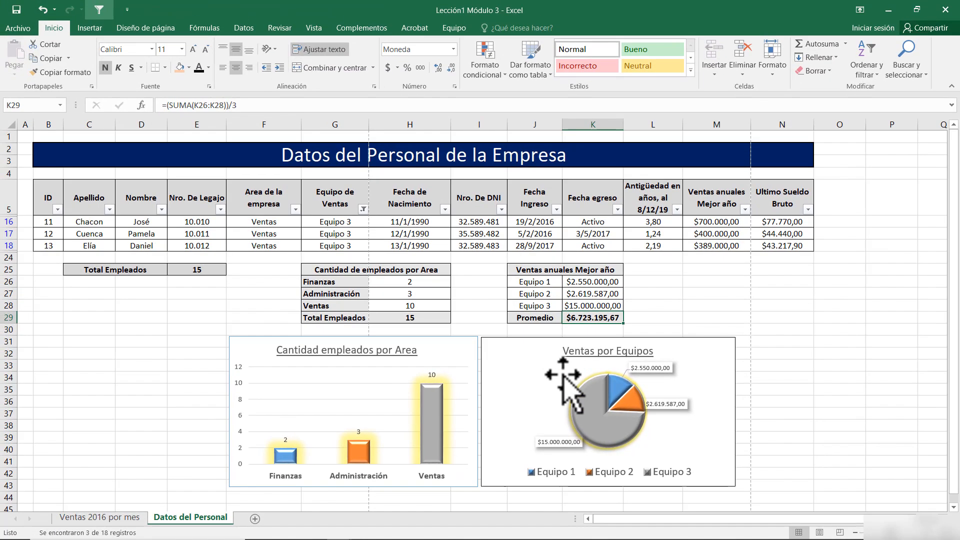
{"action": "left_click", "coordinate": [43, 10]}
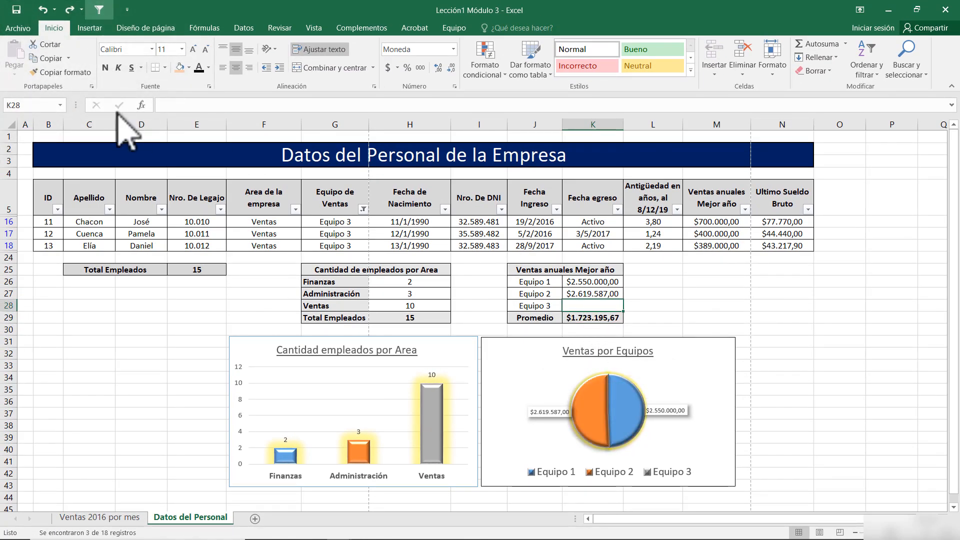
{"action": "key", "text": "ctrl+y"}
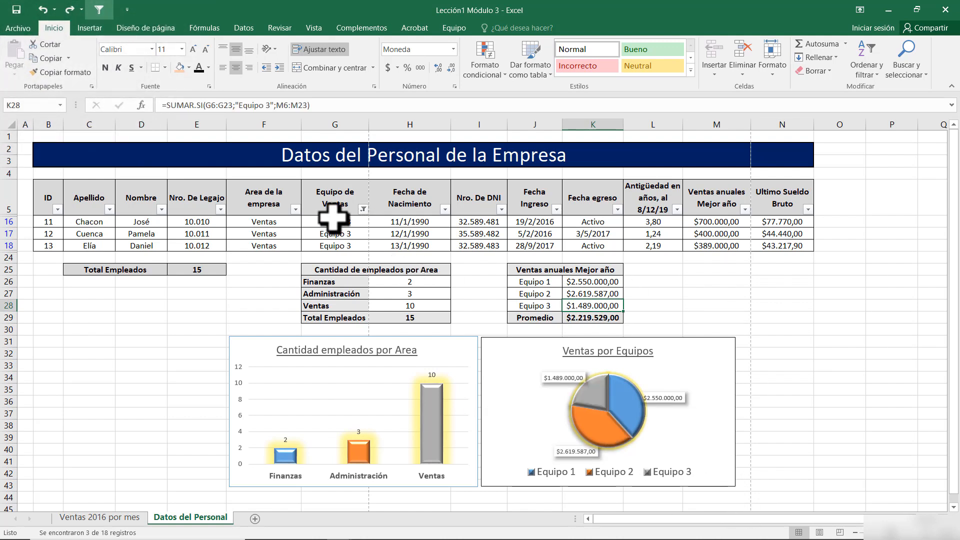
Step: Select all values in the Equipo de Ventas filter to show every team again
{"action": "left_click", "coordinate": [364, 209]}
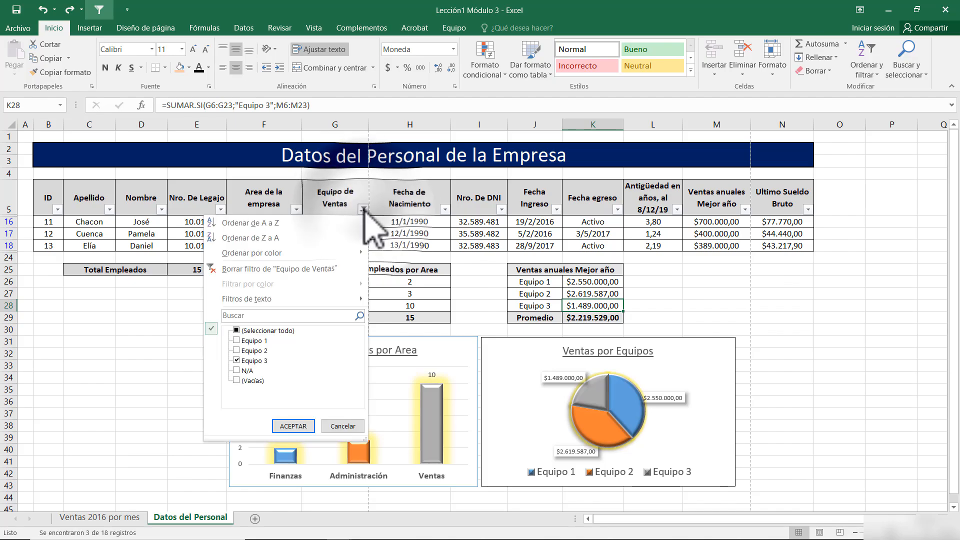
{"action": "left_click", "coordinate": [260, 331]}
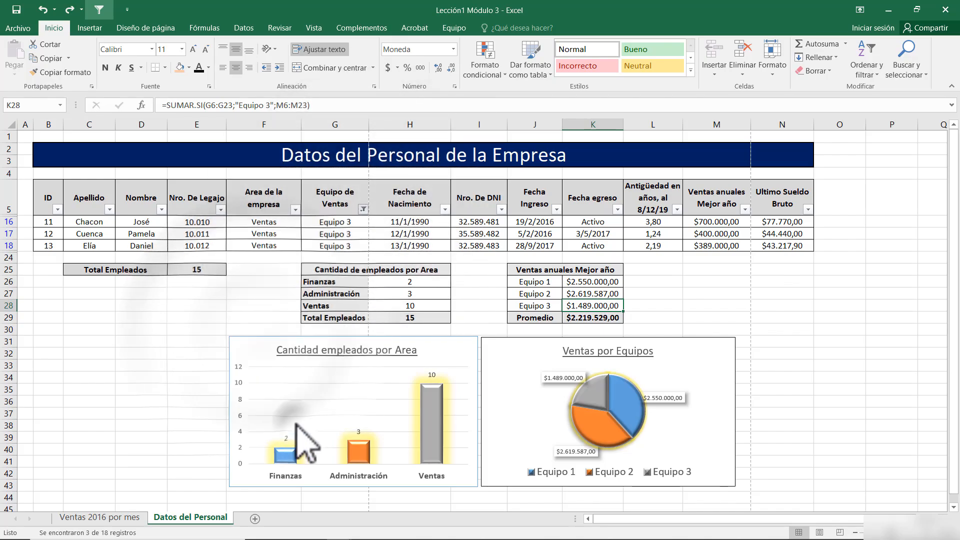
Step: Apply the Equipo de Ventas filter so that all employee rows are listed
{"action": "left_click", "coordinate": [293, 425]}
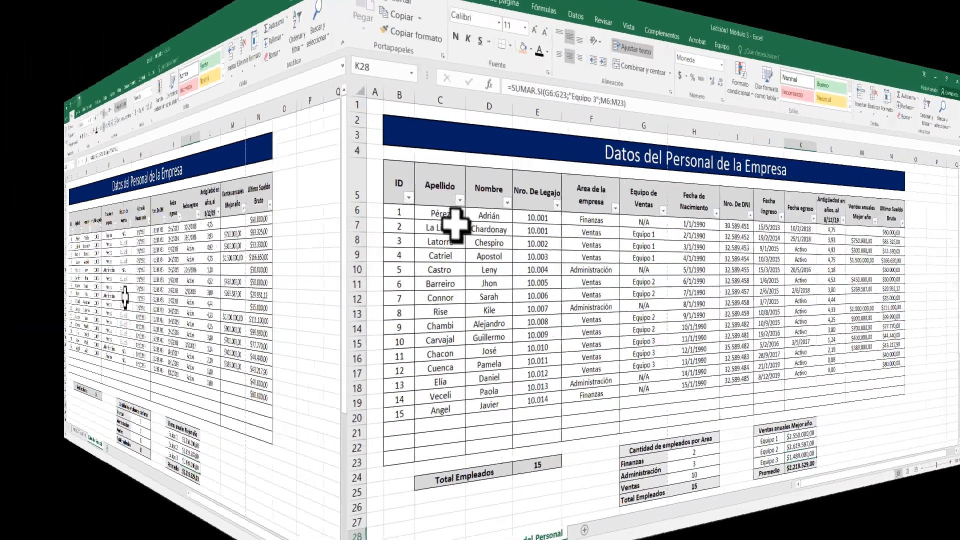
Step: Examine how the title and header rows behave while moving through the unfrozen Datos del Personal sheet
{"action": "scroll", "coordinate": [220, 246], "scroll_direction": "down", "scroll_amount": 10}
{"action": "scroll", "coordinate": [472, 320], "scroll_direction": "down", "scroll_amount": 1}
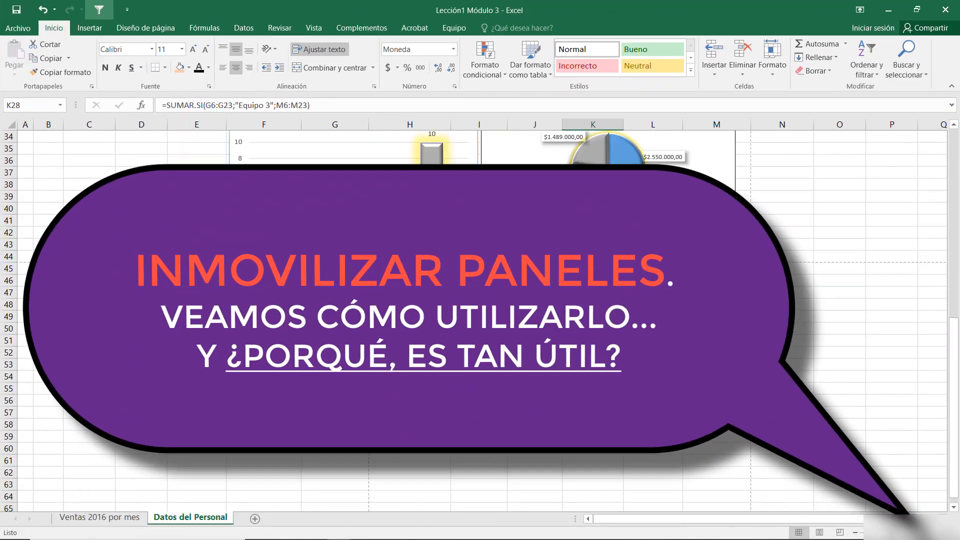
{"action": "scroll", "coordinate": [472, 320], "scroll_direction": "up", "scroll_amount": 11}
{"action": "scroll", "coordinate": [472, 320], "scroll_direction": "down", "scroll_amount": 3}
{"action": "scroll", "coordinate": [472, 320], "scroll_direction": "up", "scroll_amount": 3}
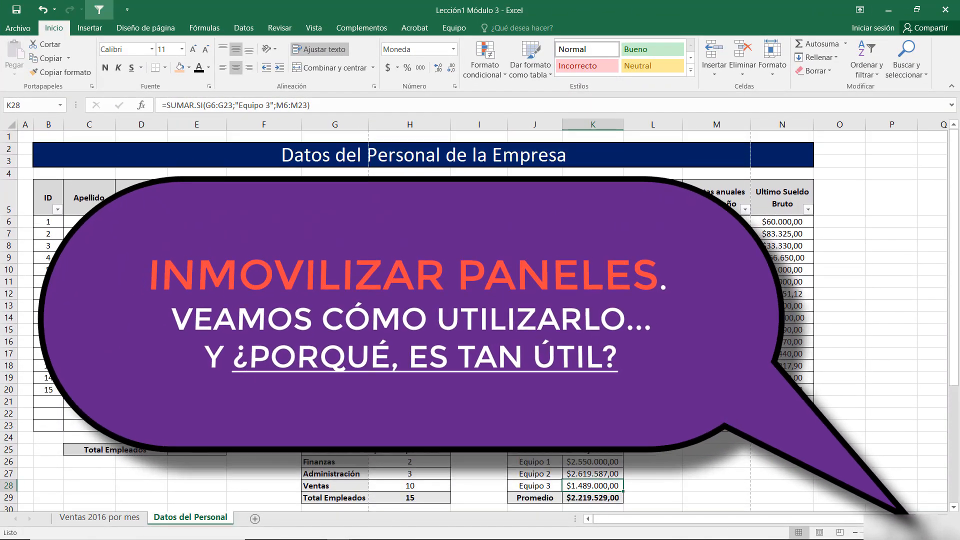
{"action": "scroll", "coordinate": [138, 245], "scroll_direction": "down", "scroll_amount": 4}
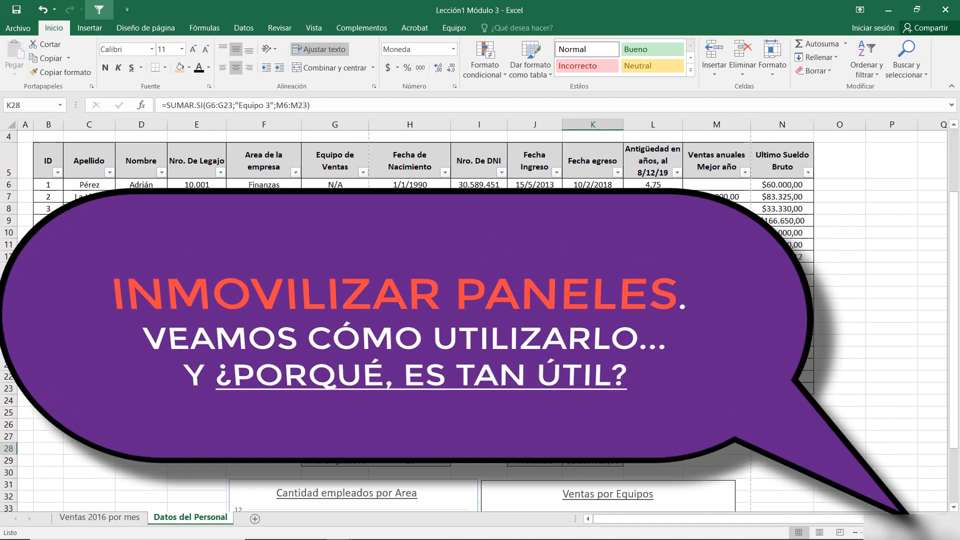
{"action": "scroll", "coordinate": [138, 245], "scroll_direction": "up", "scroll_amount": 4}
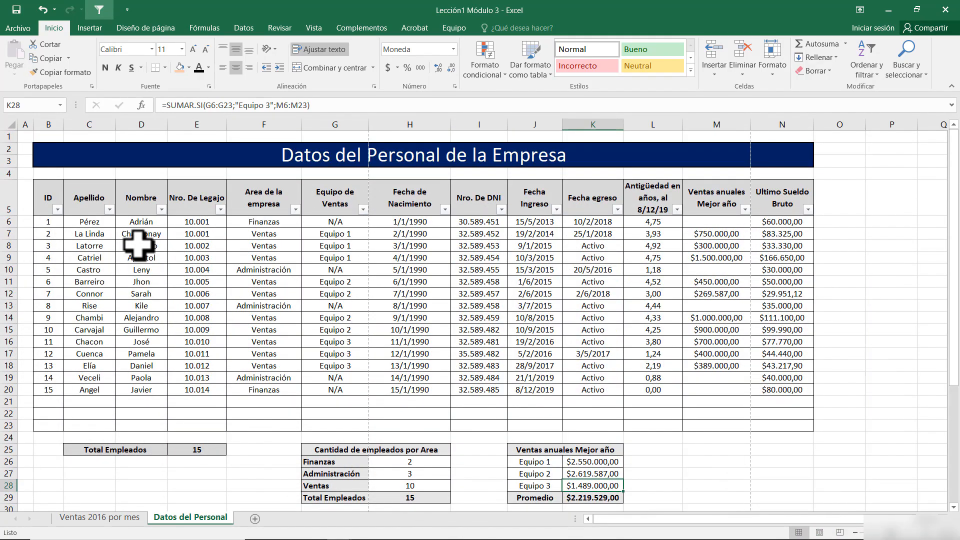
Step: Freeze the title and header rows 1 to 5 with Inmovilizar paneles, using row 6 as the split
{"action": "left_click", "coordinate": [6, 222]}
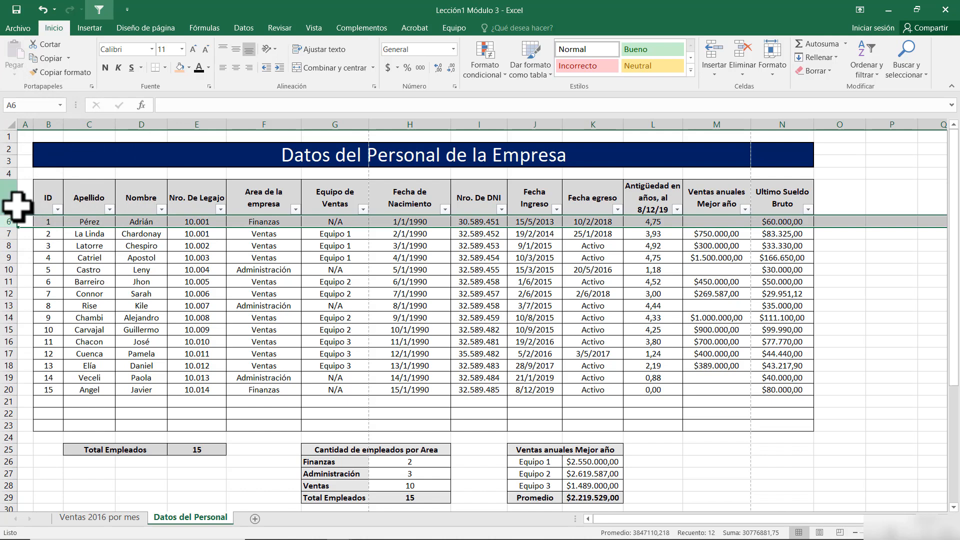
{"action": "left_click", "coordinate": [25, 206]}
{"action": "mouse_move", "coordinate": [9, 207]}
{"action": "left_mouse_down"}
{"action": "mouse_move", "coordinate": [17, 206]}
{"action": "mouse_move", "coordinate": [1, 165]}
{"action": "mouse_move", "coordinate": [4, 135]}
{"action": "left_mouse_up"}
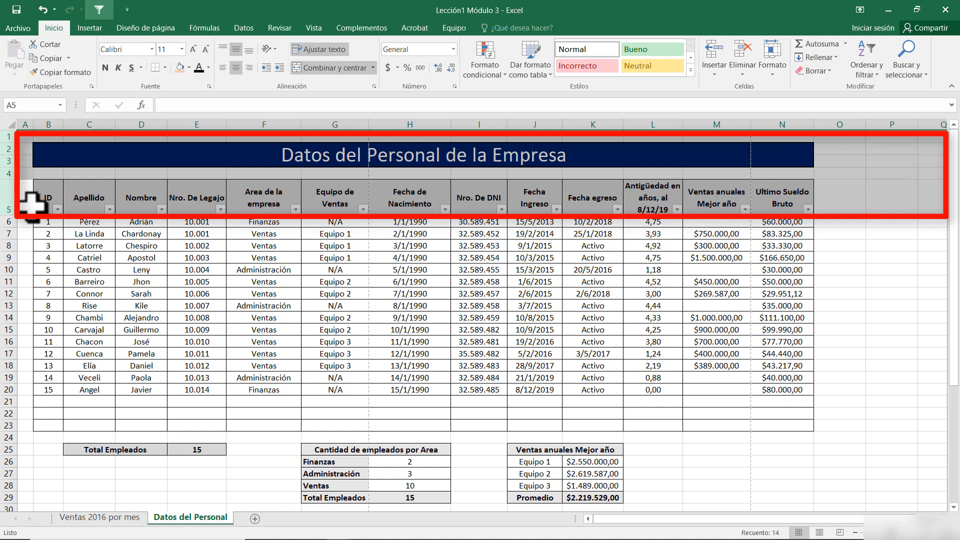
{"action": "left_click", "coordinate": [9, 222]}
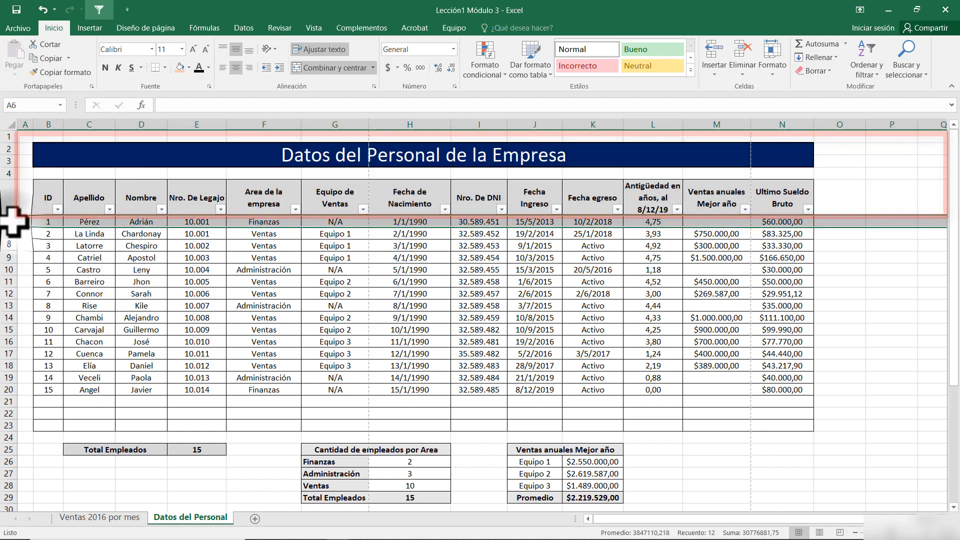
{"action": "left_click", "coordinate": [320, 28]}
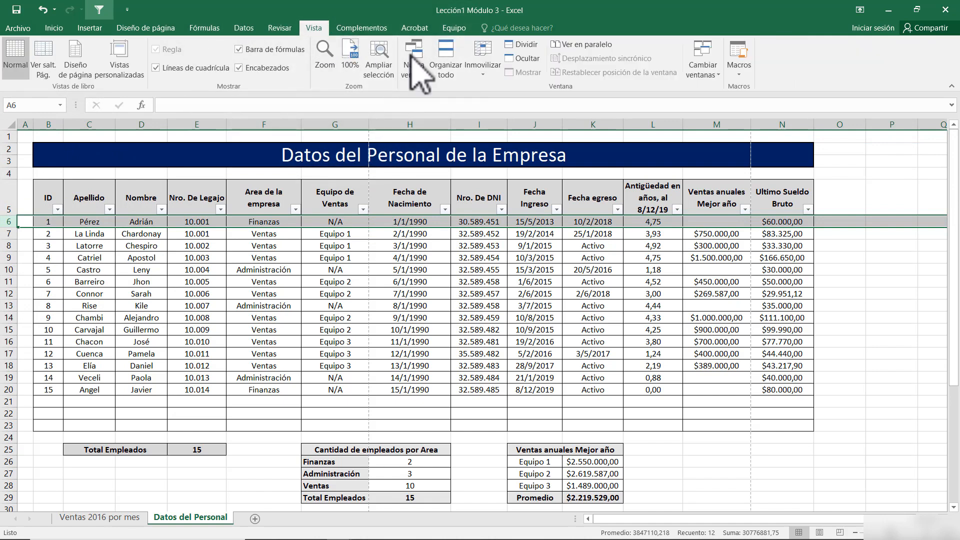
{"action": "left_click", "coordinate": [483, 72]}
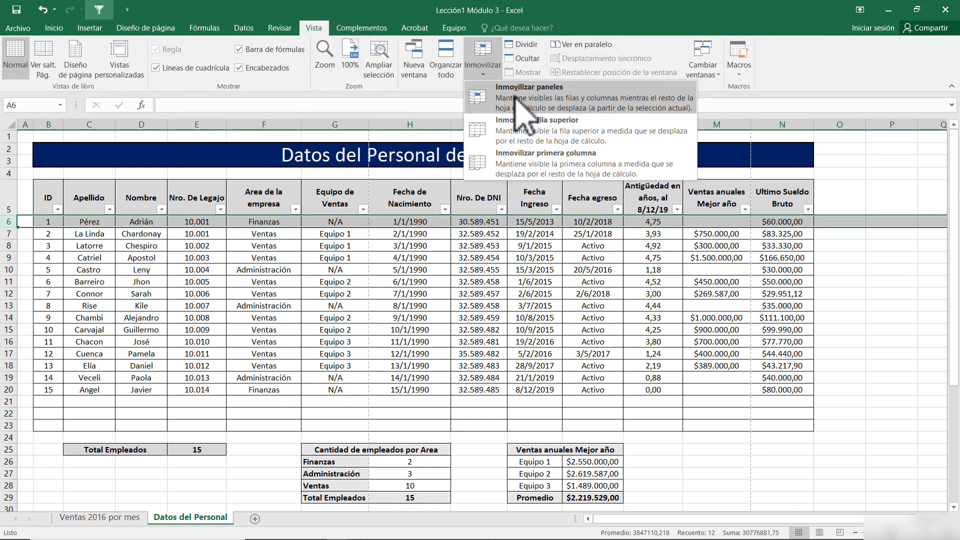
{"action": "left_click", "coordinate": [515, 96]}
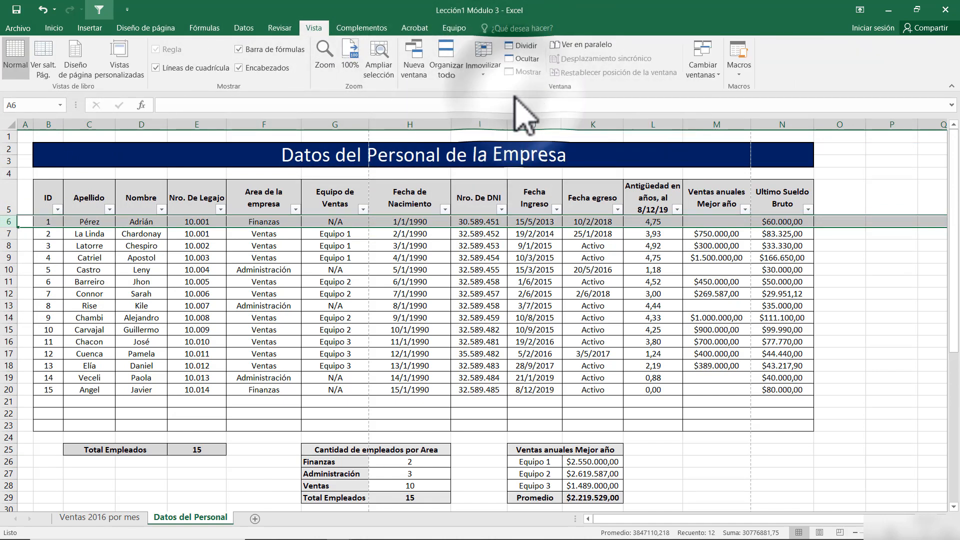
Step: Check how frozen rows 1 to 5 behave while moving between the employee records and the charts
{"action": "left_click", "coordinate": [181, 293]}
{"action": "scroll", "coordinate": [277, 317], "scroll_direction": "down", "scroll_amount": 4}
{"action": "scroll", "coordinate": [277, 317], "scroll_direction": "up", "scroll_amount": 6}
{"action": "scroll", "coordinate": [277, 316], "scroll_direction": "down", "scroll_amount": 5}
{"action": "scroll", "coordinate": [277, 317], "scroll_direction": "up", "scroll_amount": 5}
{"action": "scroll", "coordinate": [277, 316], "scroll_direction": "down", "scroll_amount": 4}
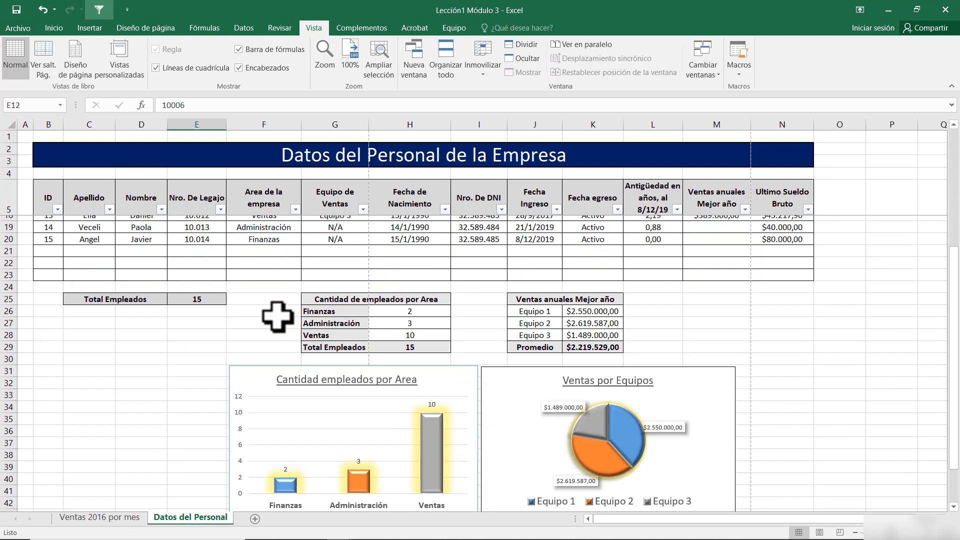
{"action": "scroll", "coordinate": [277, 317], "scroll_direction": "up", "scroll_amount": 3}
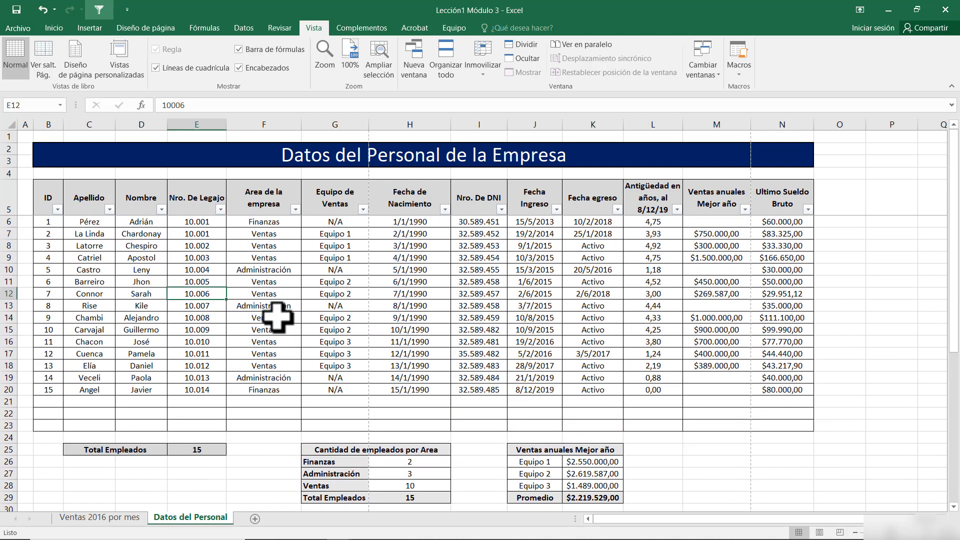
{"action": "left_click_drag", "start_coordinate": [5, 139], "coordinate": [14, 195]}
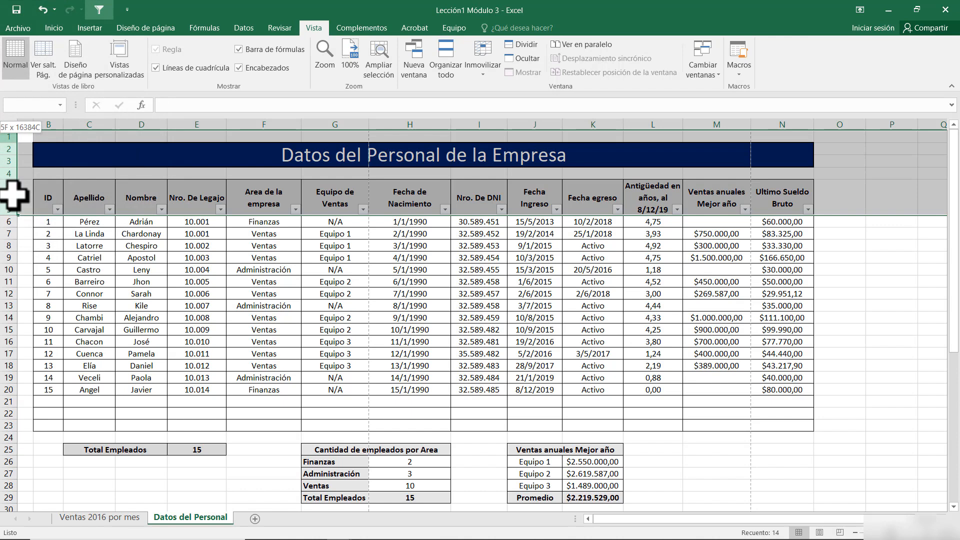
{"action": "left_click", "coordinate": [469, 342]}
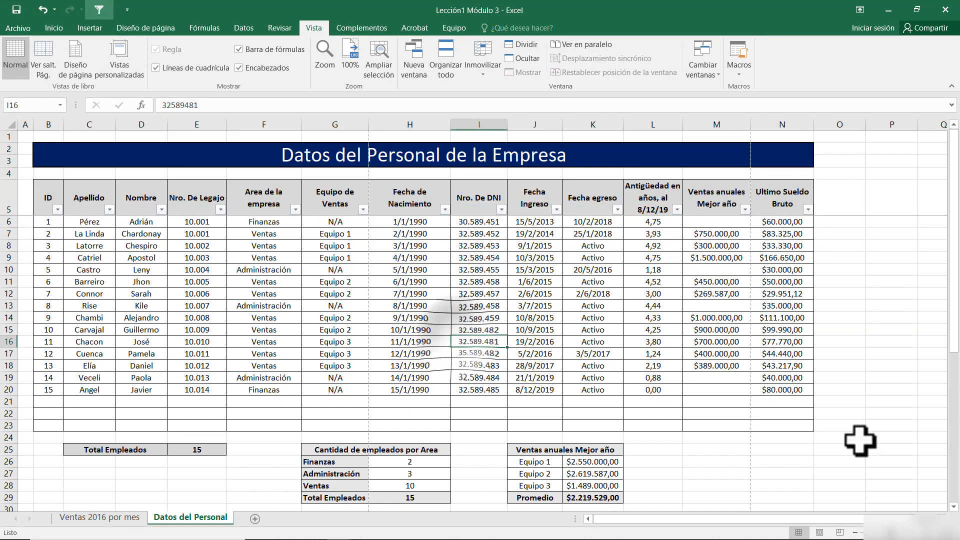
{"action": "scroll", "coordinate": [953, 507], "scroll_direction": "down", "scroll_amount": 3}
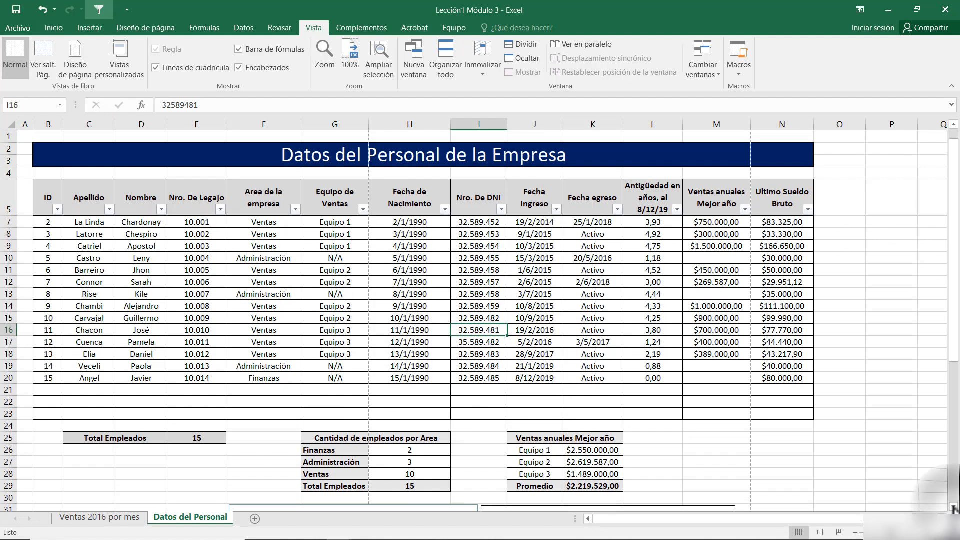
{"action": "scroll", "coordinate": [954, 508], "scroll_direction": "down", "scroll_amount": 3}
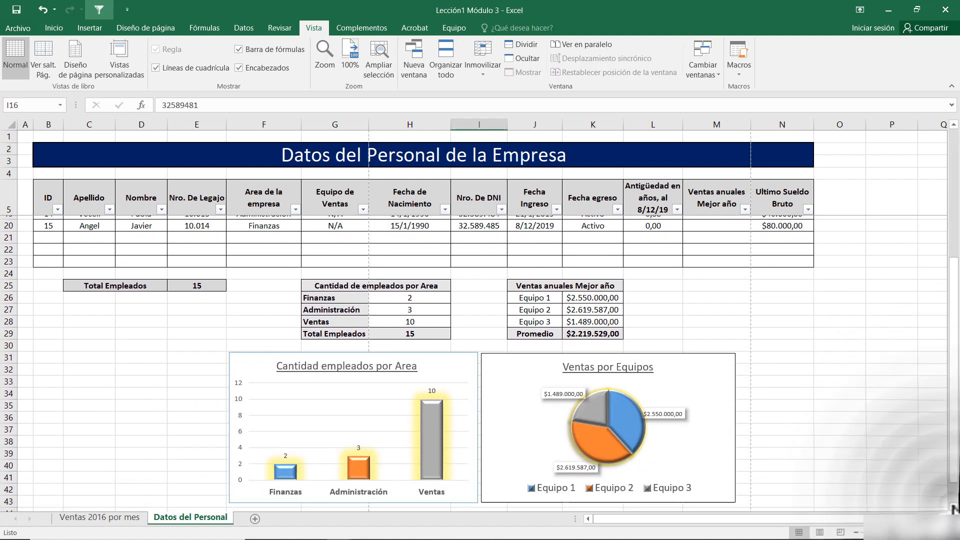
{"action": "left_click_drag", "start_coordinate": [955, 377], "coordinate": [945, 253]}
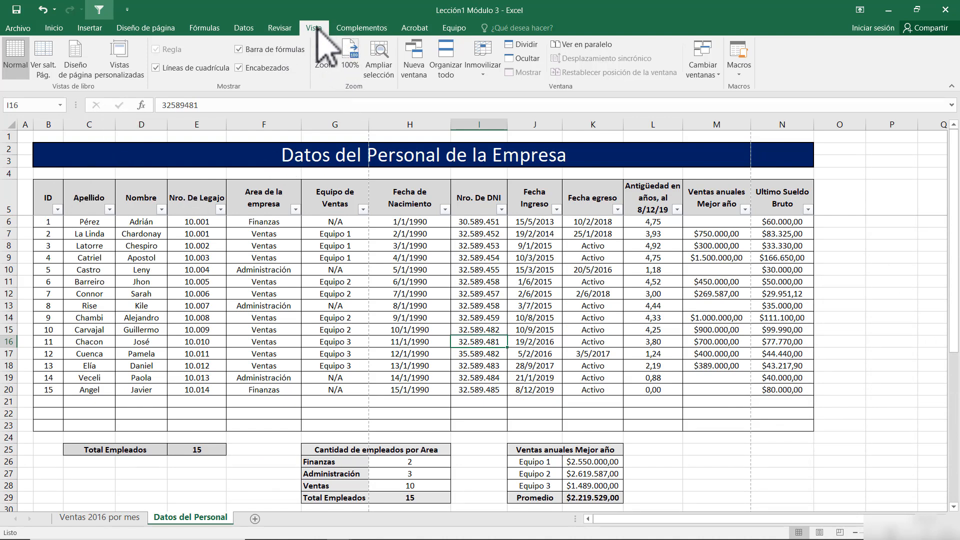
Step: Unfreeze the panes with Movilizar paneles and check how the header rows behave when moving through the sheet
{"action": "left_click", "coordinate": [65, 29]}
{"action": "left_click", "coordinate": [313, 28]}
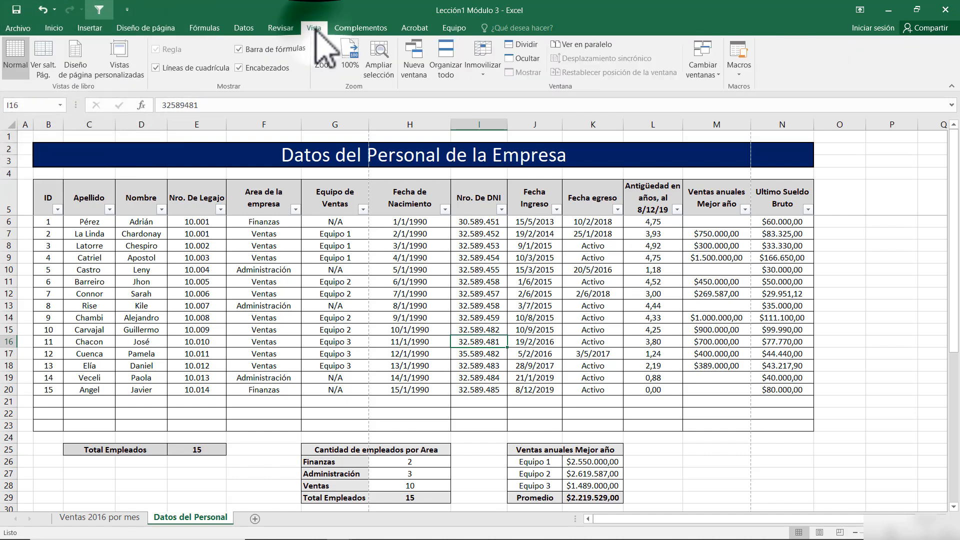
{"action": "left_click", "coordinate": [487, 70]}
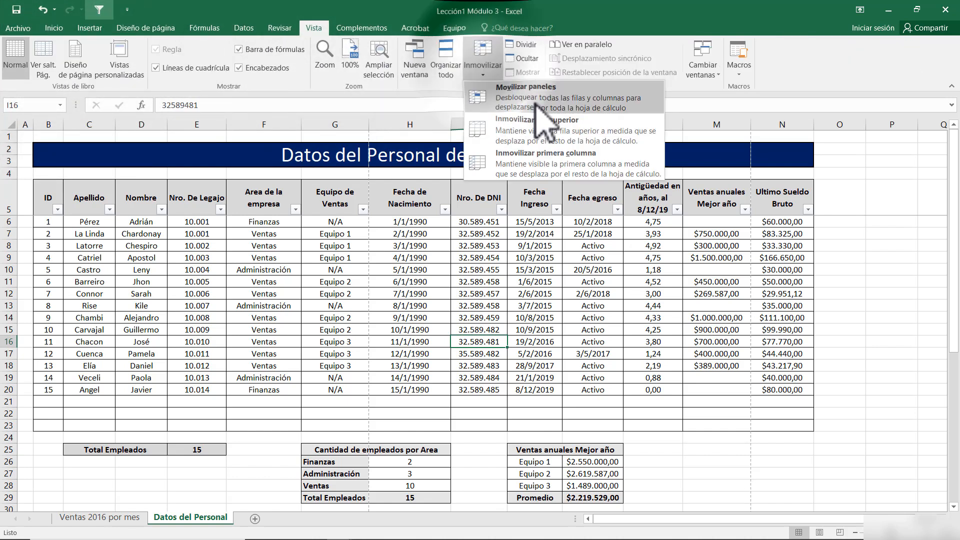
{"action": "left_click", "coordinate": [575, 90]}
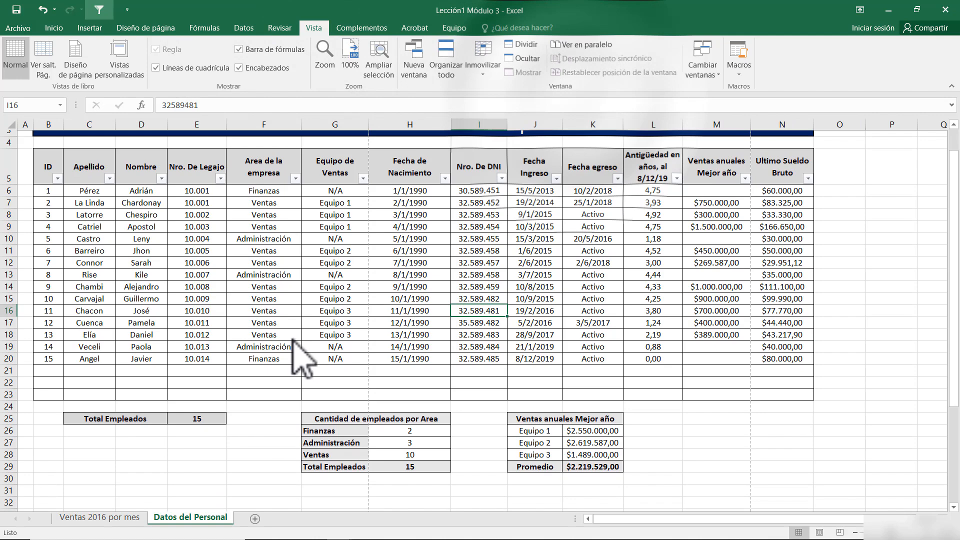
{"action": "scroll", "coordinate": [292, 339], "scroll_direction": "down", "scroll_amount": 4}
{"action": "scroll", "coordinate": [292, 339], "scroll_direction": "up", "scroll_amount": 4}
{"action": "scroll", "coordinate": [292, 339], "scroll_direction": "down", "scroll_amount": 4}
{"action": "scroll", "coordinate": [291, 338], "scroll_direction": "up", "scroll_amount": 5}
{"action": "scroll", "coordinate": [290, 338], "scroll_direction": "down", "scroll_amount": 5}
{"action": "scroll", "coordinate": [287, 337], "scroll_direction": "up", "scroll_amount": 5}
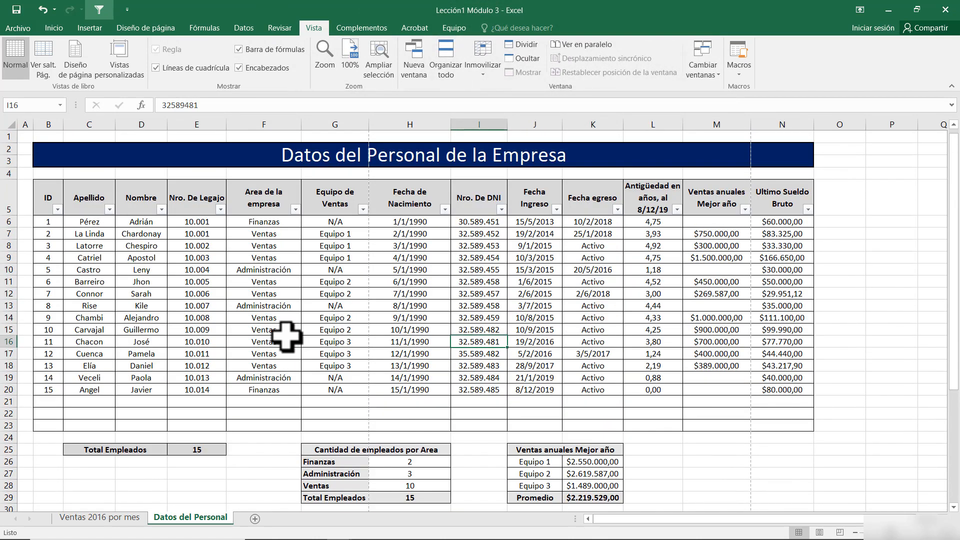
Step: Freeze rows 1 to 5 and columns A to D together with Inmovilizar paneles, using cell E6 as the split
{"action": "left_click", "coordinate": [195, 220]}
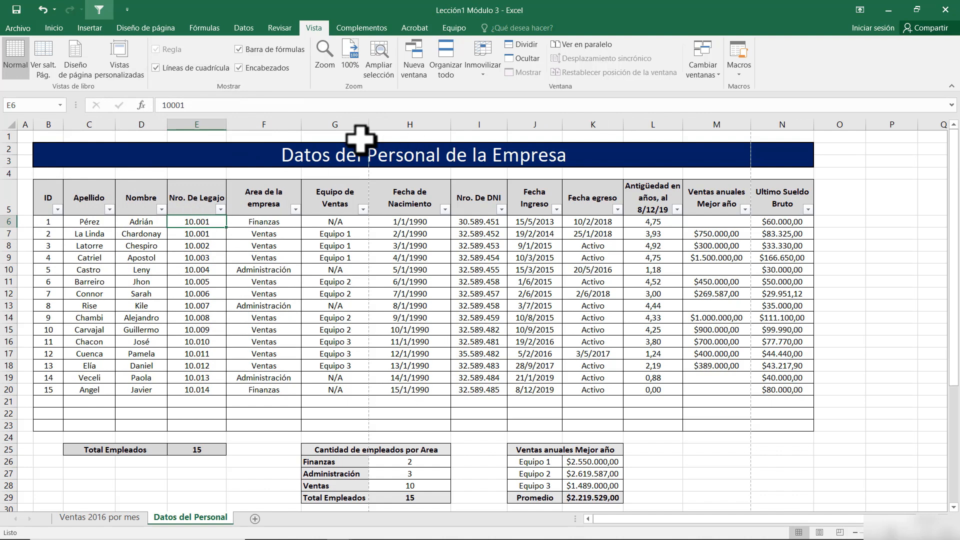
{"action": "left_click", "coordinate": [54, 27]}
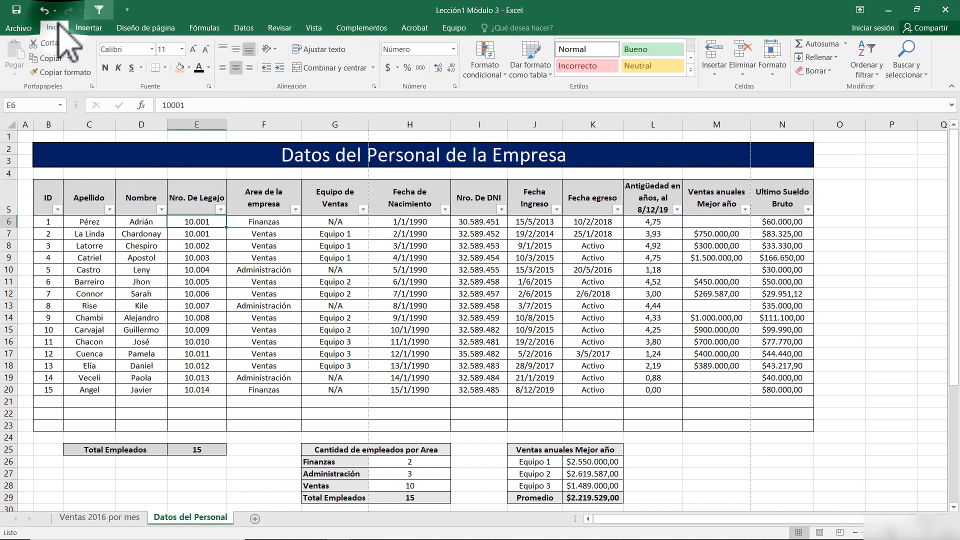
{"action": "left_click", "coordinate": [314, 28]}
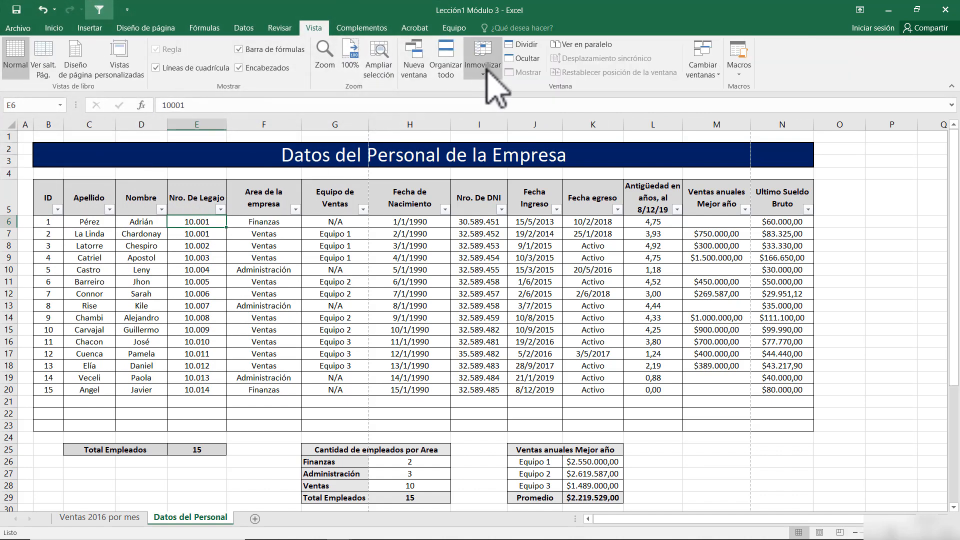
{"action": "left_click", "coordinate": [486, 70]}
{"action": "left_click", "coordinate": [492, 95]}
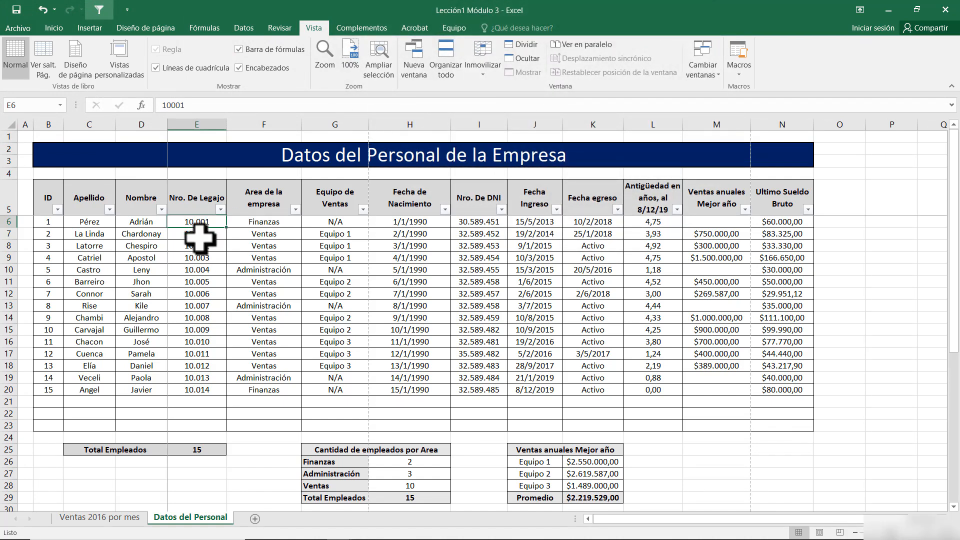
Step: Check the frozen header rows while moving vertically between the employee records and the charts
{"action": "scroll", "coordinate": [199, 238], "scroll_direction": "down", "scroll_amount": 5}
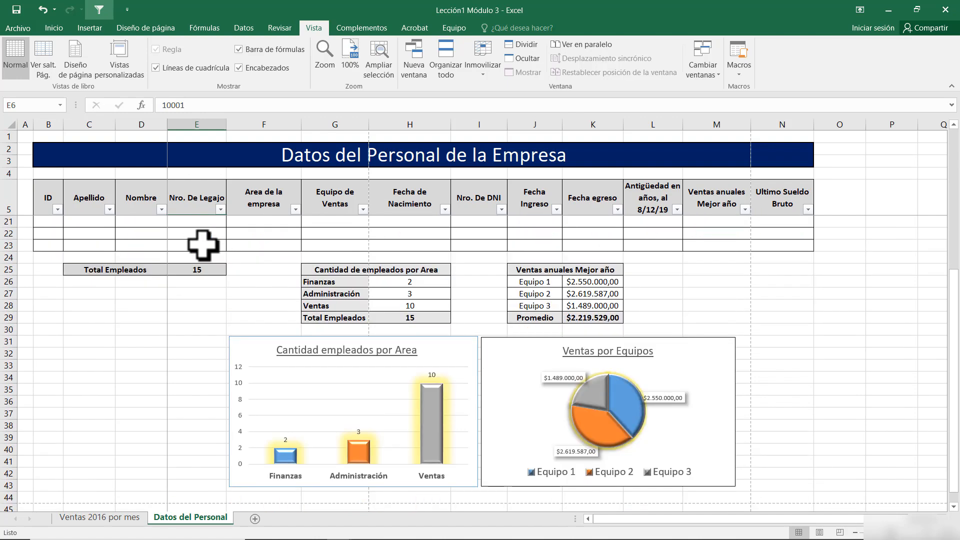
{"action": "scroll", "coordinate": [202, 245], "scroll_direction": "up", "scroll_amount": 5}
{"action": "scroll", "coordinate": [202, 245], "scroll_direction": "down", "scroll_amount": 2}
{"action": "scroll", "coordinate": [202, 245], "scroll_direction": "up", "scroll_amount": 1}
{"action": "scroll", "coordinate": [203, 245], "scroll_direction": "down", "scroll_amount": 3}
{"action": "scroll", "coordinate": [202, 245], "scroll_direction": "up", "scroll_amount": 4}
{"action": "scroll", "coordinate": [203, 245], "scroll_direction": "down", "scroll_amount": 5}
{"action": "scroll", "coordinate": [203, 245], "scroll_direction": "up", "scroll_amount": 5}
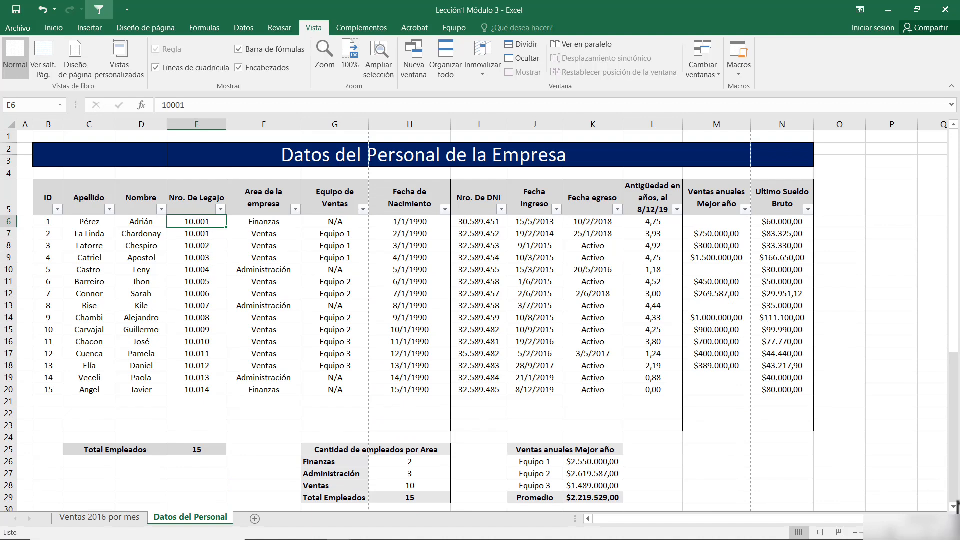
{"action": "left_click", "coordinate": [954, 507]}
{"action": "scroll", "coordinate": [931, 407], "scroll_direction": "down", "scroll_amount": 1}
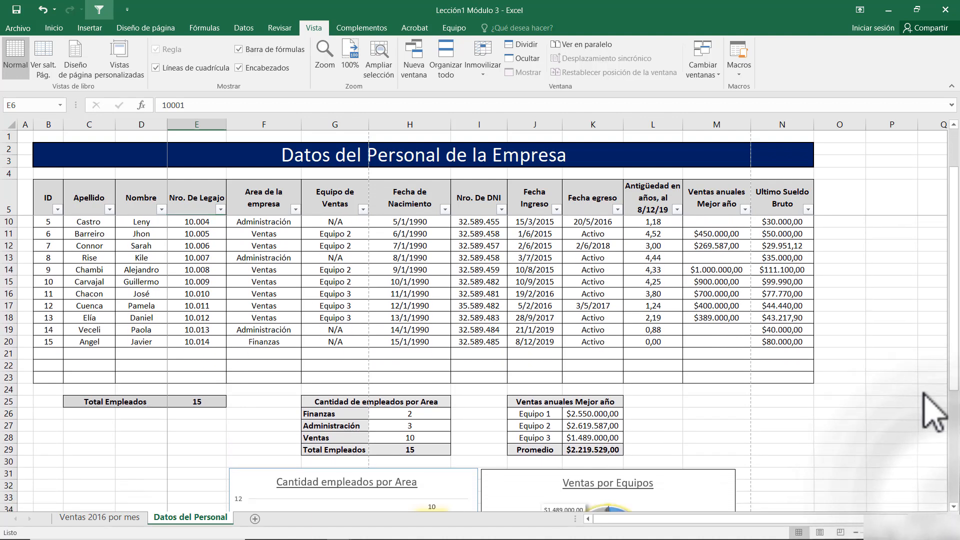
{"action": "scroll", "coordinate": [953, 125], "scroll_direction": "up", "scroll_amount": 4}
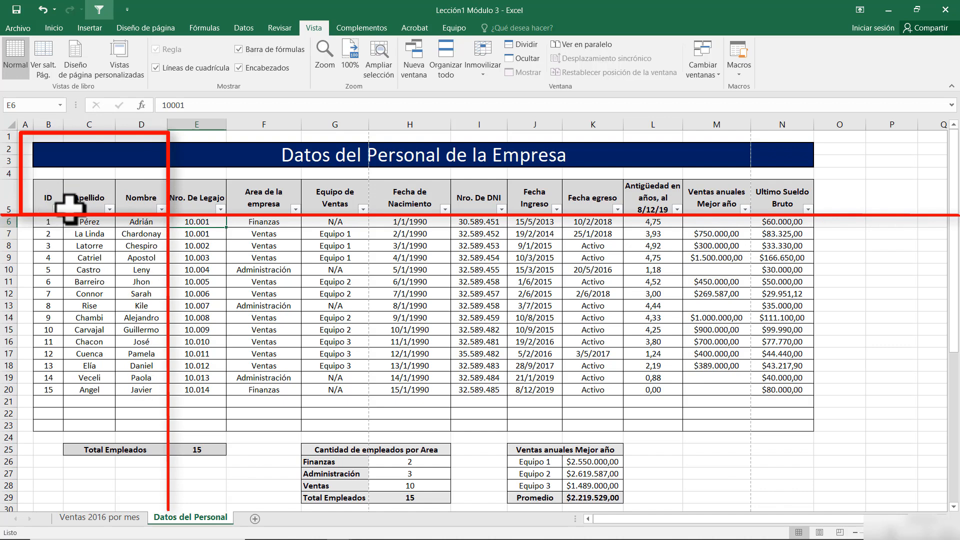
Step: Check the frozen ID, Apellido and Nombre columns while moving horizontally across the sheet, and return to column E
{"action": "scroll", "coordinate": [933, 487], "scroll_direction": "right", "scroll_amount": 5}
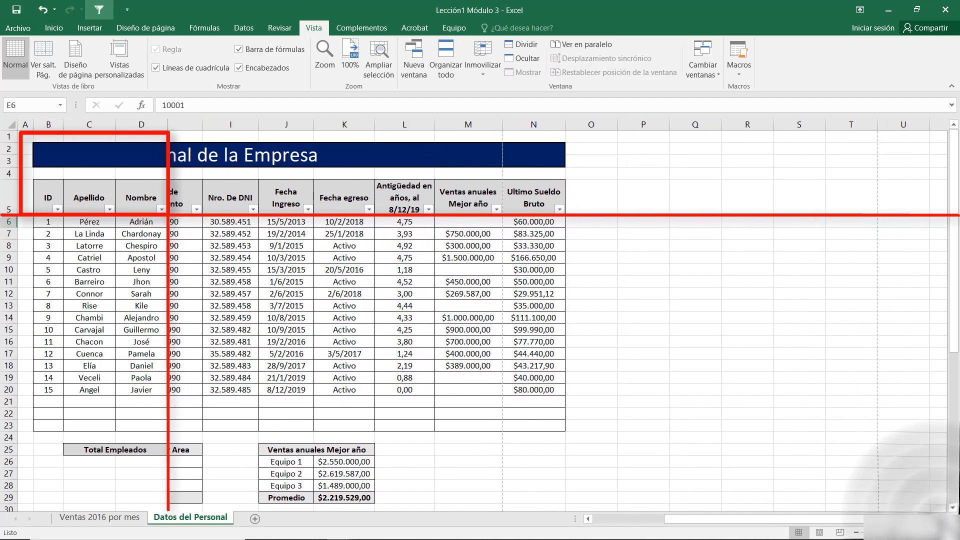
{"action": "scroll", "coordinate": [933, 488], "scroll_direction": "right", "scroll_amount": 1}
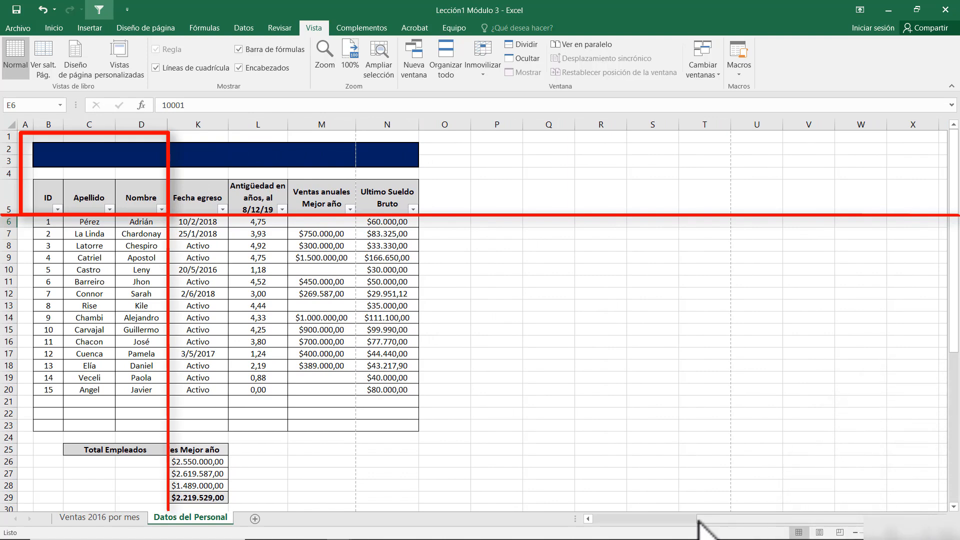
{"action": "left_click_drag", "start_coordinate": [707, 520], "coordinate": [610, 520]}
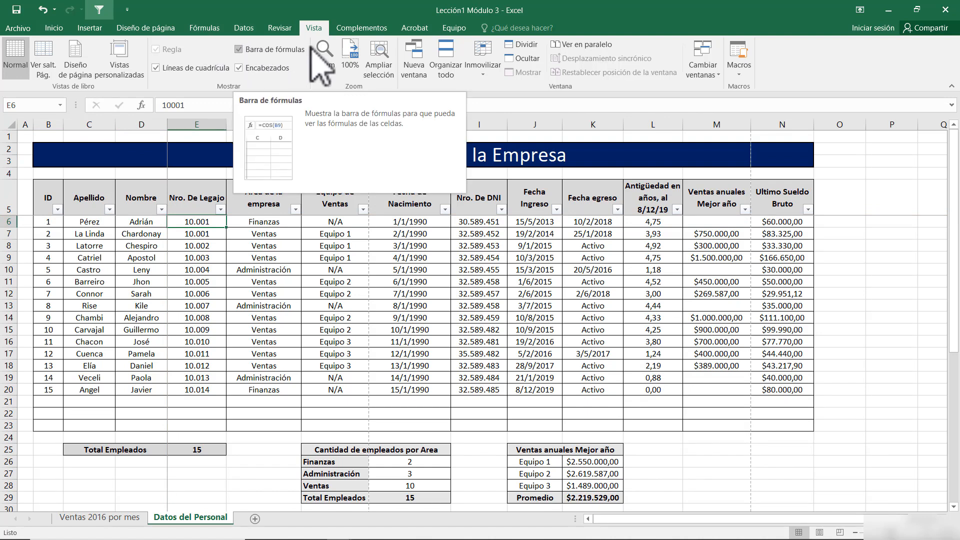
Step: Release the rows and columns frozen at cell E6 with Movilizar paneles
{"action": "left_click", "coordinate": [483, 59]}
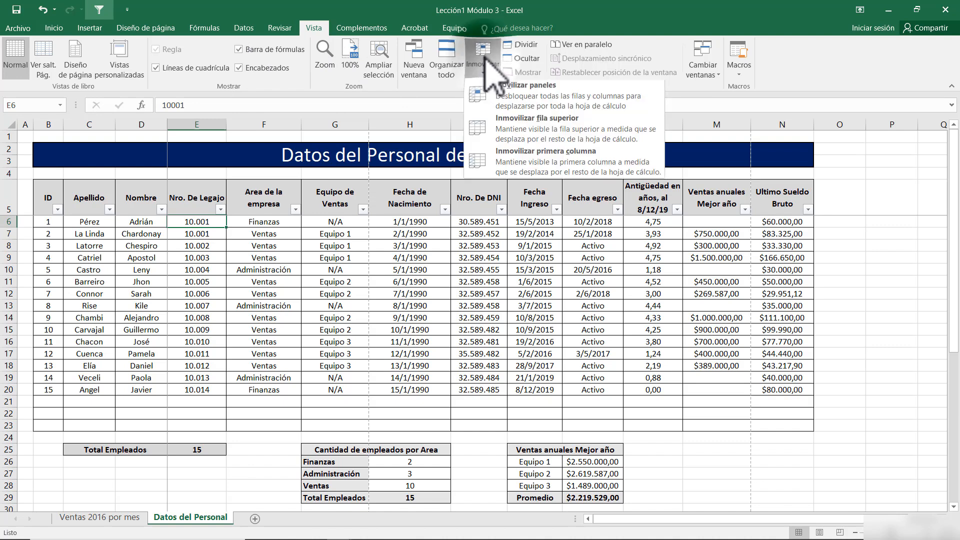
{"action": "left_click", "coordinate": [516, 92]}
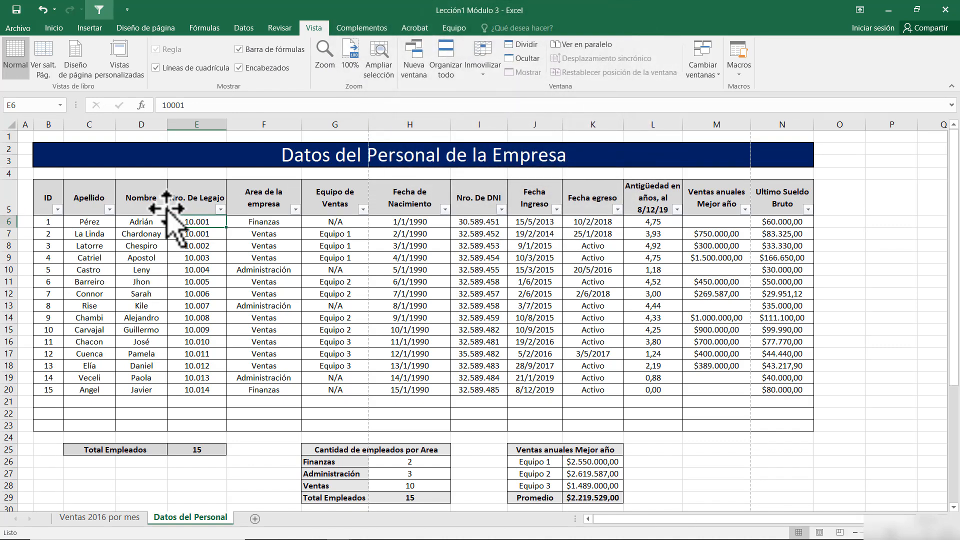
Step: Examine the Nro. De Legajo column of the Ventas 2016 por mes sheet for employee rows without a number
{"action": "left_click", "coordinate": [54, 27]}
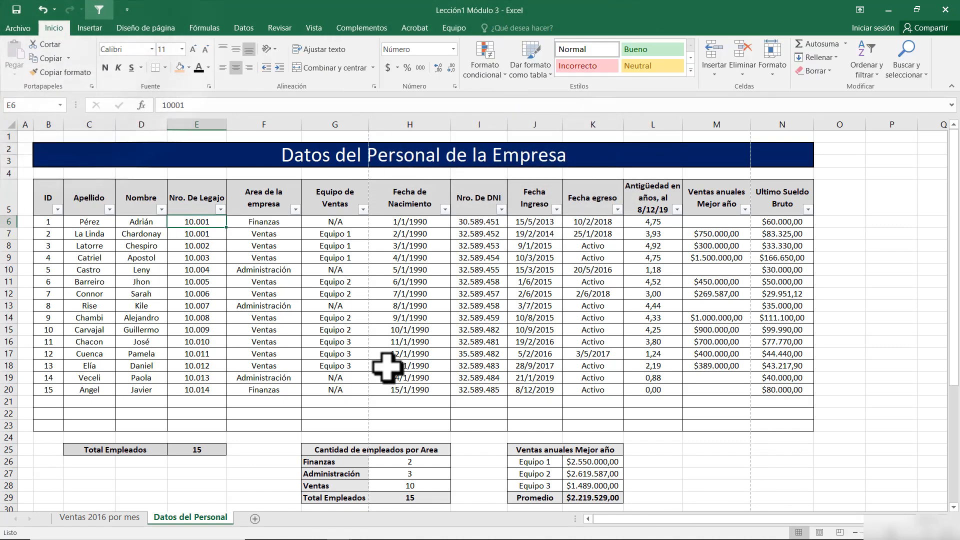
{"action": "key", "text": "ctrl+Home"}
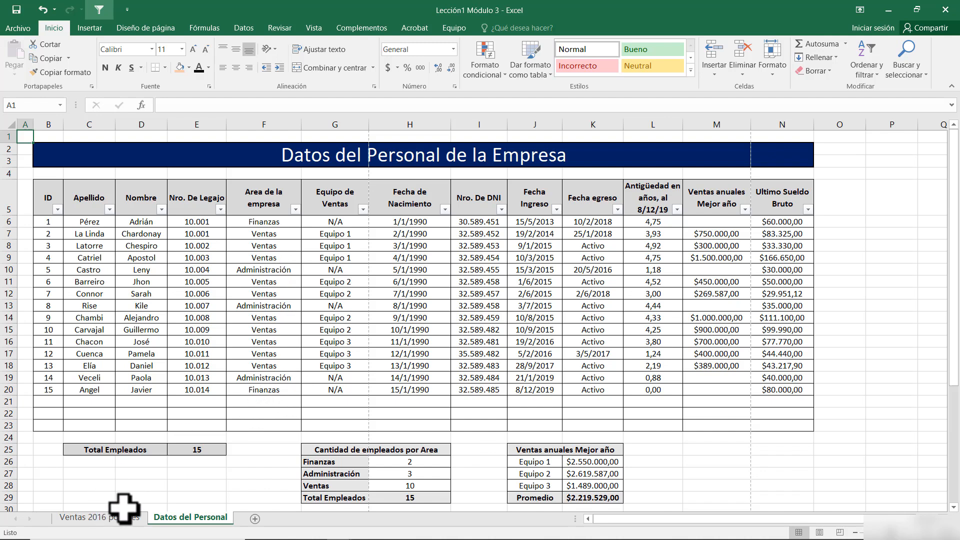
{"action": "left_click", "coordinate": [134, 518]}
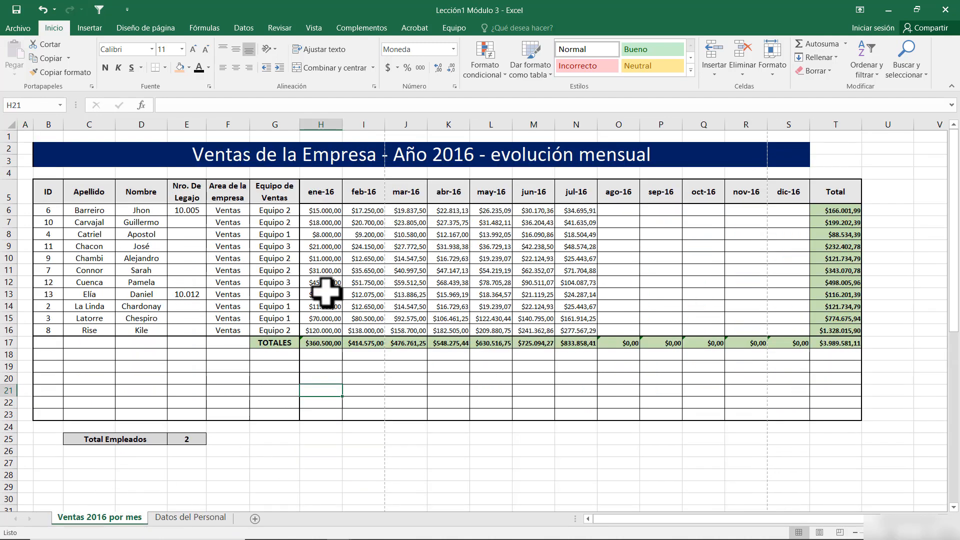
{"action": "left_click", "coordinate": [191, 223]}
{"action": "left_click", "coordinate": [179, 257]}
{"action": "left_click", "coordinate": [181, 317]}
{"action": "left_click", "coordinate": [182, 329]}
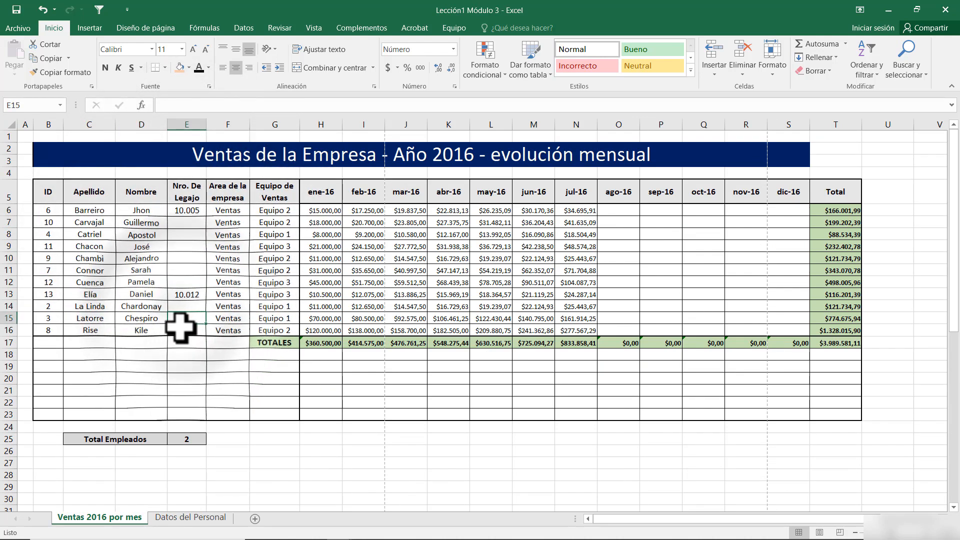
{"action": "left_click", "coordinate": [190, 222]}
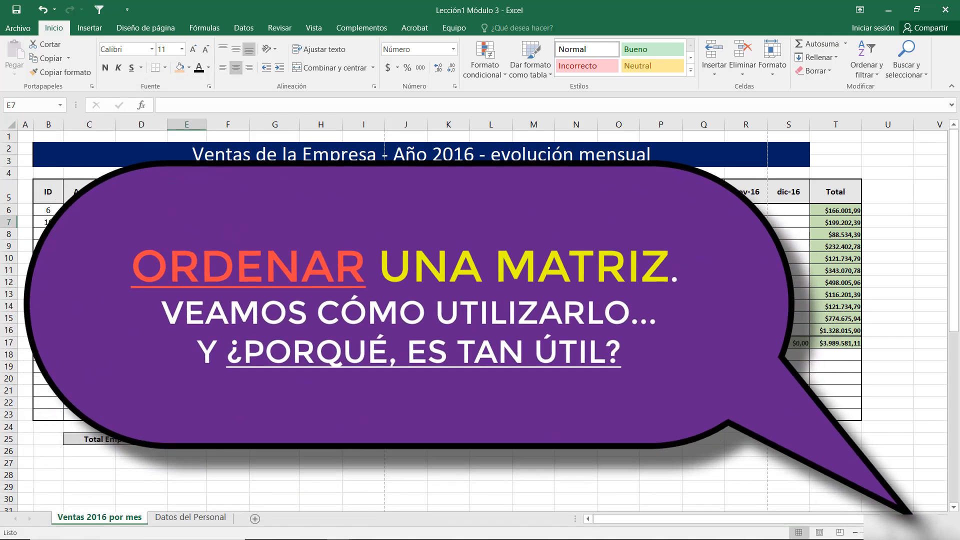
Step: In Datos del Personal, fill the Nro. De Legajo column as a consecutive series from 10001 in E6 down to E20
{"action": "left_click", "coordinate": [199, 517]}
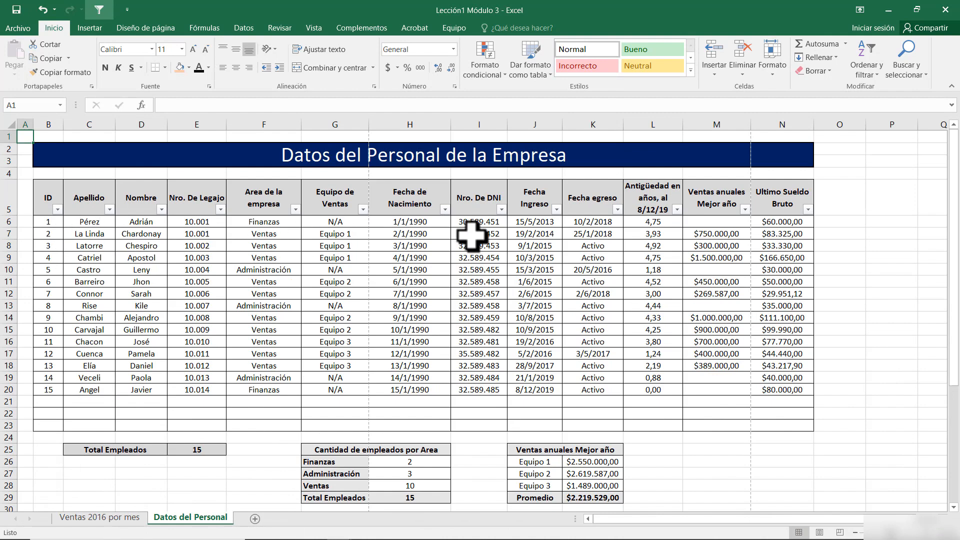
{"action": "left_click", "coordinate": [190, 220]}
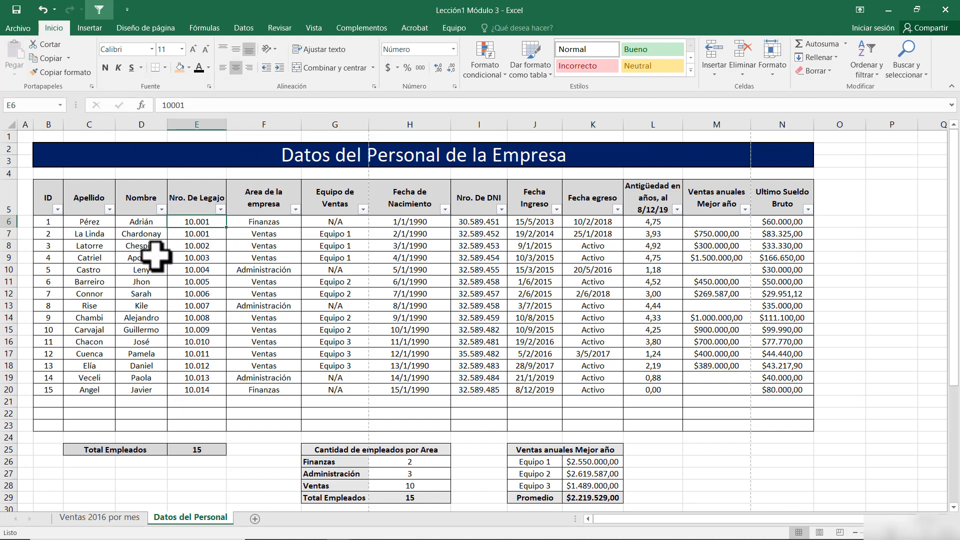
{"action": "left_click_drag", "start_coordinate": [230, 233], "coordinate": [208, 388]}
{"action": "left_click", "coordinate": [47, 220]}
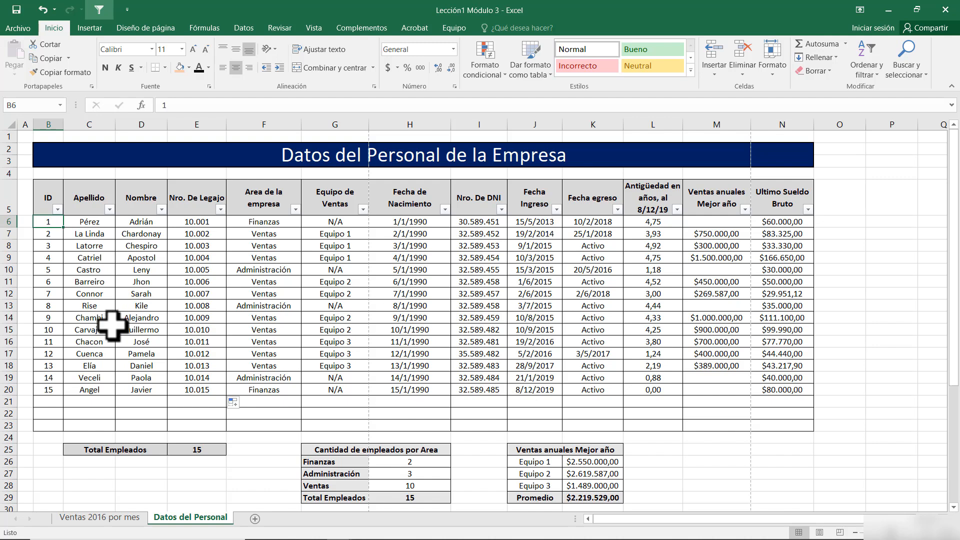
Step: Start a custom sort of B5:N20 with headers, using Area de la empresa as the first level, by values from A to Z
{"action": "left_click_drag", "start_coordinate": [48, 199], "coordinate": [768, 389]}
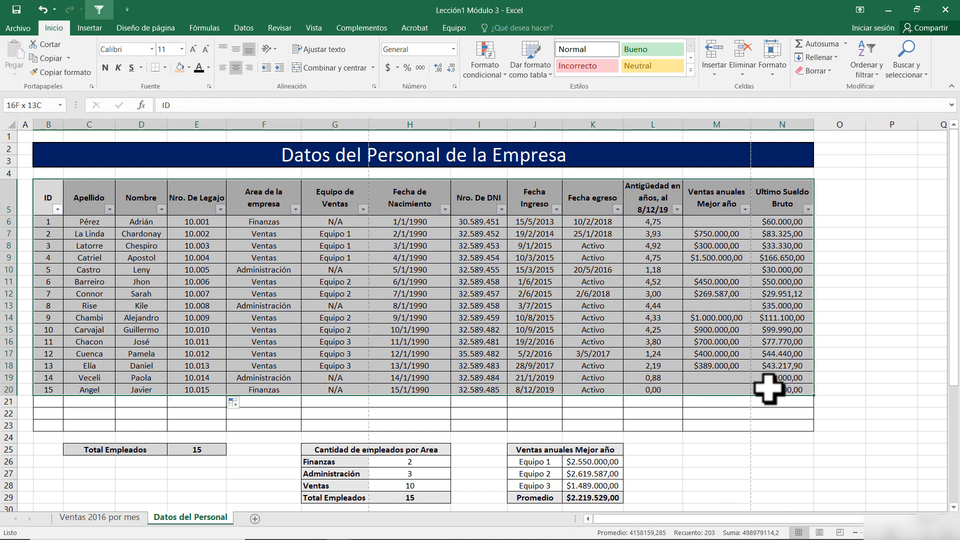
{"action": "left_click_drag", "start_coordinate": [768, 388], "coordinate": [769, 388]}
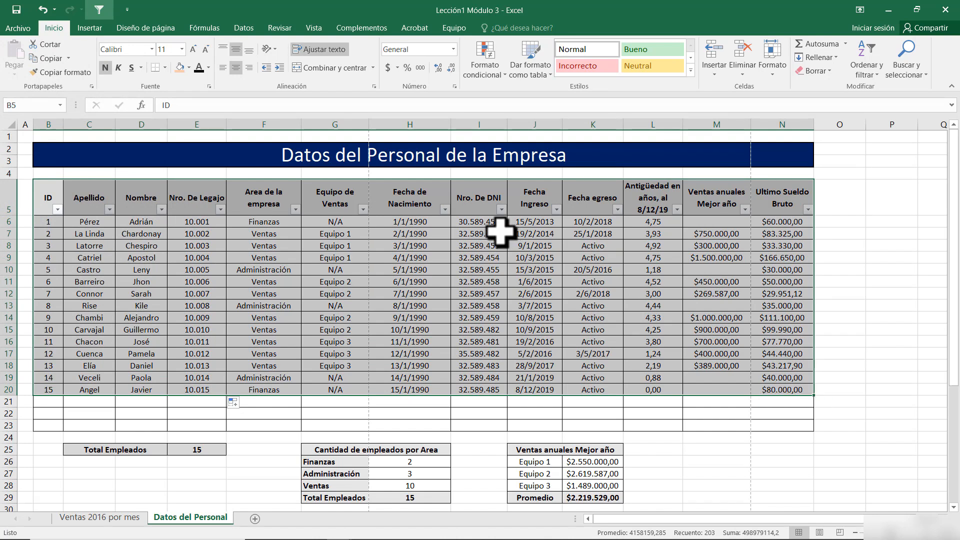
{"action": "left_click", "coordinate": [246, 28]}
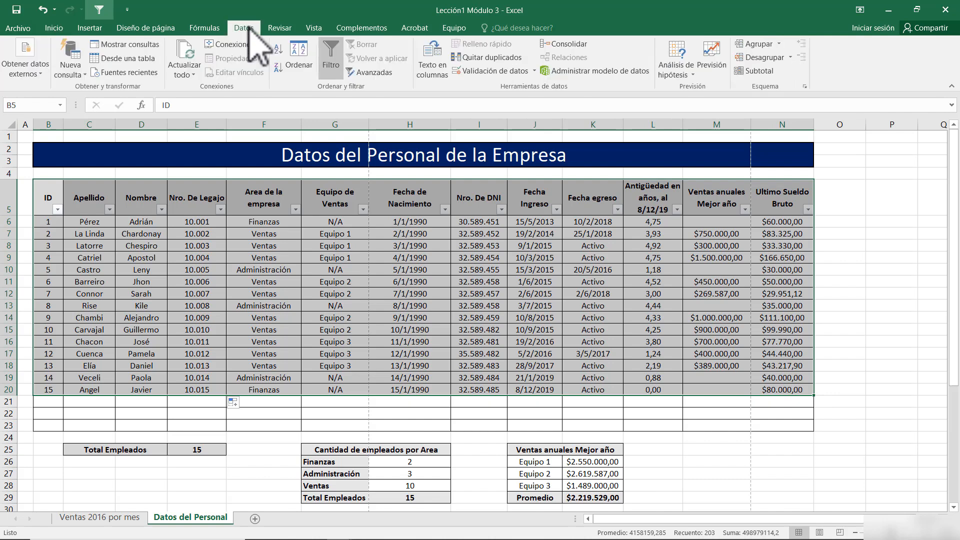
{"action": "left_click", "coordinate": [302, 51]}
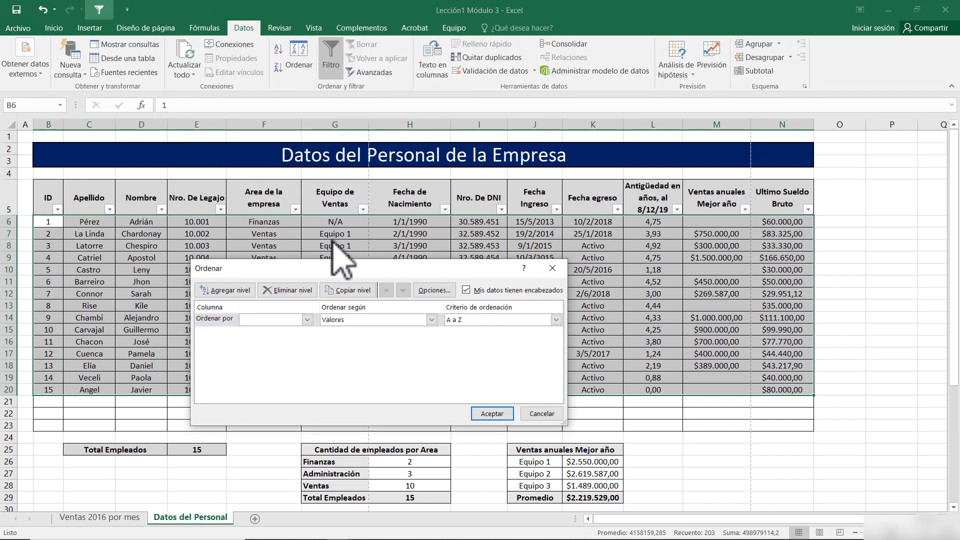
{"action": "left_click_drag", "start_coordinate": [349, 270], "coordinate": [644, 311]}
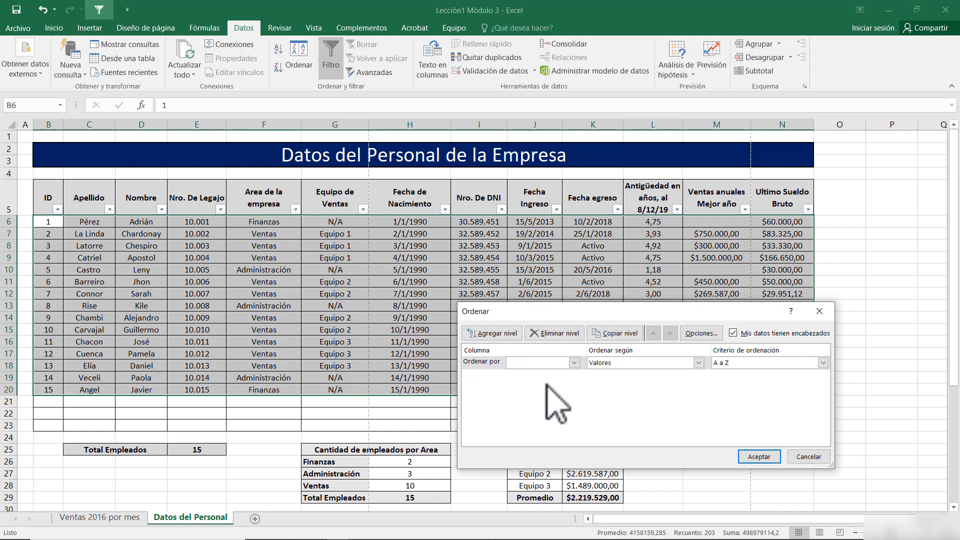
{"action": "left_click", "coordinate": [573, 363]}
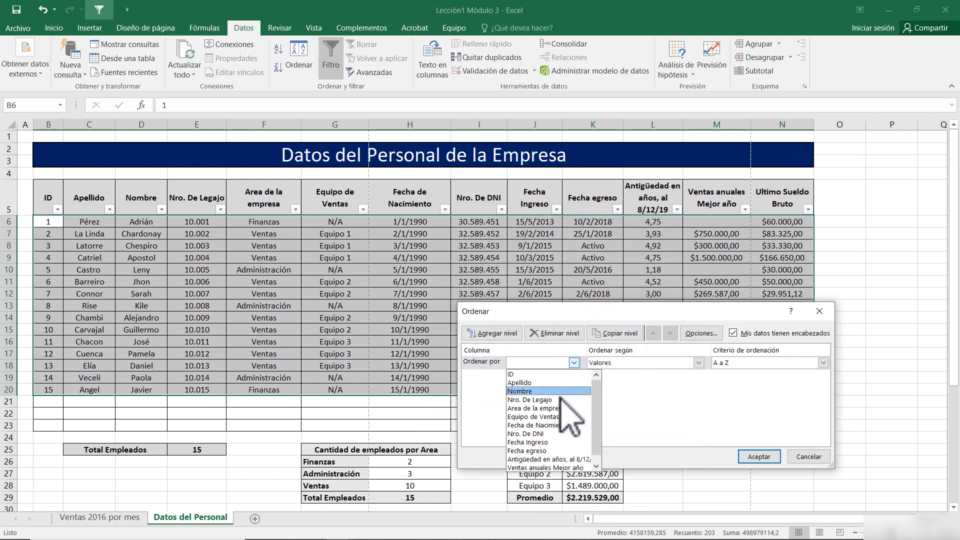
{"action": "left_click", "coordinate": [559, 409]}
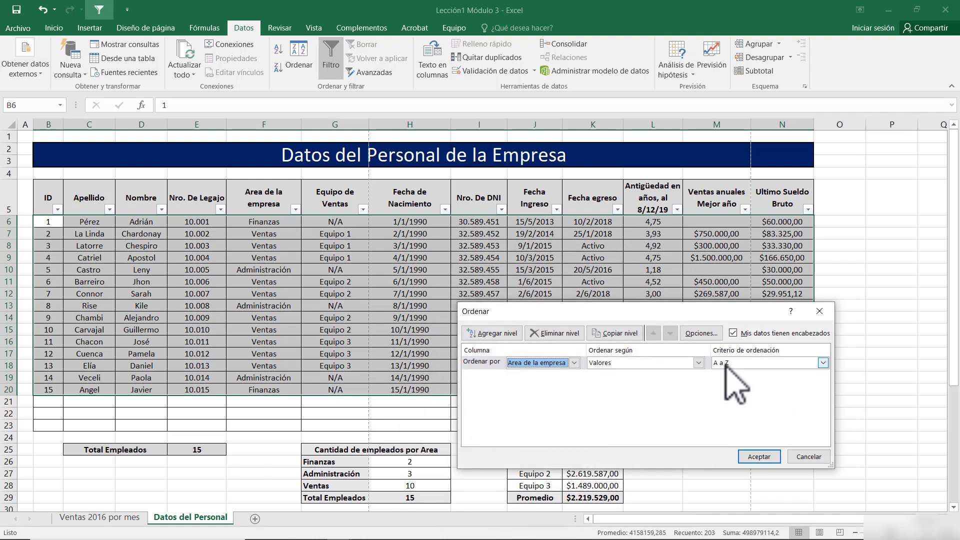
Step: Add the sort levels Apellido, A to Z, and Fecha Ingreso, oldest to most recent, and apply the sort
{"action": "left_click", "coordinate": [500, 333]}
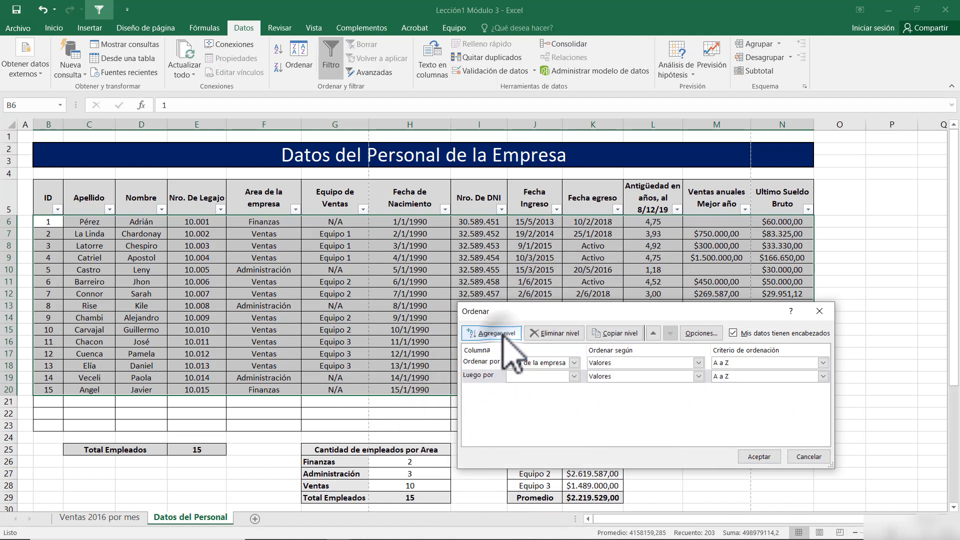
{"action": "left_click", "coordinate": [574, 377]}
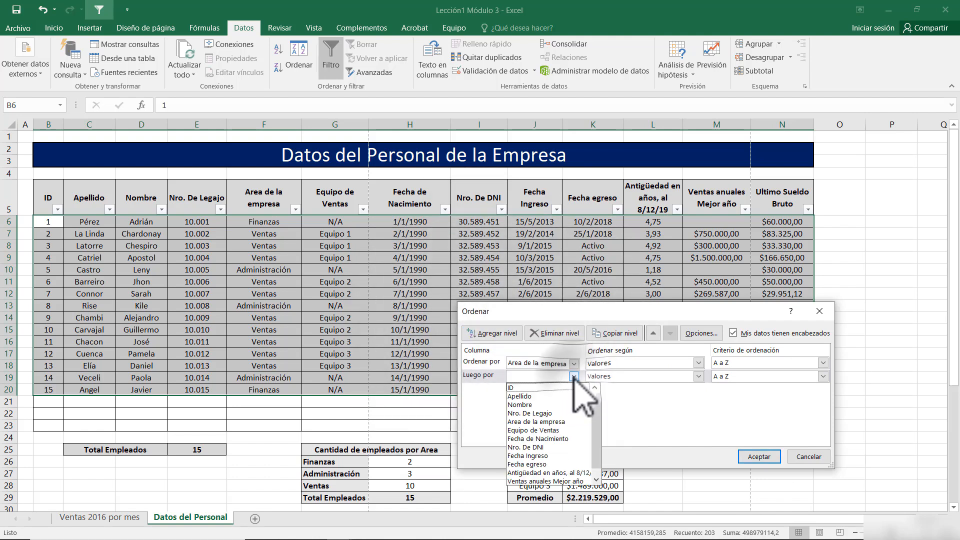
{"action": "left_click", "coordinate": [562, 397]}
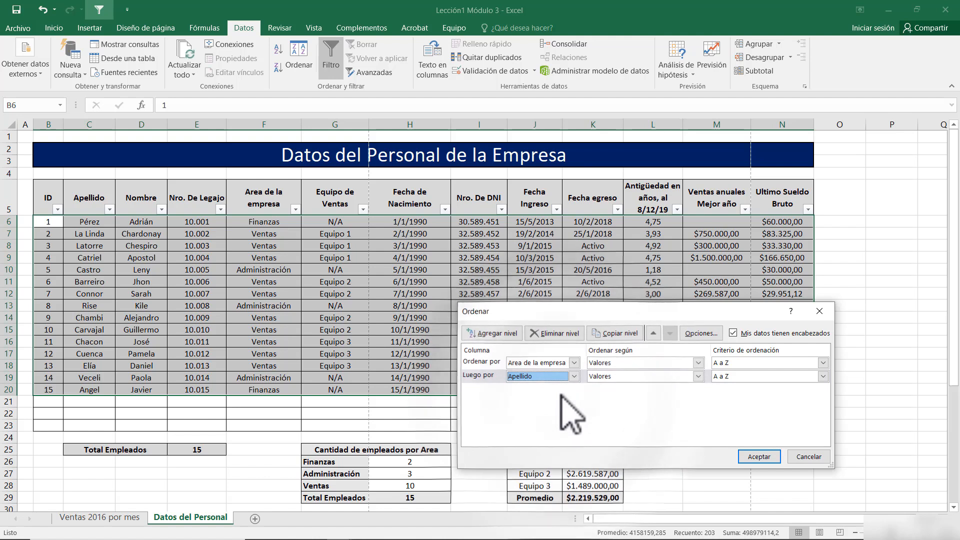
{"action": "left_click", "coordinate": [508, 334]}
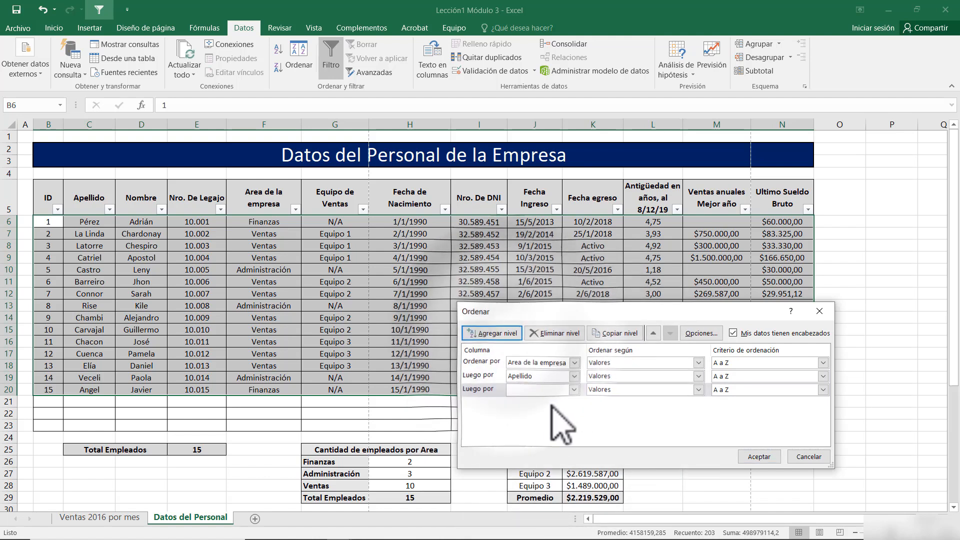
{"action": "left_click", "coordinate": [574, 389]}
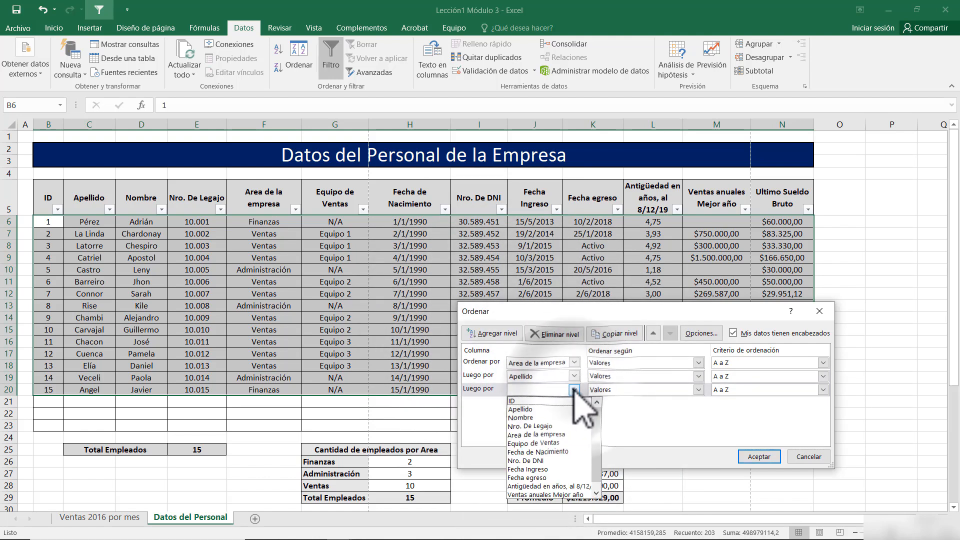
{"action": "left_click", "coordinate": [549, 469]}
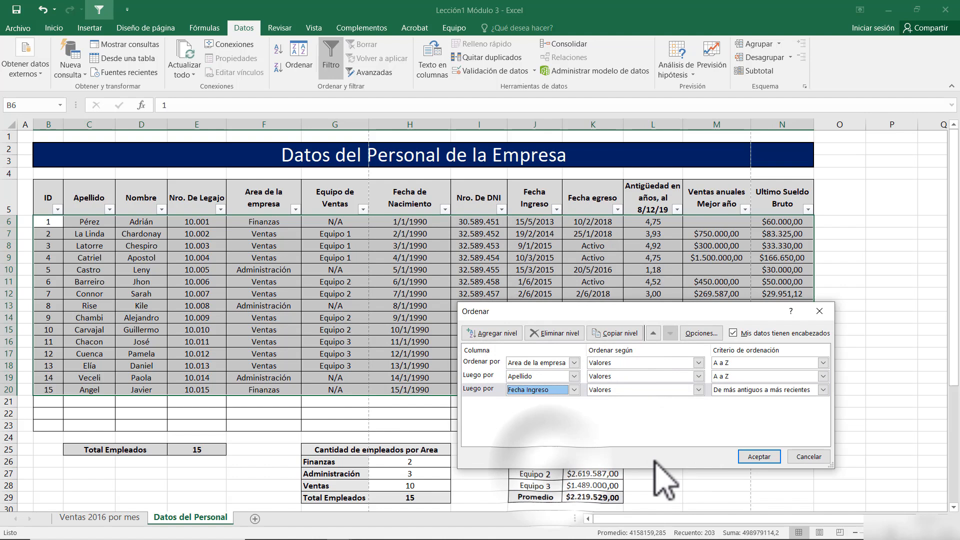
{"action": "left_click", "coordinate": [758, 457]}
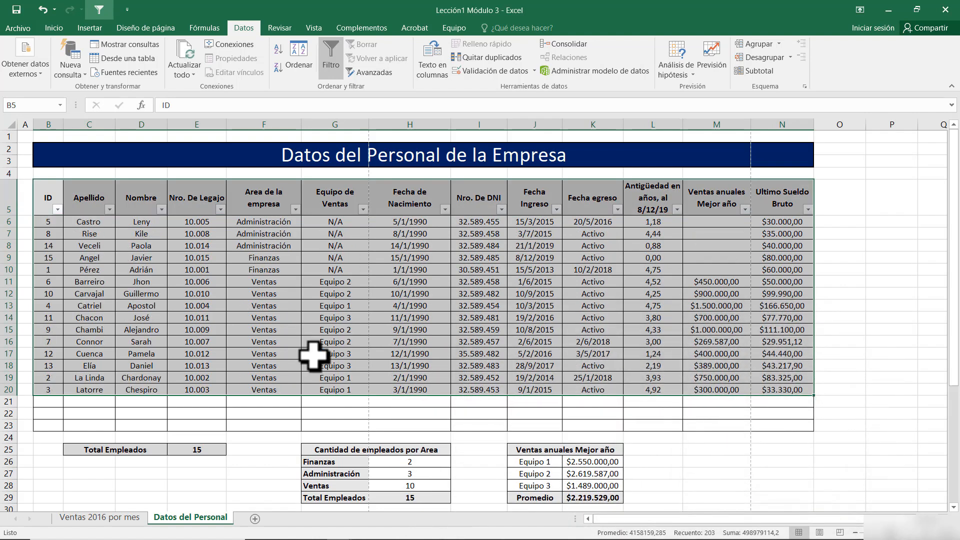
Step: Reopen the sort settings of the personnel table, delete all three sort levels and accept
{"action": "left_click", "coordinate": [255, 329]}
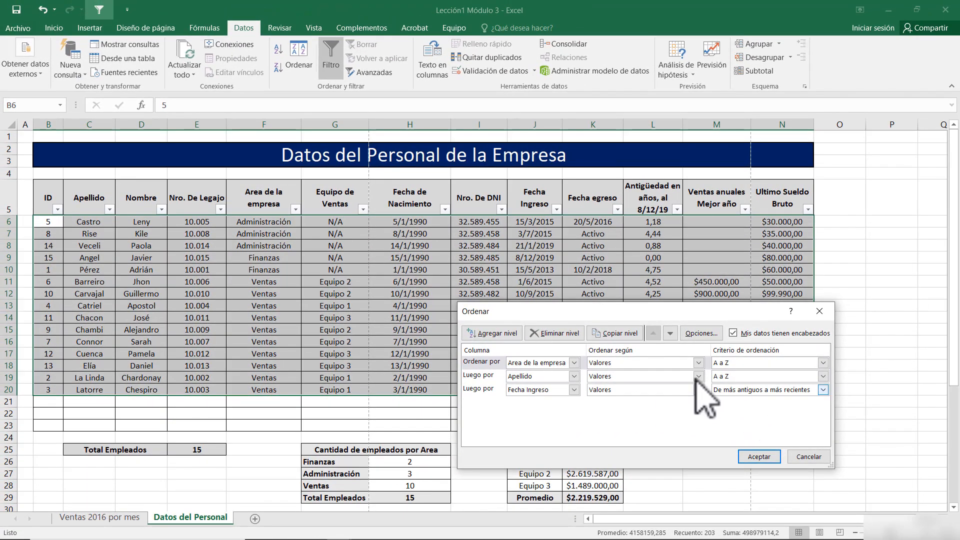
{"action": "left_click", "coordinate": [583, 361]}
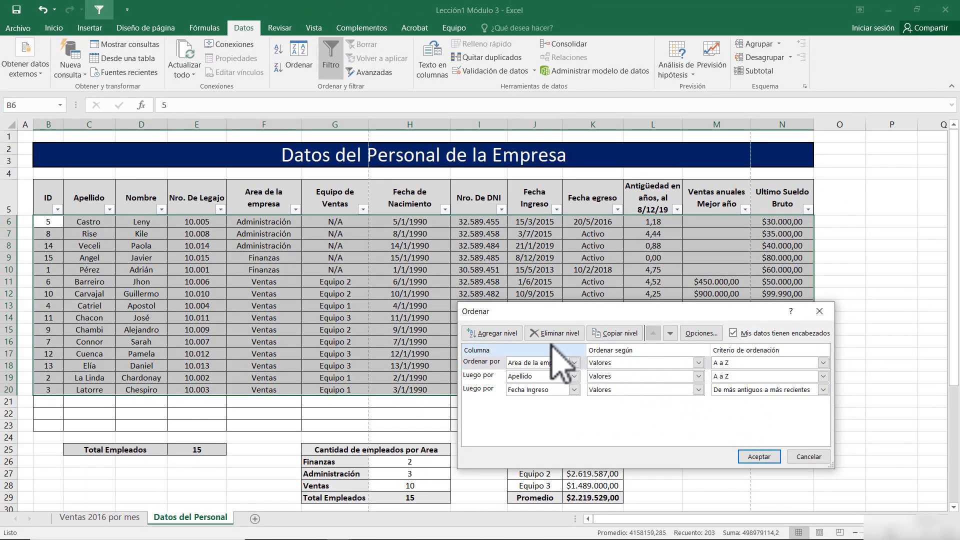
{"action": "left_click", "coordinate": [555, 333]}
{"action": "left_click", "coordinate": [555, 333]}
{"action": "left_click", "coordinate": [568, 333]}
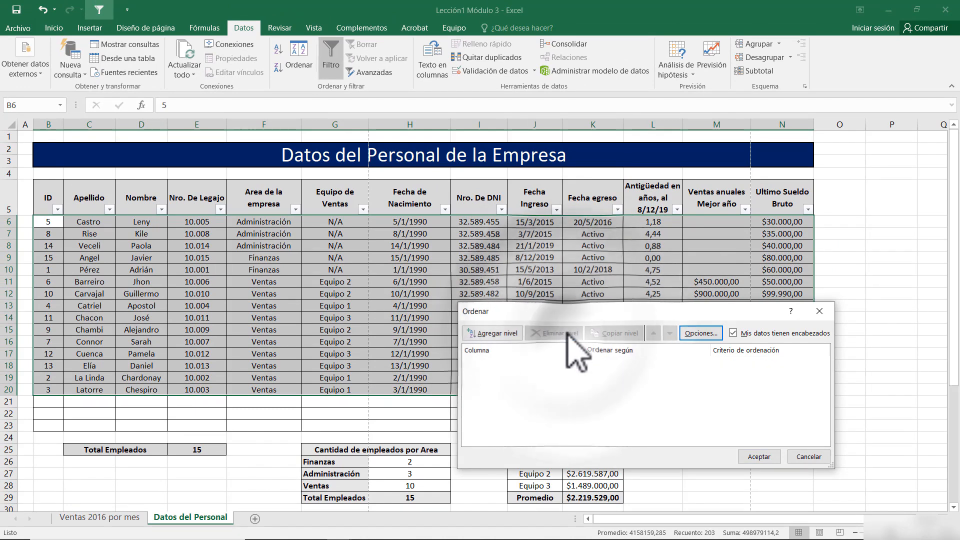
{"action": "left_click", "coordinate": [759, 456]}
{"action": "left_click", "coordinate": [457, 295]}
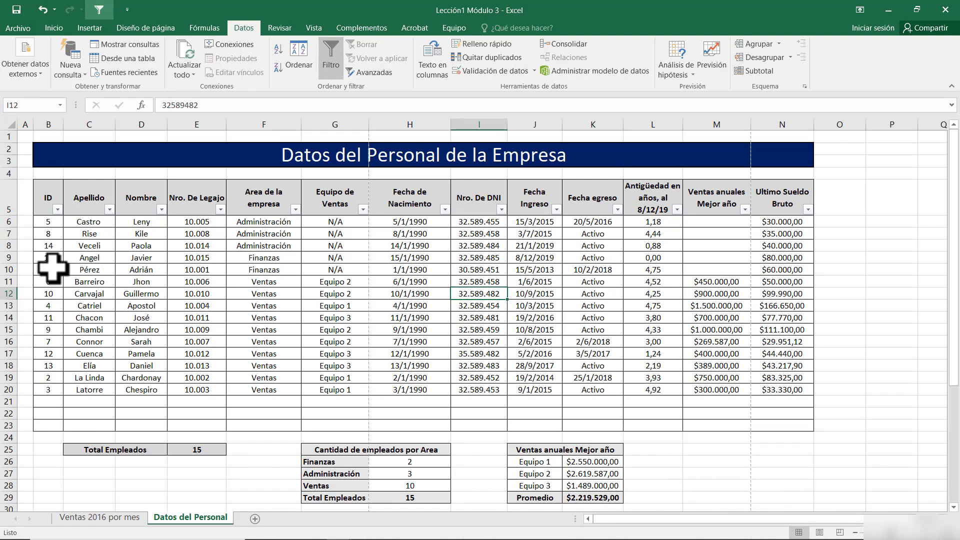
Step: Undo the multi-level sort of the personnel table and select cell E6
{"action": "left_click", "coordinate": [43, 9]}
{"action": "left_click", "coordinate": [43, 9]}
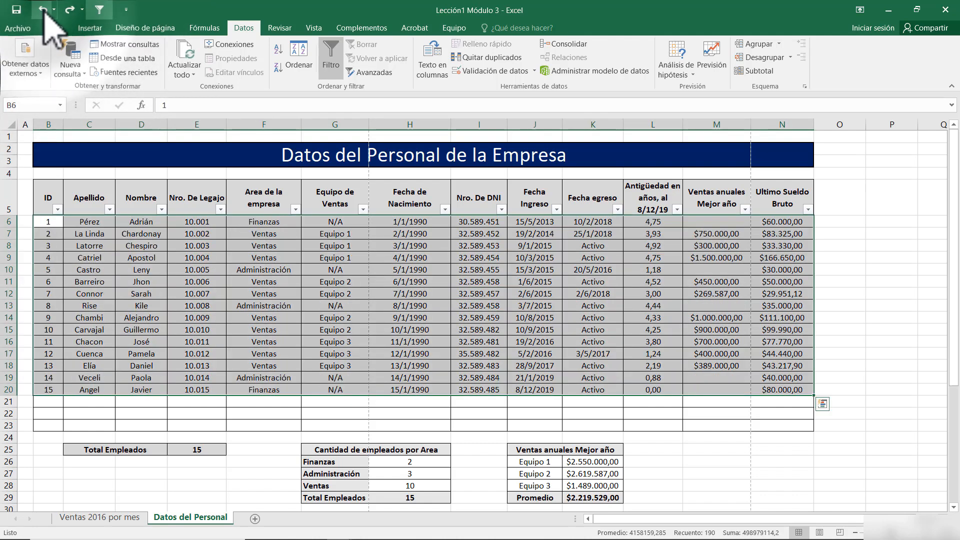
{"action": "left_click", "coordinate": [199, 222]}
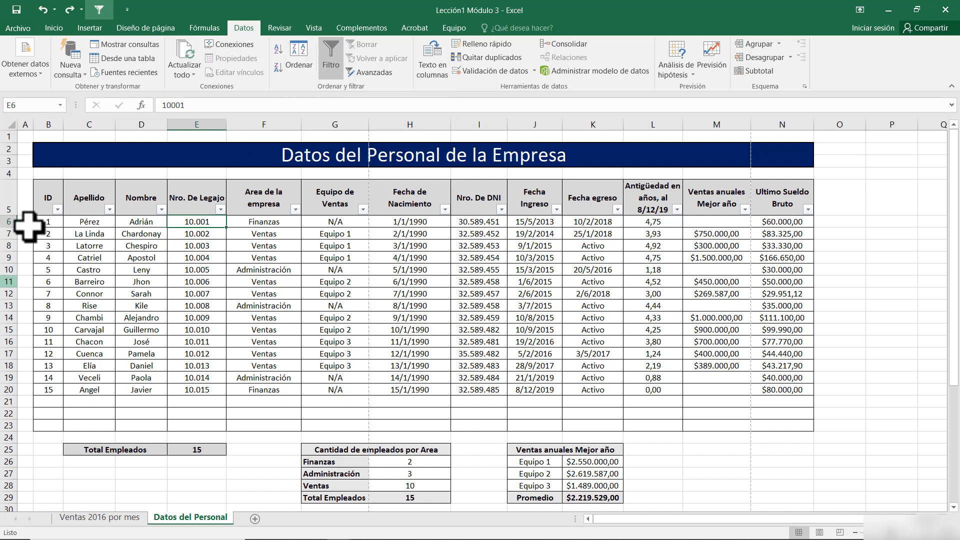
Step: Quick-sort B5:N20 by ID in descending, ascending and again descending order, and undo the last sort
{"action": "left_click_drag", "start_coordinate": [48, 197], "coordinate": [740, 390]}
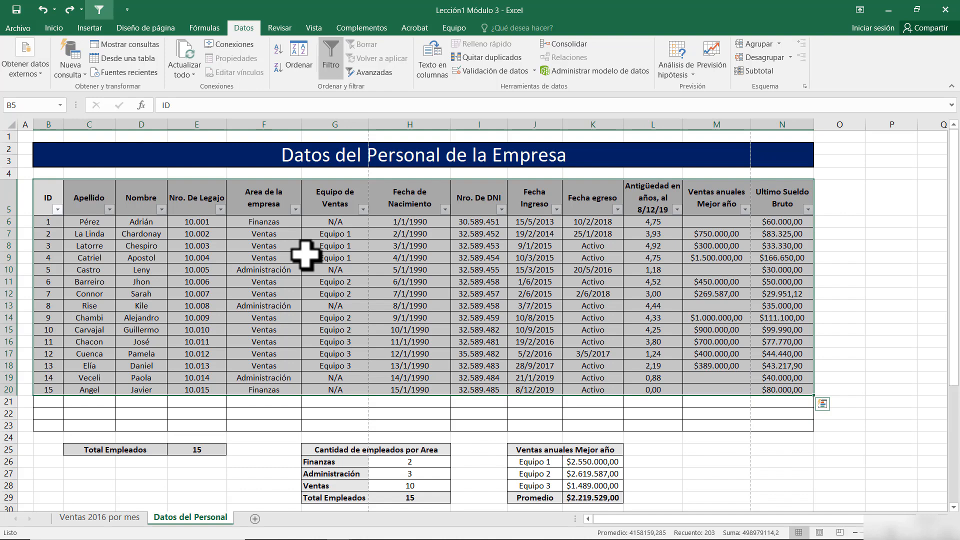
{"action": "left_click", "coordinate": [278, 68]}
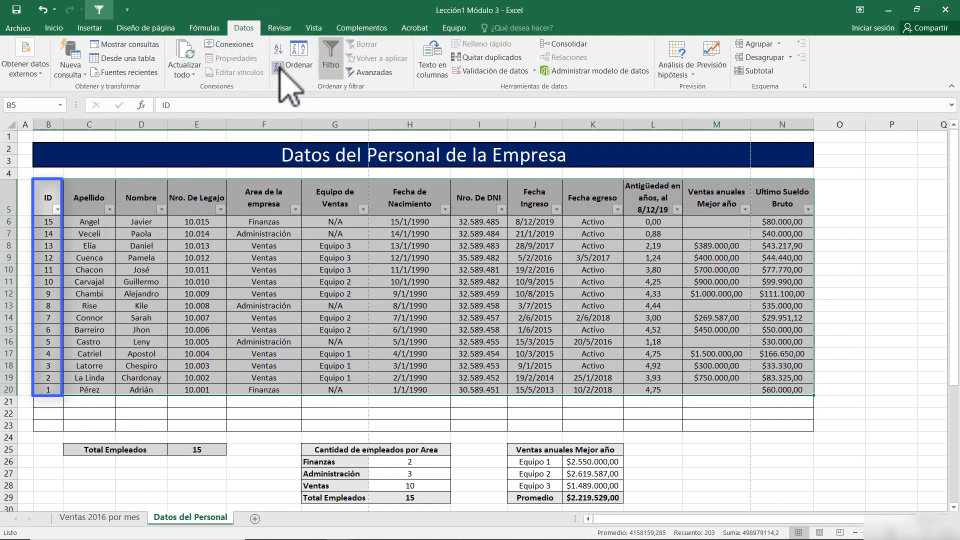
{"action": "left_click", "coordinate": [277, 50]}
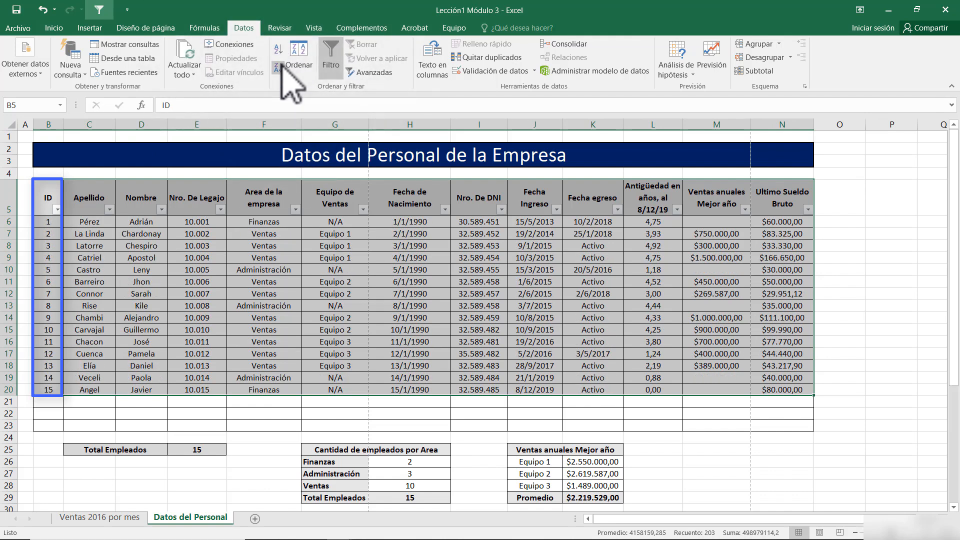
{"action": "left_click", "coordinate": [279, 67]}
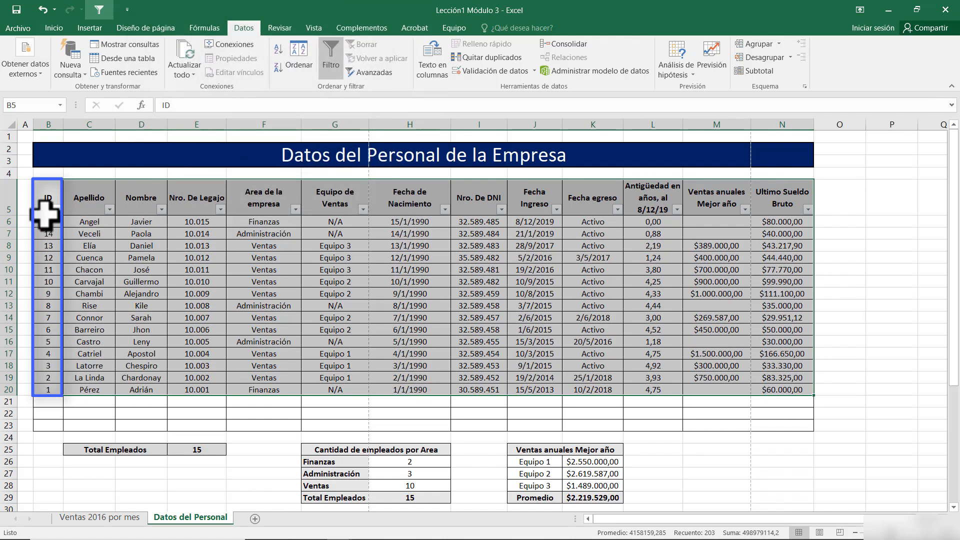
{"action": "left_click", "coordinate": [43, 10]}
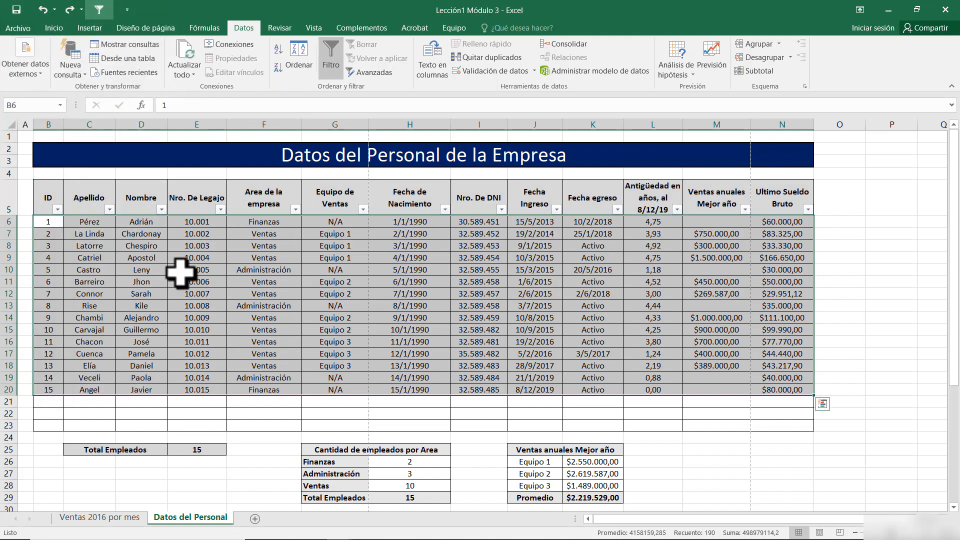
Step: Turn off the filter on the header row of the personnel table
{"action": "left_click", "coordinate": [268, 293]}
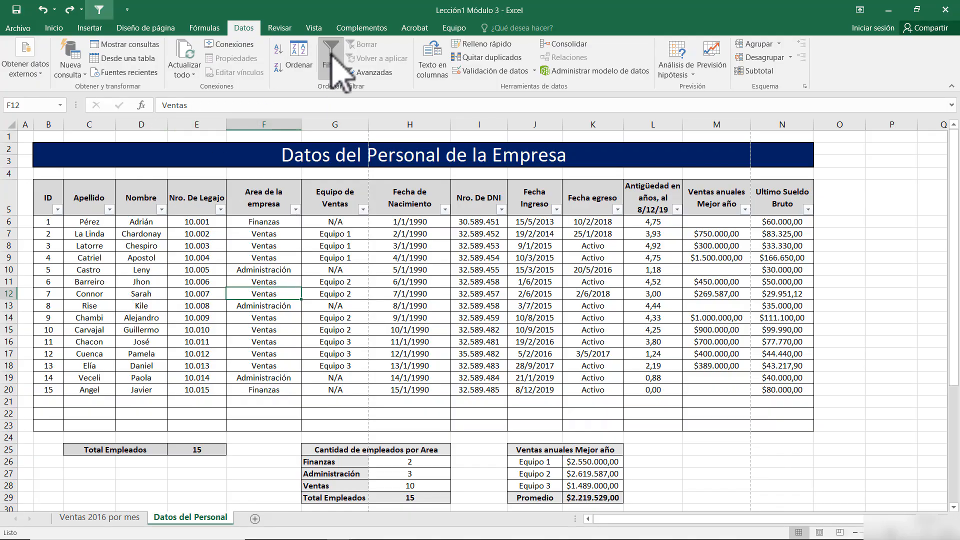
{"action": "left_click", "coordinate": [329, 59]}
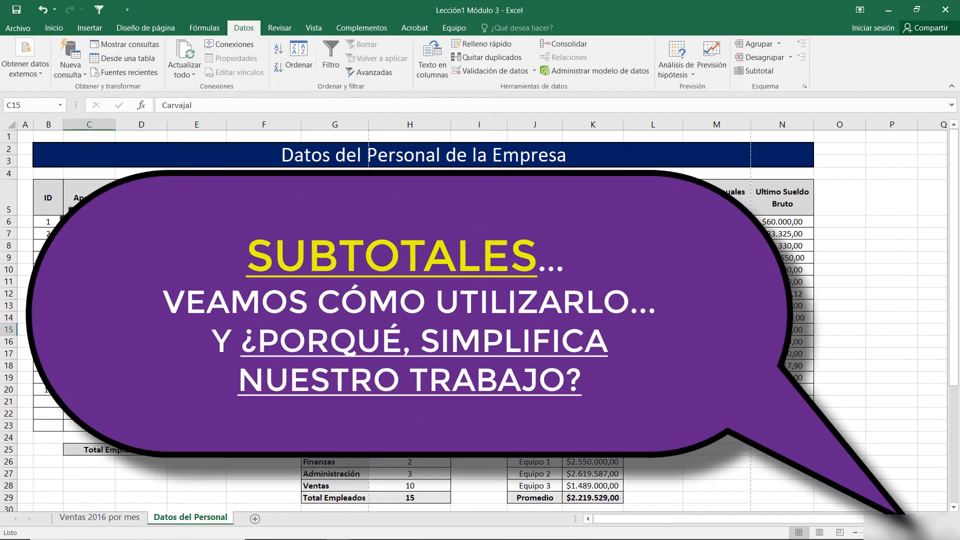
Step: Sort the personnel table B5:N20 by Area de la empresa in A to Z order
{"action": "left_click", "coordinate": [46, 200]}
{"action": "left_click_drag", "start_coordinate": [46, 200], "coordinate": [773, 390]}
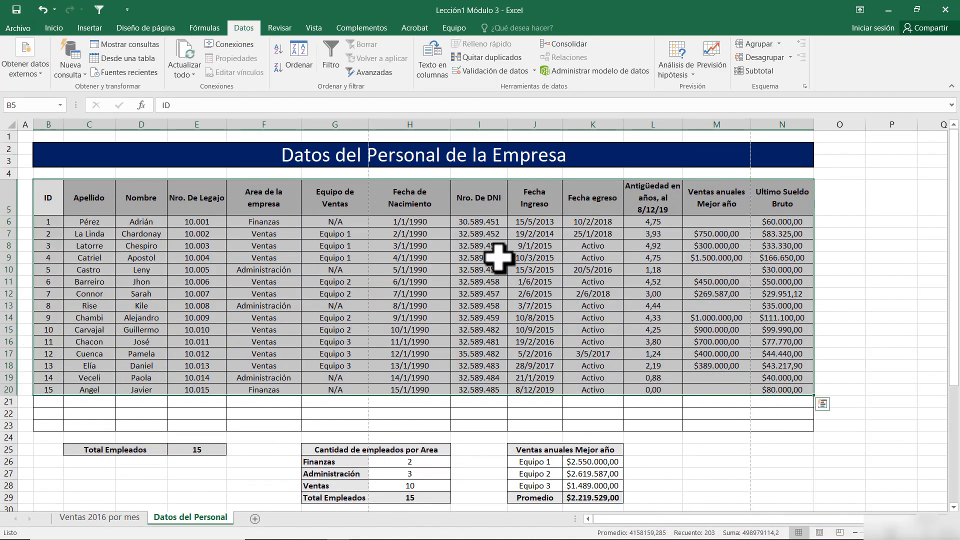
{"action": "left_click", "coordinate": [303, 55]}
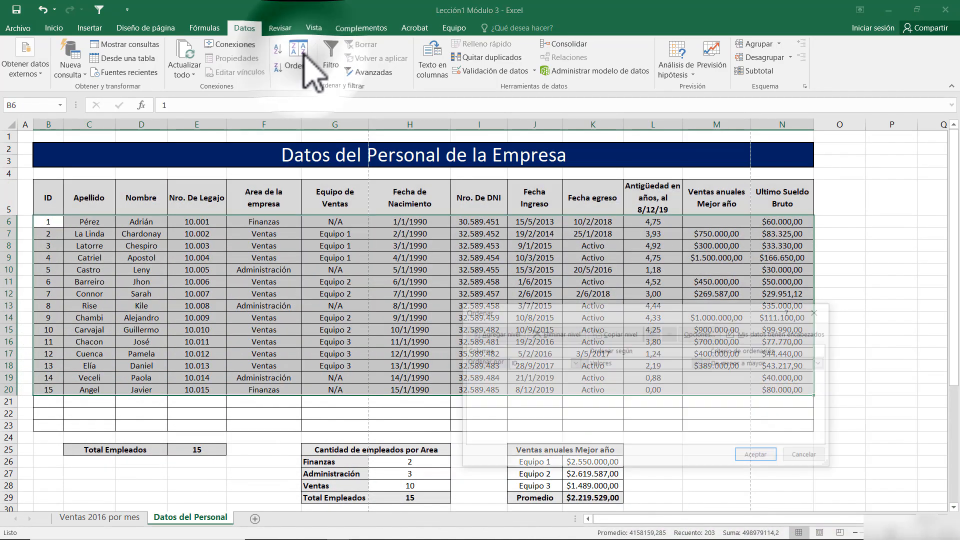
{"action": "left_click", "coordinate": [557, 361]}
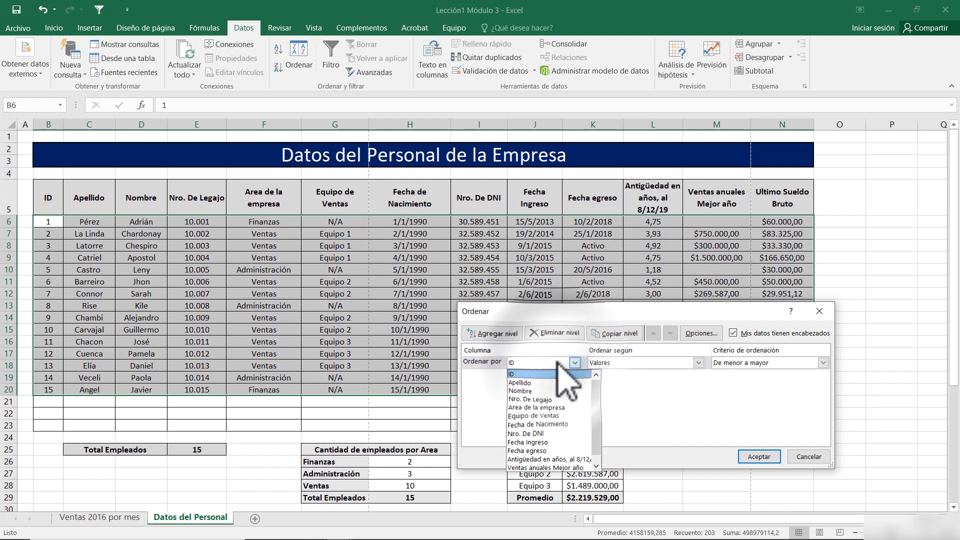
{"action": "left_click", "coordinate": [554, 409]}
{"action": "left_click", "coordinate": [758, 456]}
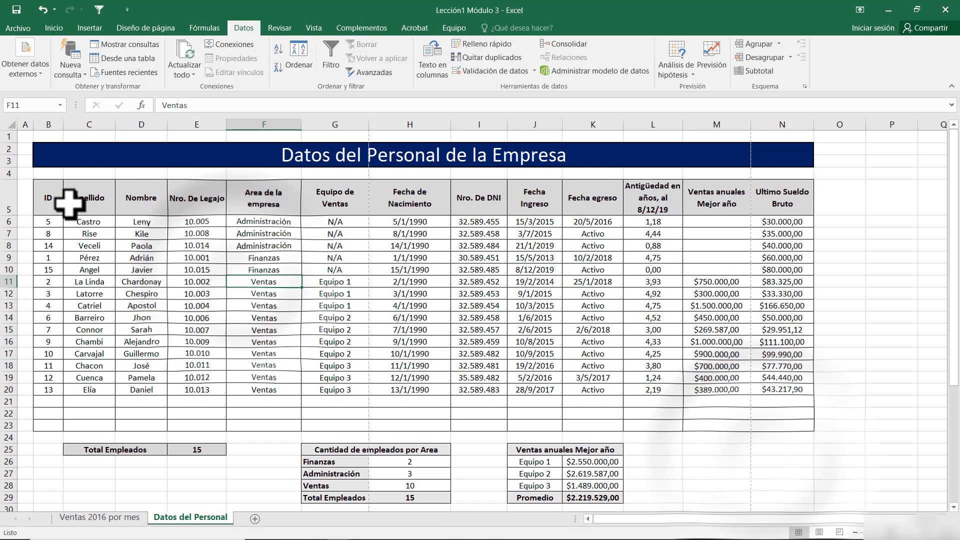
Step: Add Suma subtotals to B5:N20 at each change in Area de la empresa, for Ventas anuales Mejor año and Ultimo Sueldo Bruto
{"action": "mouse_move", "coordinate": [47, 193]}
{"action": "left_mouse_down"}
{"action": "mouse_move", "coordinate": [626, 295]}
{"action": "mouse_move", "coordinate": [783, 392]}
{"action": "left_mouse_up"}
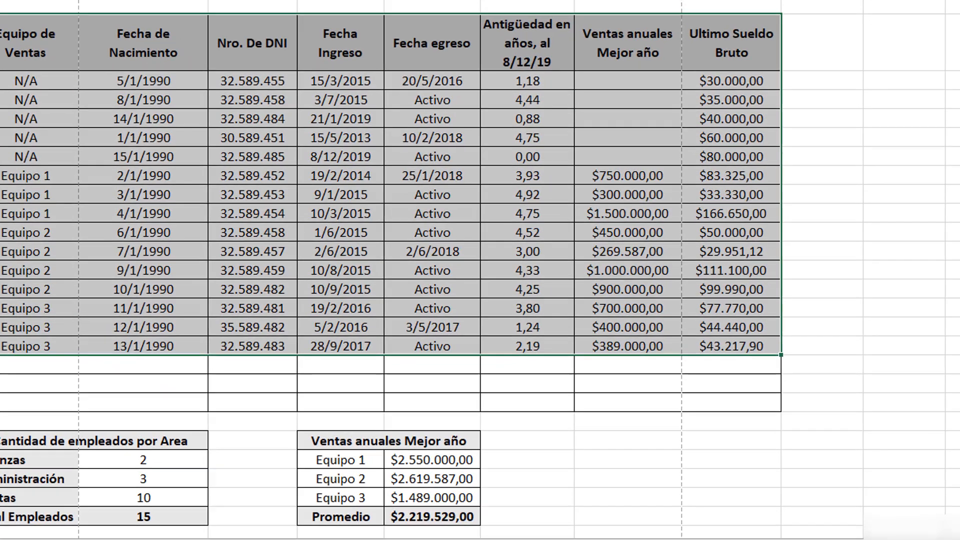
{"action": "left_click", "coordinate": [762, 72]}
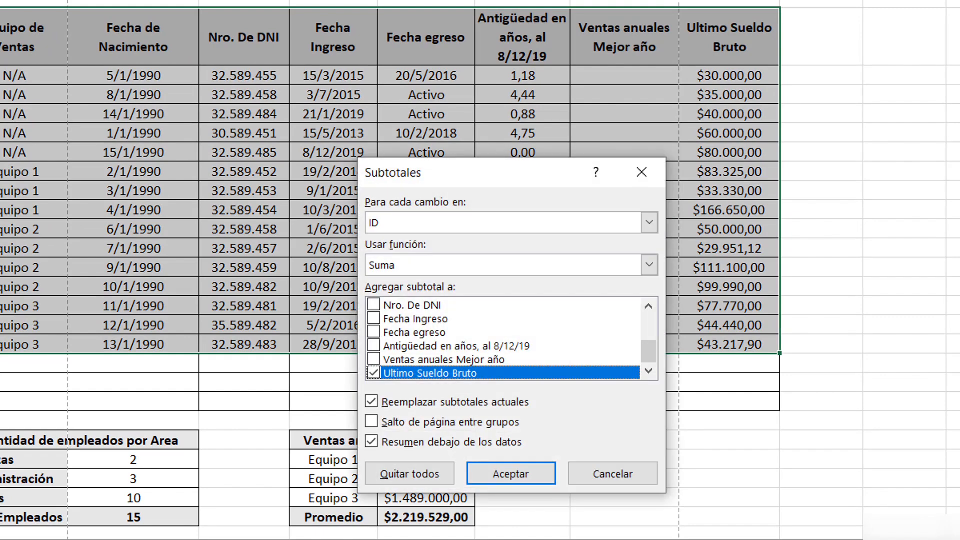
{"action": "left_click", "coordinate": [404, 224]}
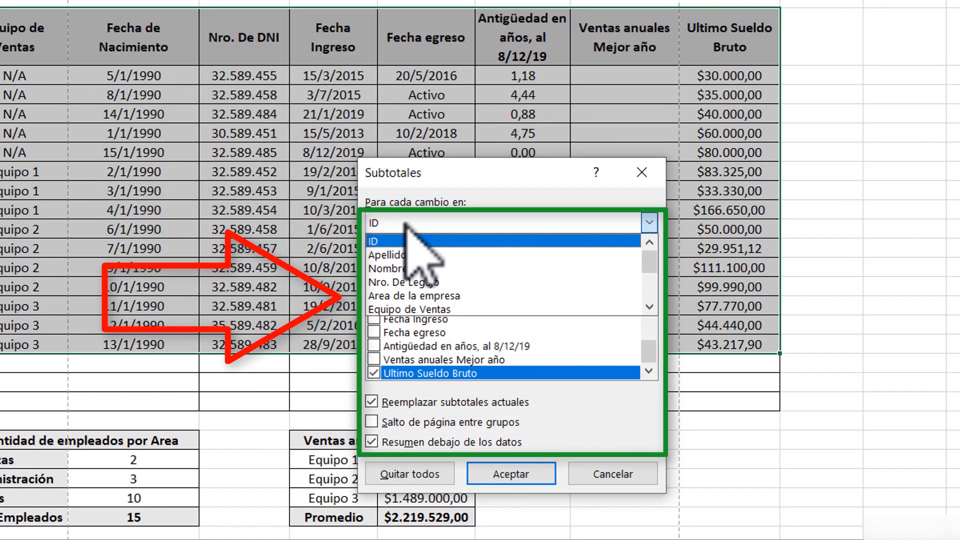
{"action": "left_click", "coordinate": [410, 296]}
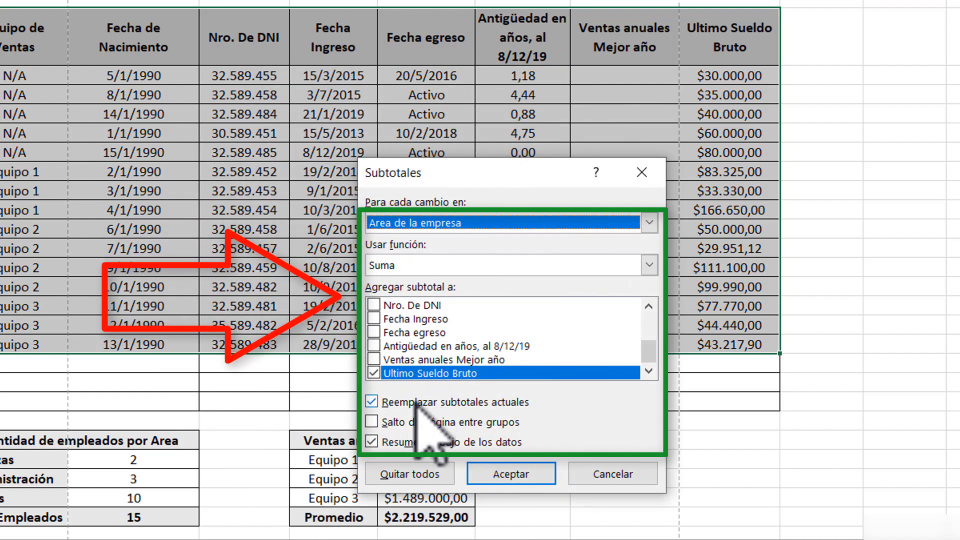
{"action": "mouse_move", "coordinate": [649, 345]}
{"action": "left_mouse_down"}
{"action": "mouse_move", "coordinate": [651, 308]}
{"action": "mouse_move", "coordinate": [650, 349]}
{"action": "left_mouse_up"}
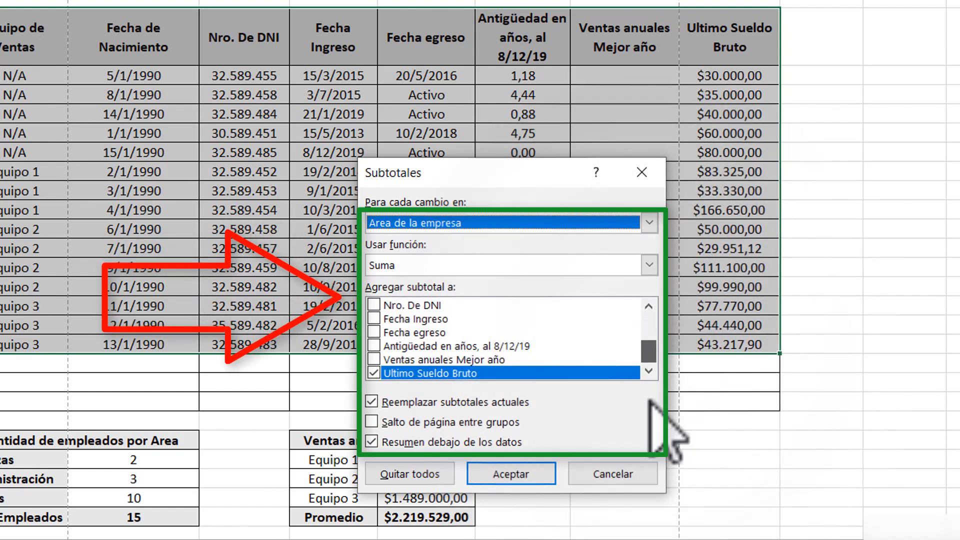
{"action": "left_click", "coordinate": [373, 359]}
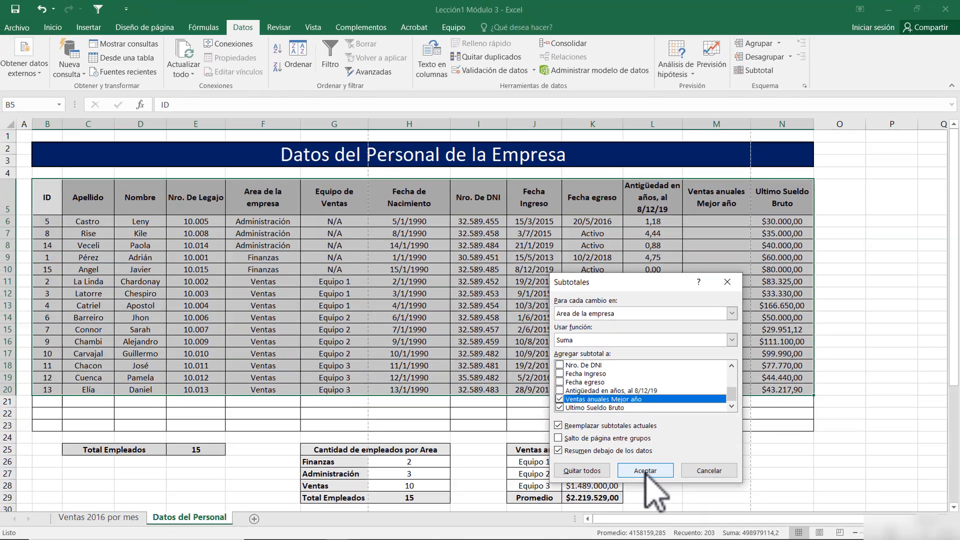
{"action": "left_click", "coordinate": [511, 473]}
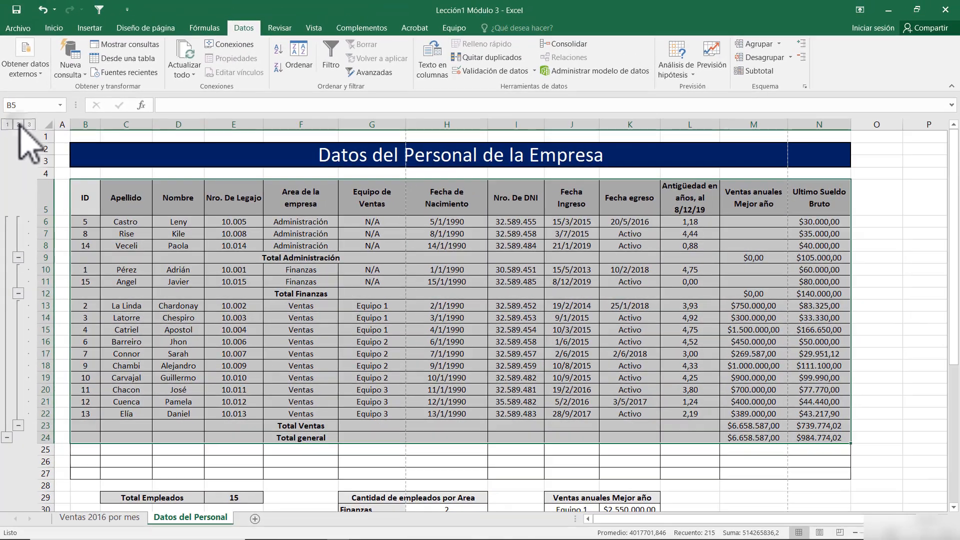
Step: Collapse the outline to level 2 and inspect the Ultimo Sueldo Bruto subtotals of Administración, Finanzas and Ventas
{"action": "left_click", "coordinate": [18, 124]}
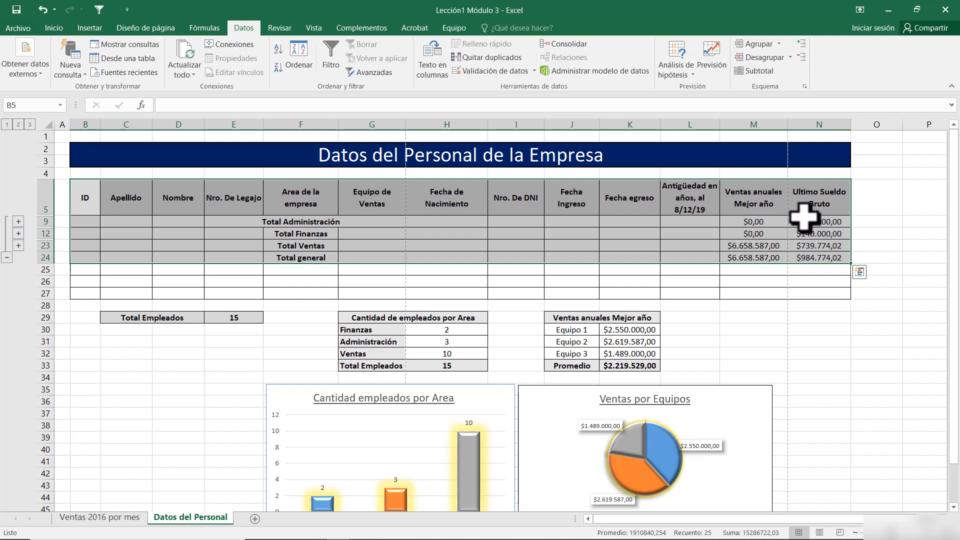
{"action": "left_click", "coordinate": [826, 221]}
{"action": "left_click", "coordinate": [820, 234]}
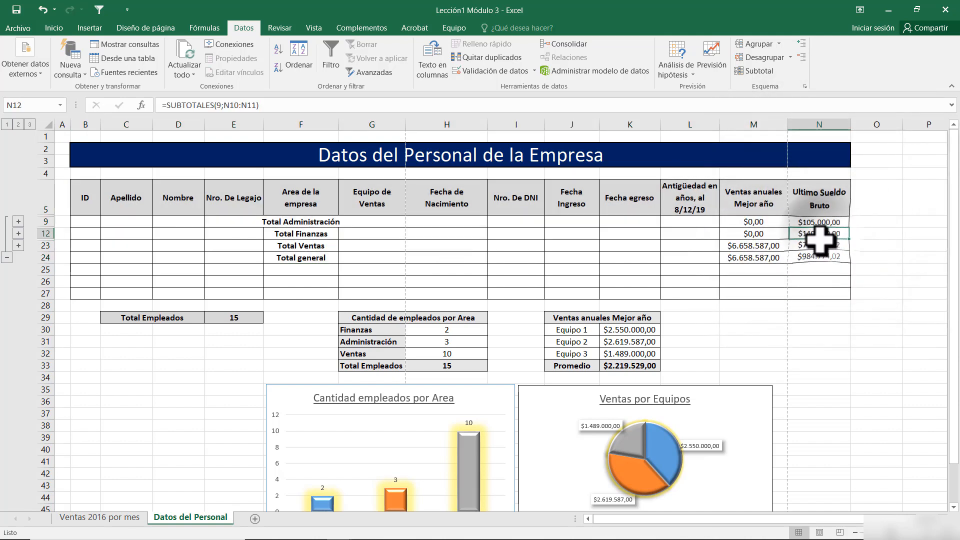
{"action": "left_click", "coordinate": [819, 245]}
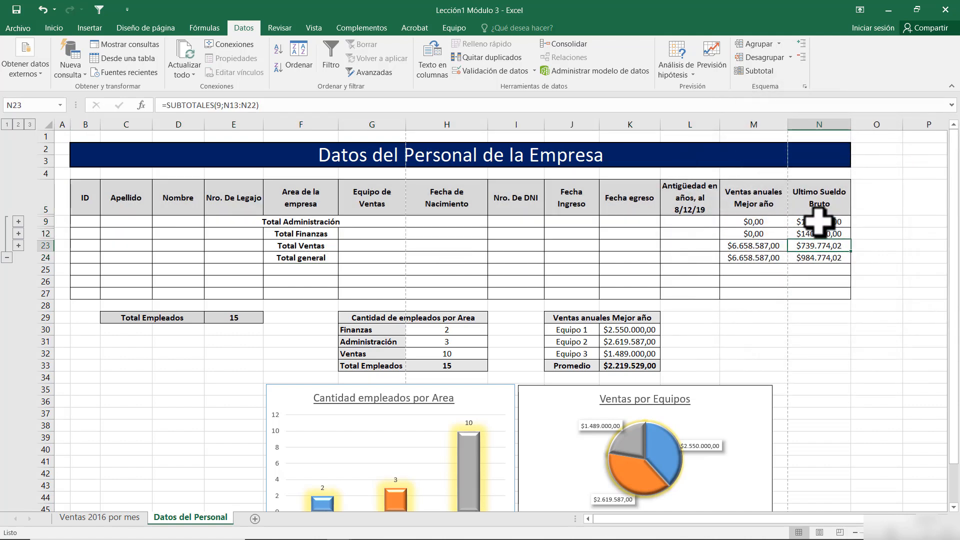
{"action": "left_click", "coordinate": [813, 233]}
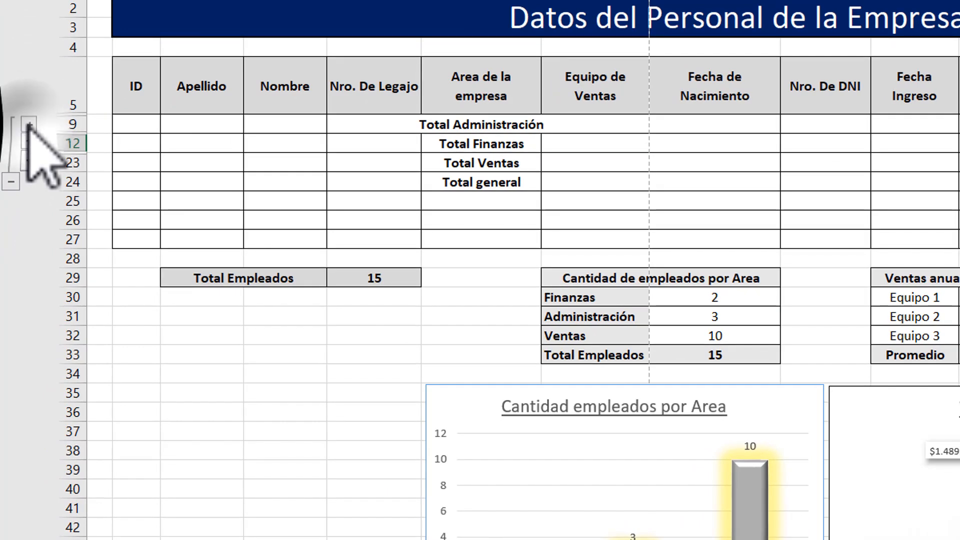
Step: Expand the Administración and Finanzas groups, collapse the outline back to level 2, and show all details at level 3
{"action": "left_click", "coordinate": [19, 213]}
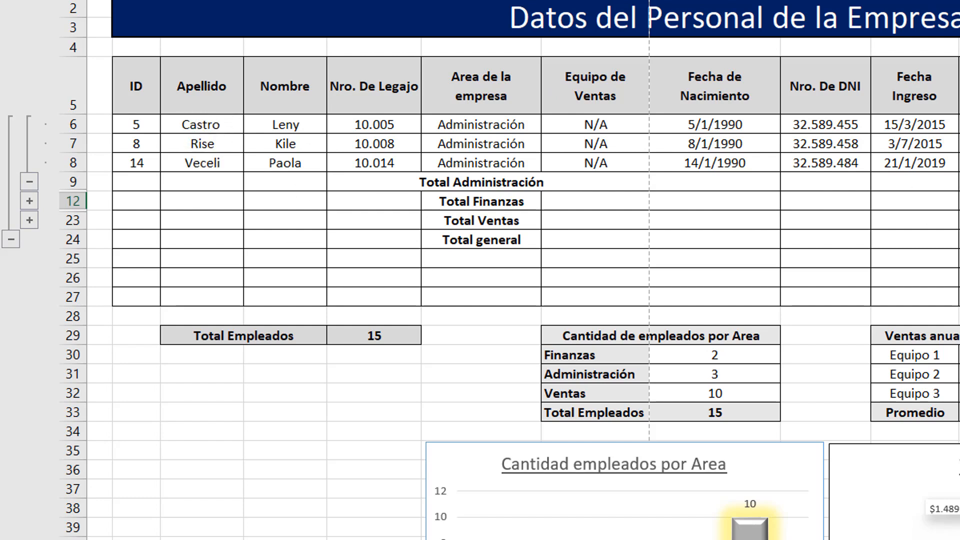
{"action": "left_click", "coordinate": [29, 200]}
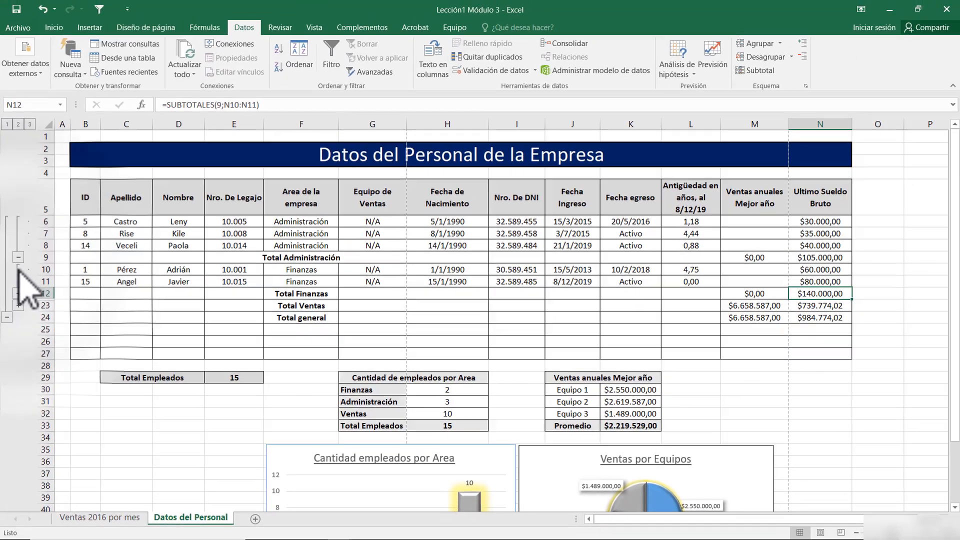
{"action": "left_click", "coordinate": [18, 124]}
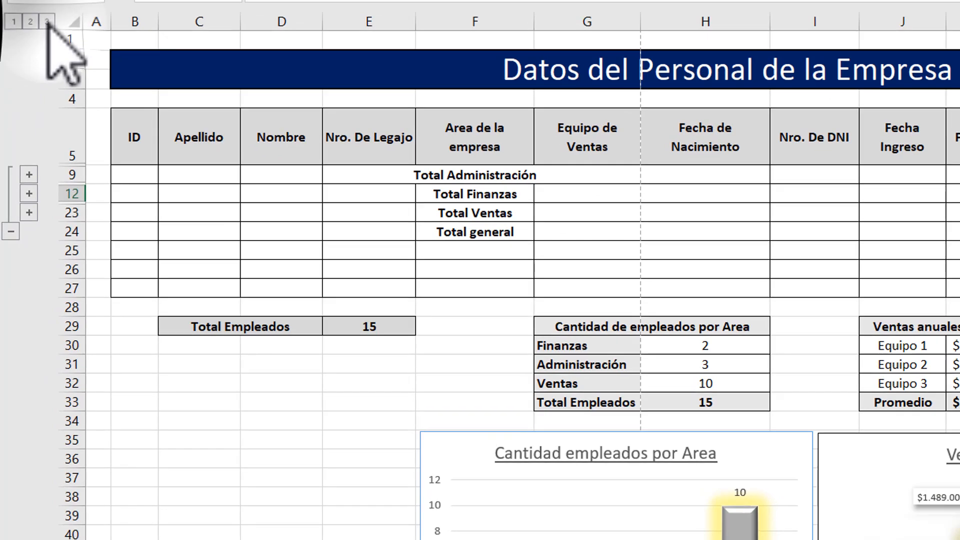
{"action": "left_click", "coordinate": [29, 125]}
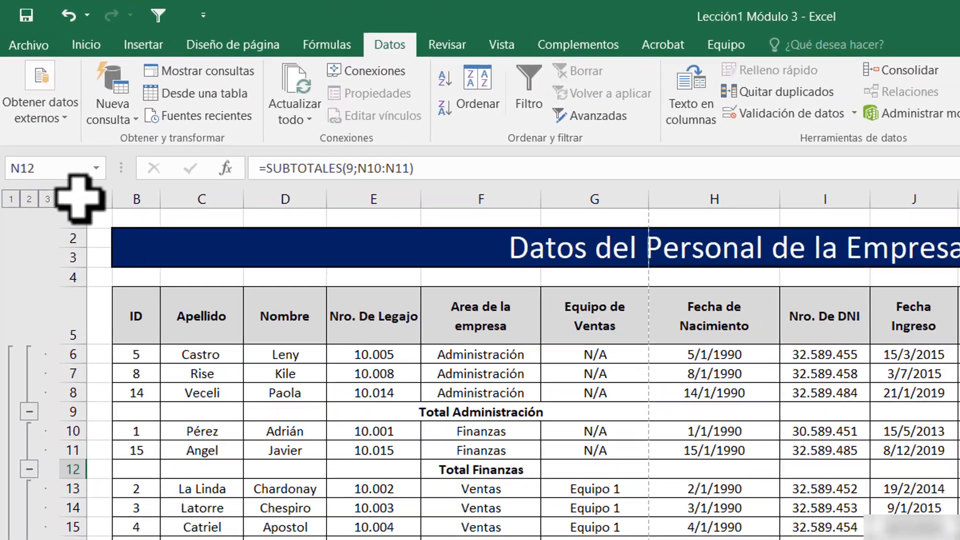
Step: Select the whole sheet and remove all subtotals from it
{"action": "left_click", "coordinate": [50, 124]}
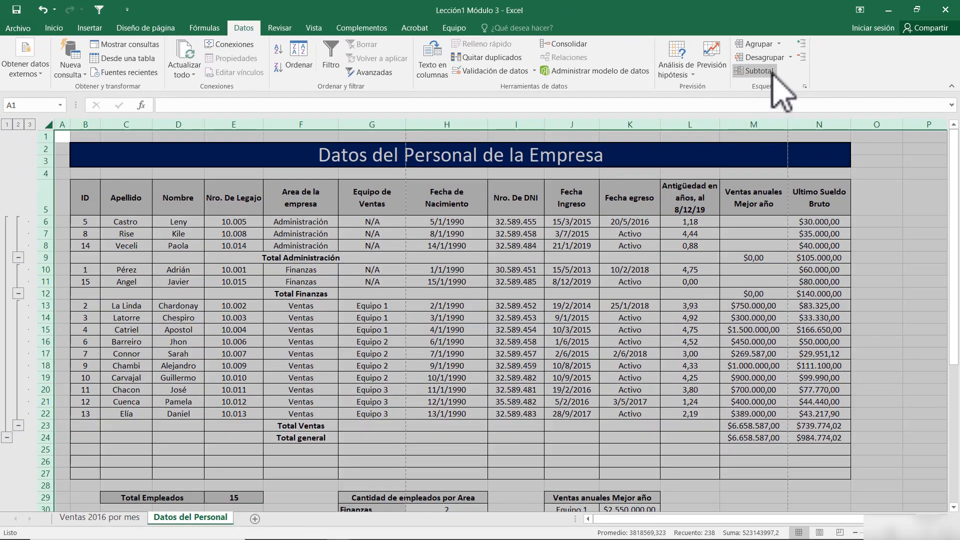
{"action": "left_click", "coordinate": [734, 70]}
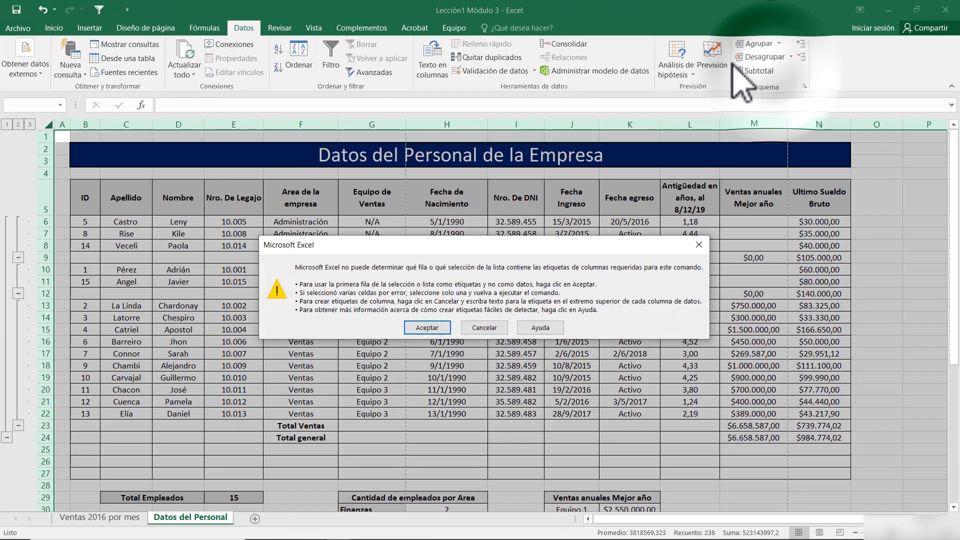
{"action": "left_click", "coordinate": [439, 331]}
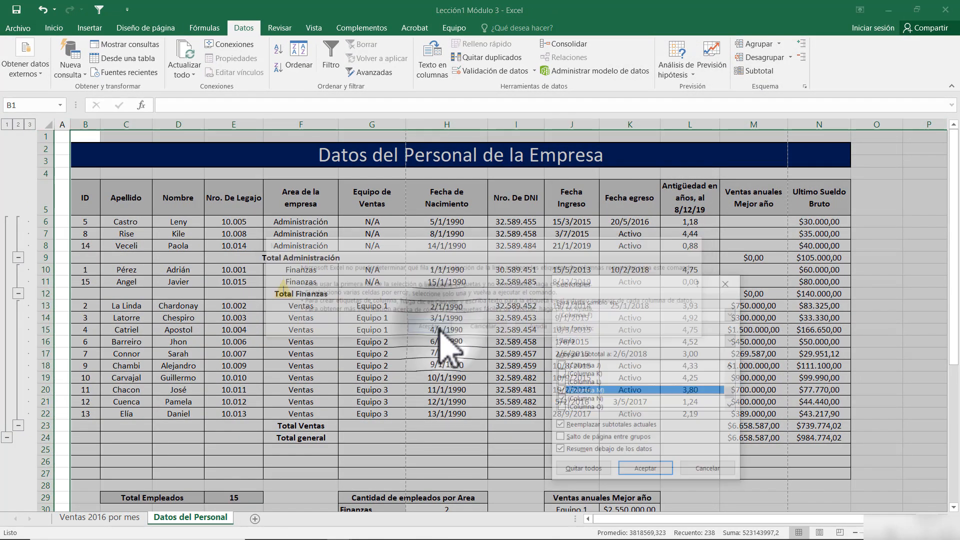
{"action": "left_click", "coordinate": [582, 471]}
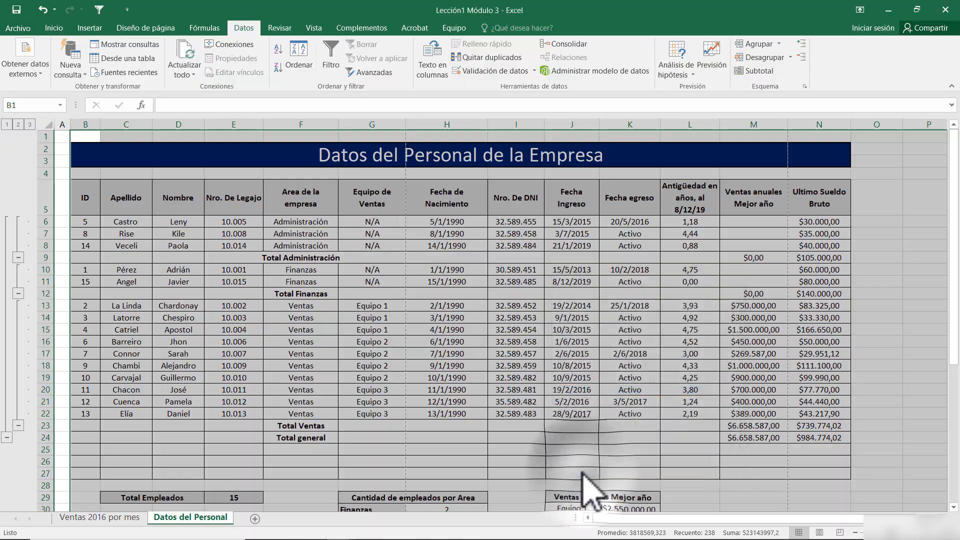
{"action": "left_click", "coordinate": [379, 268]}
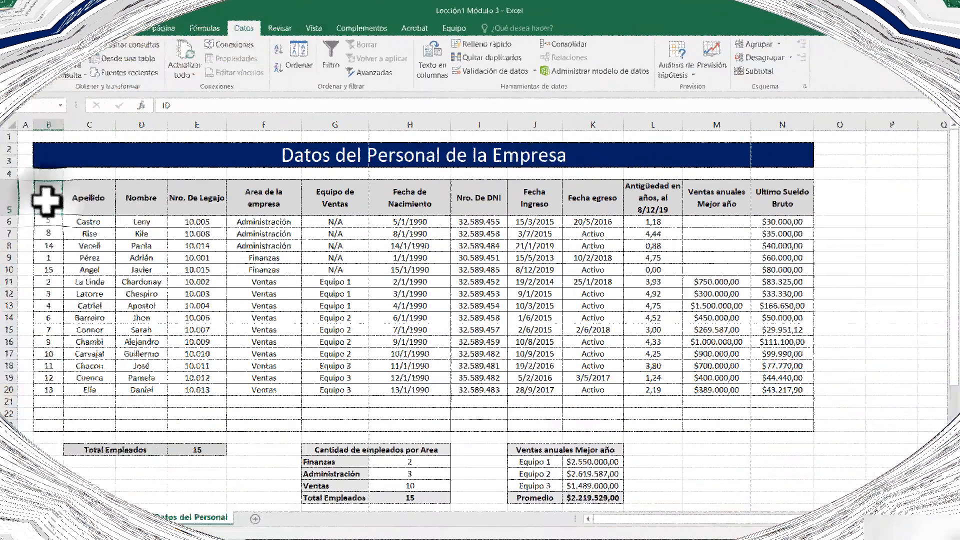
Step: Sort the personnel table B5:N20 by ID from smallest to largest and select cell E14
{"action": "left_click_drag", "start_coordinate": [47, 203], "coordinate": [781, 389]}
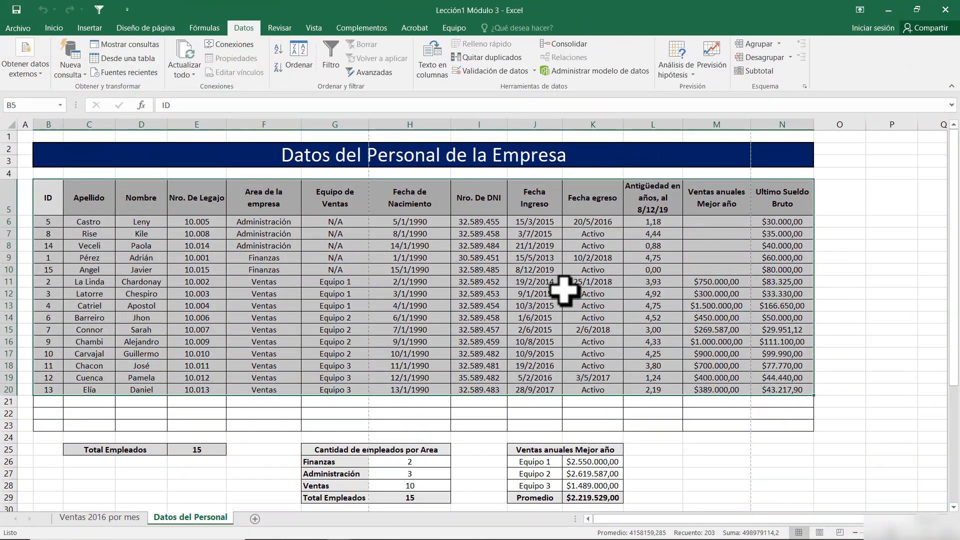
{"action": "left_click", "coordinate": [298, 60]}
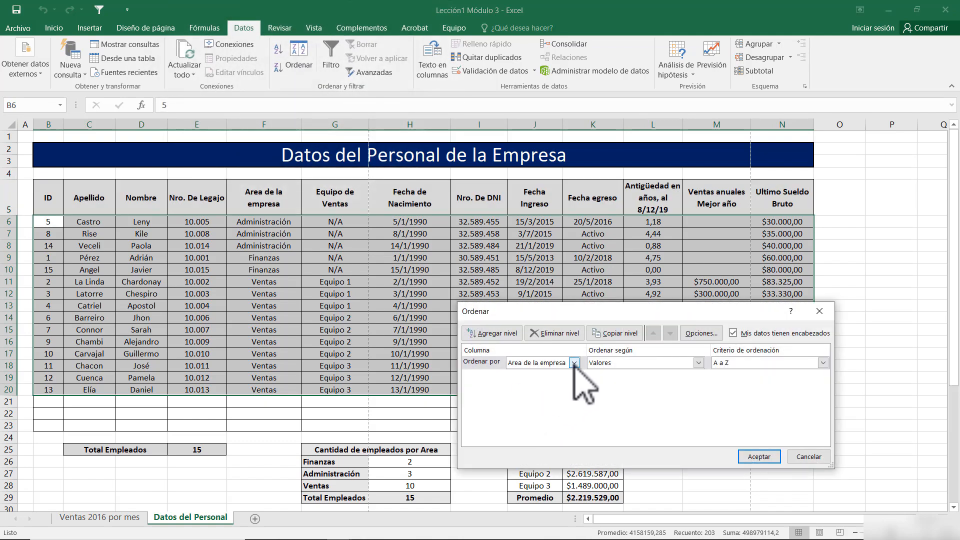
{"action": "left_click", "coordinate": [574, 364]}
{"action": "left_click", "coordinate": [530, 374]}
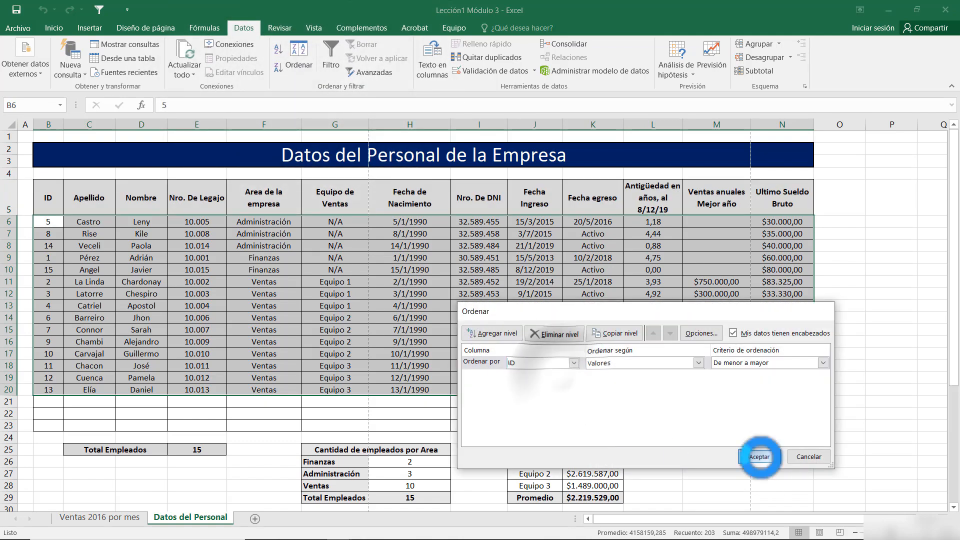
{"action": "left_click", "coordinate": [759, 456]}
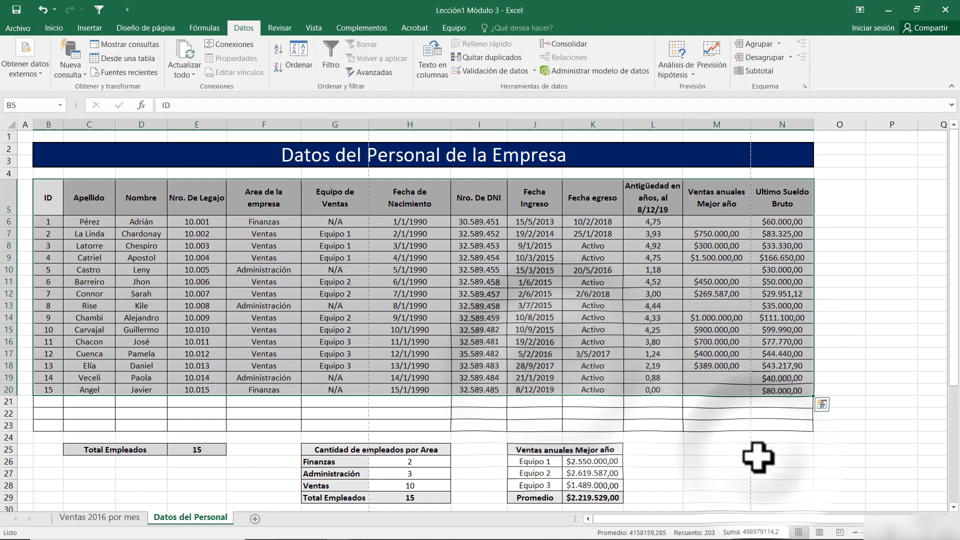
{"action": "left_click", "coordinate": [179, 314]}
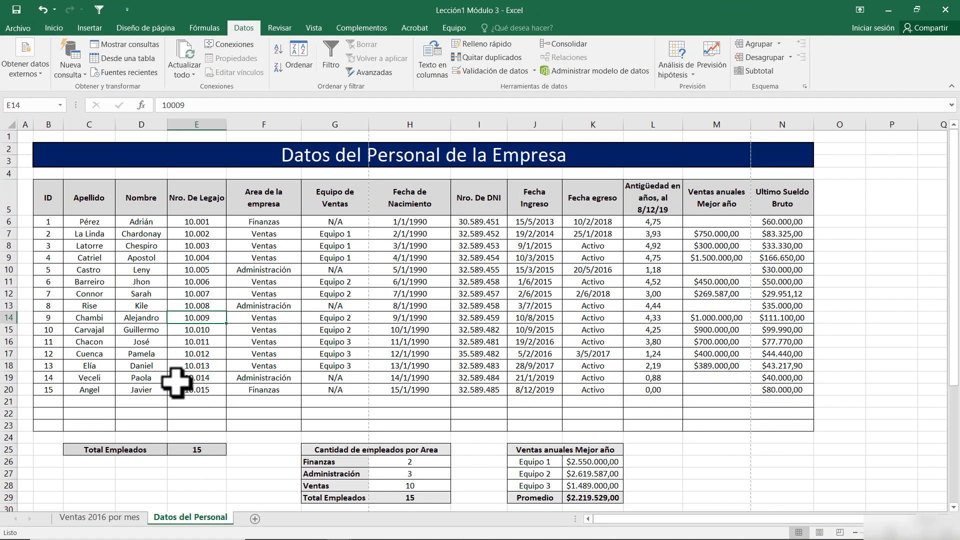
Step: Compare the Ventas 2016 por mes and Datos del Personal sheets, and select the surname and first name in C8:D8 of the sales sheet
{"action": "left_click", "coordinate": [130, 518]}
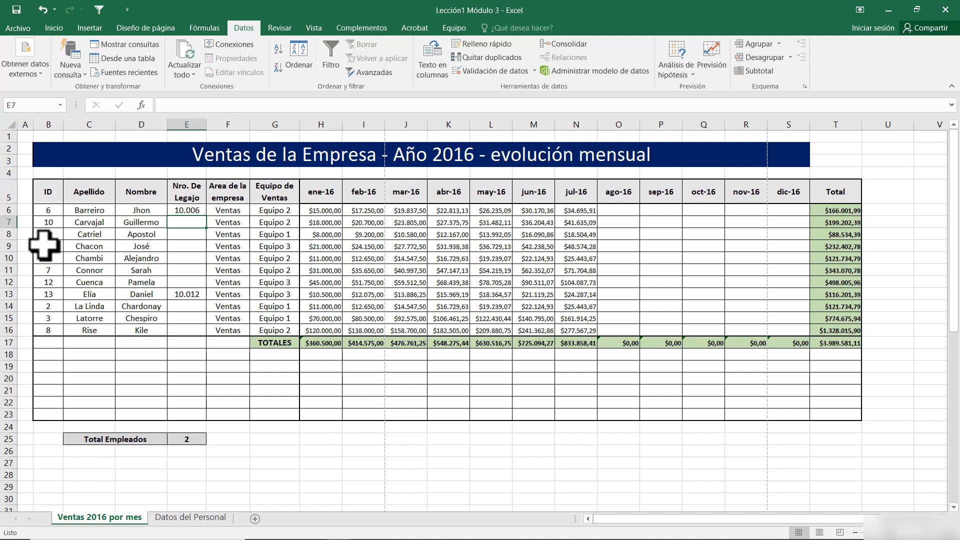
{"action": "left_click", "coordinate": [193, 517]}
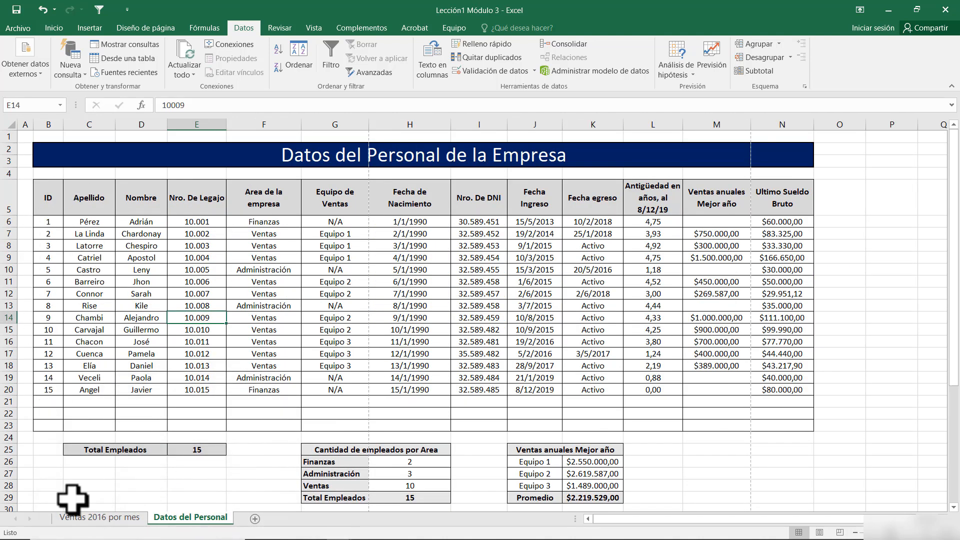
{"action": "left_click", "coordinate": [129, 517]}
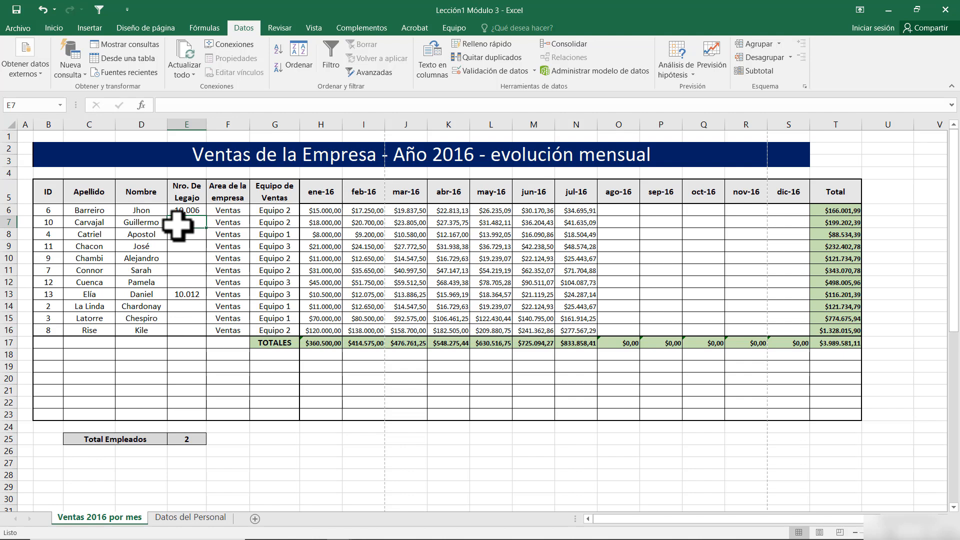
{"action": "left_click_drag", "start_coordinate": [85, 237], "coordinate": [149, 237]}
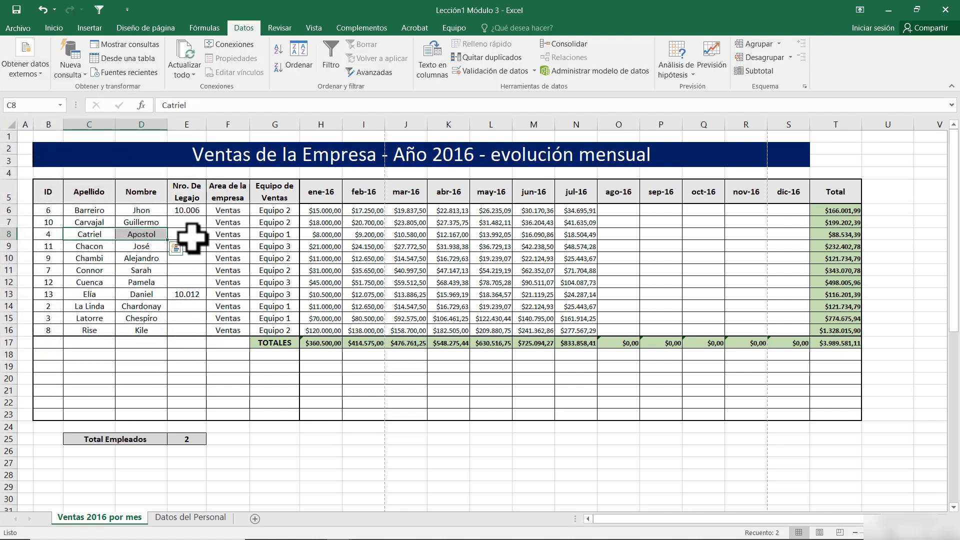
Step: Look up the employee with ID 4 on the Datos del Personal sheet and select the matching Nro. De Legajo in E9
{"action": "left_click", "coordinate": [194, 519]}
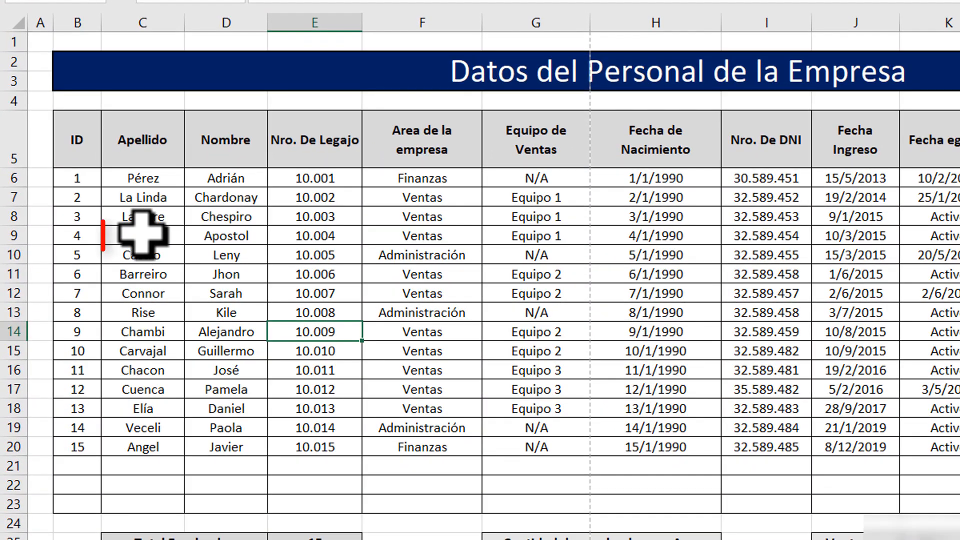
{"action": "left_click_drag", "start_coordinate": [134, 238], "coordinate": [206, 236]}
{"action": "left_click", "coordinate": [318, 241]}
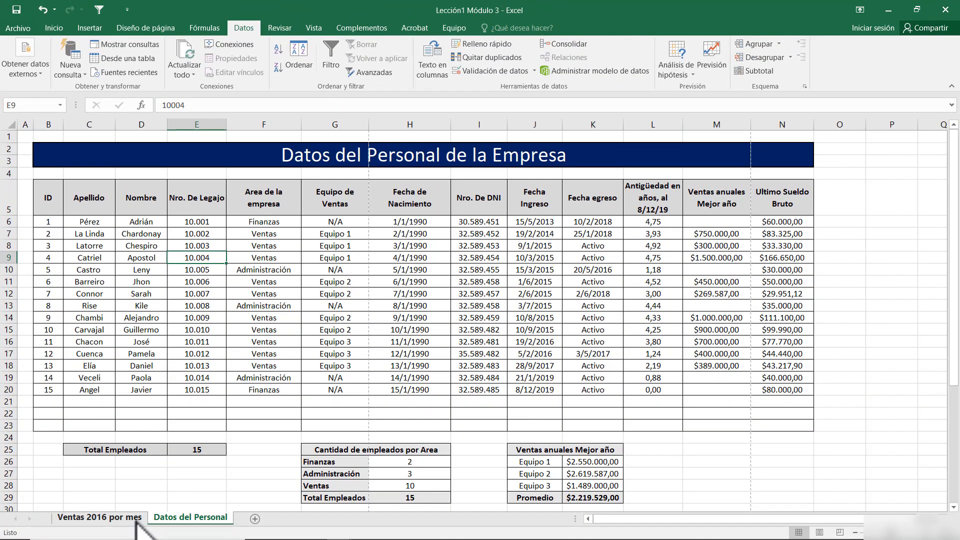
Step: Insert the BUSCARV function in cell E7 of the Ventas 2016 por mes sheet, moving its arguments dialog closer to the table
{"action": "left_click", "coordinate": [136, 520]}
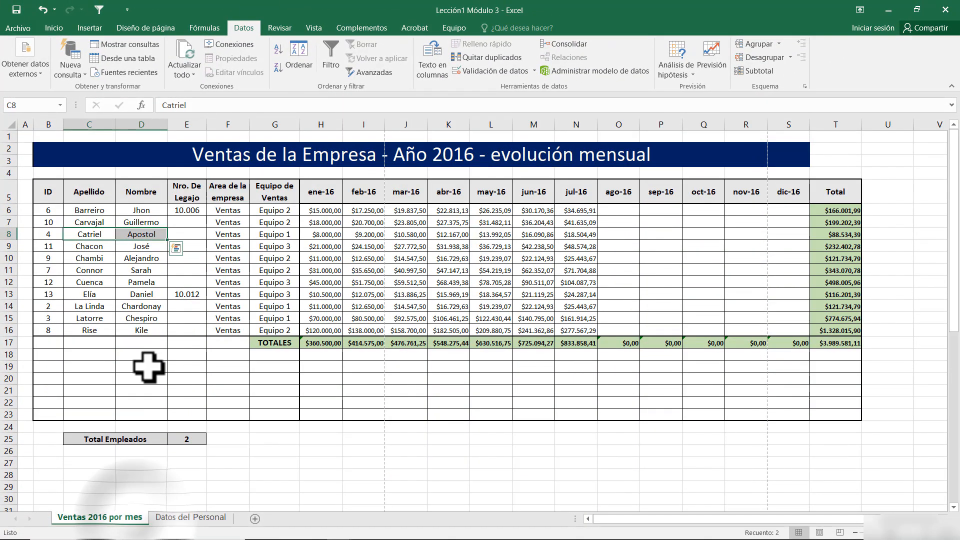
{"action": "left_click", "coordinate": [189, 222]}
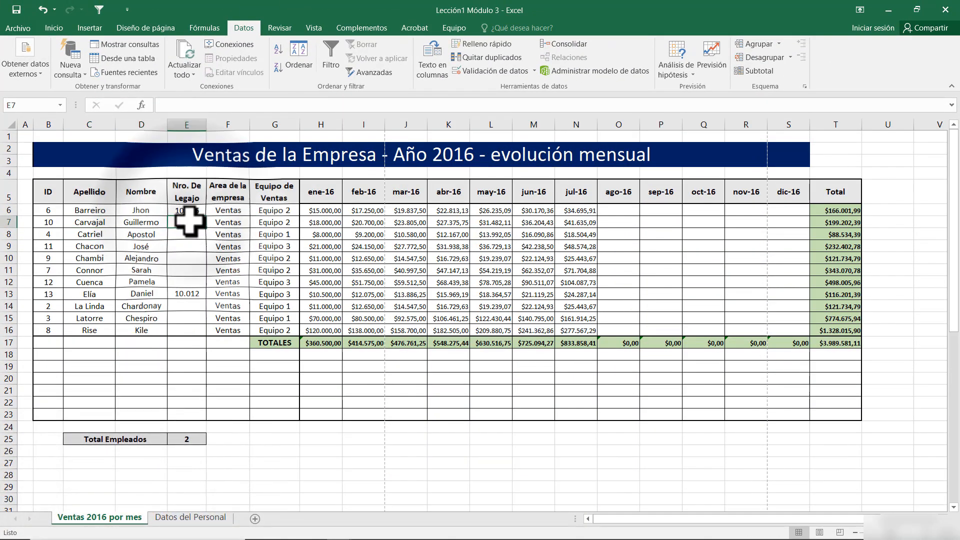
{"action": "left_click", "coordinate": [142, 105]}
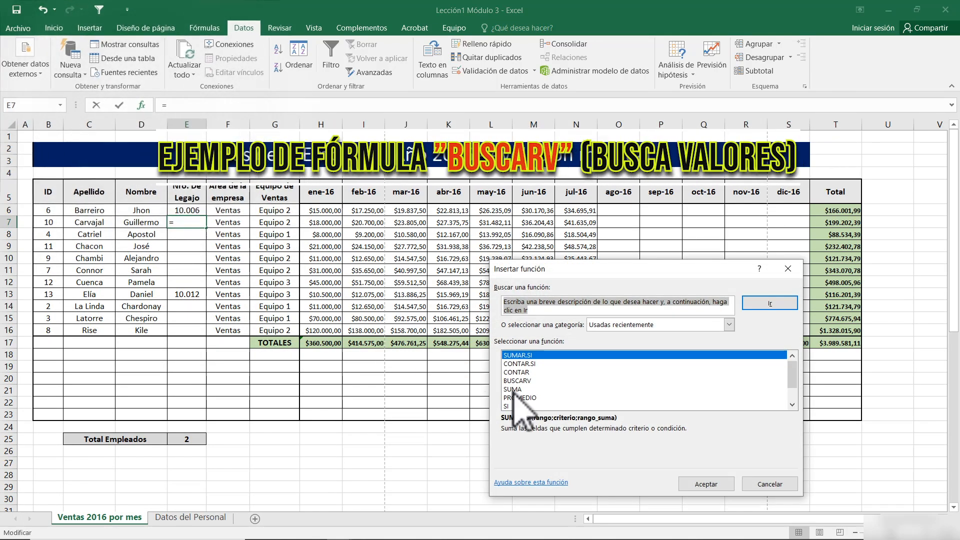
{"action": "left_click", "coordinate": [530, 381]}
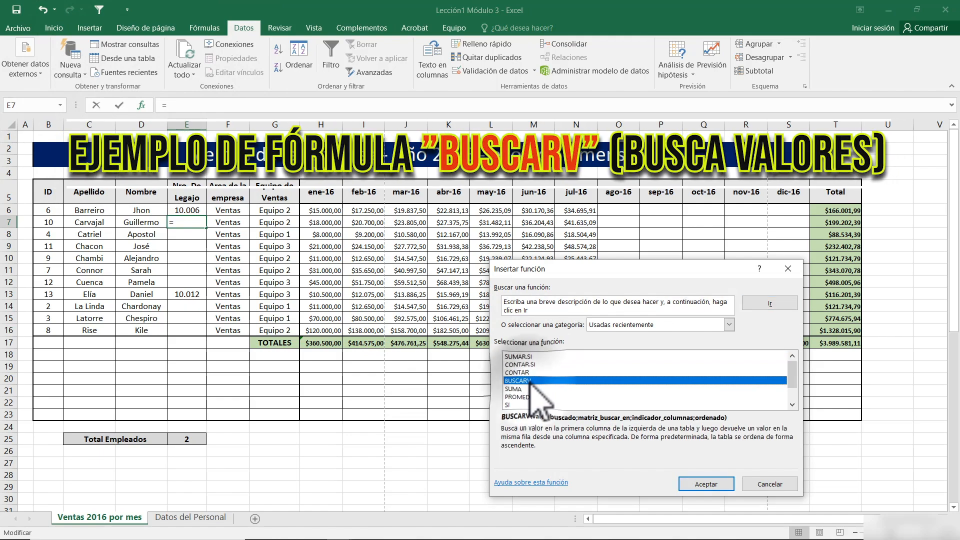
{"action": "left_click", "coordinate": [709, 485]}
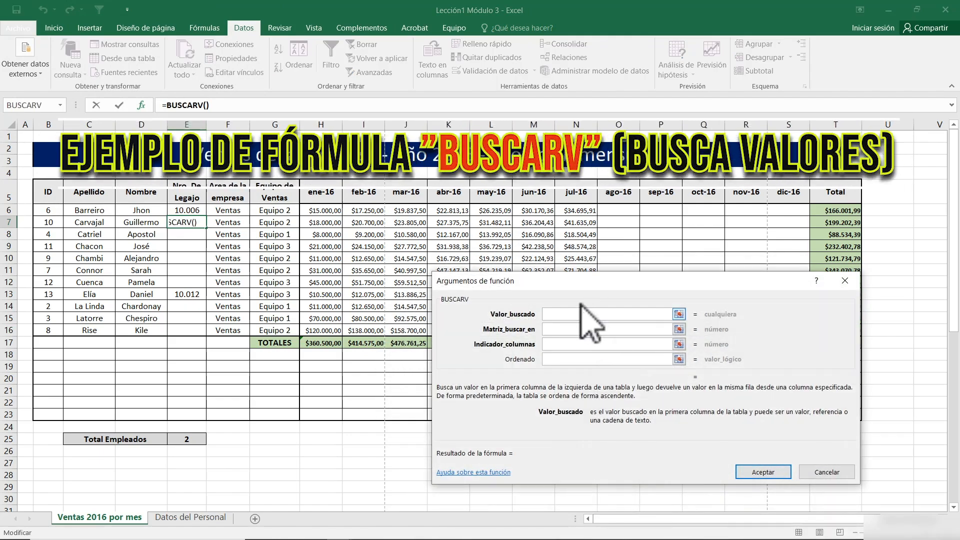
{"action": "left_click_drag", "start_coordinate": [549, 266], "coordinate": [479, 217]}
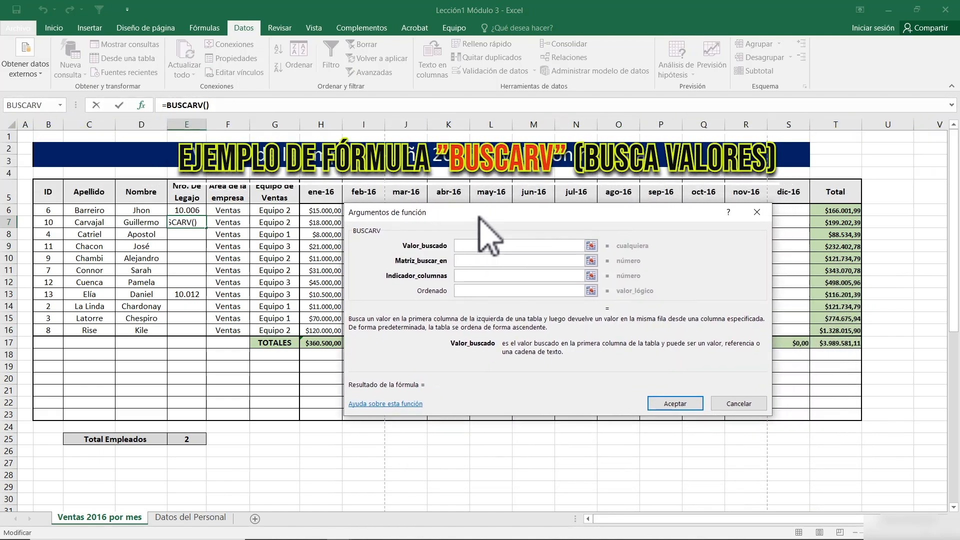
Step: Set the function's Valor_buscado argument to the ID in cell B7
{"action": "left_click", "coordinate": [591, 245]}
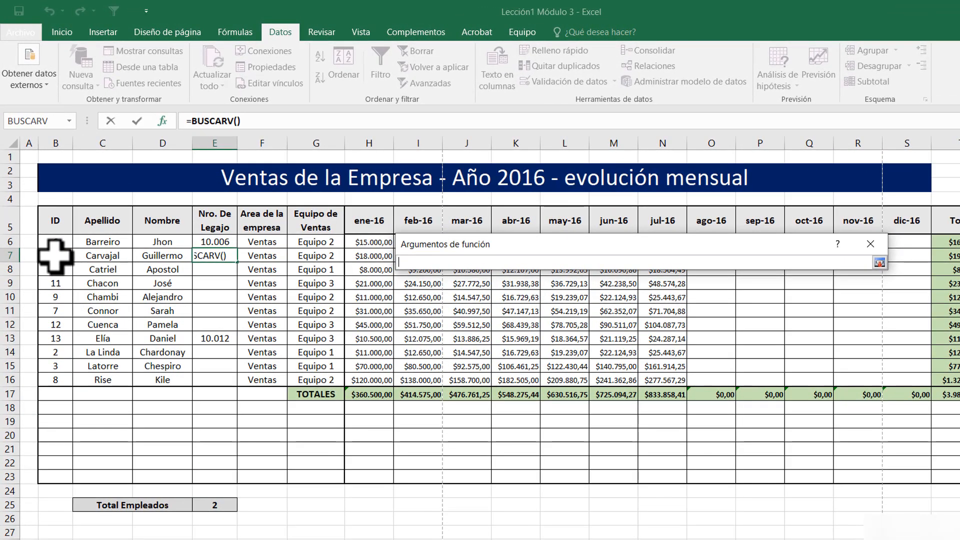
{"action": "left_click", "coordinate": [55, 256]}
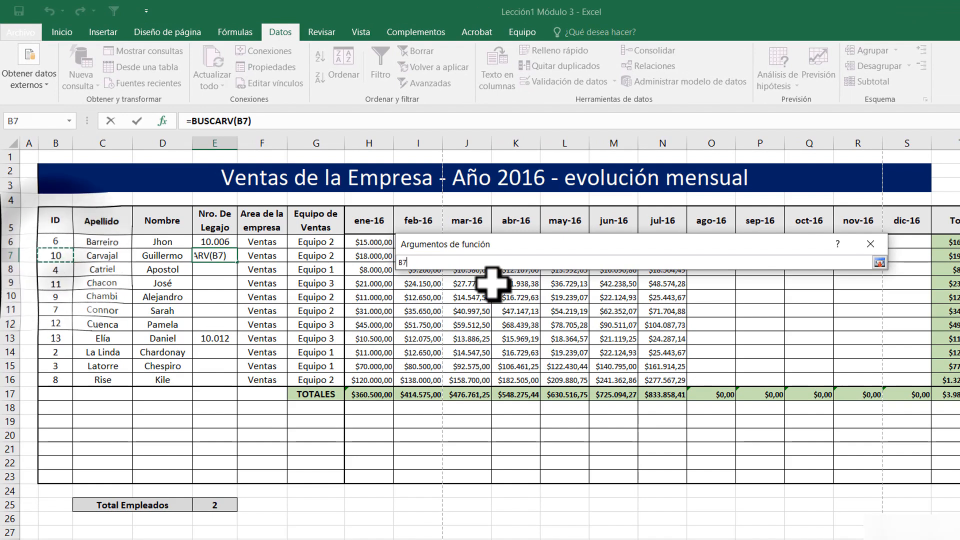
{"action": "left_click", "coordinate": [879, 262]}
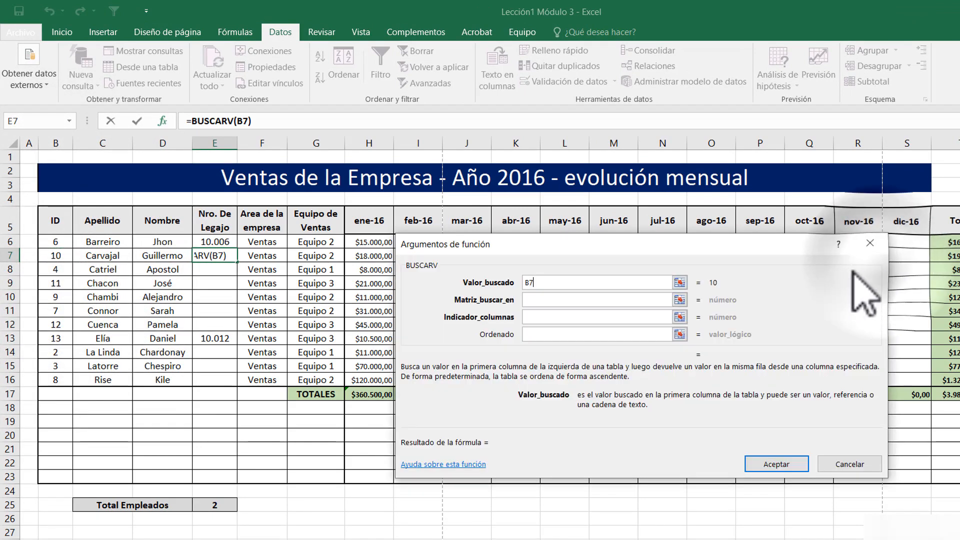
Step: Set Matriz_buscar_en to the personnel table as the absolute range 'Datos del Personal'!$B$5:$N$20
{"action": "left_click", "coordinate": [679, 300]}
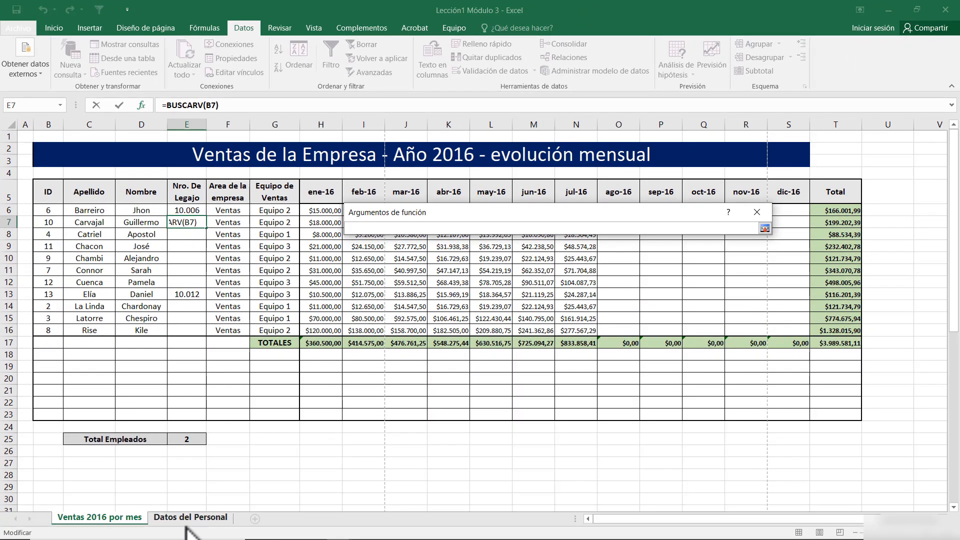
{"action": "left_click", "coordinate": [208, 517]}
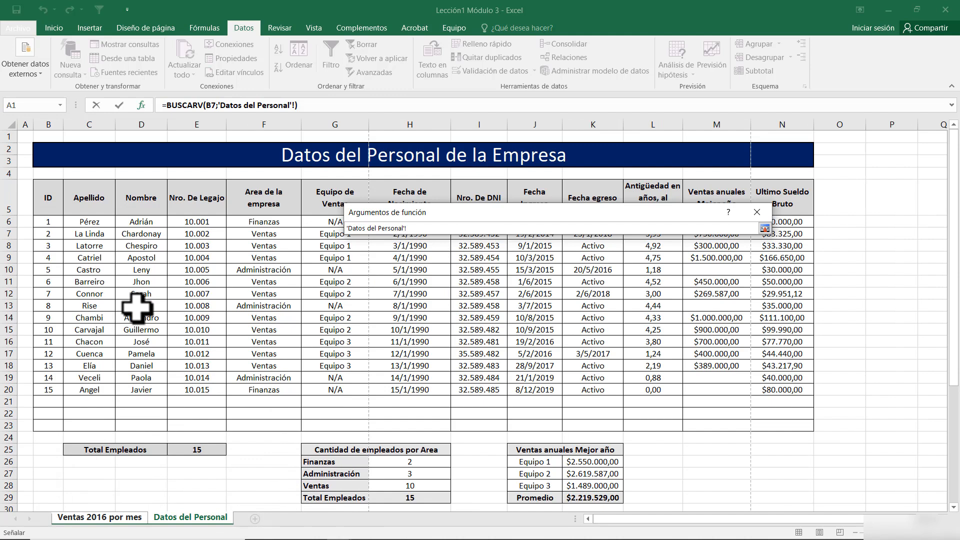
{"action": "left_click_drag", "start_coordinate": [45, 196], "coordinate": [778, 395]}
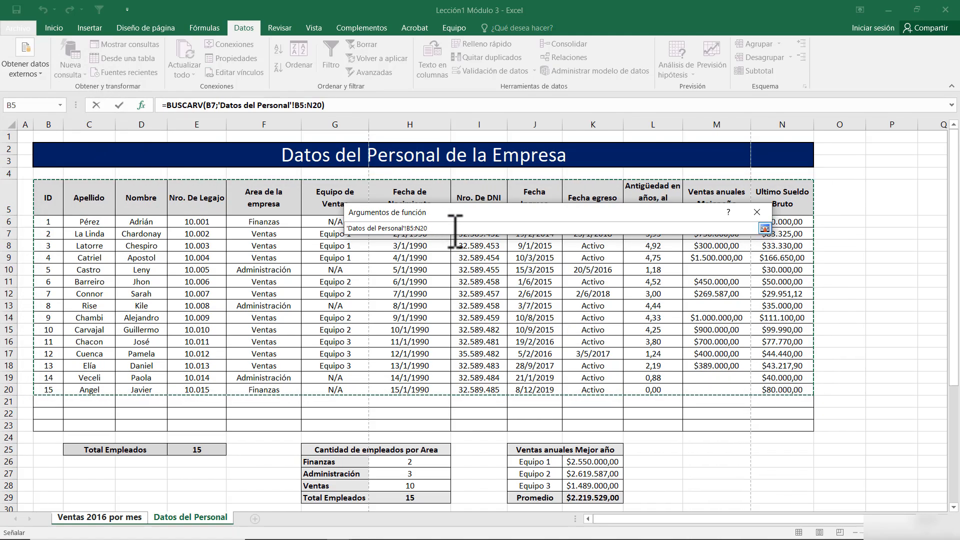
{"action": "left_click_drag", "start_coordinate": [471, 231], "coordinate": [326, 231]}
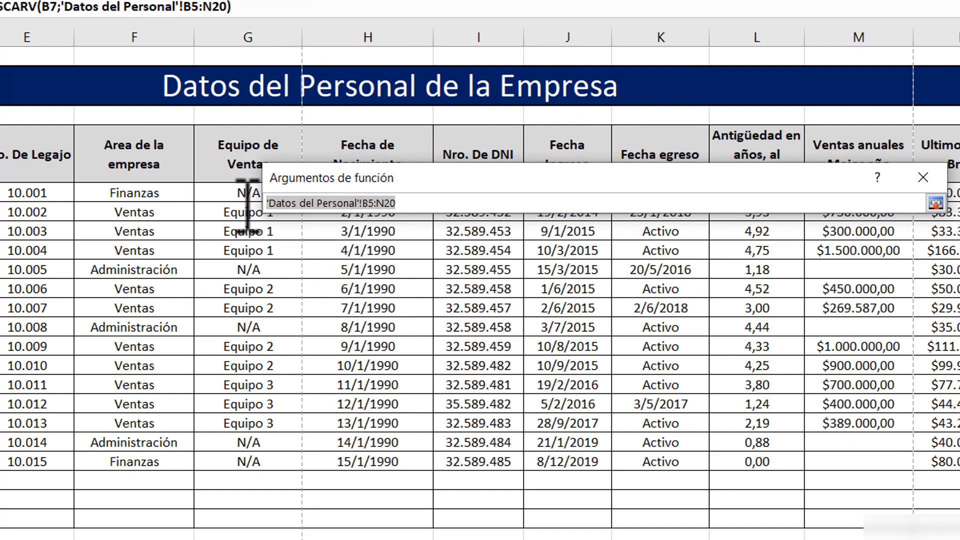
{"action": "key", "text": "F4"}
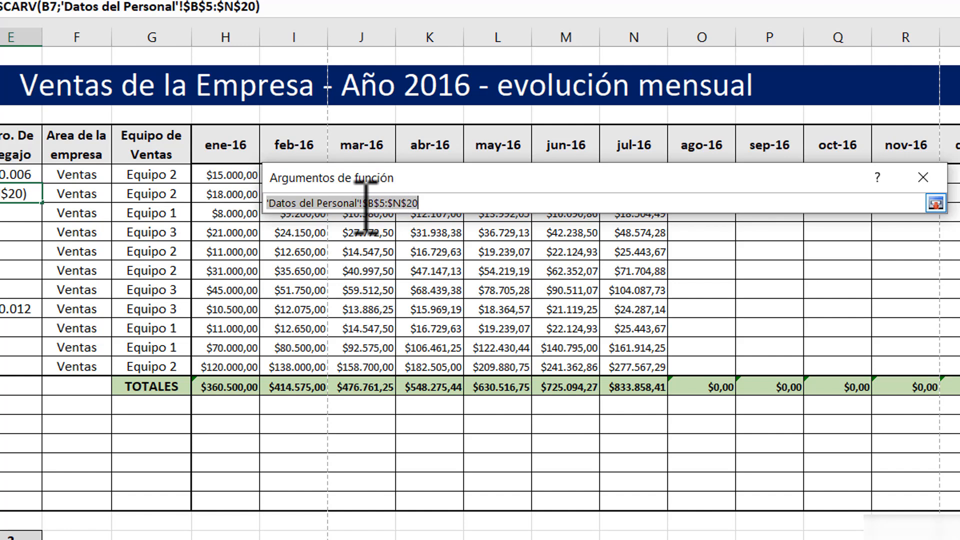
{"action": "left_click", "coordinate": [935, 203]}
Step: Set Indicador_columnas to 4 and Ordenado to falso, and accept the BUSCARV formula
{"action": "left_click", "coordinate": [530, 283]}
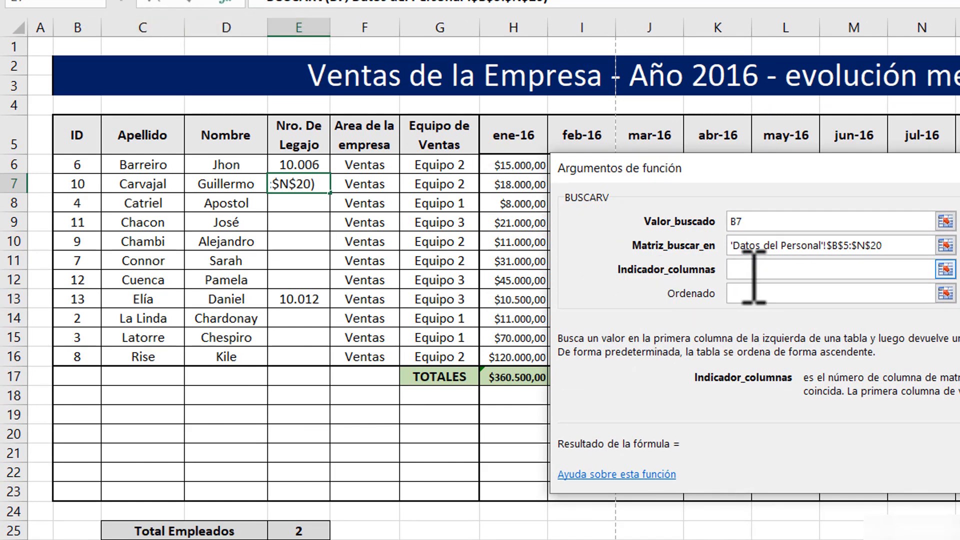
{"action": "type", "text": "4"}
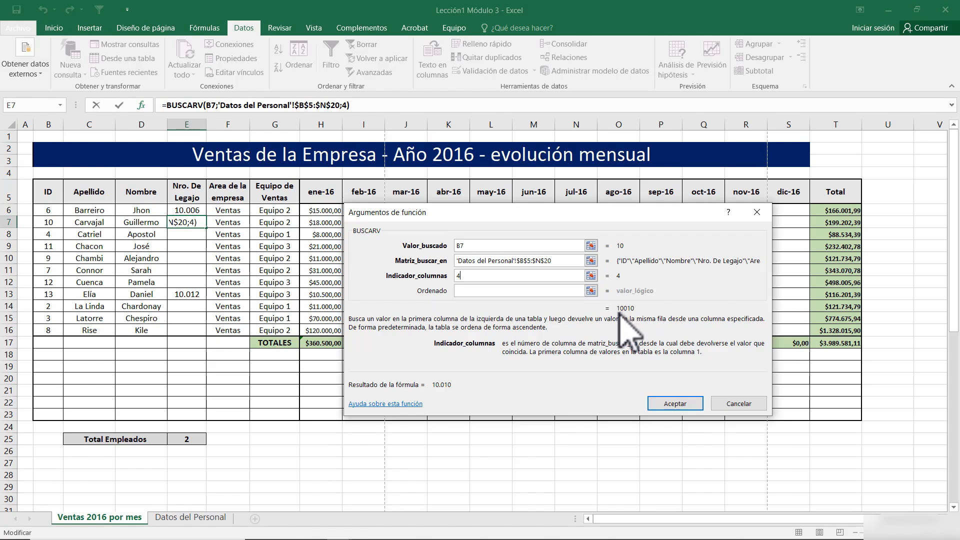
{"action": "left_click", "coordinate": [490, 291]}
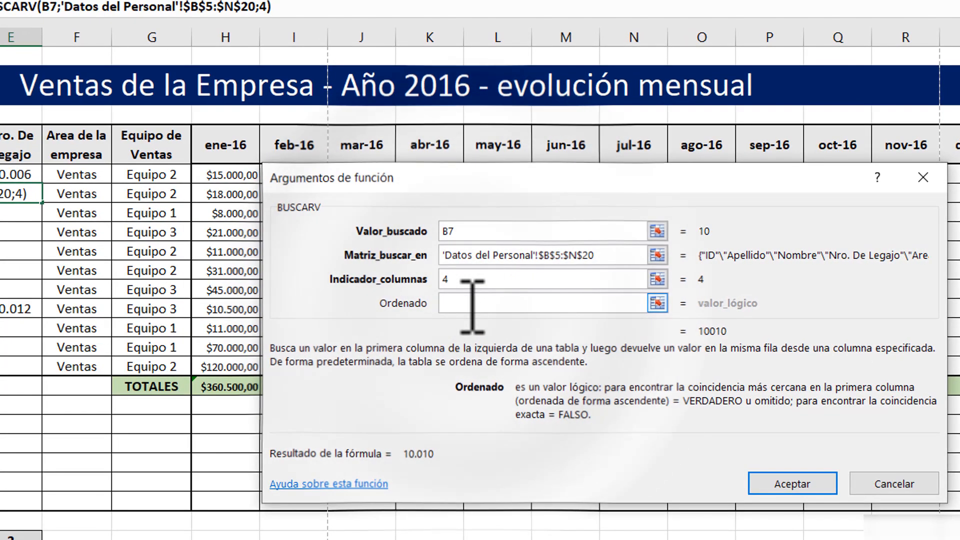
{"action": "type", "text": "falso"}
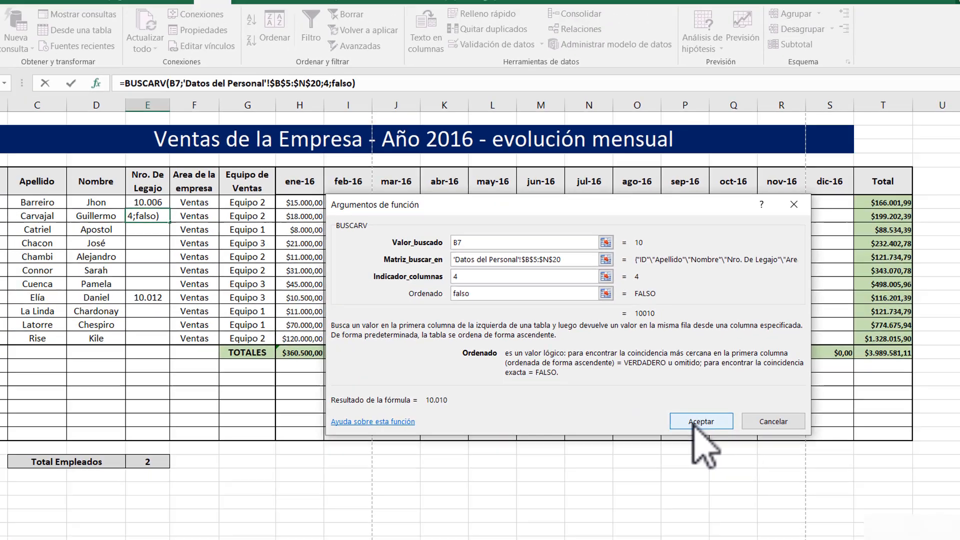
{"action": "left_click", "coordinate": [793, 483]}
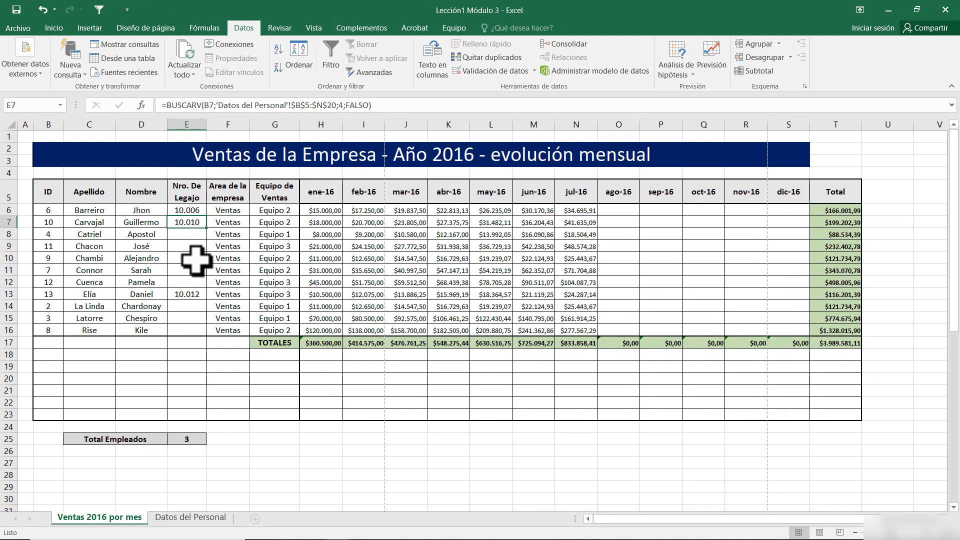
Step: Search the Datos del Personal sheet for the surname of the employee with ID 10 to check the file number
{"action": "left_click", "coordinate": [203, 518]}
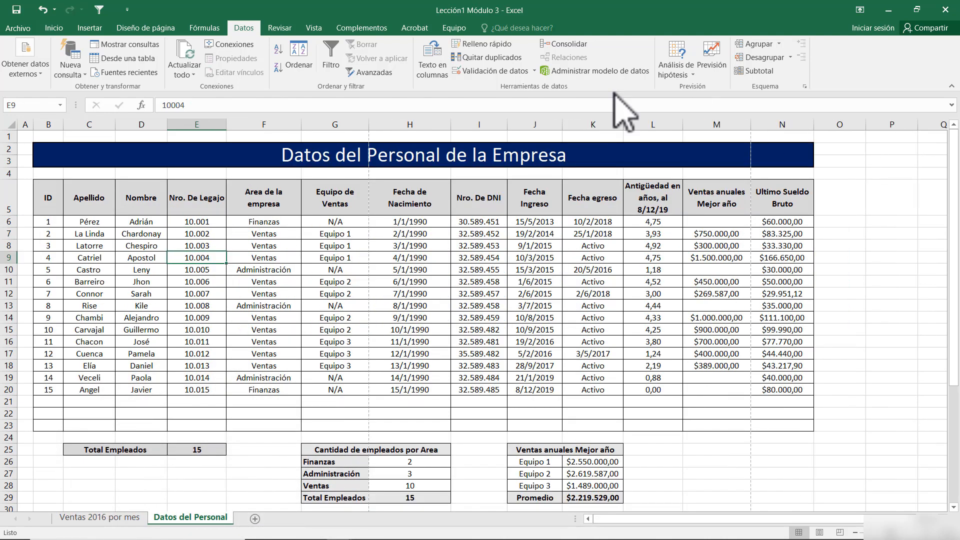
{"action": "left_click", "coordinate": [54, 28]}
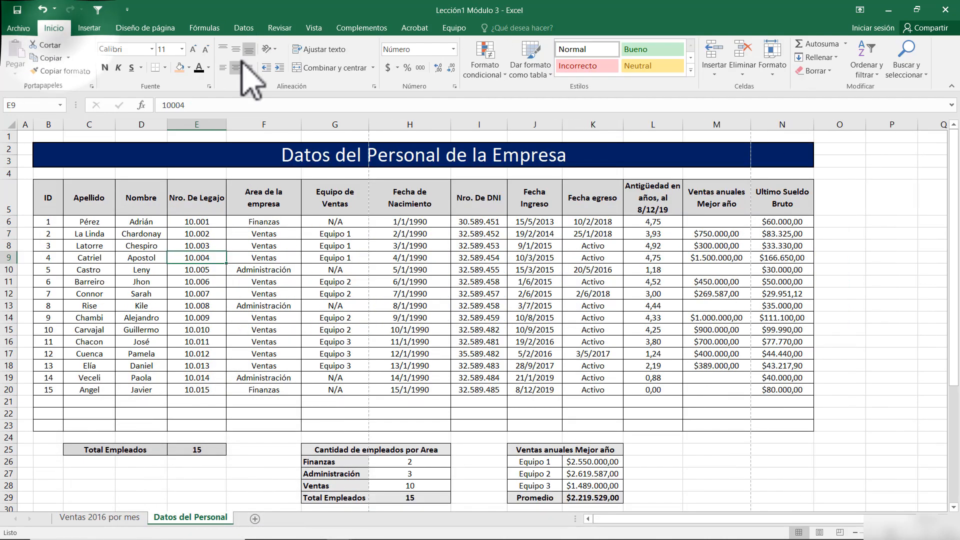
{"action": "left_click", "coordinate": [909, 58]}
{"action": "left_click", "coordinate": [898, 81]}
{"action": "type", "text": "No"}
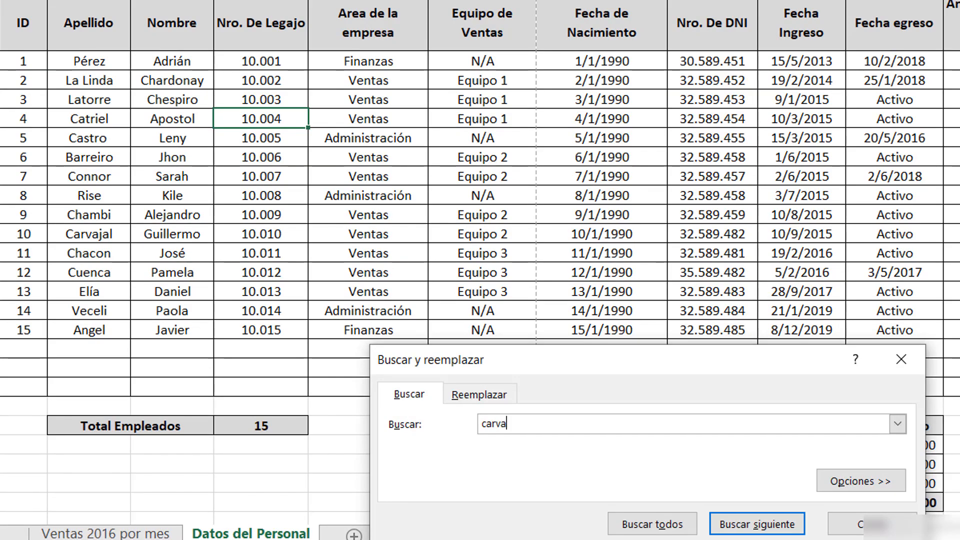
{"action": "key", "text": "Return"}
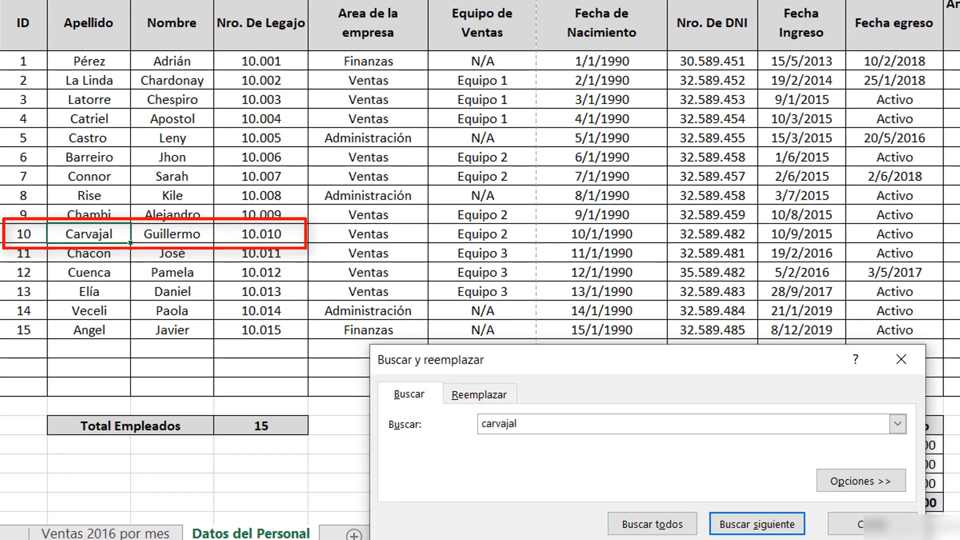
{"action": "key", "text": "Escape"}
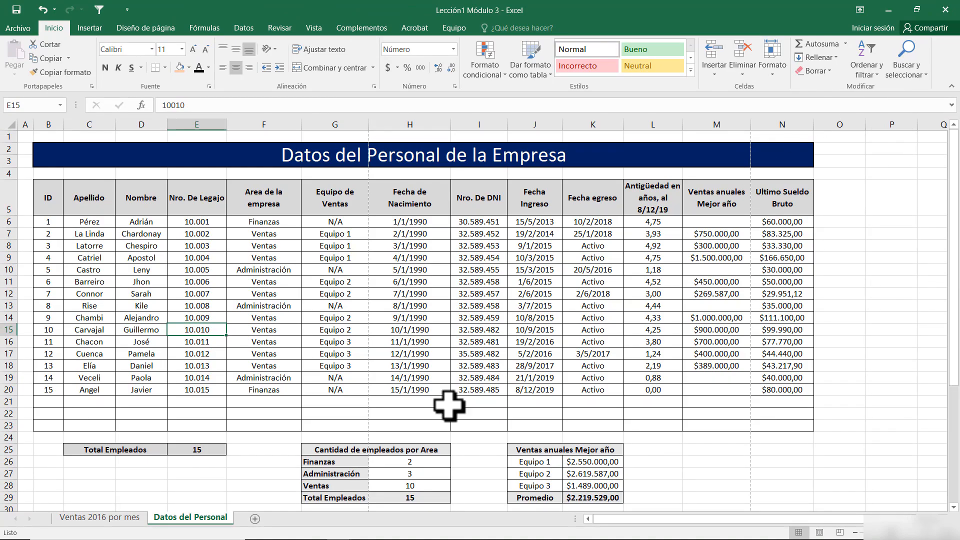
Step: Fill the BUSCARV formula from E7 down to E12 on the Ventas 2016 por mes sheet and inspect the formula in E11
{"action": "left_click", "coordinate": [128, 518]}
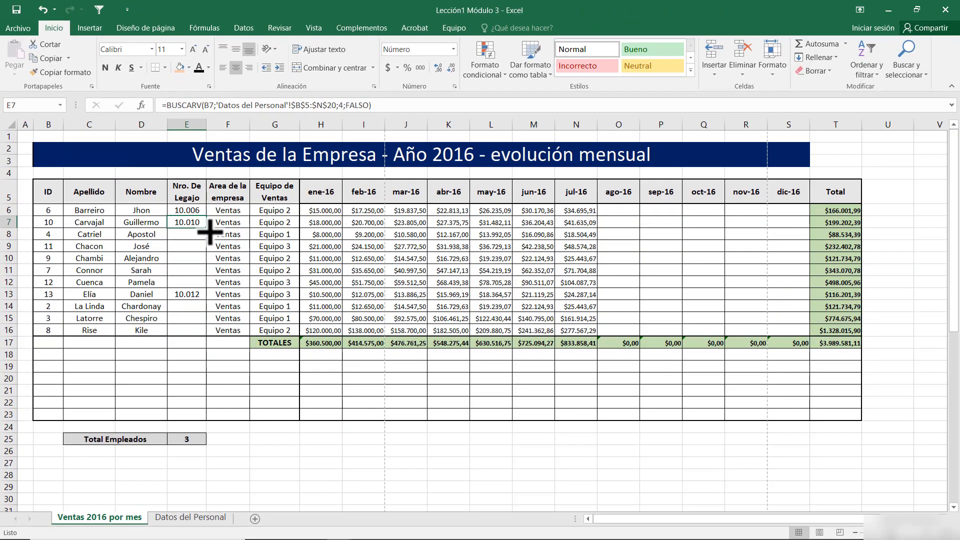
{"action": "left_click_drag", "start_coordinate": [210, 232], "coordinate": [209, 233]}
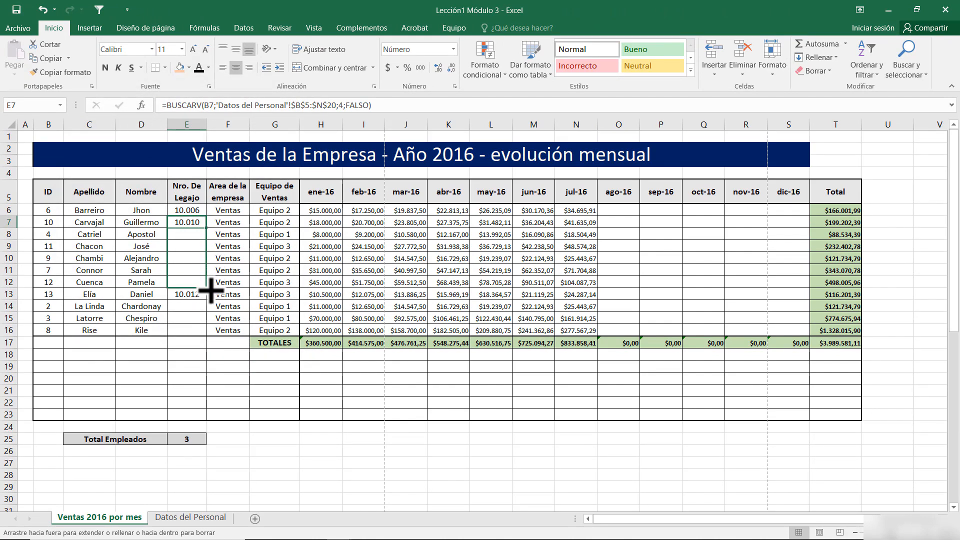
{"action": "left_click_drag", "start_coordinate": [210, 290], "coordinate": [210, 290]}
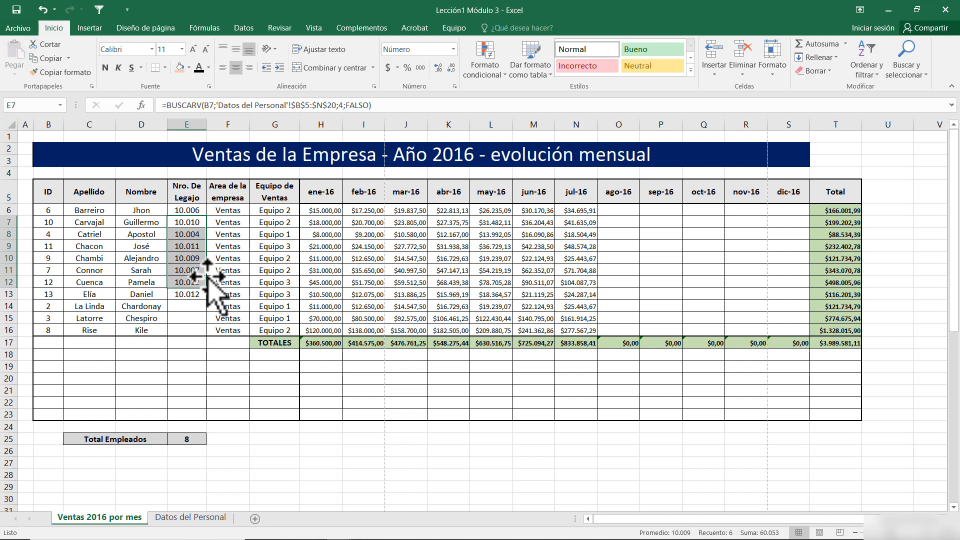
{"action": "left_click", "coordinate": [190, 270]}
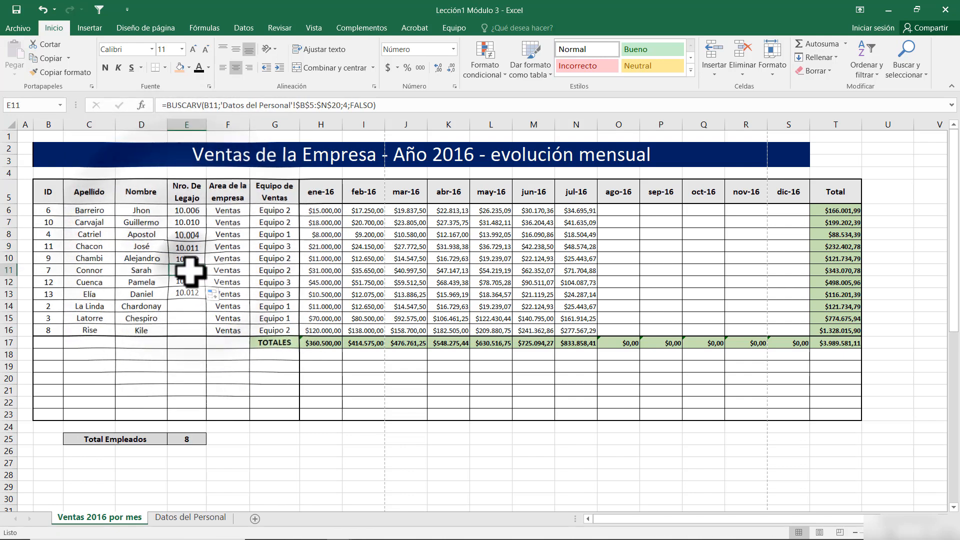
Step: Compare the personnel sheet with E13, and extend the BUSCARV formula from E12 down to E14, replacing the fixed number in E13
{"action": "left_click", "coordinate": [192, 518]}
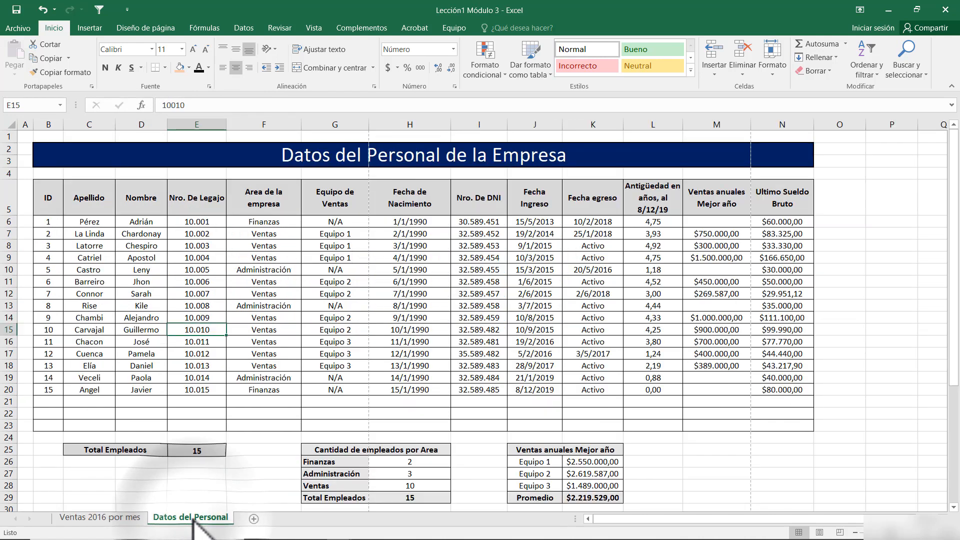
{"action": "left_click", "coordinate": [127, 518]}
{"action": "left_click", "coordinate": [197, 294]}
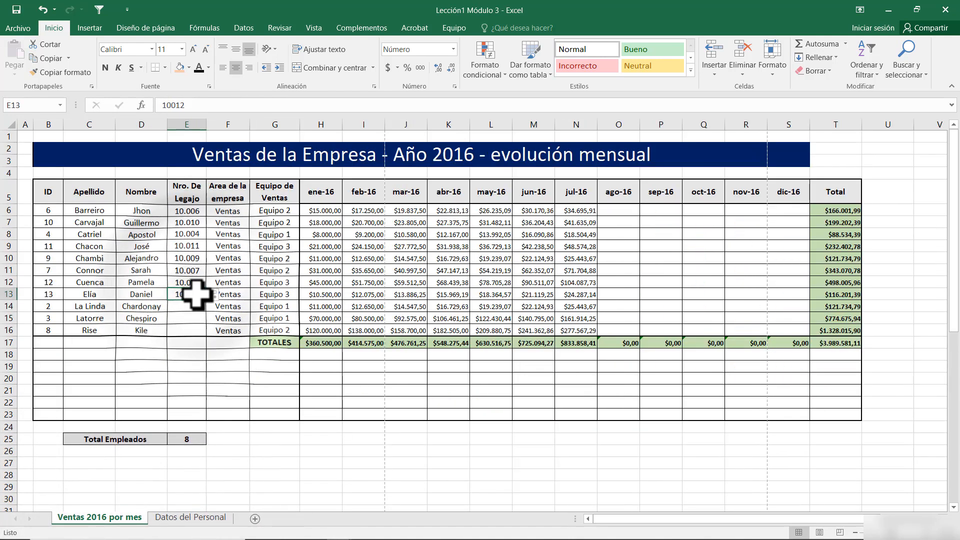
{"action": "left_click", "coordinate": [195, 283]}
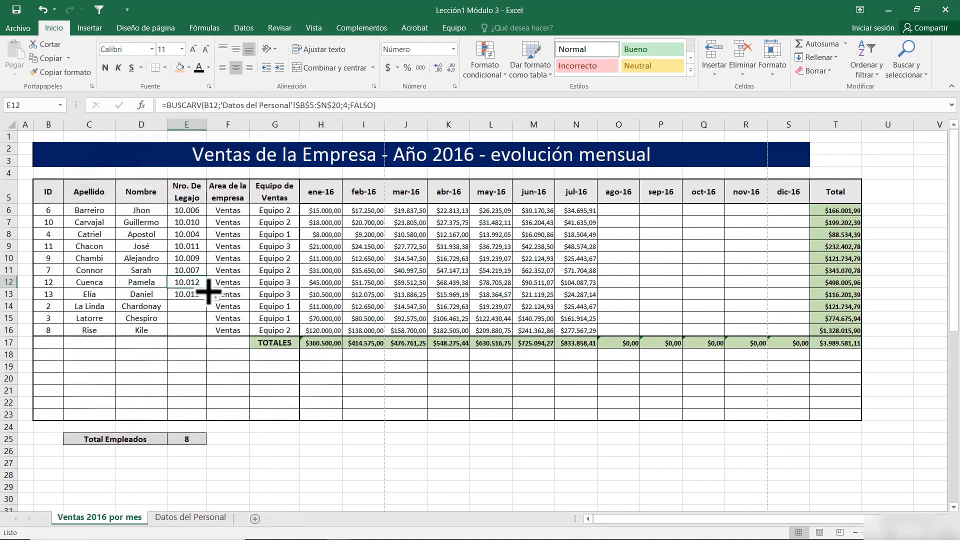
{"action": "left_click_drag", "start_coordinate": [205, 289], "coordinate": [208, 323]}
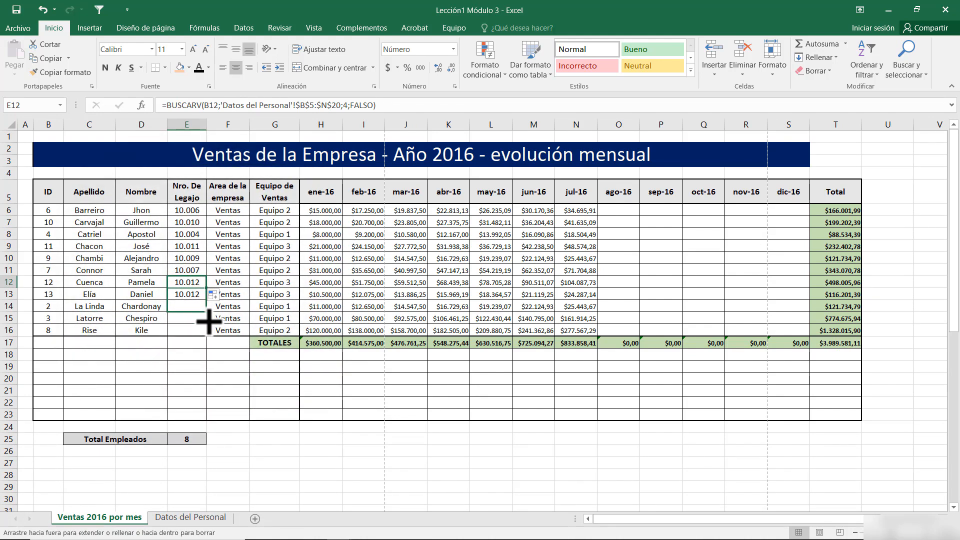
Step: Copy the BUSCARV formula in E14 and apply it to E15:E16 with Paste Special
{"action": "left_click", "coordinate": [197, 307]}
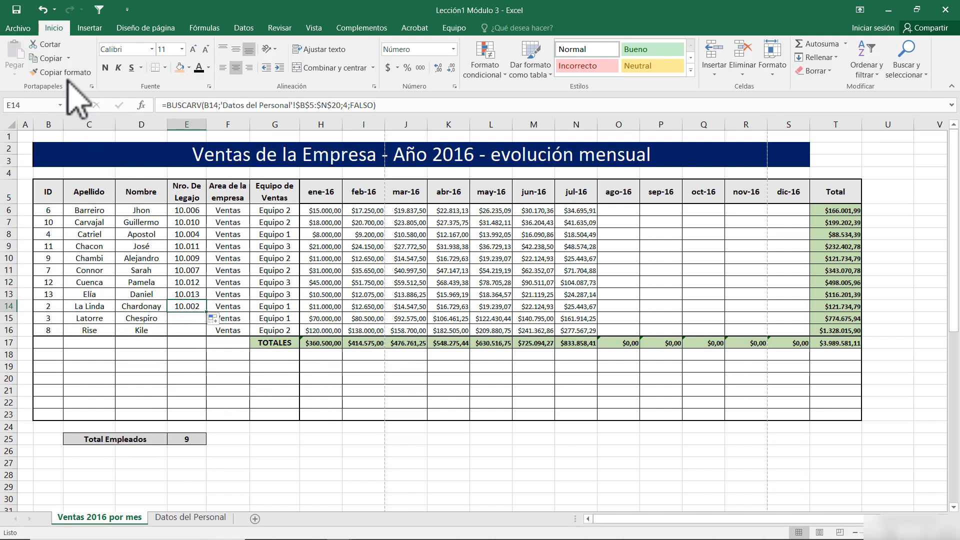
{"action": "left_click", "coordinate": [50, 58]}
{"action": "left_click_drag", "start_coordinate": [193, 320], "coordinate": [189, 327]}
{"action": "right_click", "coordinate": [189, 327]}
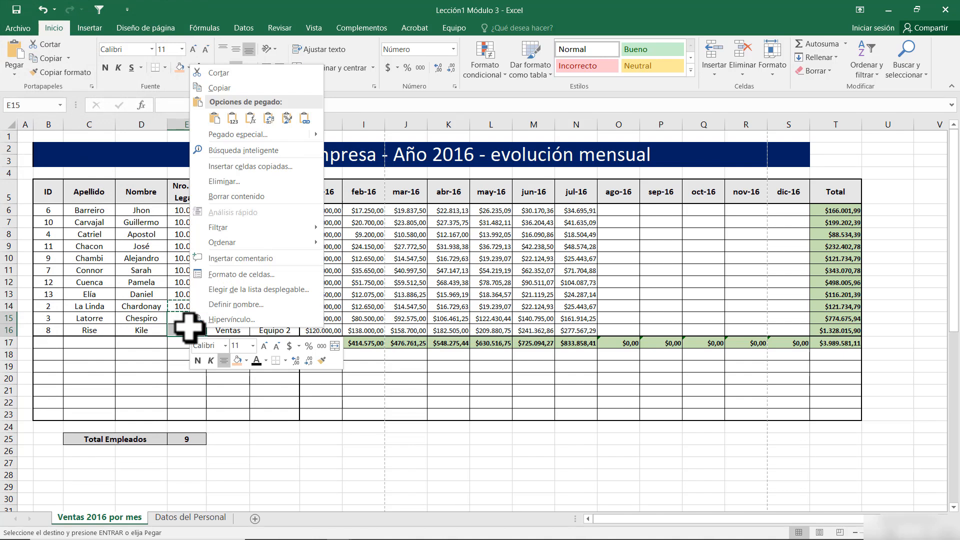
{"action": "left_click", "coordinate": [242, 133]}
{"action": "left_click", "coordinate": [106, 71]}
{"action": "left_click", "coordinate": [316, 219]}
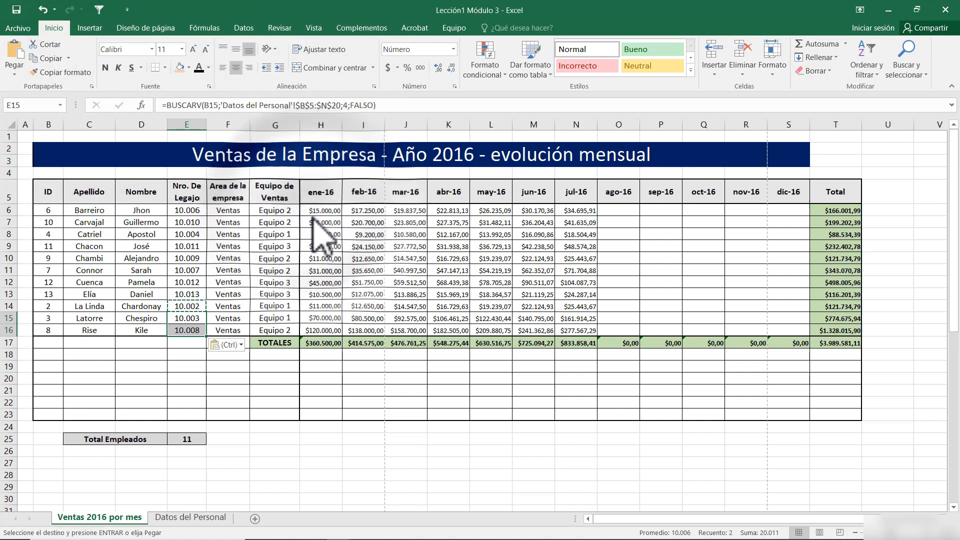
Step: Inspect the CONTAR formula in the Total Empleados cell E25 without changing it
{"action": "left_click", "coordinate": [189, 439]}
{"action": "key", "text": "Escape"}
{"action": "double_click", "coordinate": [189, 438]}
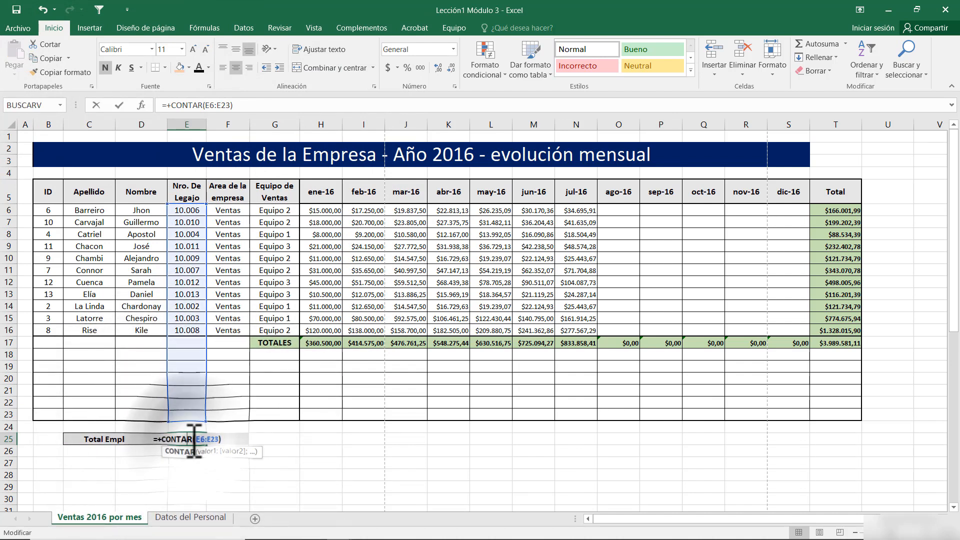
{"action": "key", "text": "Escape"}
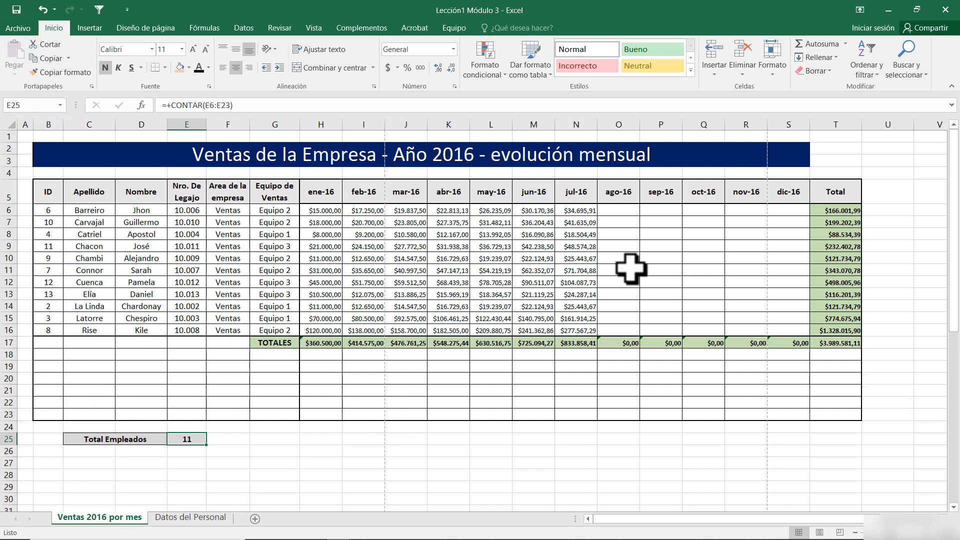
Step: Review the January sales entries cell by cell in H6:H16
{"action": "left_click", "coordinate": [618, 210]}
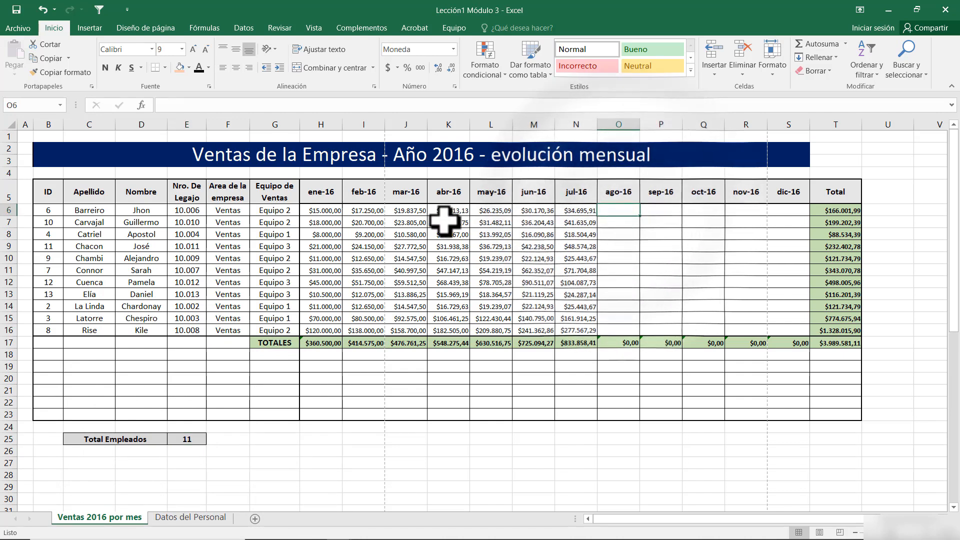
{"action": "left_click", "coordinate": [322, 210]}
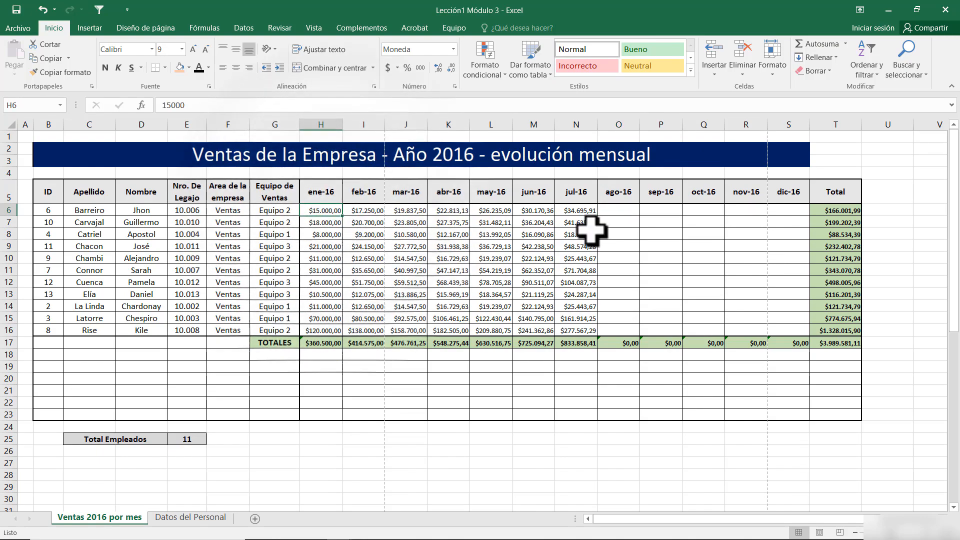
{"action": "key", "text": "Right"}
{"action": "key", "text": "Left"}
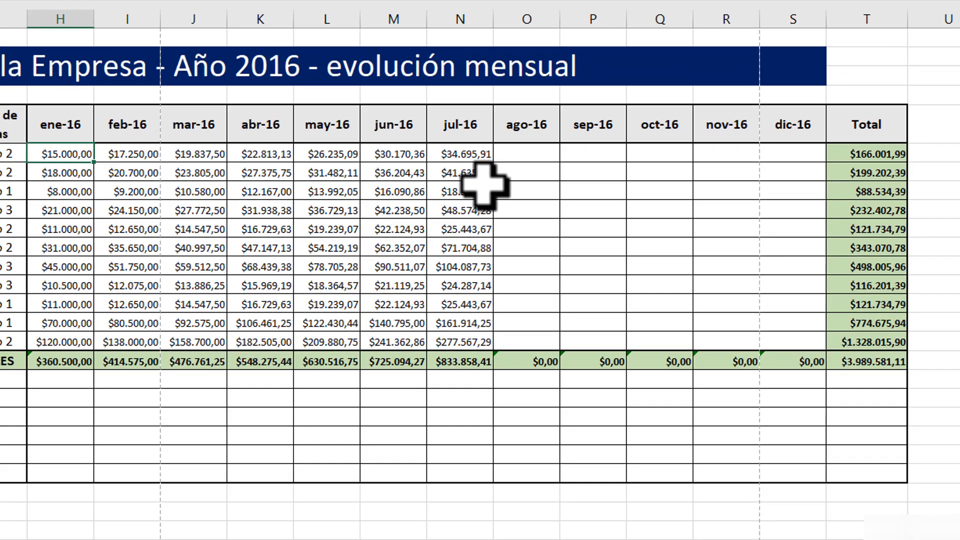
{"action": "key", "text": "Down"}
{"action": "key", "text": "Down"}
{"action": "key", "text": "Down"}
{"action": "key", "text": "Down"}
{"action": "key", "text": "Down"}
{"action": "key", "text": "Down"}
{"action": "key", "text": "Down"}
{"action": "key", "text": "Down"}
{"action": "key", "text": "Down"}
{"action": "key", "text": "Down"}
{"action": "key", "text": "Up"}
{"action": "key", "text": "Up"}
{"action": "key", "text": "Up"}
{"action": "key", "text": "Up"}
{"action": "key", "text": "Up"}
{"action": "key", "text": "Up"}
{"action": "key", "text": "Up"}
{"action": "key", "text": "Up"}
{"action": "key", "text": "Up"}
{"action": "key", "text": "Up"}
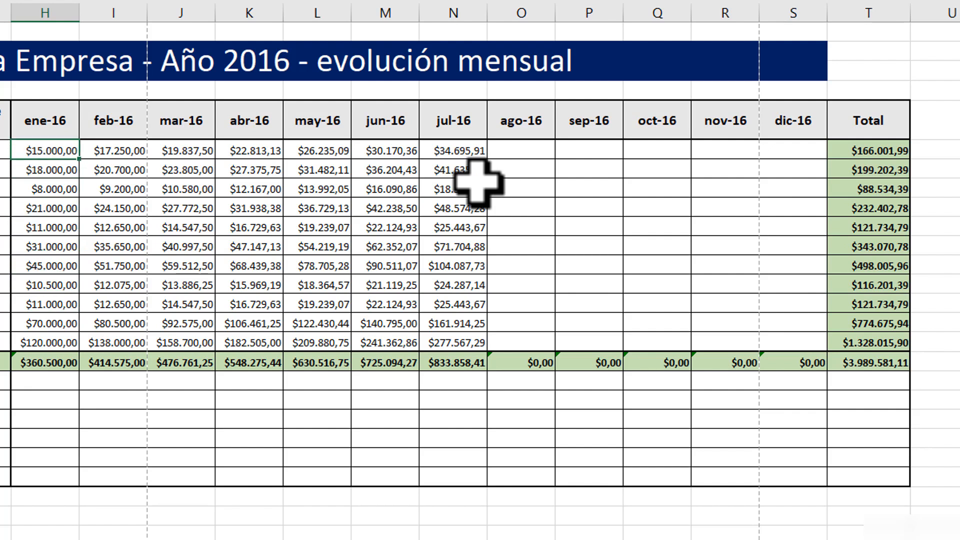
Step: Examine the growth formula in I6 and the remaining February formulas down to I16
{"action": "key", "text": "Right"}
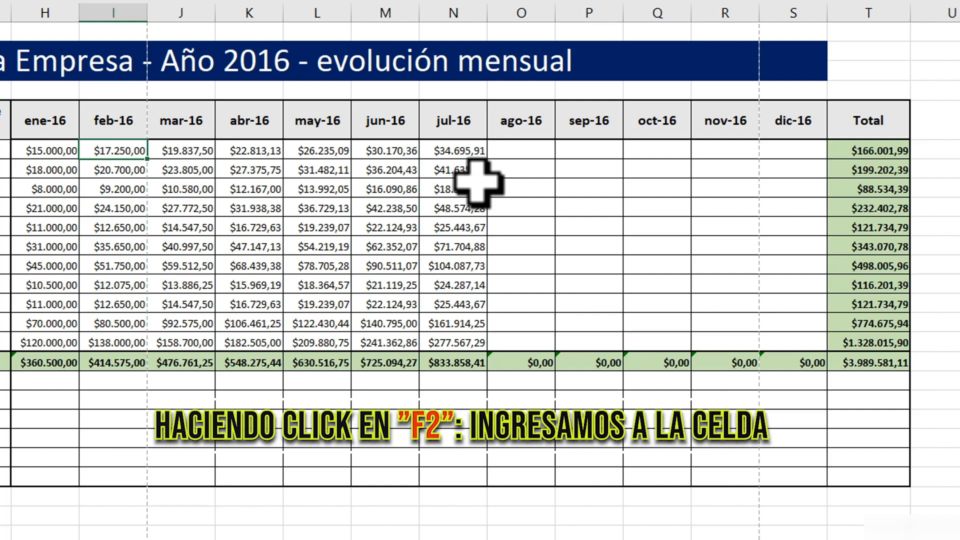
{"action": "key", "text": "F2"}
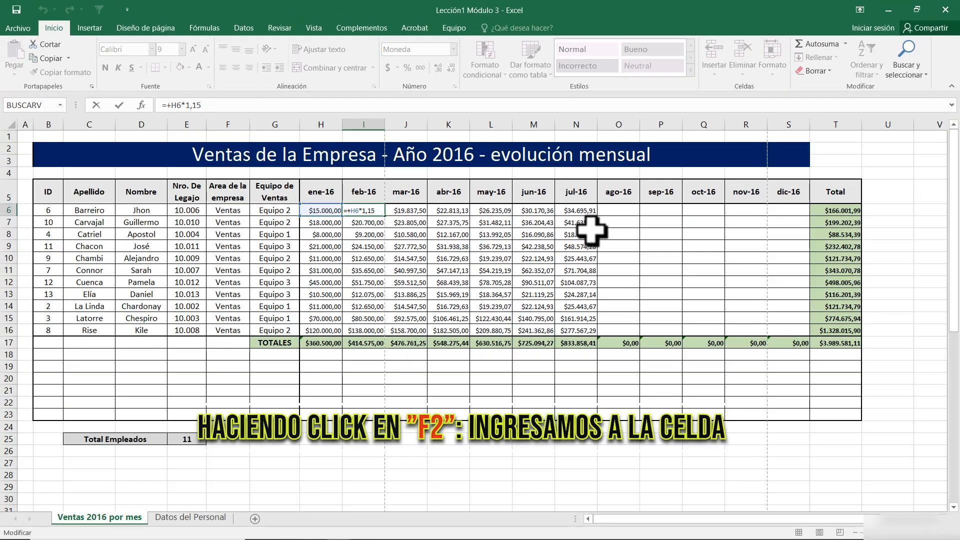
{"action": "key", "text": "Escape"}
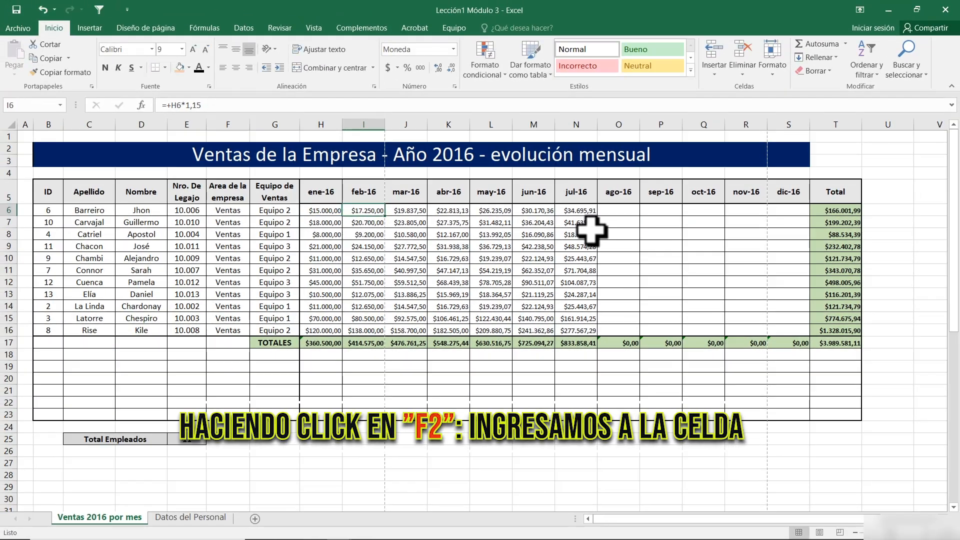
{"action": "key", "text": "F2"}
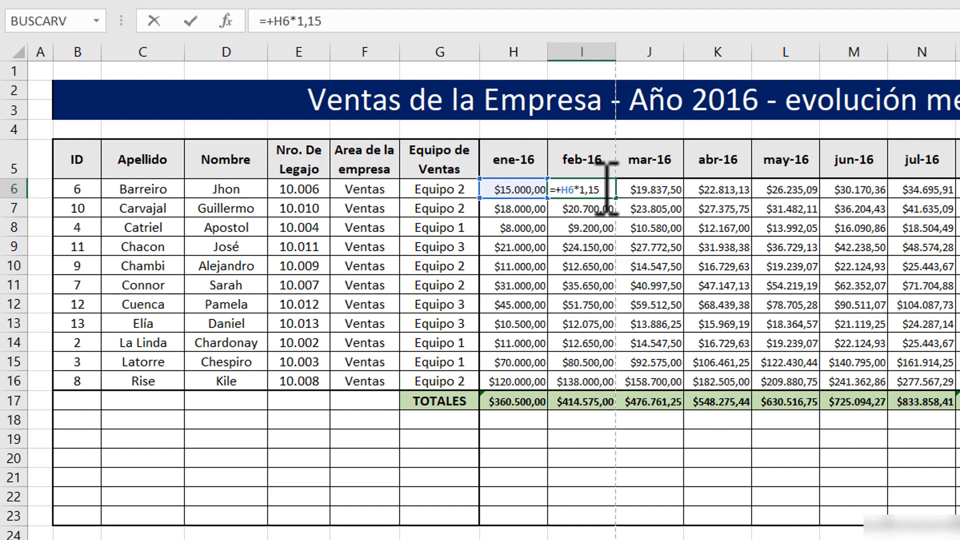
{"action": "key", "text": "Return"}
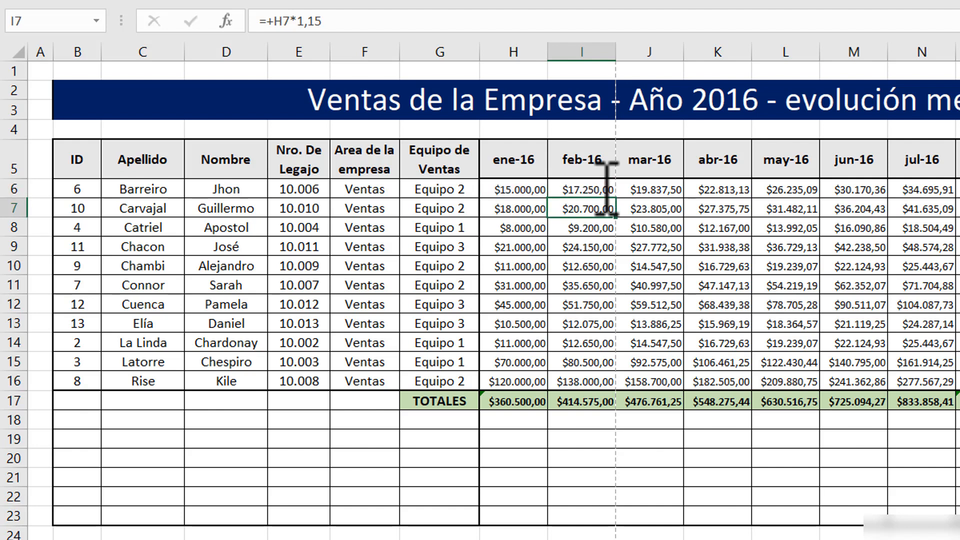
{"action": "left_click", "coordinate": [600, 188]}
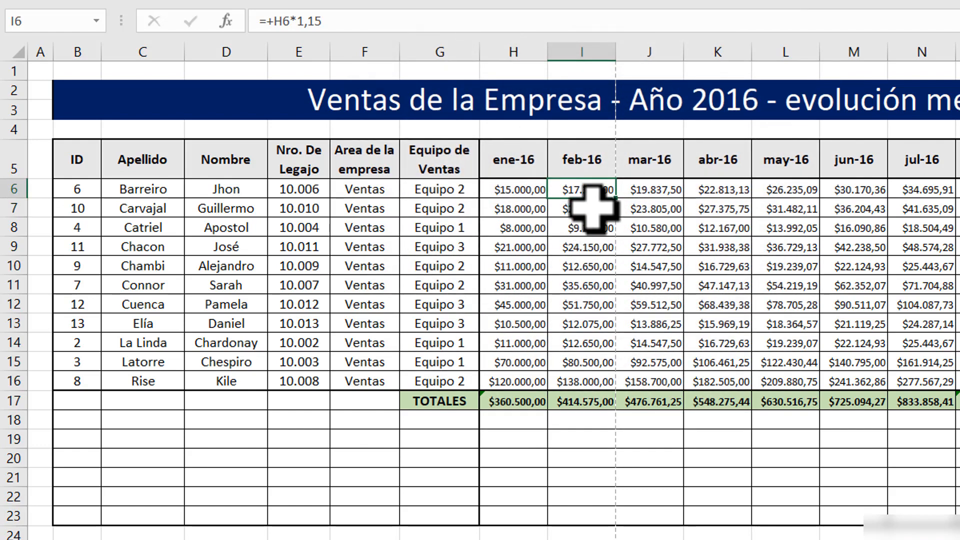
{"action": "key", "text": "Down"}
{"action": "key", "text": "Down"}
{"action": "key", "text": "Down"}
{"action": "key", "text": "Down"}
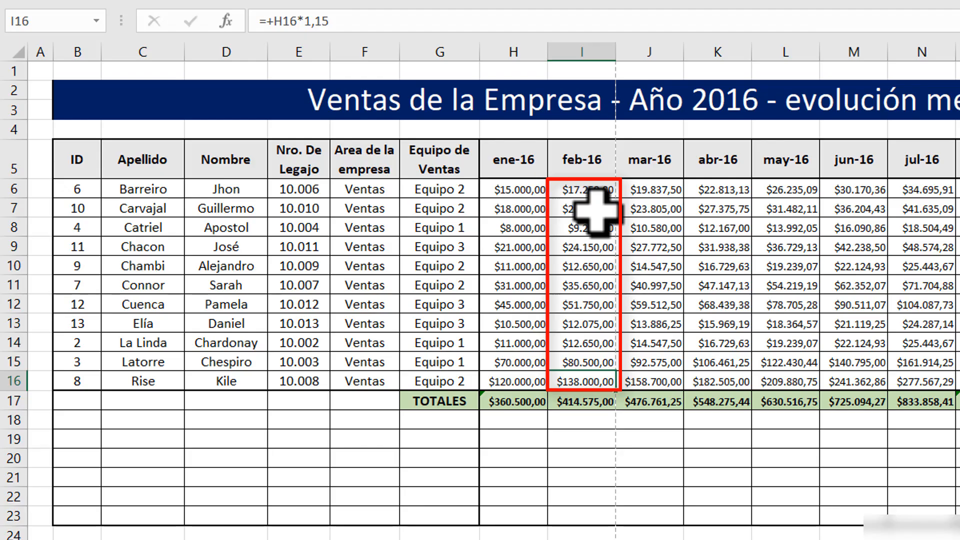
{"action": "left_click_drag", "start_coordinate": [589, 189], "coordinate": [582, 378]}
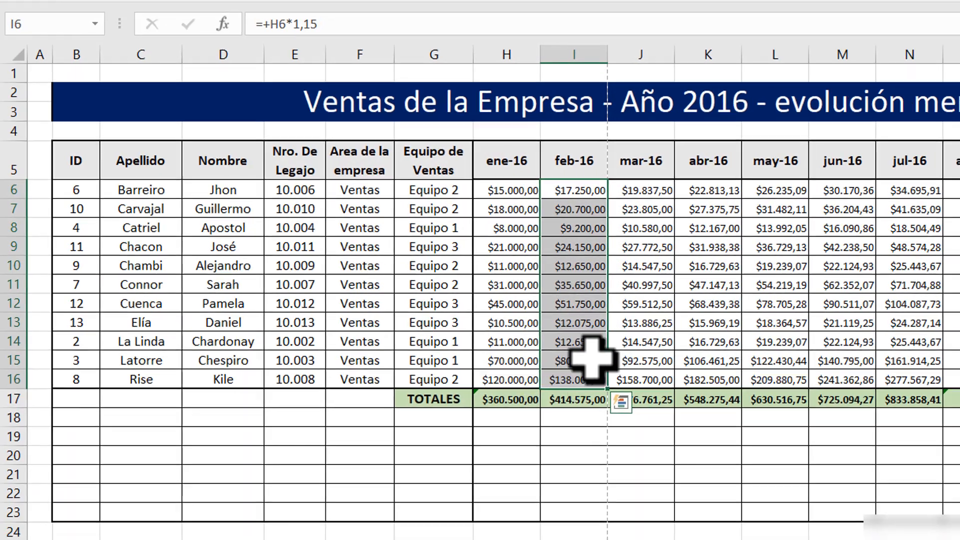
Step: Clear the March to July sales in J6:N16
{"action": "left_click_drag", "start_coordinate": [637, 190], "coordinate": [911, 375]}
{"action": "left_click_drag", "start_coordinate": [576, 328], "coordinate": [576, 328]}
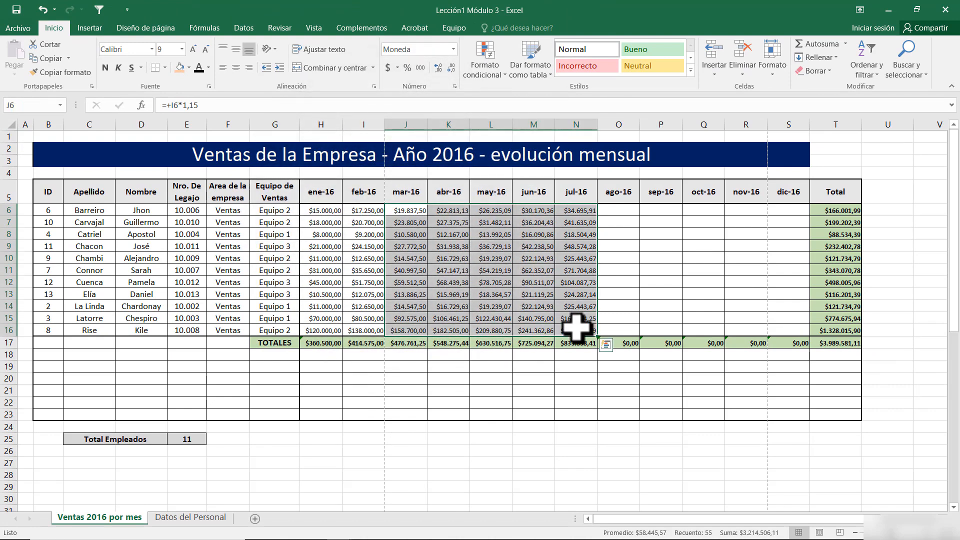
{"action": "key", "text": "Delete"}
{"action": "left_click", "coordinate": [473, 294]}
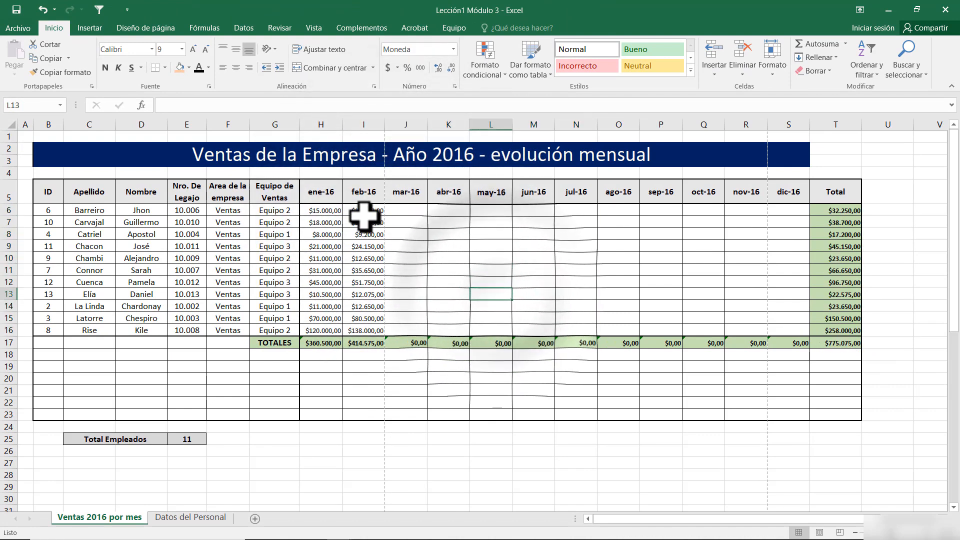
Step: Copy the February formulas in I6:I16 and apply them to March through July in J6:N16 with Paste Special
{"action": "left_click_drag", "start_coordinate": [361, 207], "coordinate": [365, 329]}
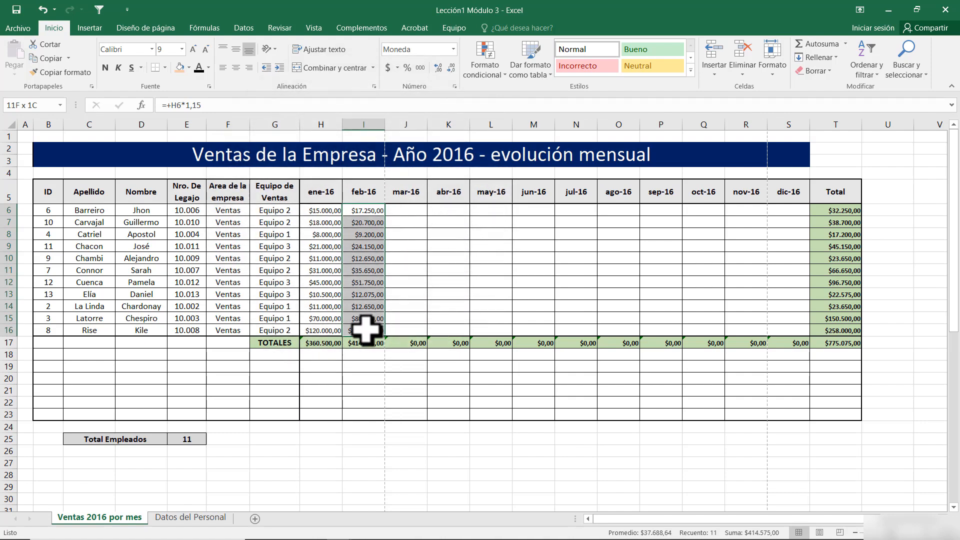
{"action": "right_click", "coordinate": [366, 329]}
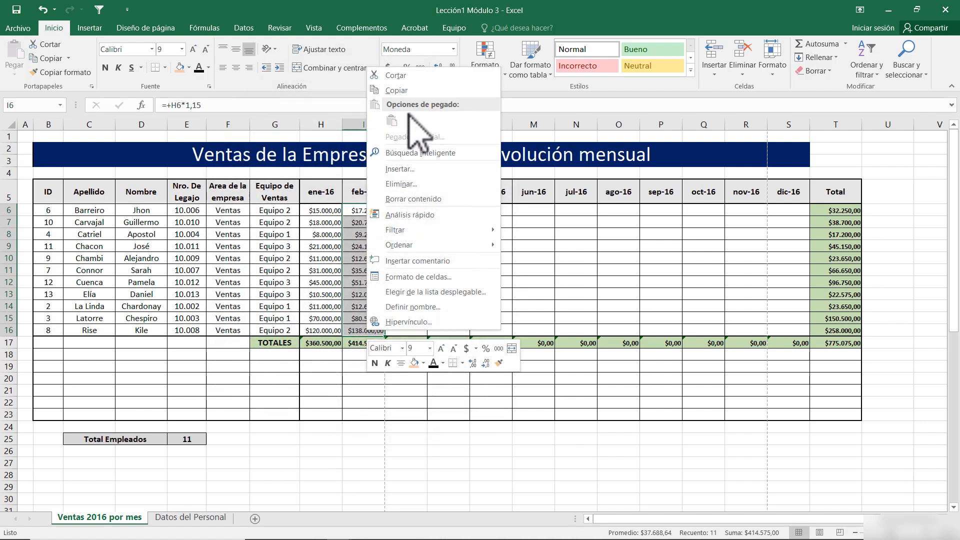
{"action": "left_click", "coordinate": [416, 91]}
{"action": "left_click_drag", "start_coordinate": [396, 209], "coordinate": [588, 325]}
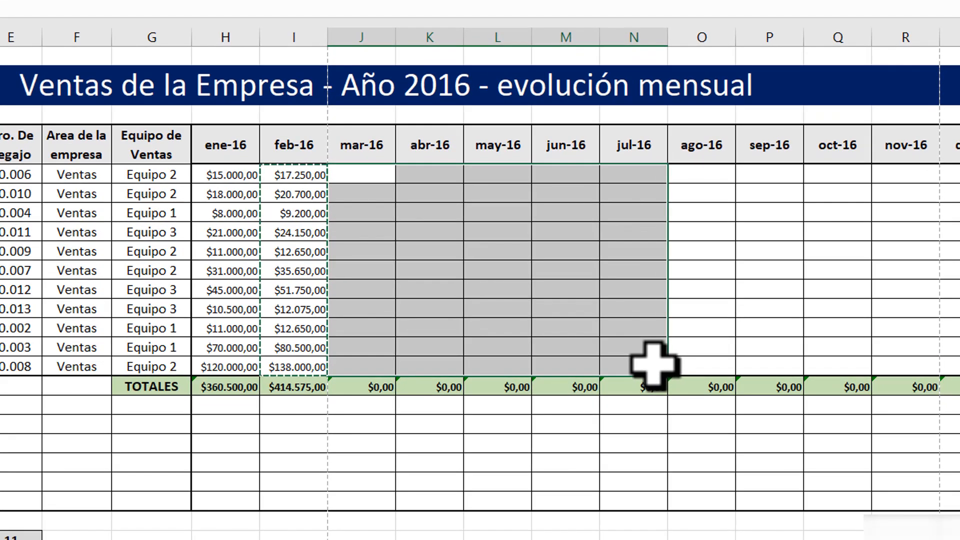
{"action": "right_click", "coordinate": [653, 364]}
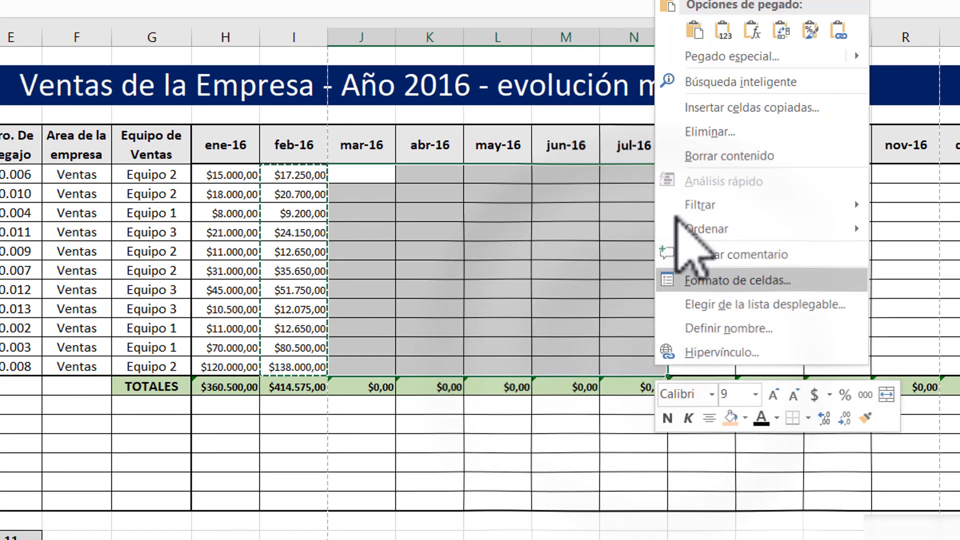
{"action": "mouse_move", "coordinate": [700, 56]}
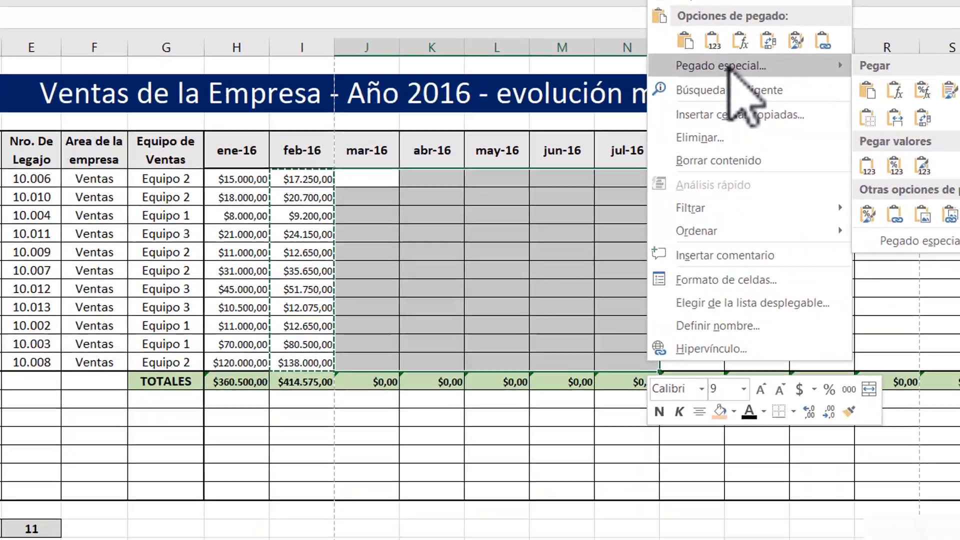
{"action": "left_click", "coordinate": [725, 65]}
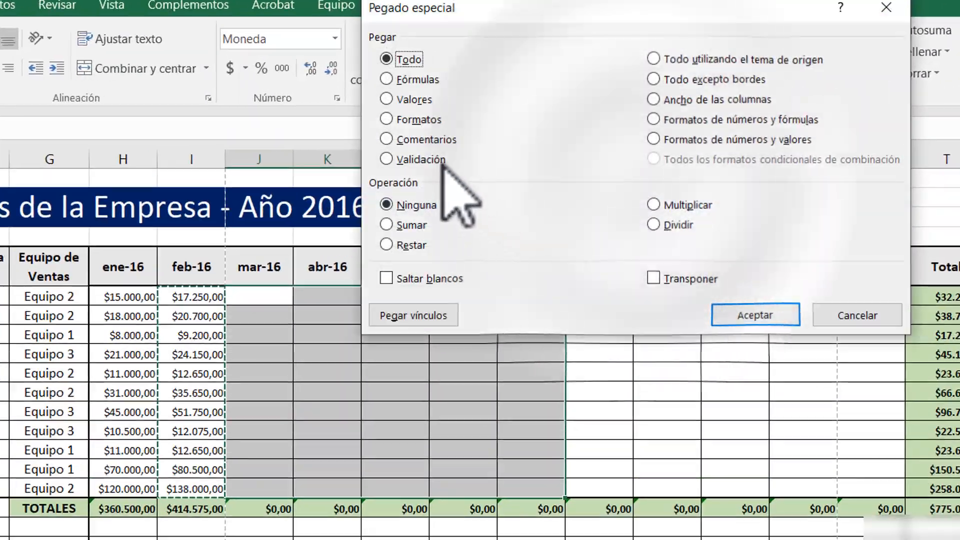
{"action": "left_click", "coordinate": [430, 100]}
{"action": "left_click", "coordinate": [753, 316]}
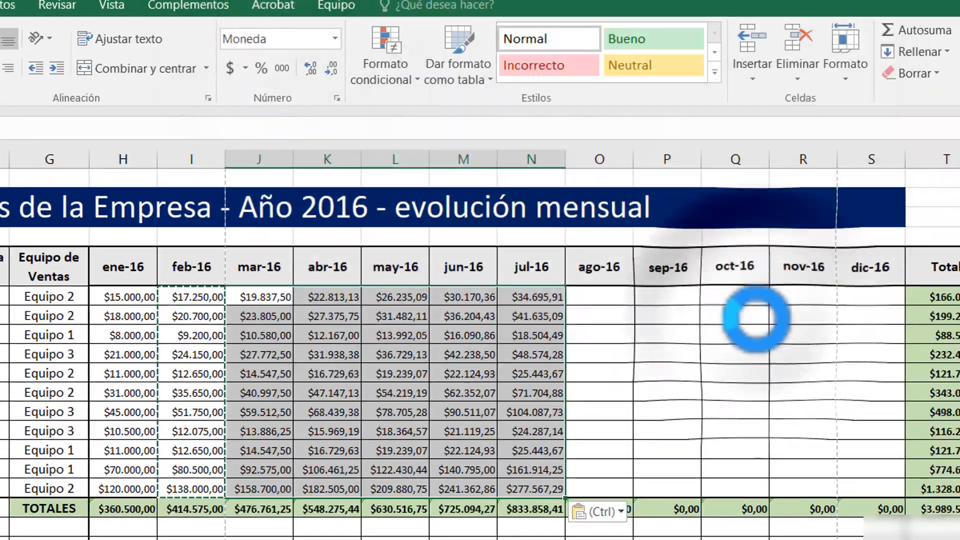
{"action": "left_click", "coordinate": [640, 328]}
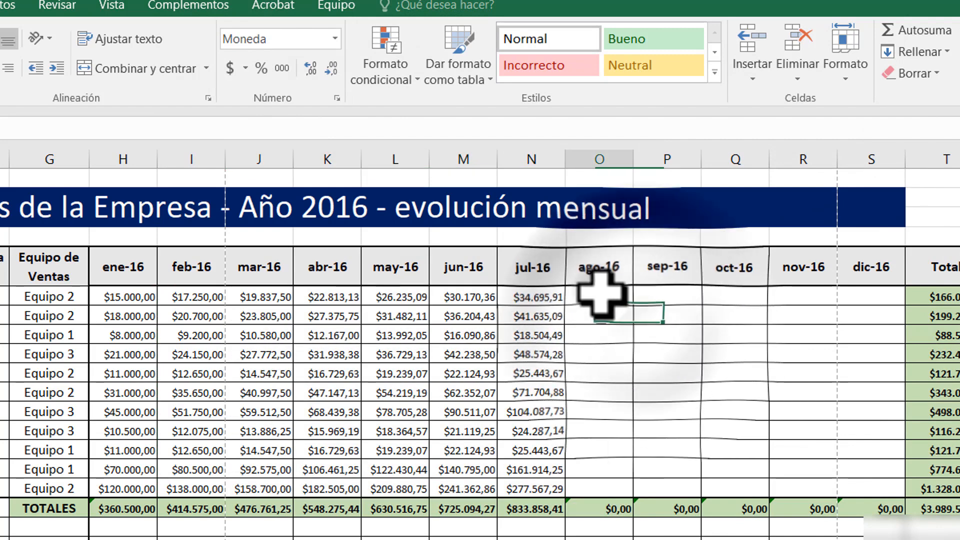
Step: Enter the August sales formula +N6*1,20 in O6
{"action": "left_click", "coordinate": [545, 299]}
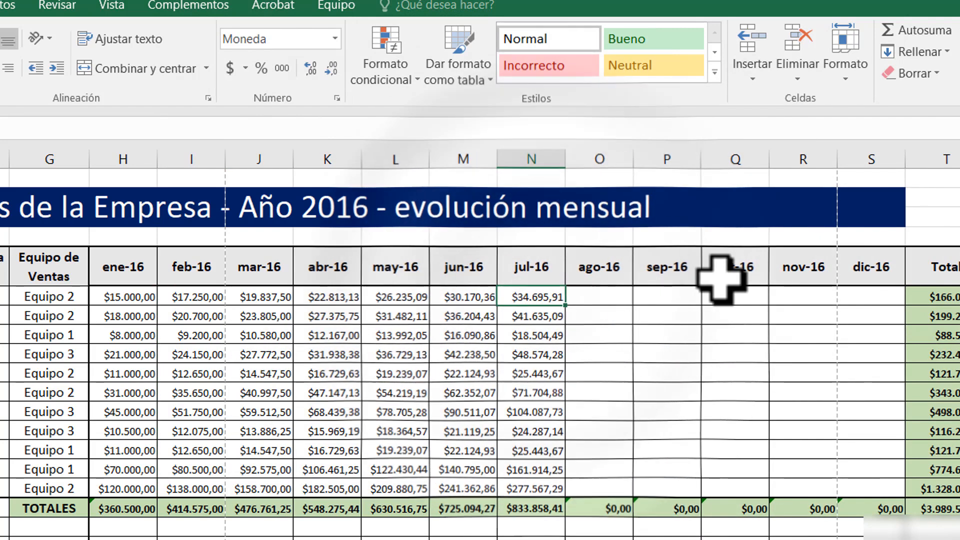
{"action": "key", "text": "Right"}
{"action": "type", "text": "+"}
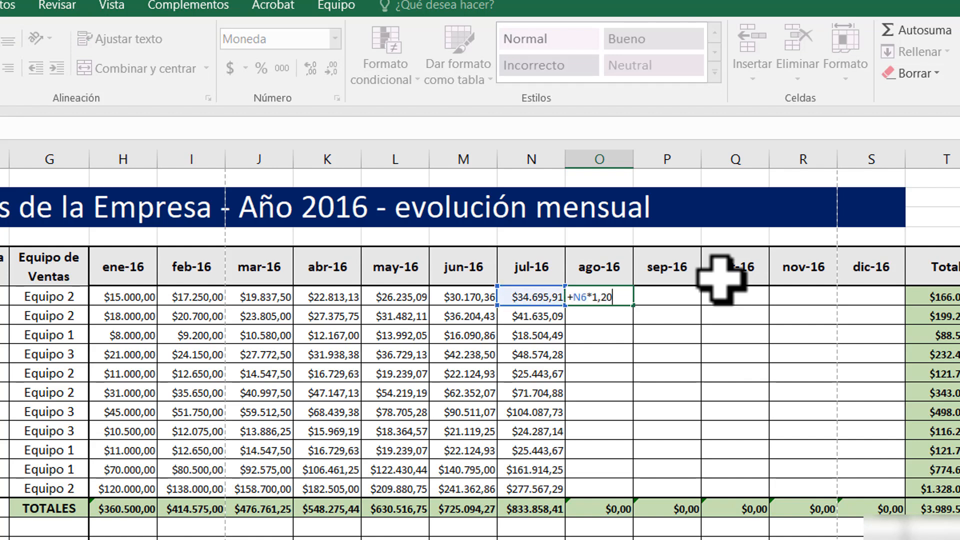
{"action": "type", "text": "N6*1,20"}
{"action": "key", "text": "Return"}
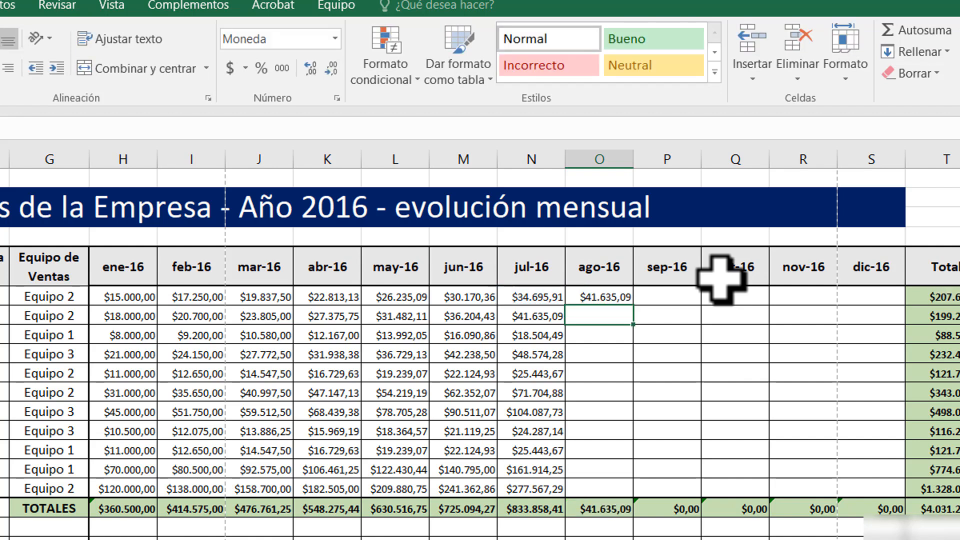
Step: Copy the August formula in O6 and apply it to O7:S16 with Paste Special
{"action": "right_click", "coordinate": [617, 296]}
{"action": "left_click", "coordinate": [650, 333]}
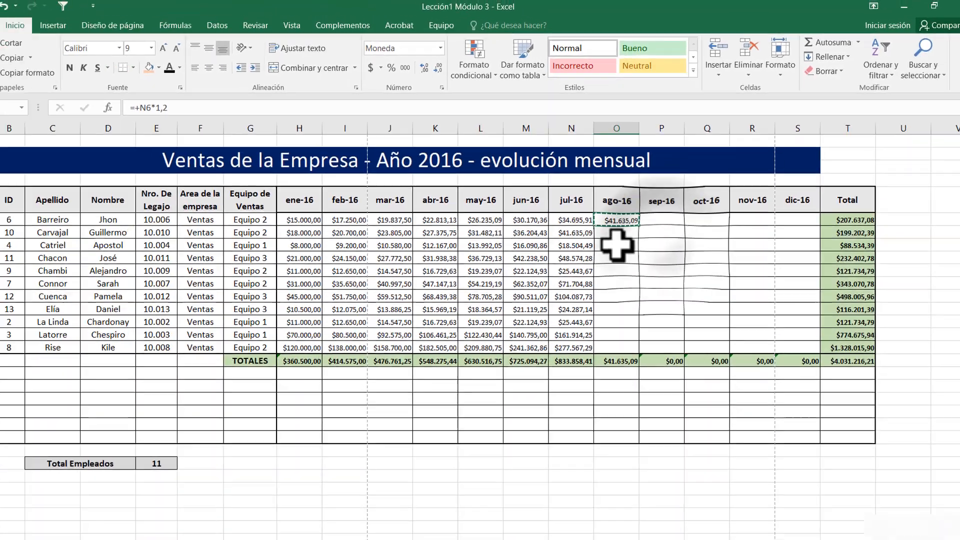
{"action": "left_click_drag", "start_coordinate": [615, 239], "coordinate": [782, 350]}
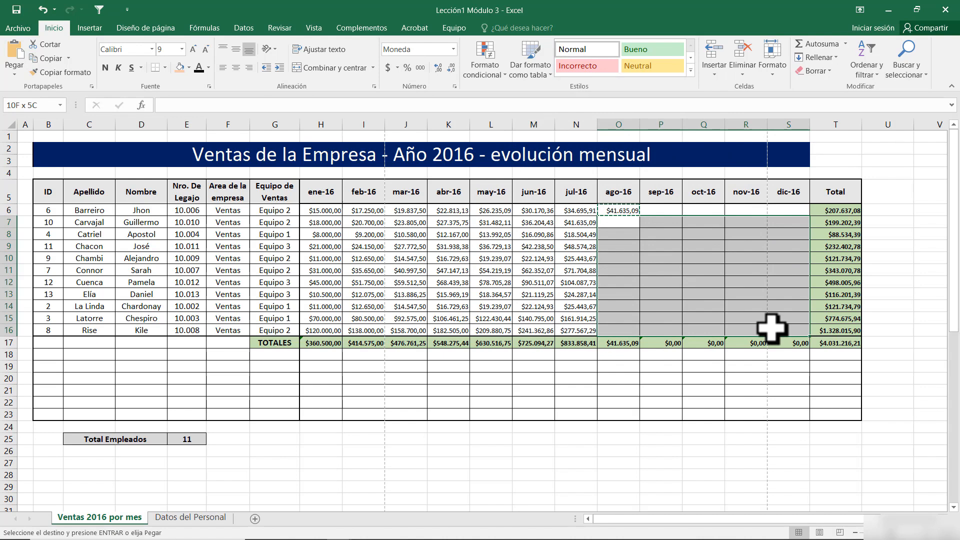
{"action": "right_click", "coordinate": [715, 243]}
{"action": "left_click", "coordinate": [747, 307]}
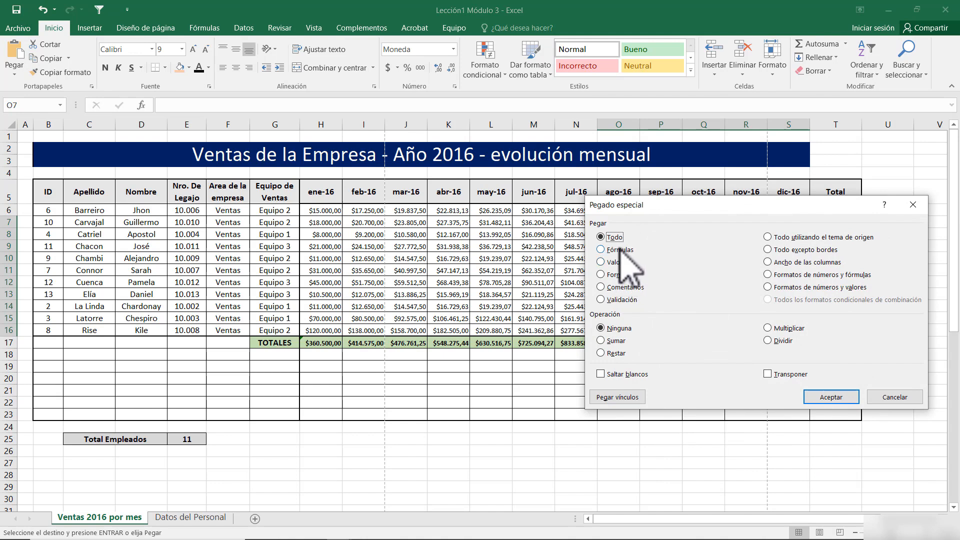
{"action": "left_click", "coordinate": [831, 397]}
{"action": "left_click", "coordinate": [696, 260]}
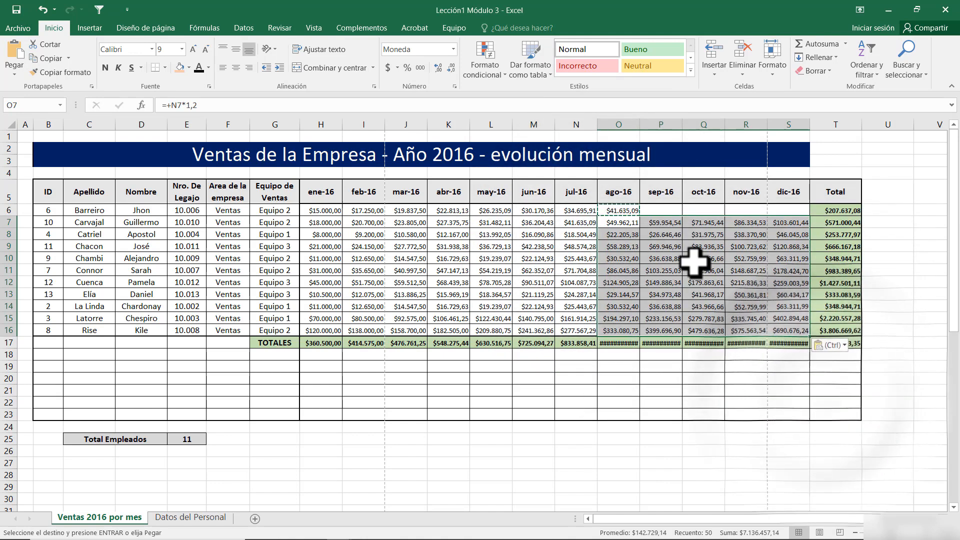
{"action": "key", "text": "Escape"}
Step: Copy the August formula in O6 and apply only its formula to September through December in P6:S6 with Paste Special
{"action": "left_click", "coordinate": [624, 210]}
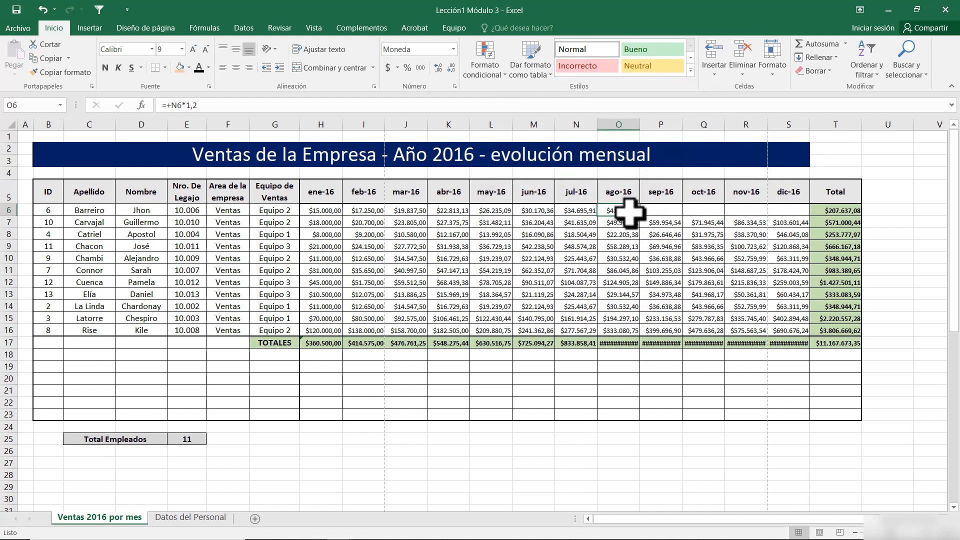
{"action": "right_click", "coordinate": [628, 212]}
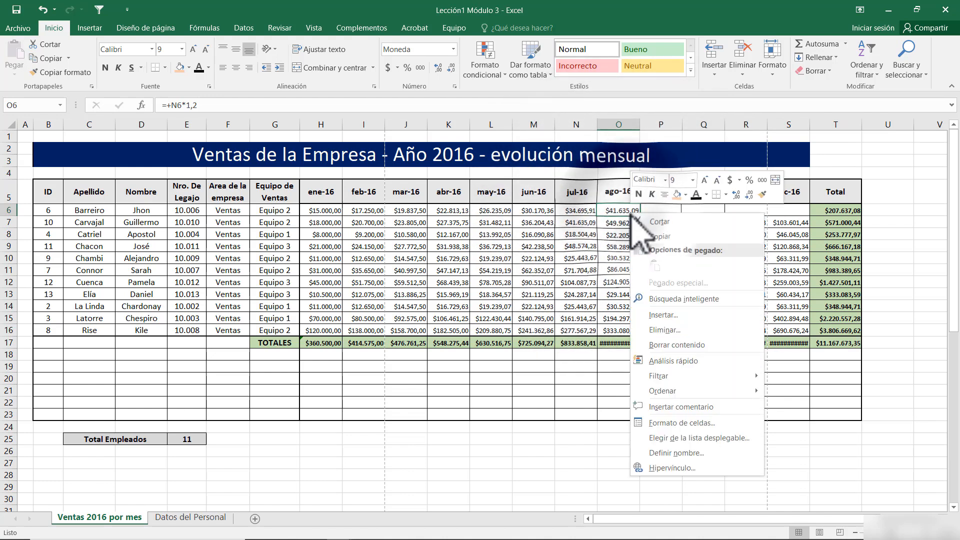
{"action": "left_click", "coordinate": [660, 239]}
{"action": "left_click_drag", "start_coordinate": [655, 214], "coordinate": [785, 212]}
{"action": "right_click", "coordinate": [789, 212]}
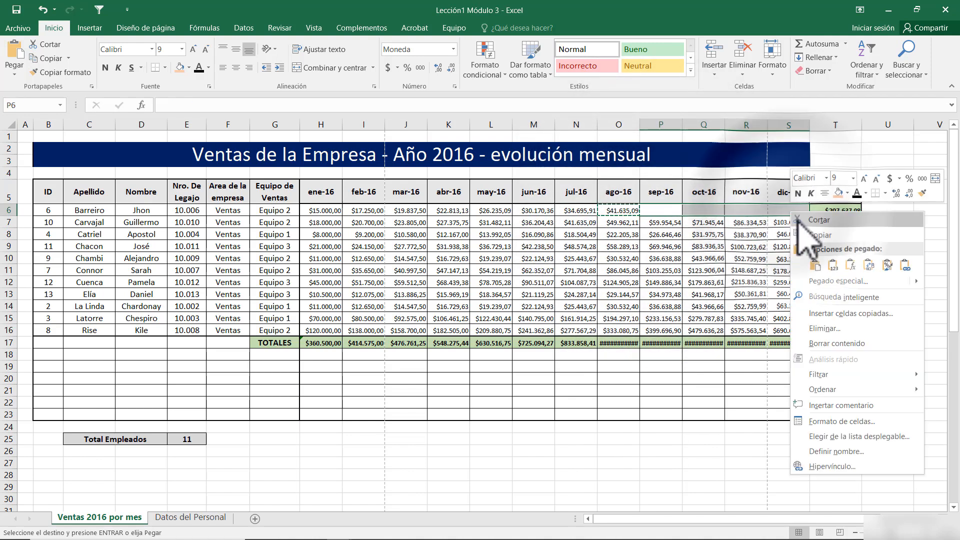
{"action": "left_click", "coordinate": [822, 283]}
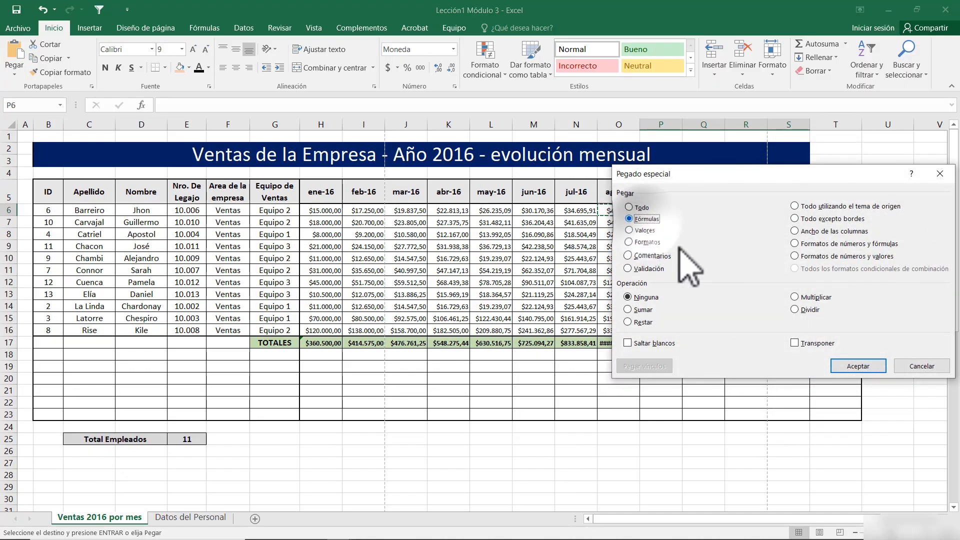
{"action": "left_click", "coordinate": [849, 365]}
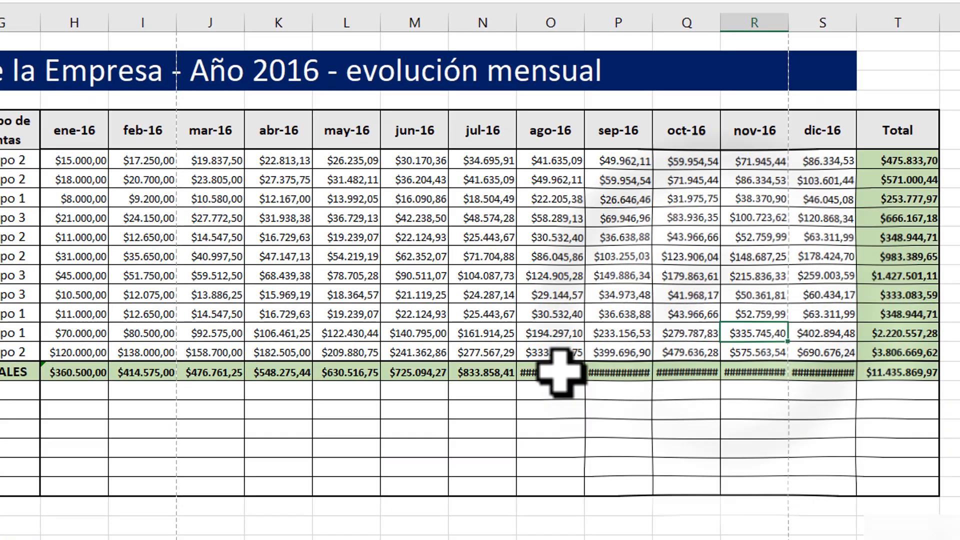
Step: Autofit the widths of columns O to S to the August through December totals in row 17
{"action": "left_click", "coordinate": [625, 342]}
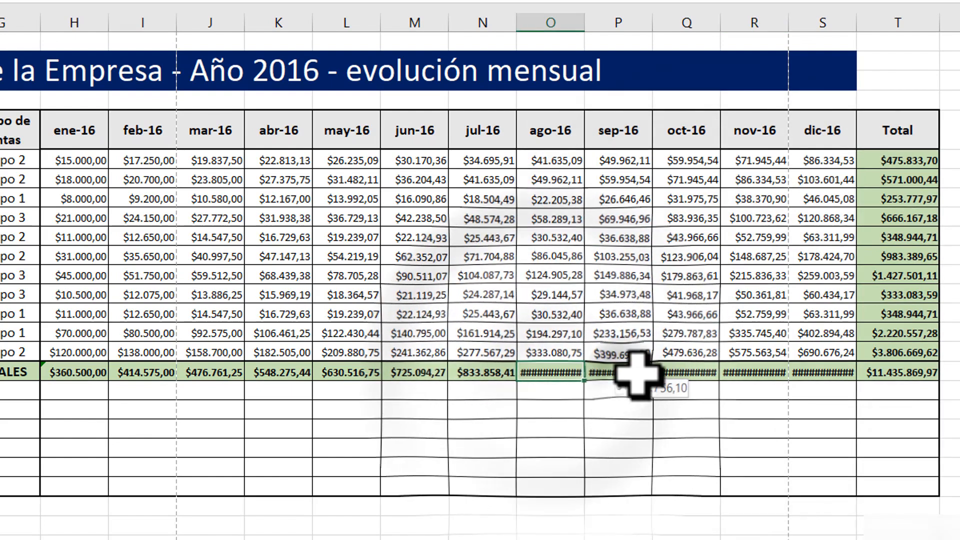
{"action": "left_click", "coordinate": [820, 382]}
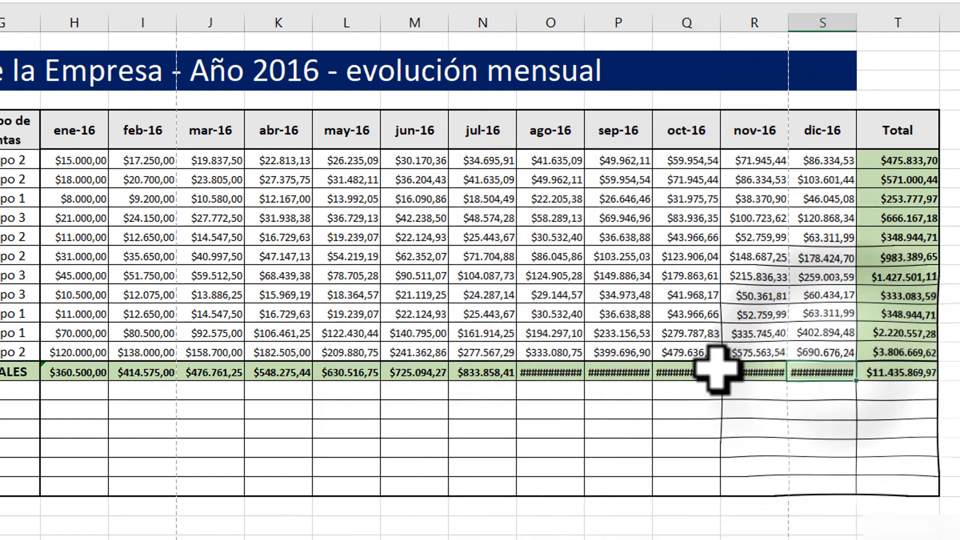
{"action": "double_click", "coordinate": [584, 23]}
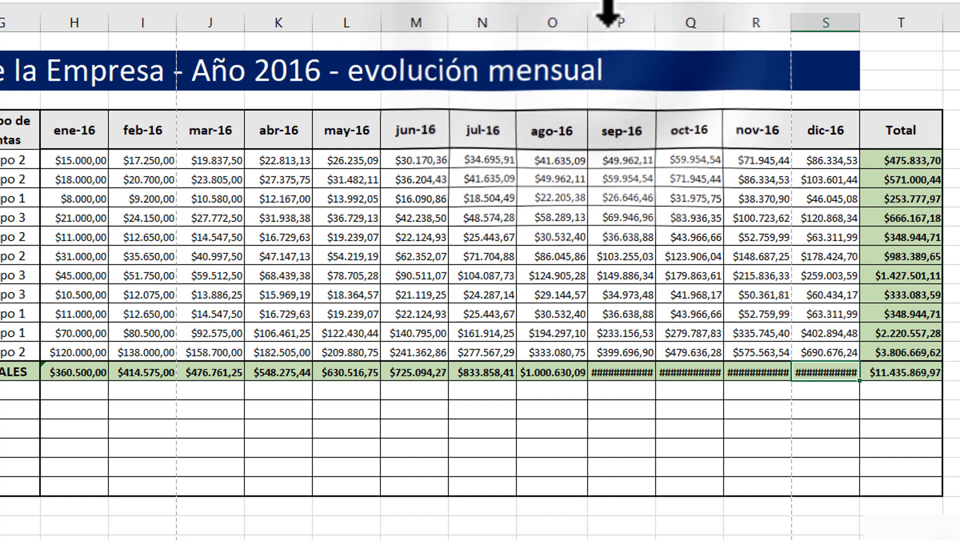
{"action": "double_click", "coordinate": [654, 22]}
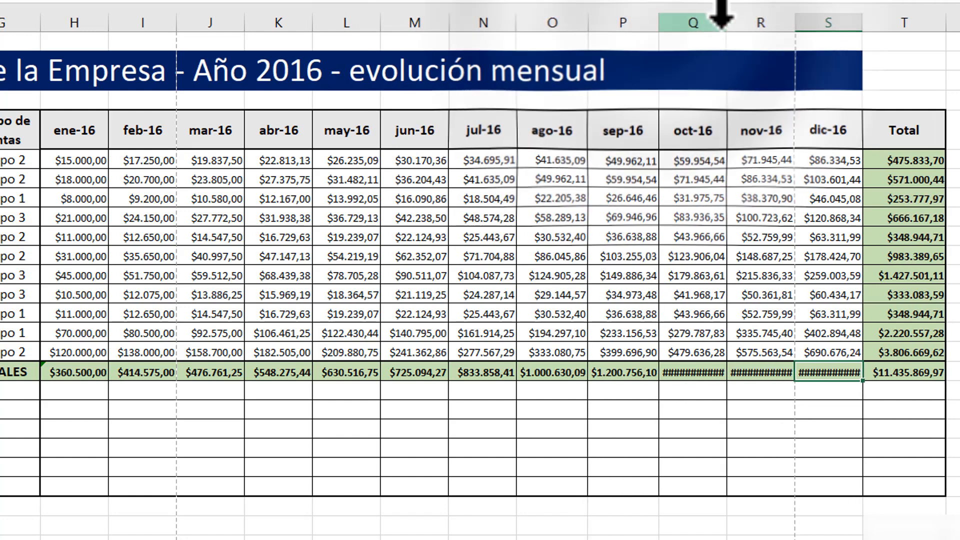
{"action": "double_click", "coordinate": [726, 23]}
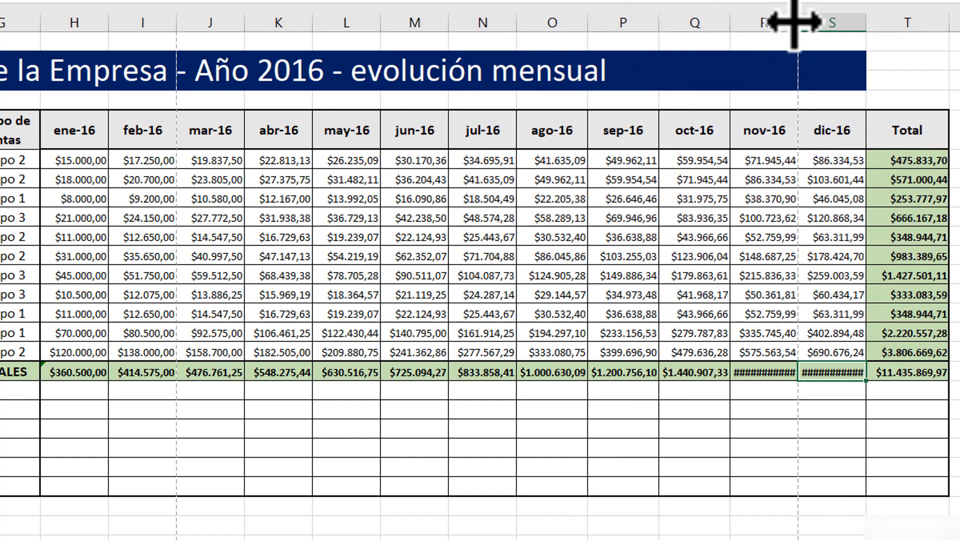
{"action": "double_click", "coordinate": [798, 23]}
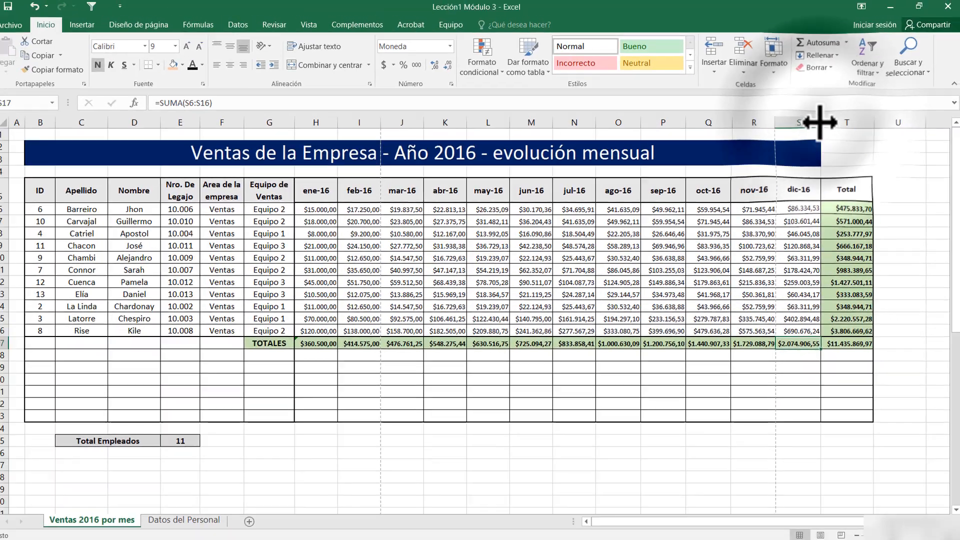
{"action": "double_click", "coordinate": [869, 23]}
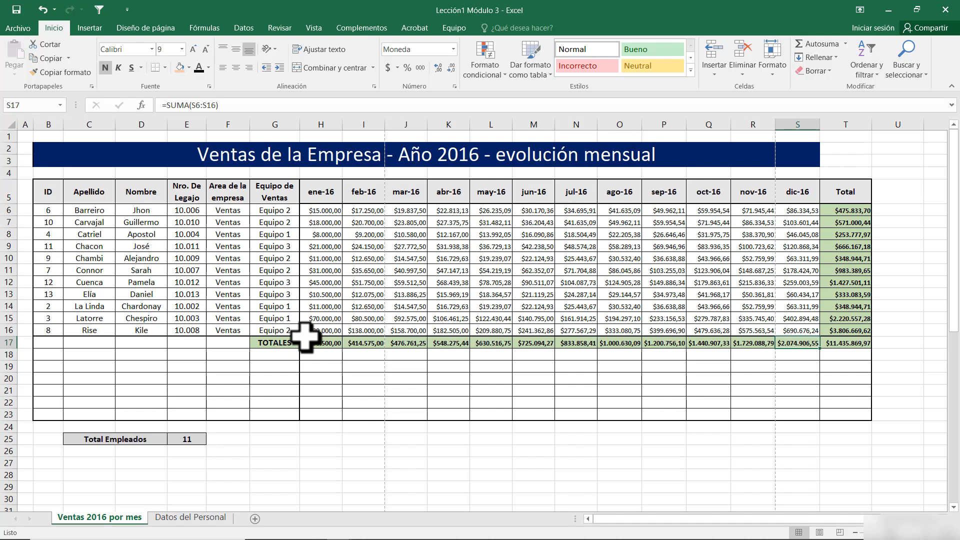
Step: Inspect the SUMA formulas behind the January and March totals in row 17 without changing them
{"action": "double_click", "coordinate": [322, 344]}
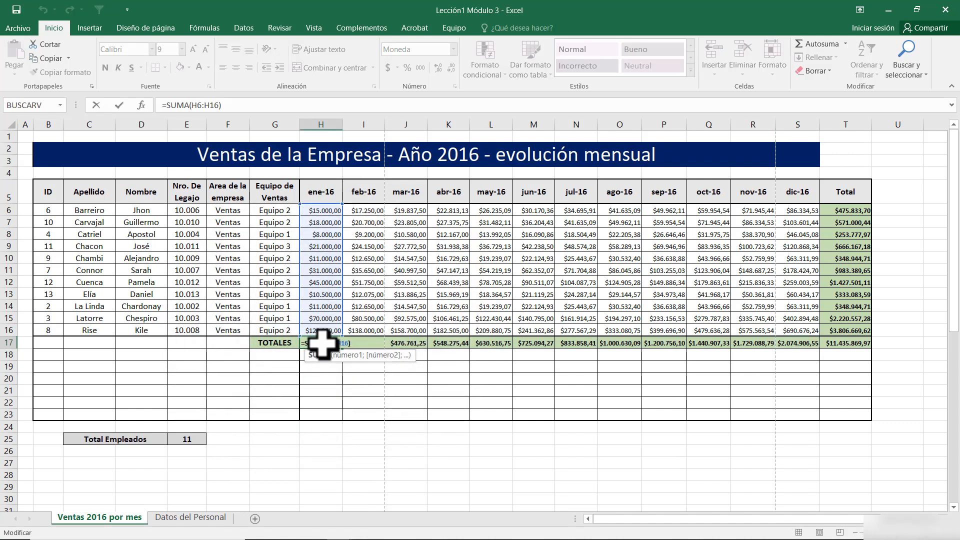
{"action": "key", "text": "Escape"}
{"action": "double_click", "coordinate": [323, 344]}
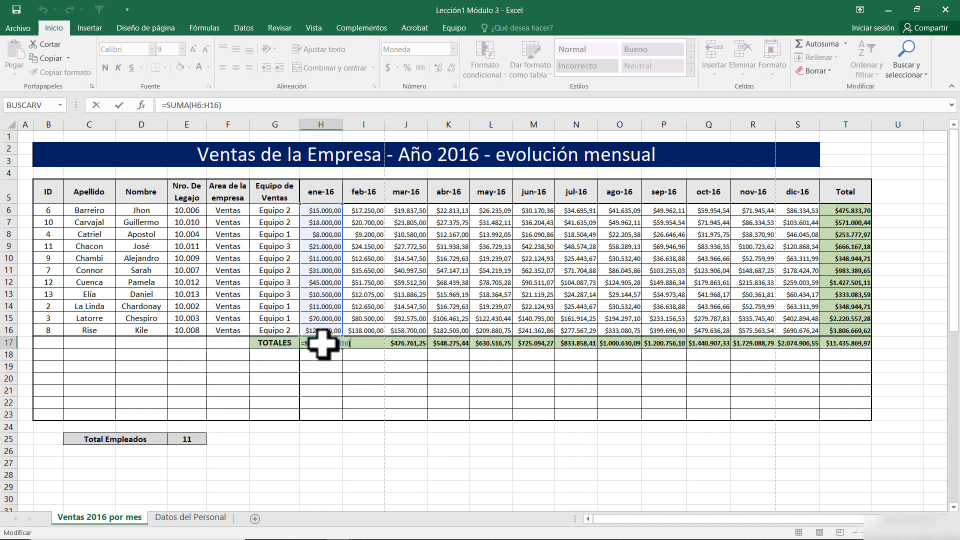
{"action": "left_click", "coordinate": [420, 345]}
{"action": "double_click", "coordinate": [411, 345]}
{"action": "key", "text": "Escape"}
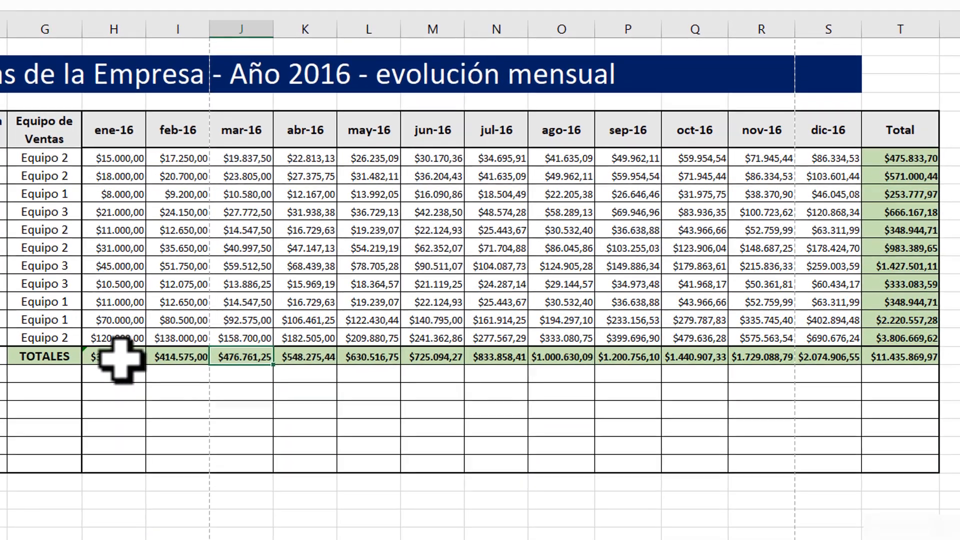
{"action": "left_click", "coordinate": [319, 344]}
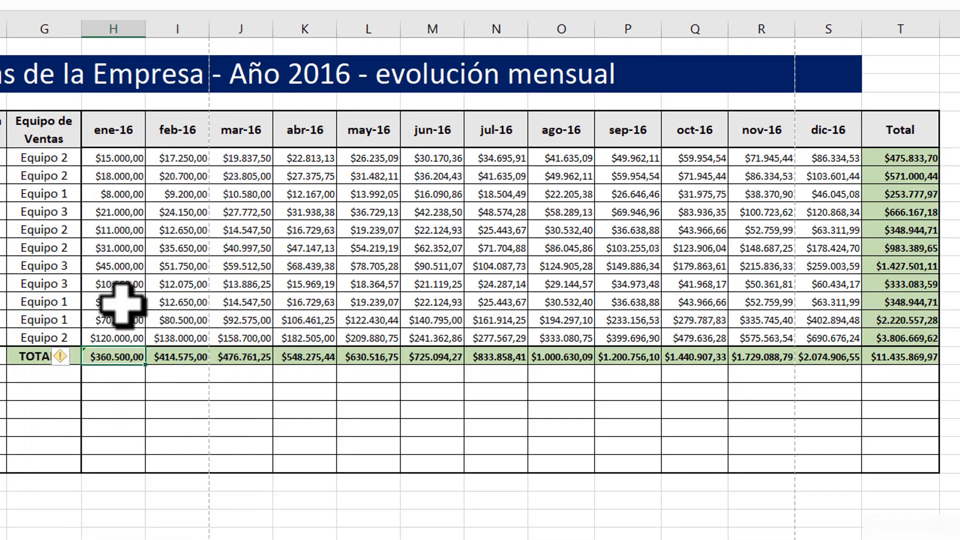
Step: Examine the first employee's yearly total in T6, the January column total in H17 and the grand total in T17
{"action": "left_click", "coordinate": [917, 158]}
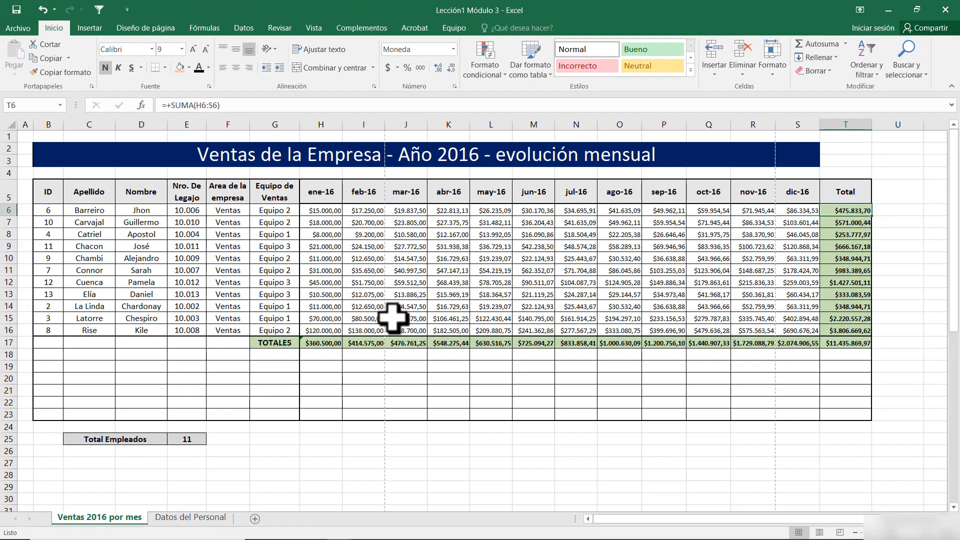
{"action": "left_click", "coordinate": [6, 210]}
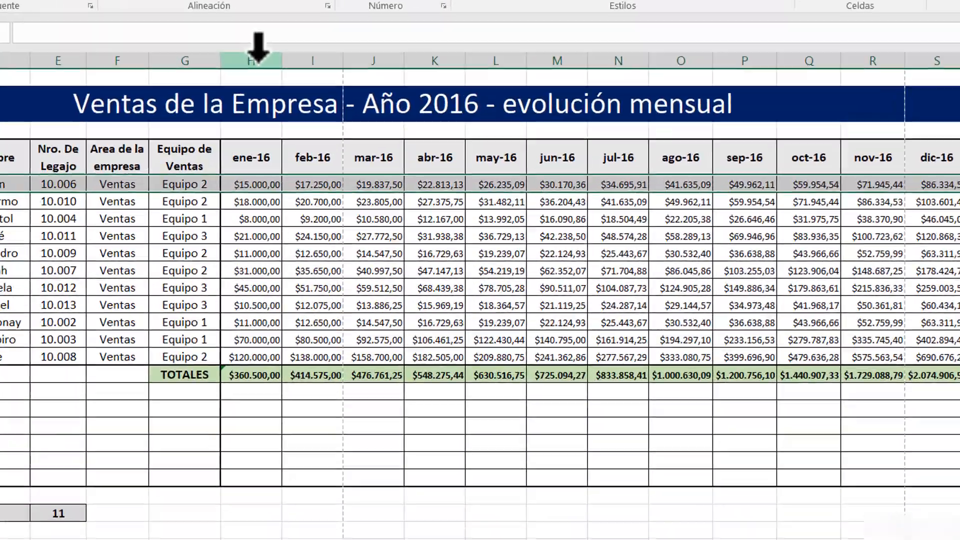
{"action": "left_click", "coordinate": [320, 124]}
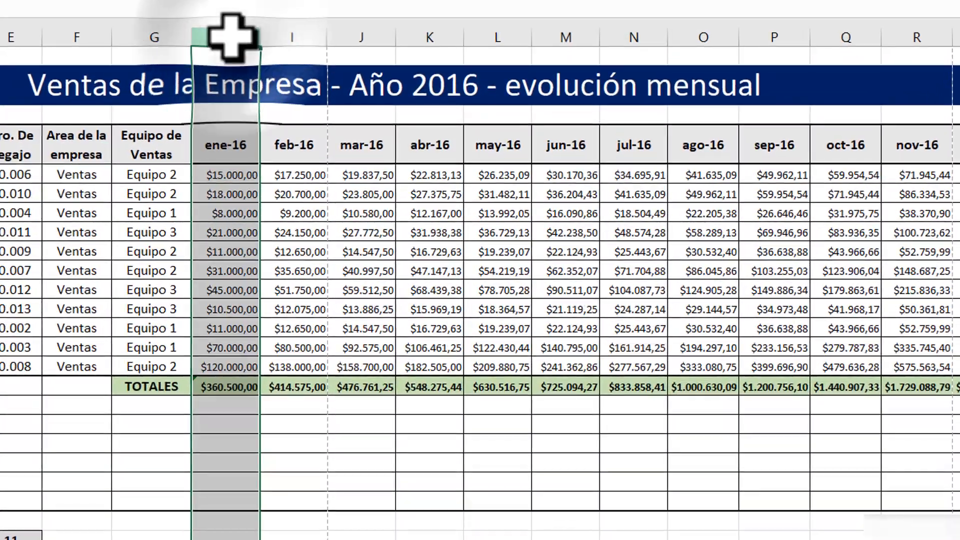
{"action": "left_click", "coordinate": [215, 388]}
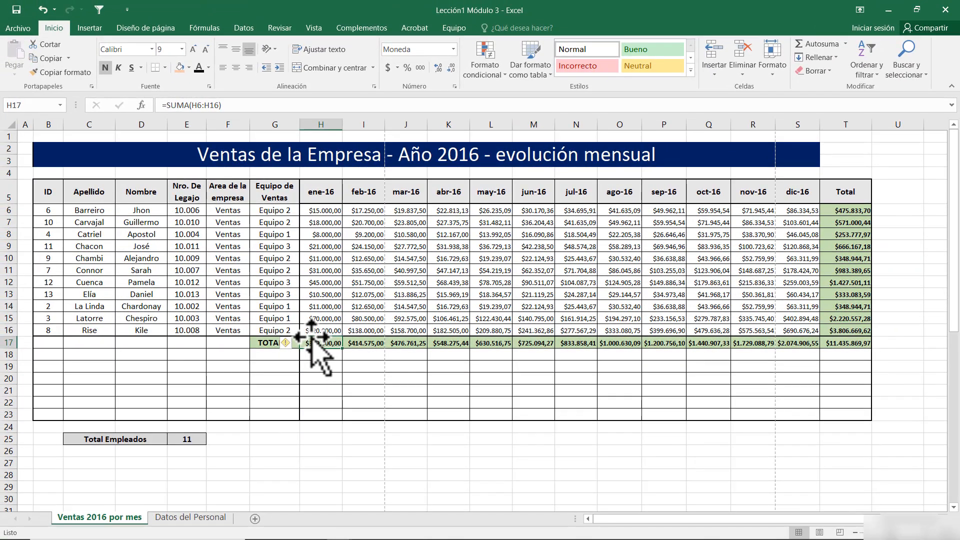
{"action": "left_click", "coordinate": [850, 343]}
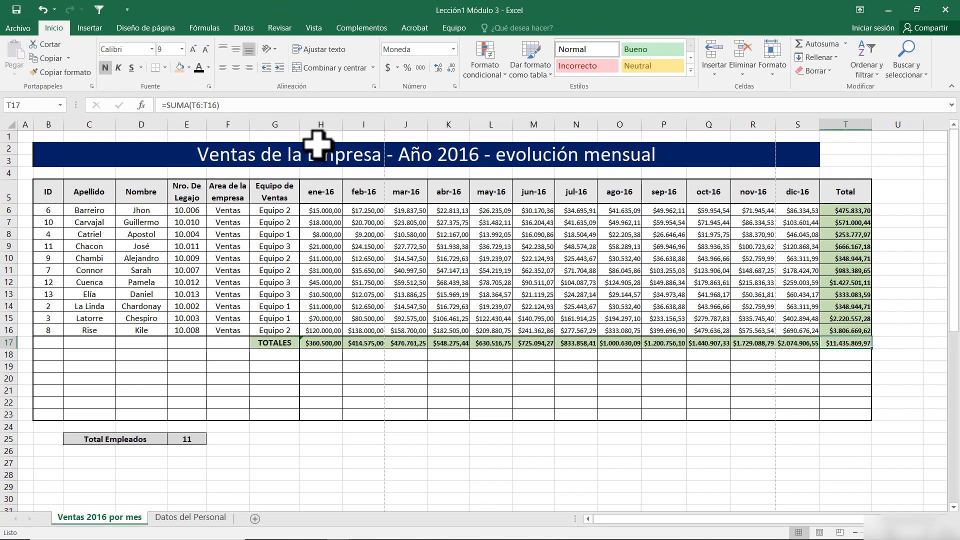
Step: Select the monthly sales in H6:S16 to compare their sum with the grand total in T17
{"action": "left_click_drag", "start_coordinate": [320, 124], "coordinate": [797, 124]}
{"action": "left_click_drag", "start_coordinate": [311, 208], "coordinate": [361, 260]}
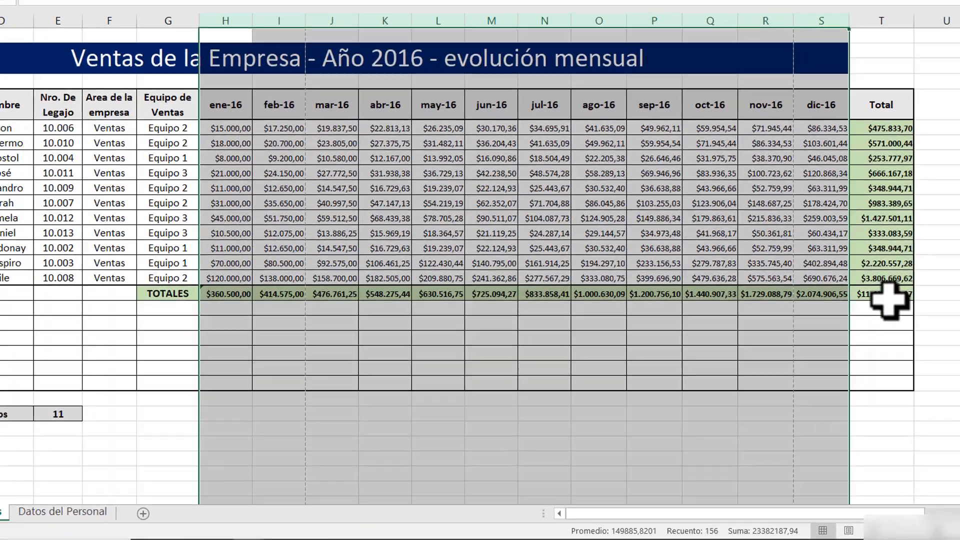
{"action": "left_click_drag", "start_coordinate": [225, 147], "coordinate": [779, 231]}
{"action": "left_click_drag", "start_coordinate": [585, 192], "coordinate": [479, 159]}
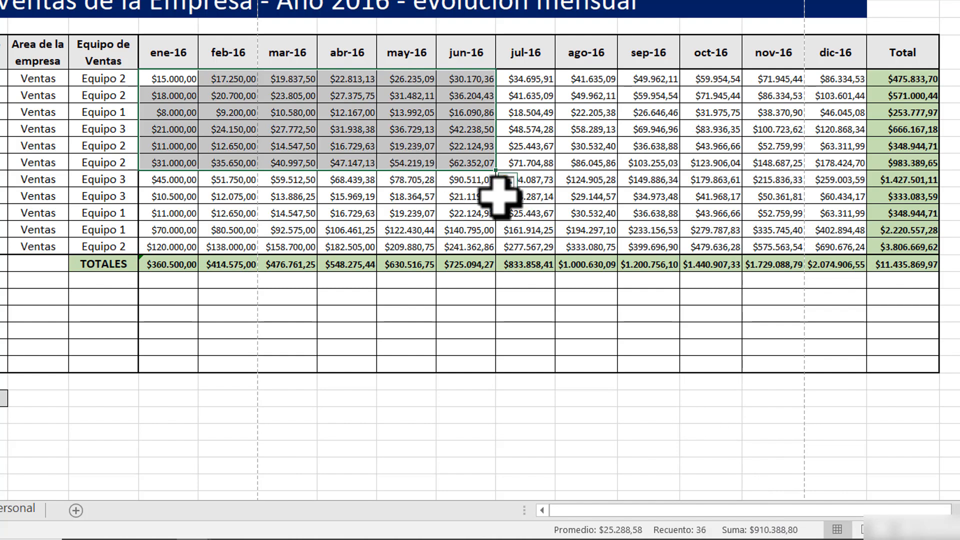
{"action": "left_click", "coordinate": [382, 115]}
{"action": "left_click", "coordinate": [169, 78]}
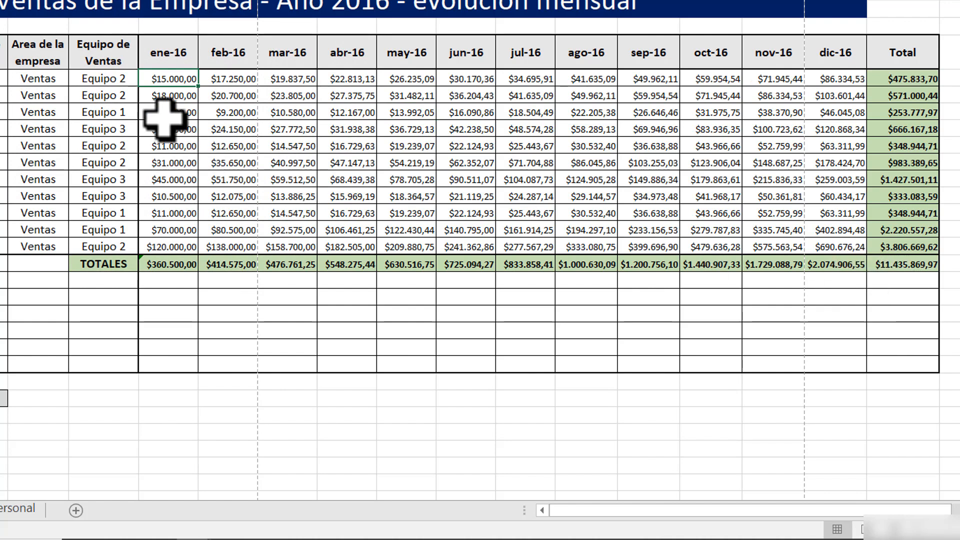
{"action": "mouse_move", "coordinate": [178, 76]}
{"action": "left_mouse_down"}
{"action": "mouse_move", "coordinate": [193, 103]}
{"action": "mouse_move", "coordinate": [220, 117]}
{"action": "mouse_move", "coordinate": [288, 108]}
{"action": "mouse_move", "coordinate": [561, 154]}
{"action": "mouse_move", "coordinate": [653, 200]}
{"action": "mouse_move", "coordinate": [788, 223]}
{"action": "mouse_move", "coordinate": [817, 241]}
{"action": "left_mouse_up"}
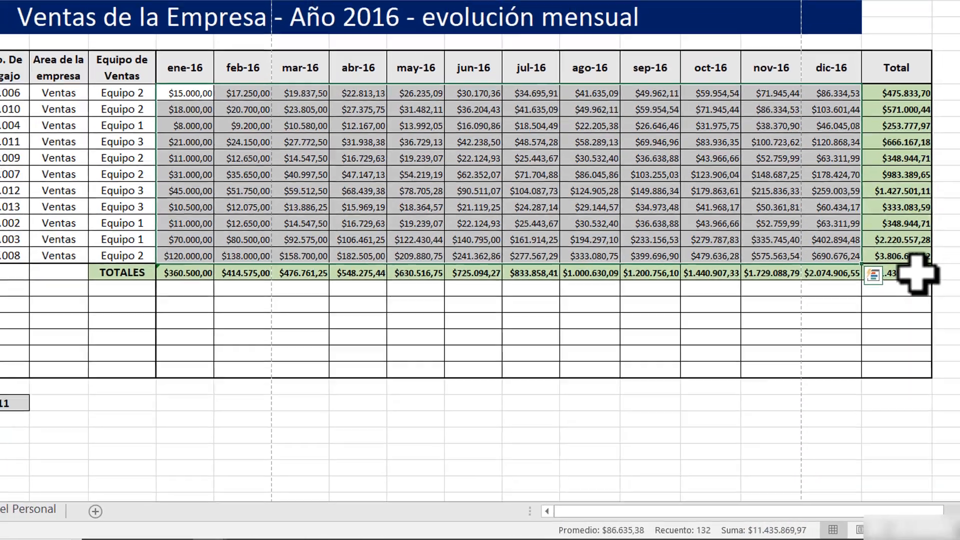
Step: Turn on filters for the sales table in B5:S16, leaving out the Total column
{"action": "left_click_drag", "start_coordinate": [48, 192], "coordinate": [795, 332]}
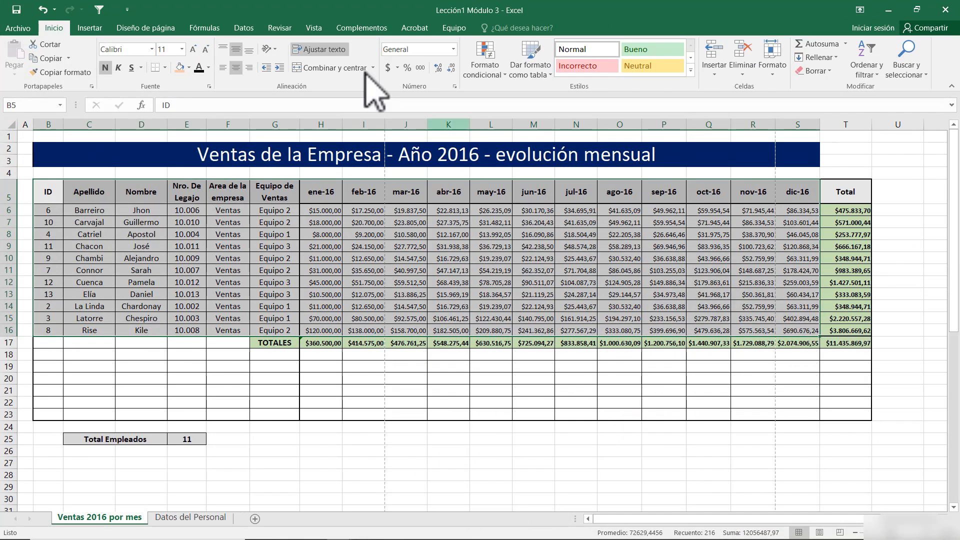
{"action": "left_click", "coordinate": [246, 29]}
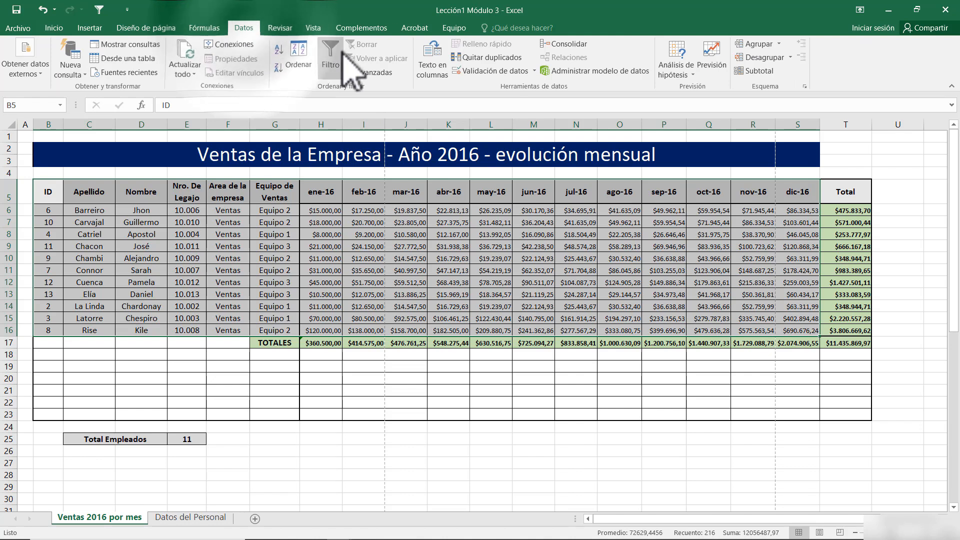
{"action": "left_click", "coordinate": [331, 50]}
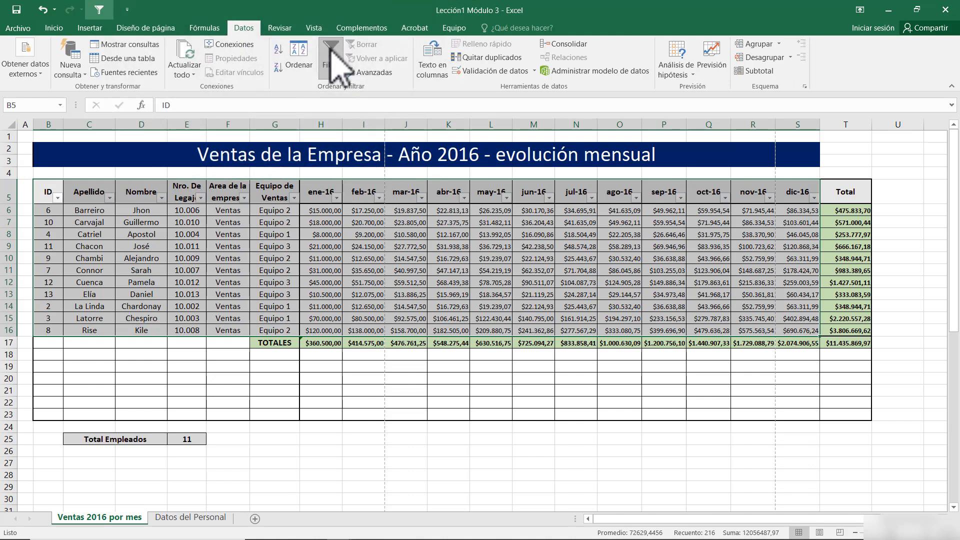
{"action": "left_click", "coordinate": [330, 47]}
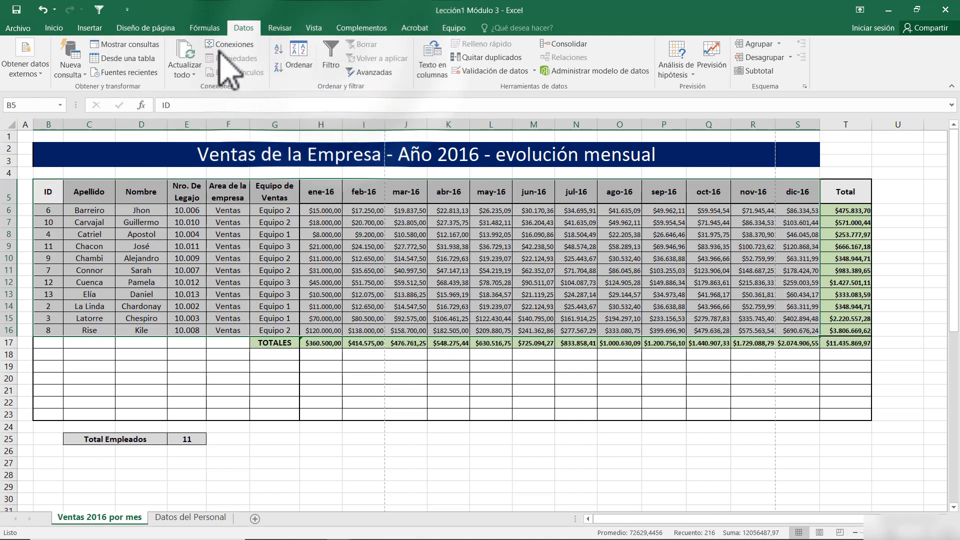
{"action": "left_click", "coordinate": [99, 10]}
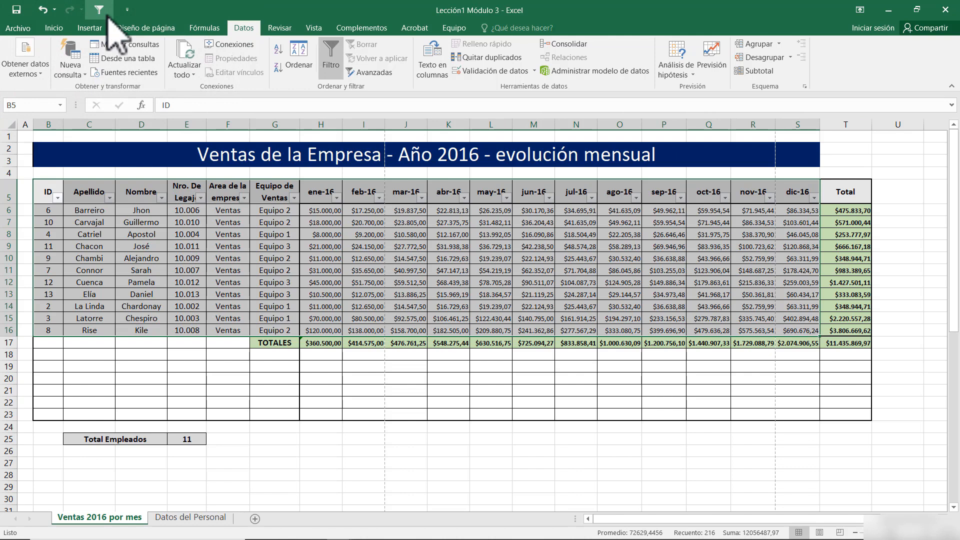
Step: Filter the Equipo de Ventas column to show only Equipo 1
{"action": "left_click", "coordinate": [294, 198]}
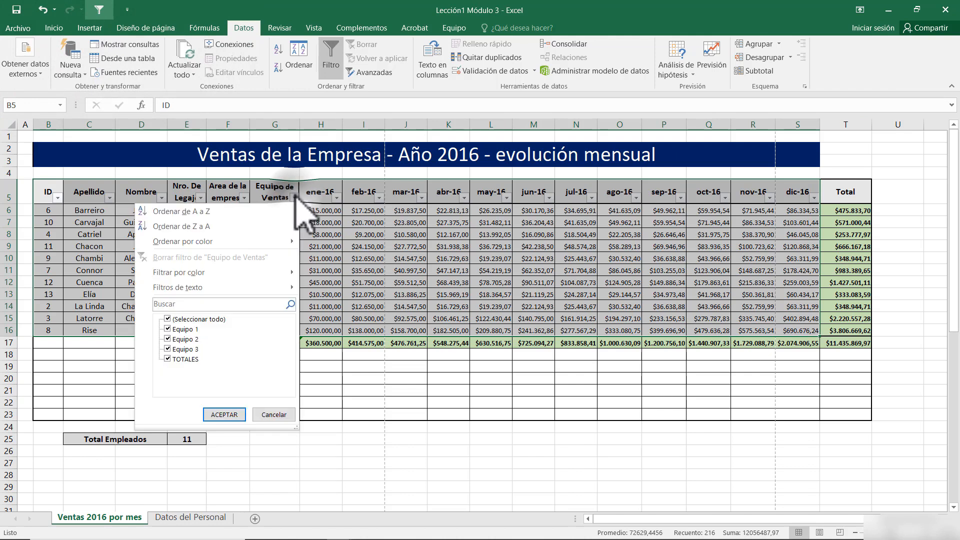
{"action": "left_click", "coordinate": [166, 328]}
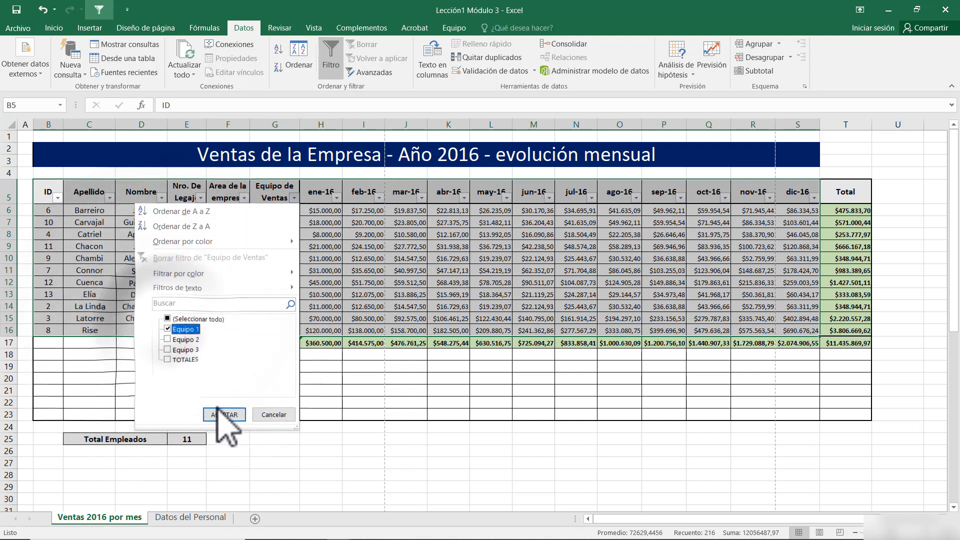
{"action": "left_click", "coordinate": [224, 415]}
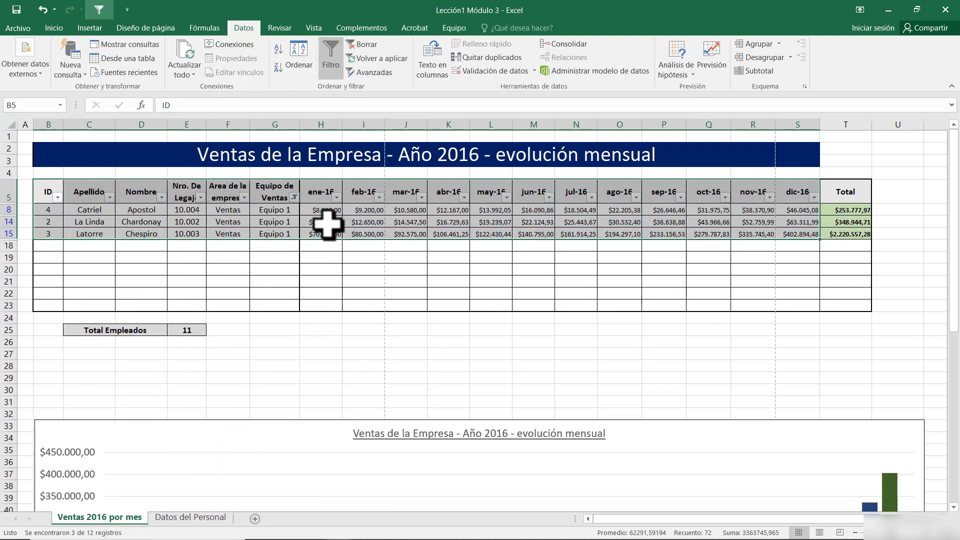
Step: Reselect all values in the Equipo de Ventas filter and view the monthly sales chart below the table
{"action": "left_click", "coordinate": [294, 198]}
{"action": "left_click", "coordinate": [168, 318]}
{"action": "left_click", "coordinate": [223, 415]}
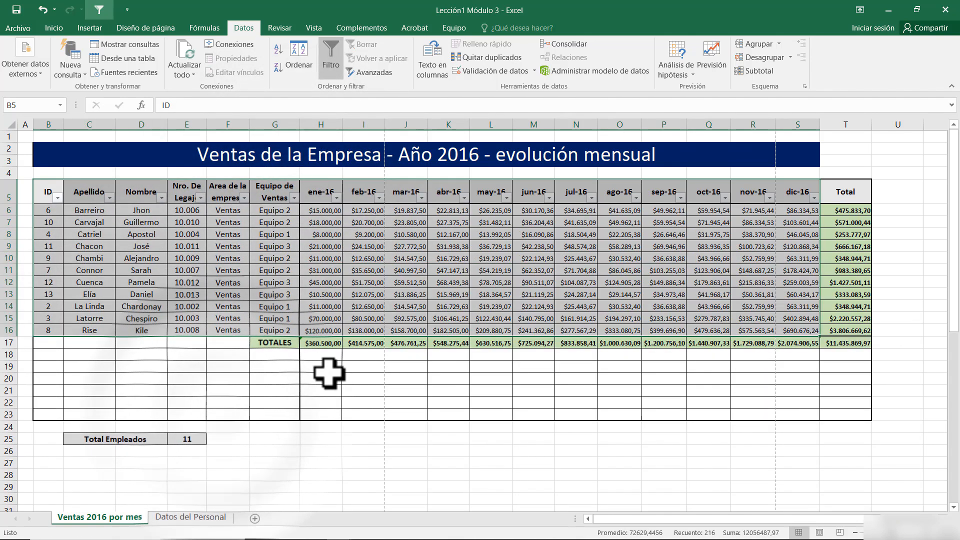
{"action": "scroll", "coordinate": [463, 379], "scroll_direction": "down", "scroll_amount": 8}
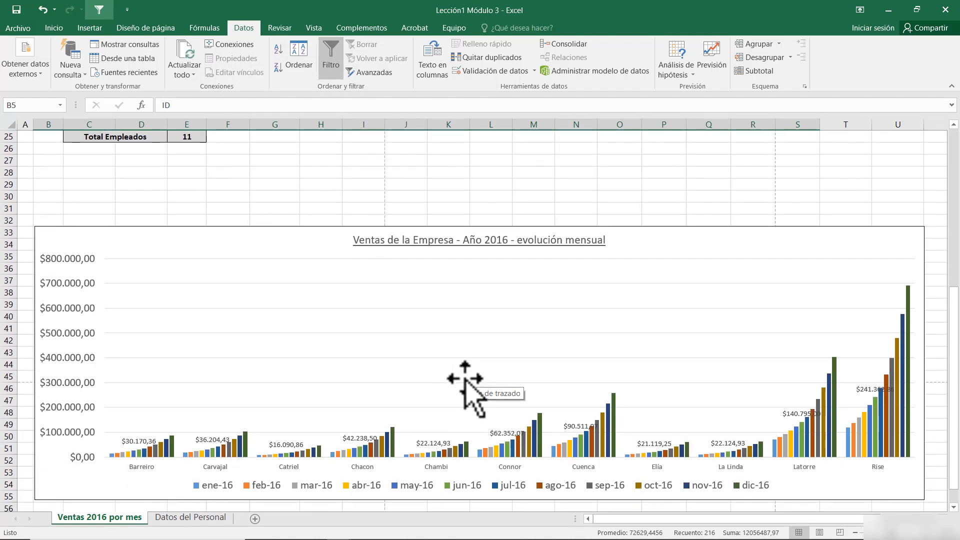
Step: Remove the value data labels from the jun-16 series in the monthly sales chart and close the formatting pane
{"action": "scroll", "coordinate": [465, 379], "scroll_direction": "down", "scroll_amount": 2}
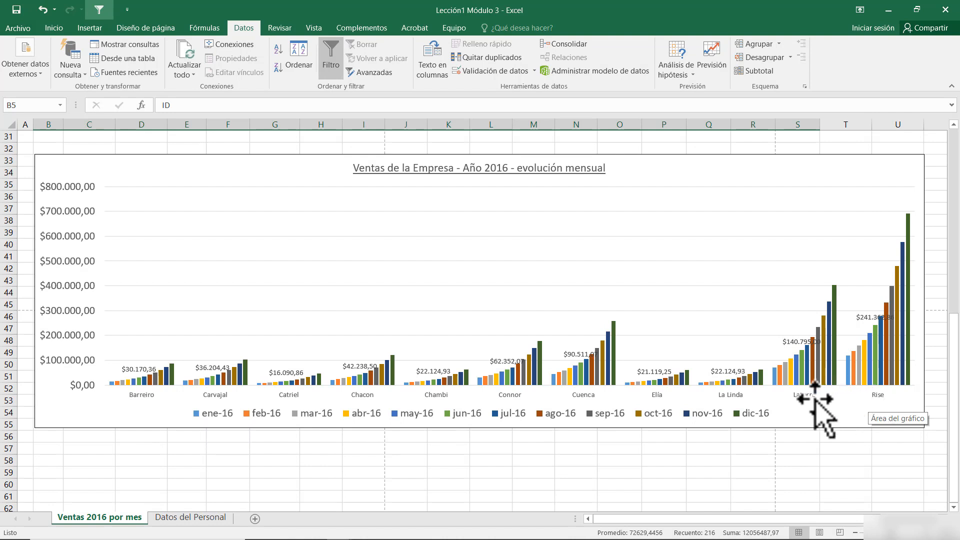
{"action": "left_click", "coordinate": [508, 378]}
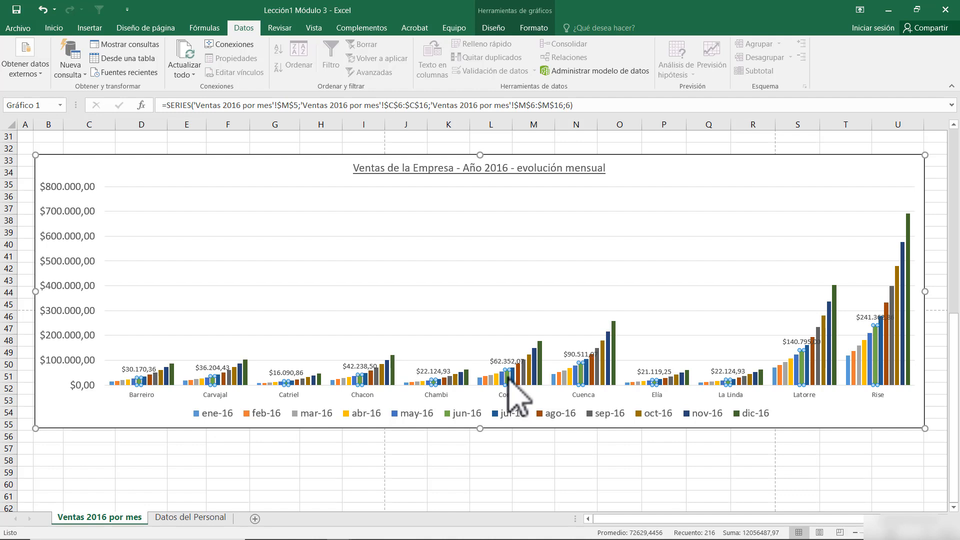
{"action": "right_click", "coordinate": [508, 376]}
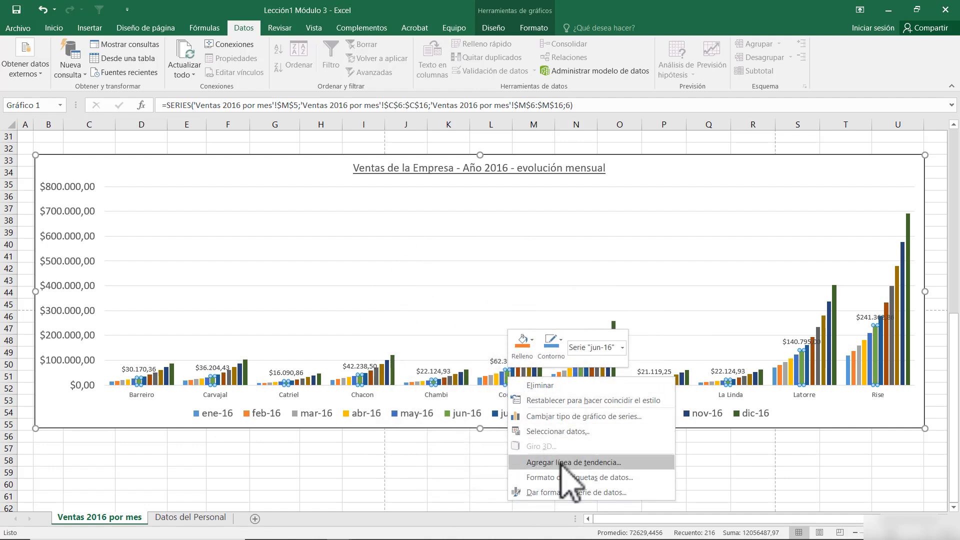
{"action": "left_click", "coordinate": [574, 493]}
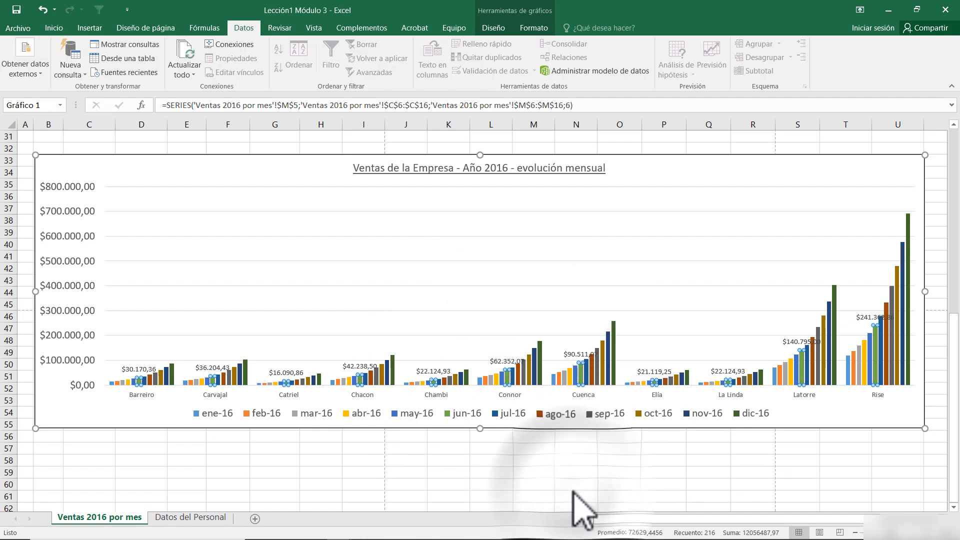
{"action": "left_click", "coordinate": [949, 130]}
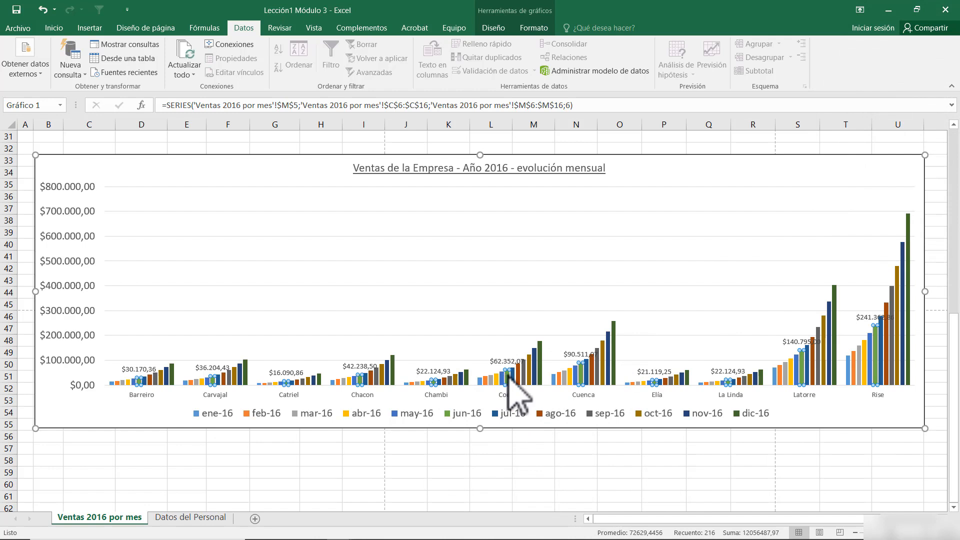
{"action": "right_click", "coordinate": [508, 375]}
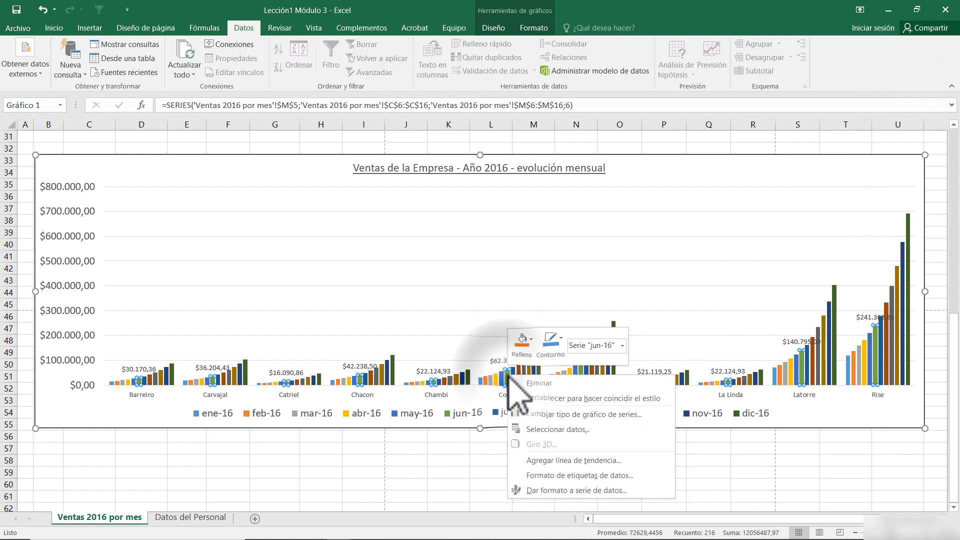
{"action": "left_click", "coordinate": [587, 475]}
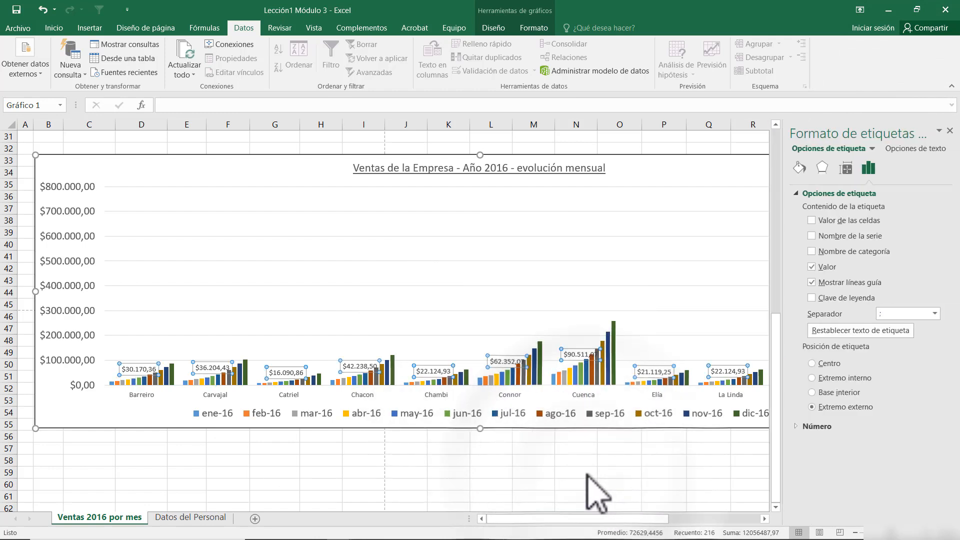
{"action": "left_click", "coordinate": [811, 267]}
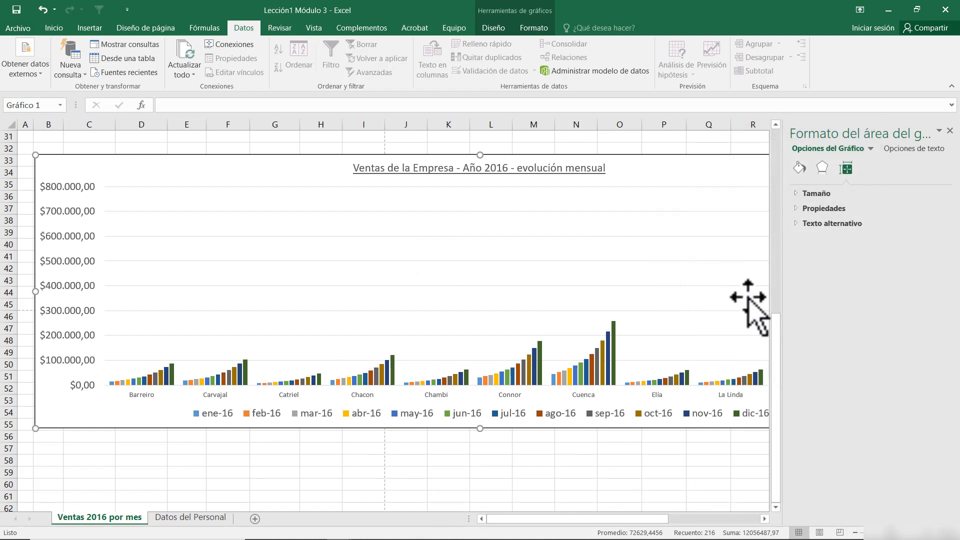
{"action": "left_click", "coordinate": [949, 131]}
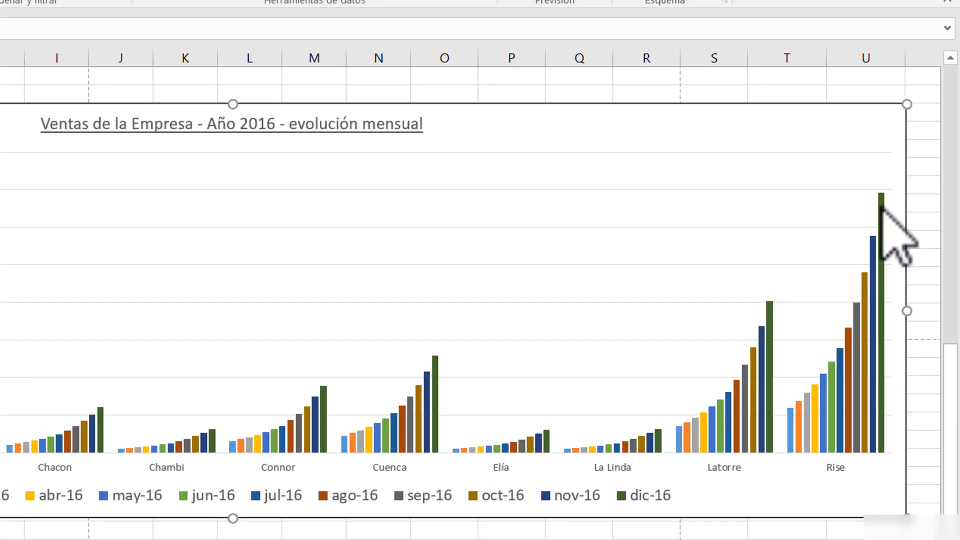
Step: Add data labels to the dic-16 series in the monthly sales chart
{"action": "mouse_move", "coordinate": [907, 224]}
{"action": "left_click", "coordinate": [876, 197]}
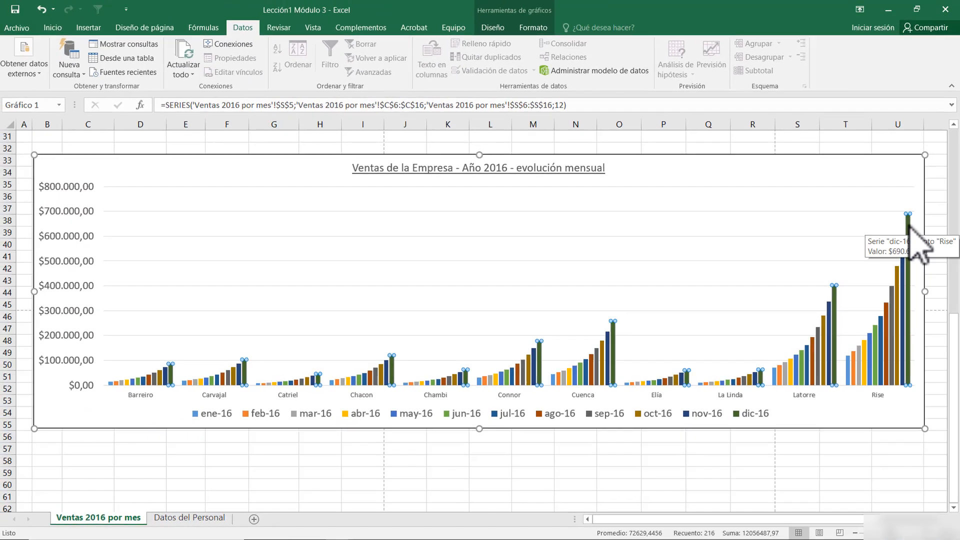
{"action": "right_click", "coordinate": [908, 222]}
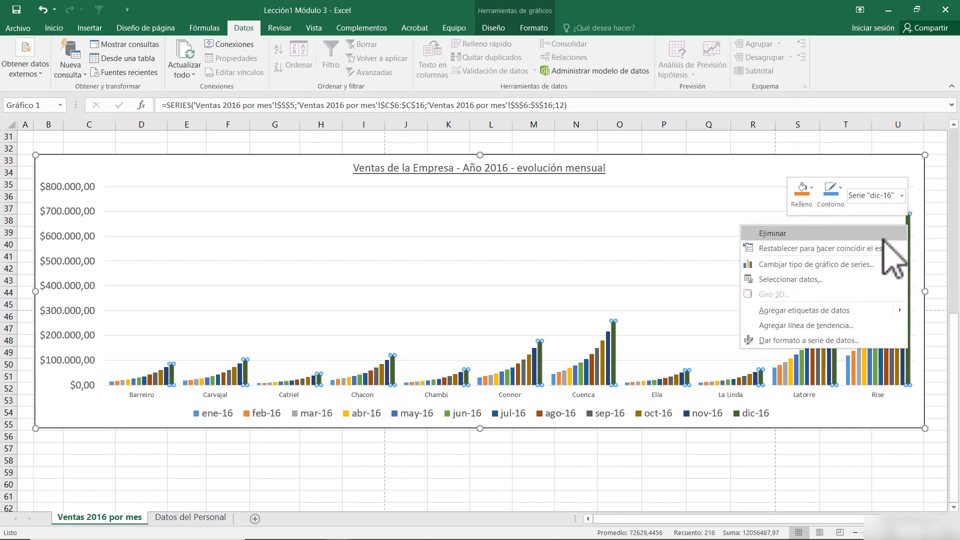
{"action": "mouse_move", "coordinate": [844, 313]}
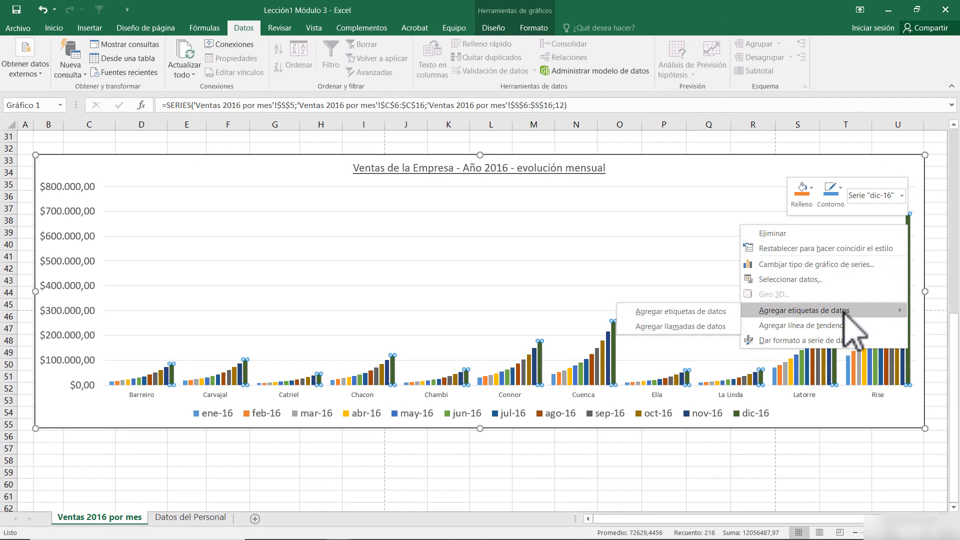
{"action": "left_click", "coordinate": [725, 313]}
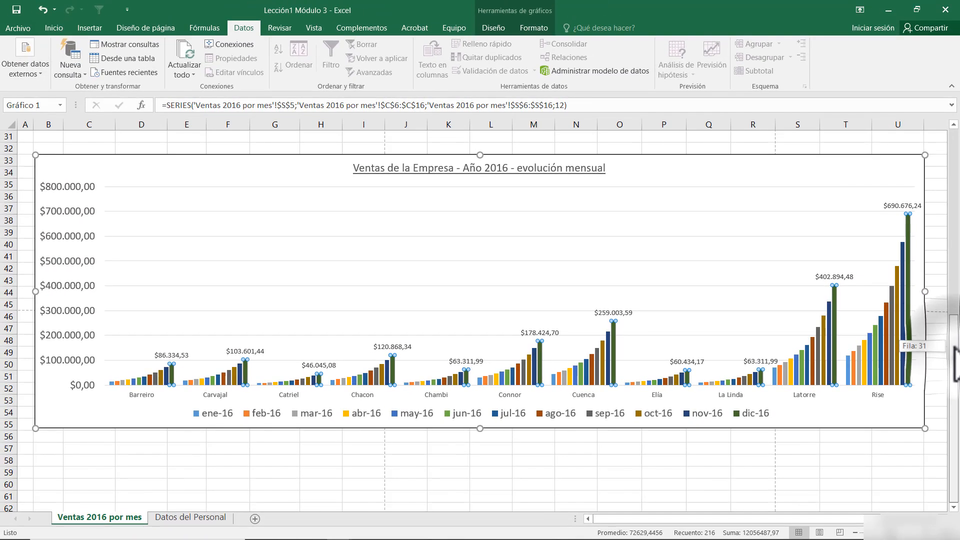
Step: Check the December value in S16 and its row in the sales table against the chart's highest dic-16 label
{"action": "scroll", "coordinate": [895, 207], "scroll_direction": "up", "scroll_amount": 10}
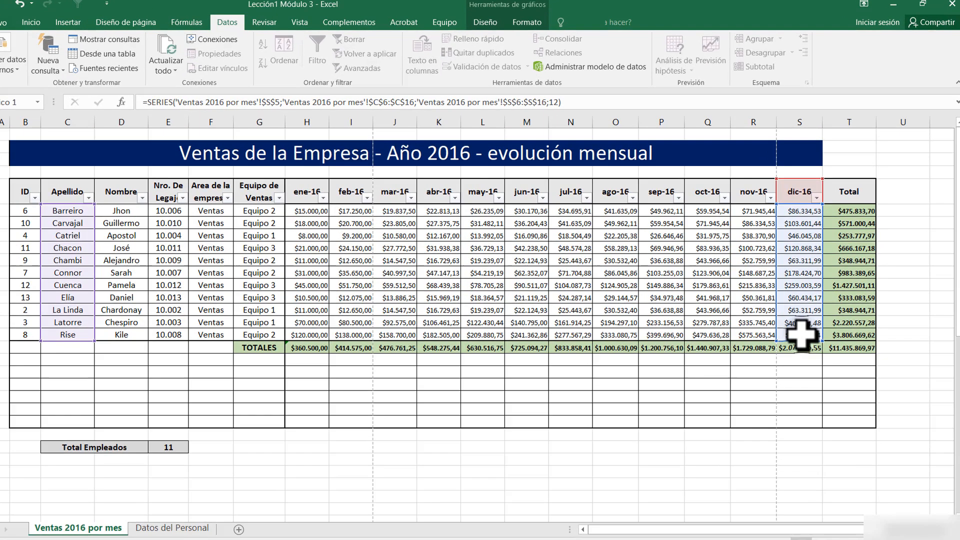
{"action": "left_click", "coordinate": [799, 330]}
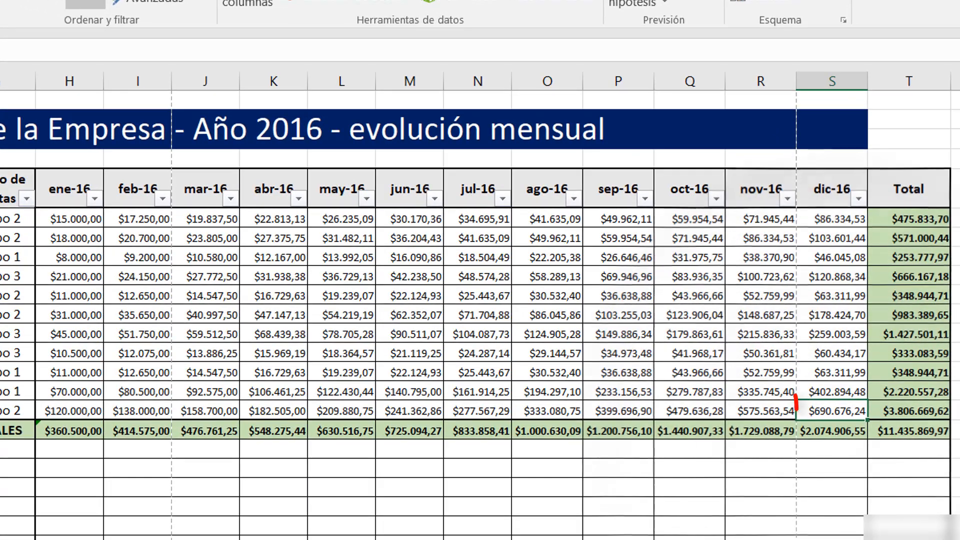
{"action": "key", "text": "shift+space"}
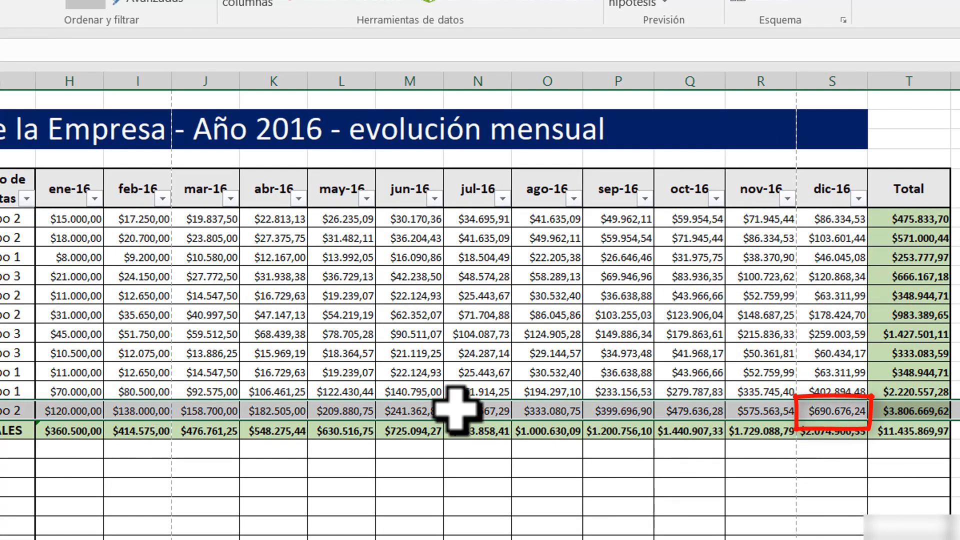
{"action": "left_click", "coordinate": [838, 412]}
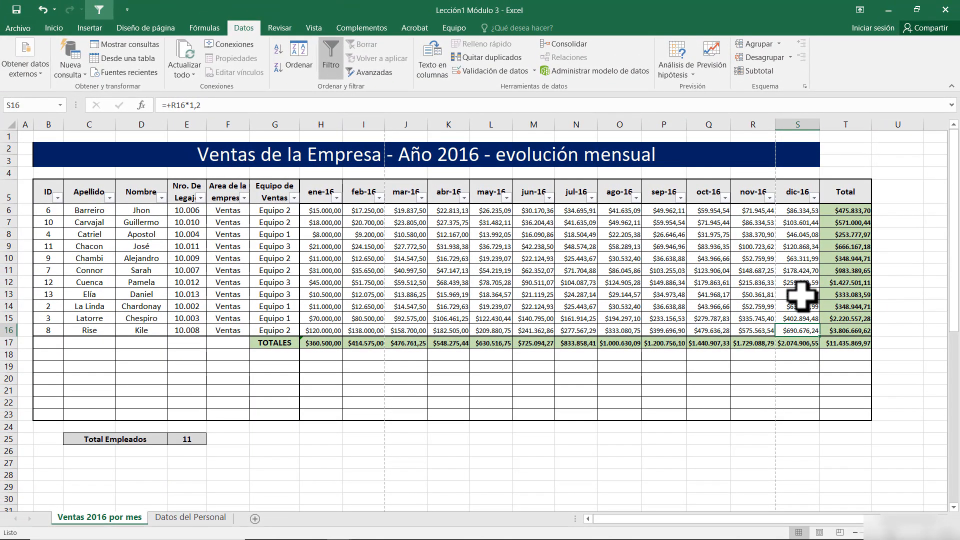
Step: Leave the sales table and switch to the Datos del Personal sheet
{"action": "left_click", "coordinate": [98, 340]}
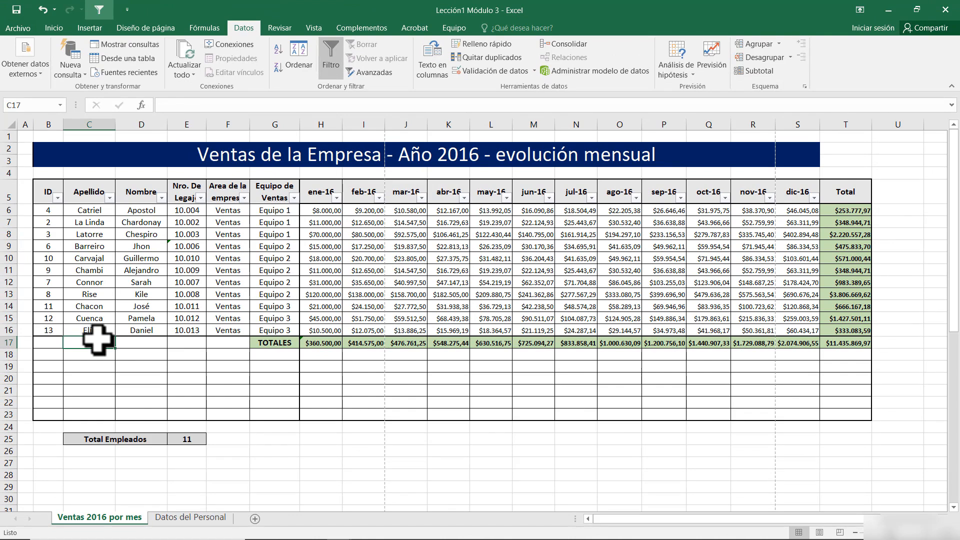
{"action": "left_click", "coordinate": [59, 28]}
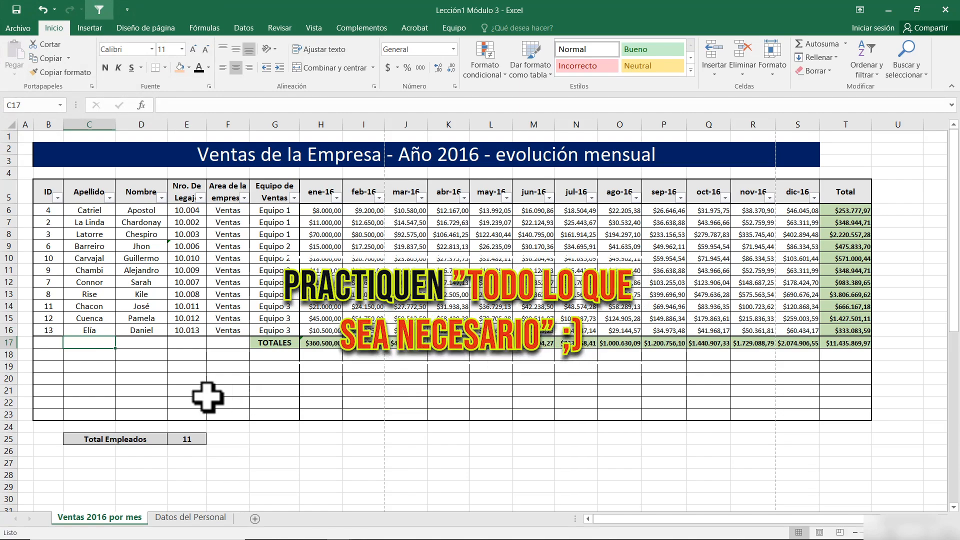
{"action": "left_click", "coordinate": [197, 517]}
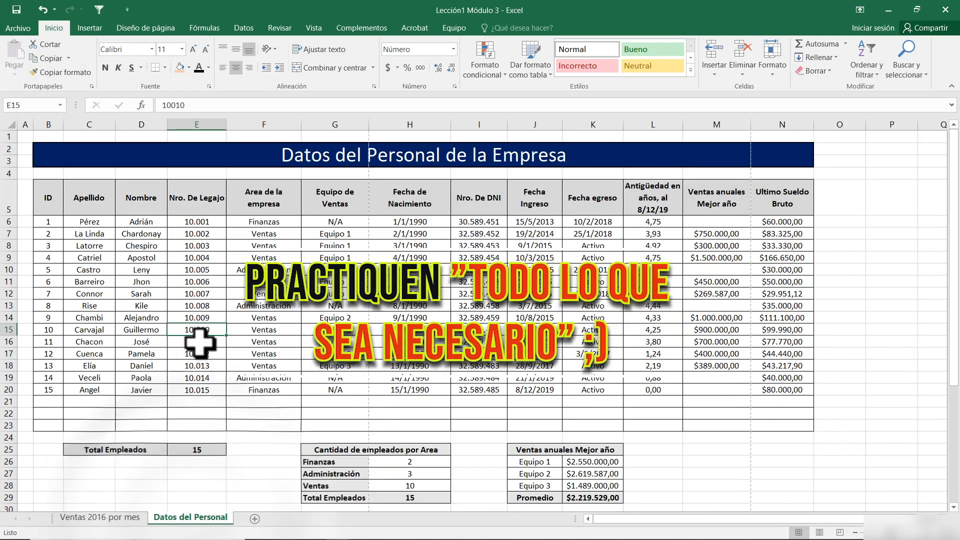
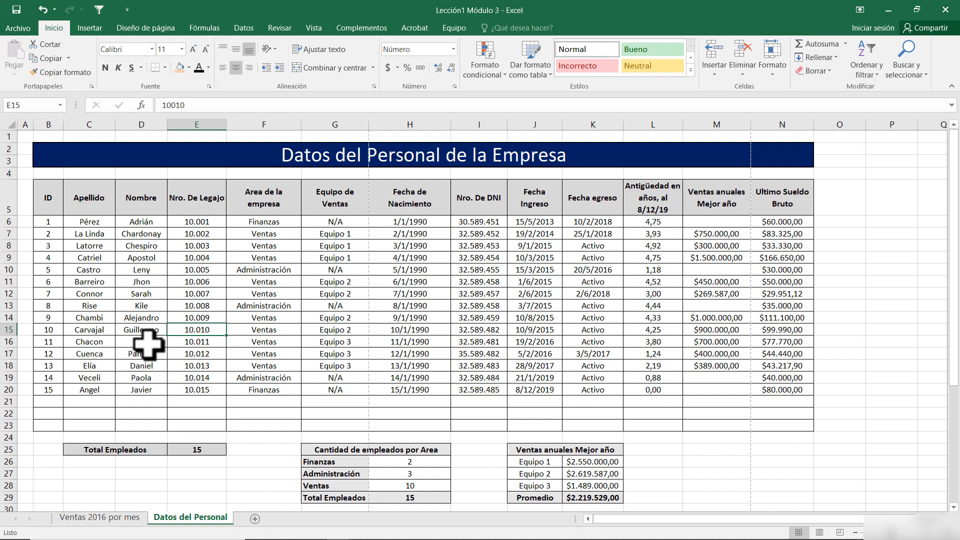
Step: Show and hide the ribbon's access-key hints, and view the workbook's Información page before returning to the sheet
{"action": "key", "text": "alt"}
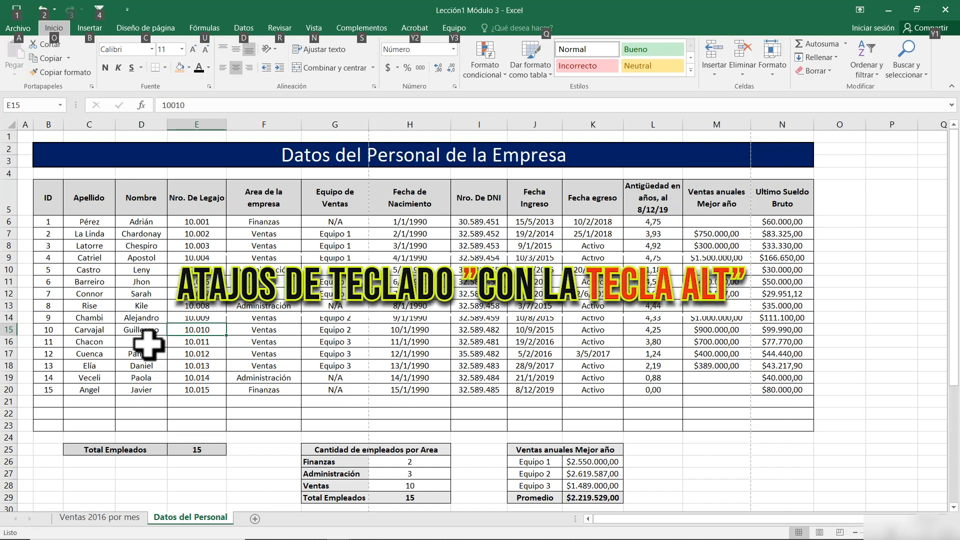
{"action": "key", "text": "alt"}
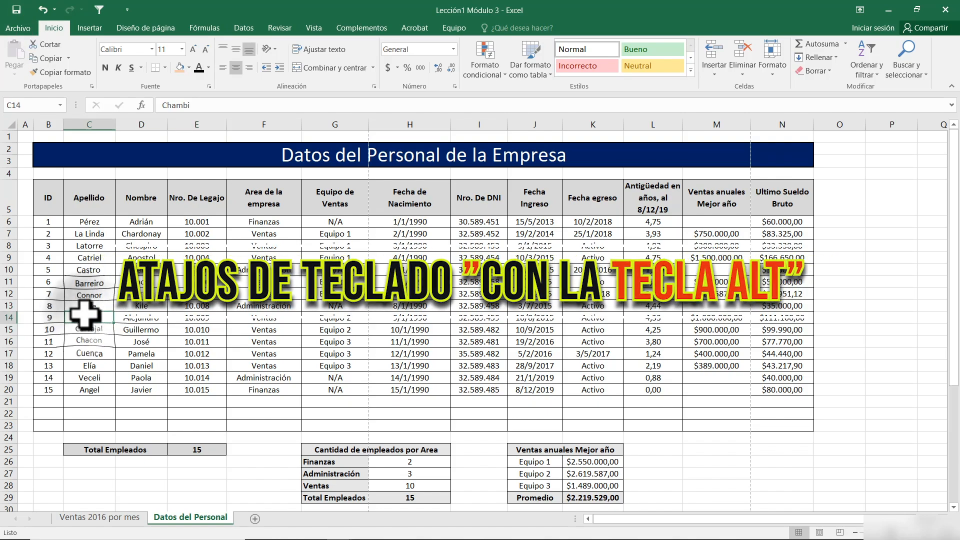
{"action": "left_click", "coordinate": [25, 29]}
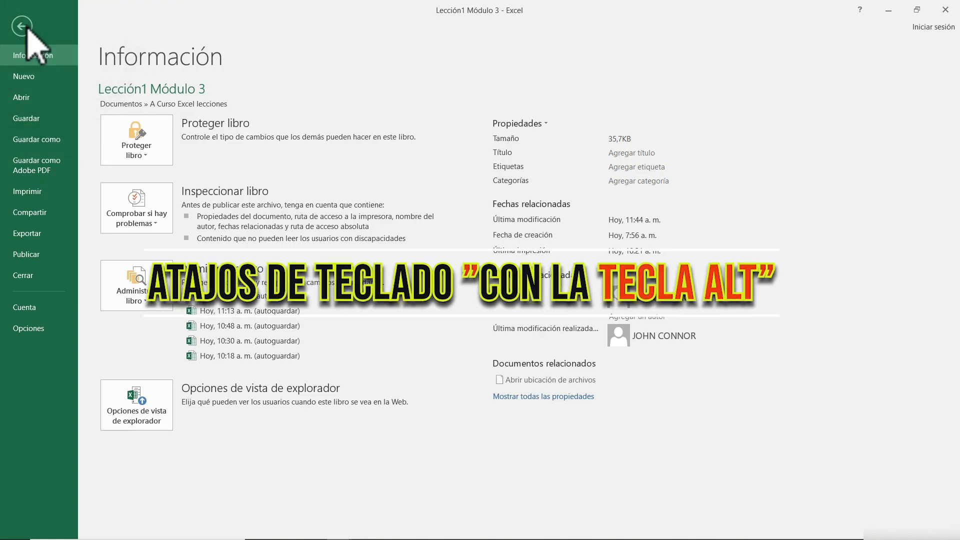
{"action": "left_click", "coordinate": [22, 27]}
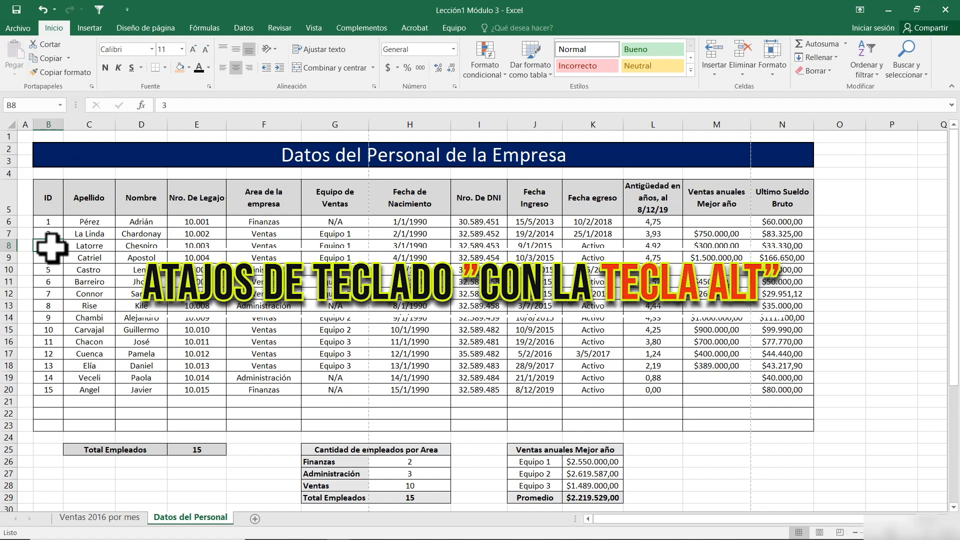
Step: Demonstrate reaching the workbook's Información page through the access-key hints twice, returning to the personnel sheet each time
{"action": "key", "text": "alt"}
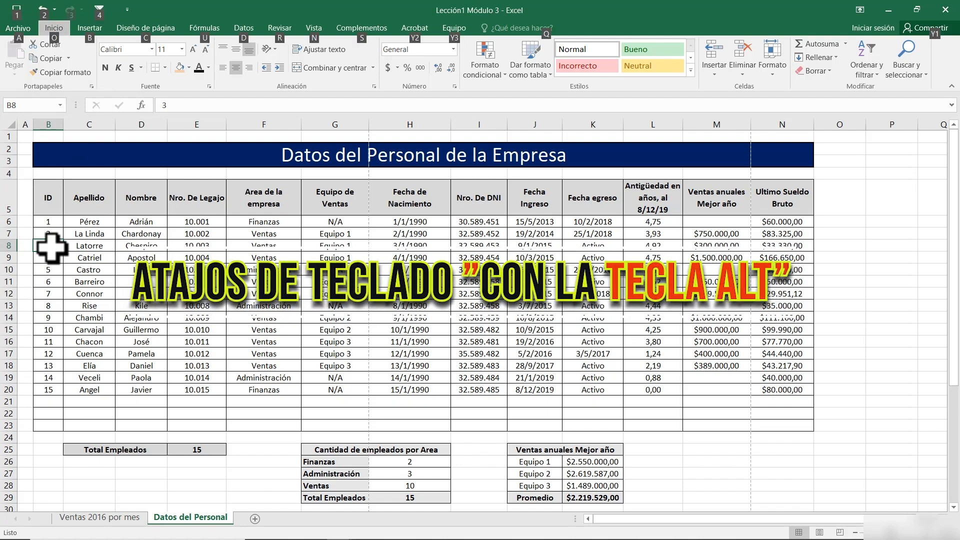
{"action": "key", "text": "a"}
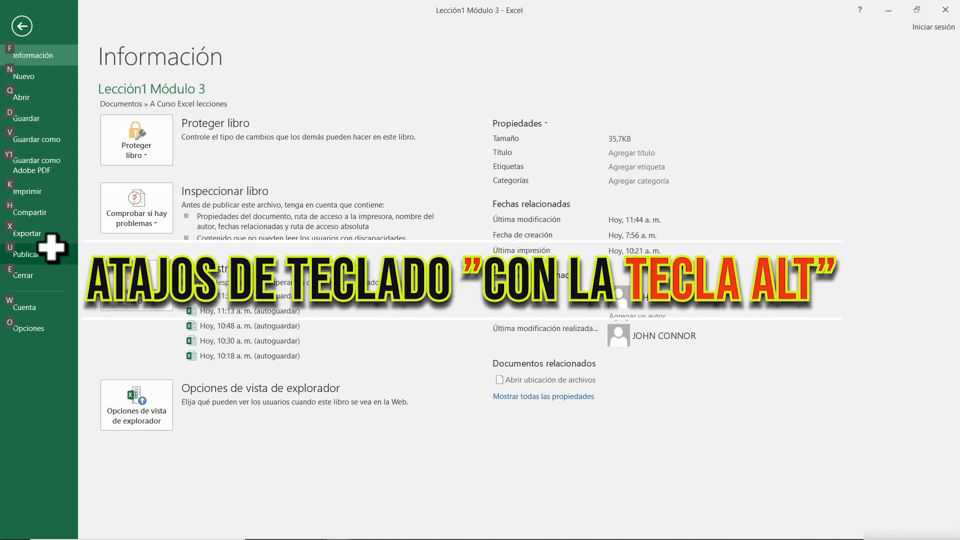
{"action": "key", "text": "alt"}
{"action": "key", "text": "Escape"}
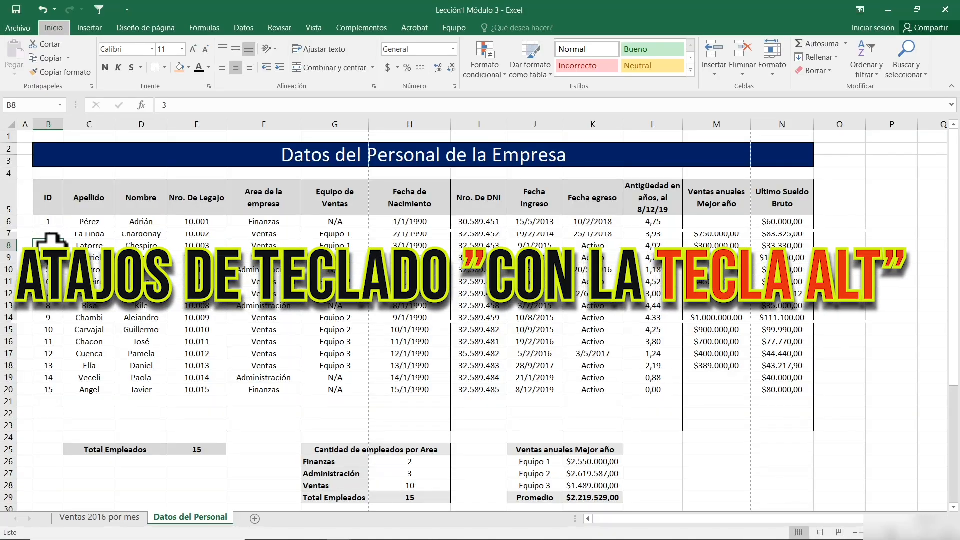
{"action": "key", "text": "Escape"}
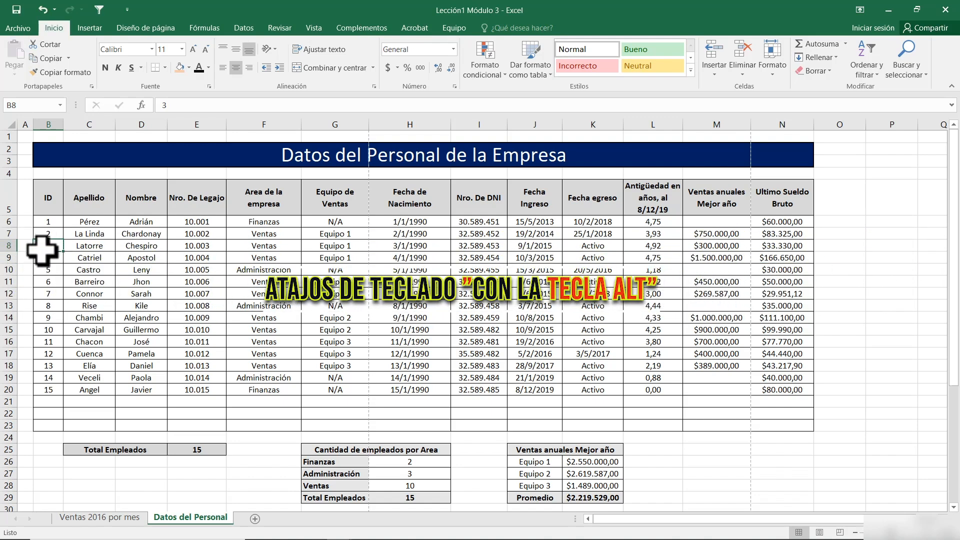
{"action": "key", "text": "alt"}
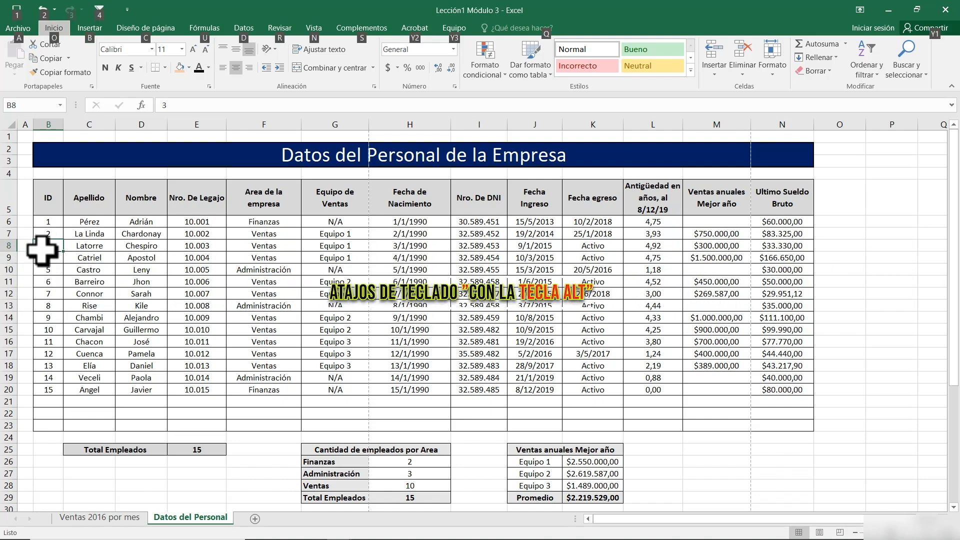
{"action": "key", "text": "a"}
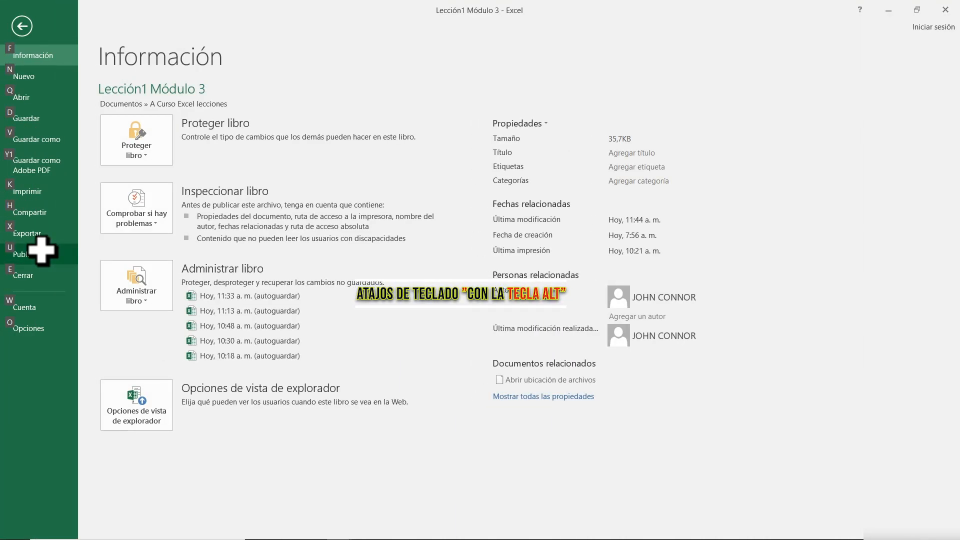
{"action": "key", "text": "Escape"}
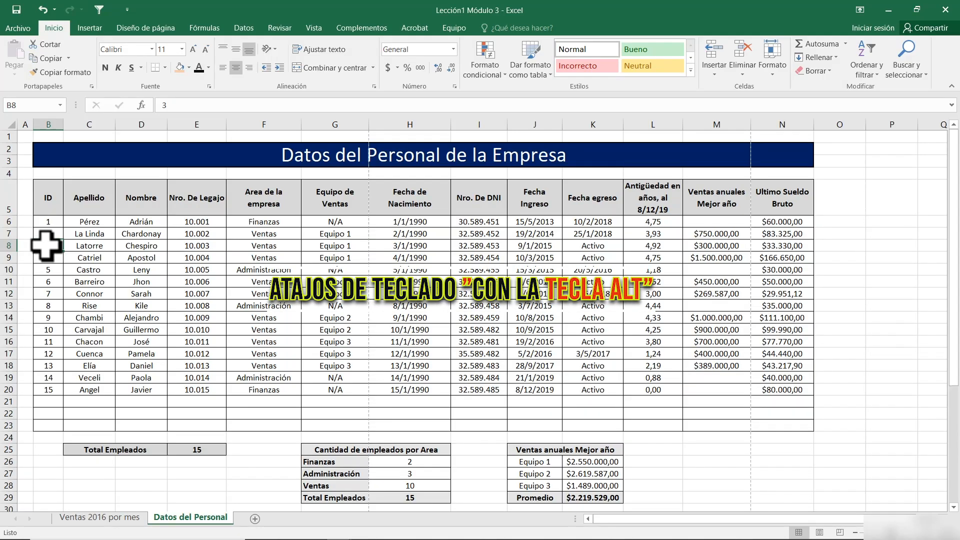
Step: Open the print settings and preview for the Datos del Personal sheet
{"action": "key", "text": "alt"}
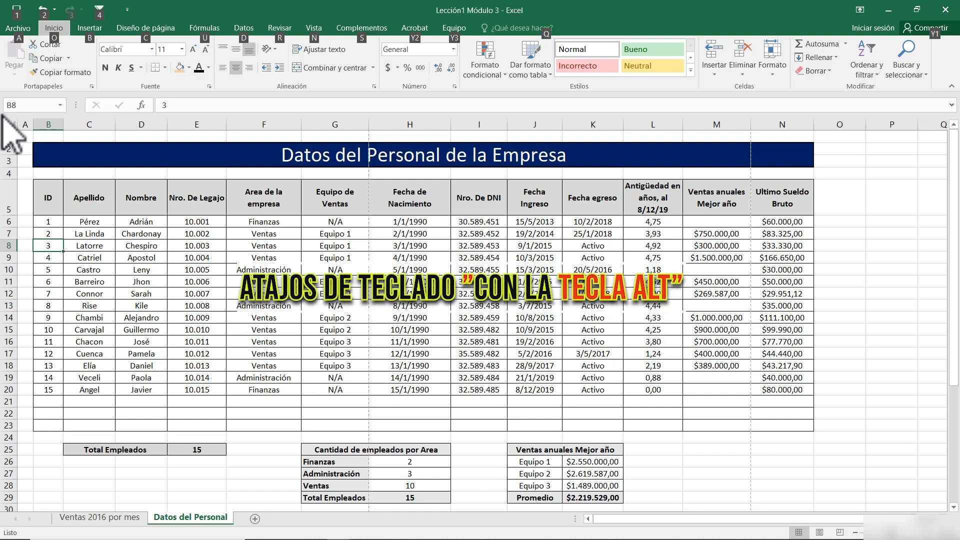
{"action": "key", "text": "a"}
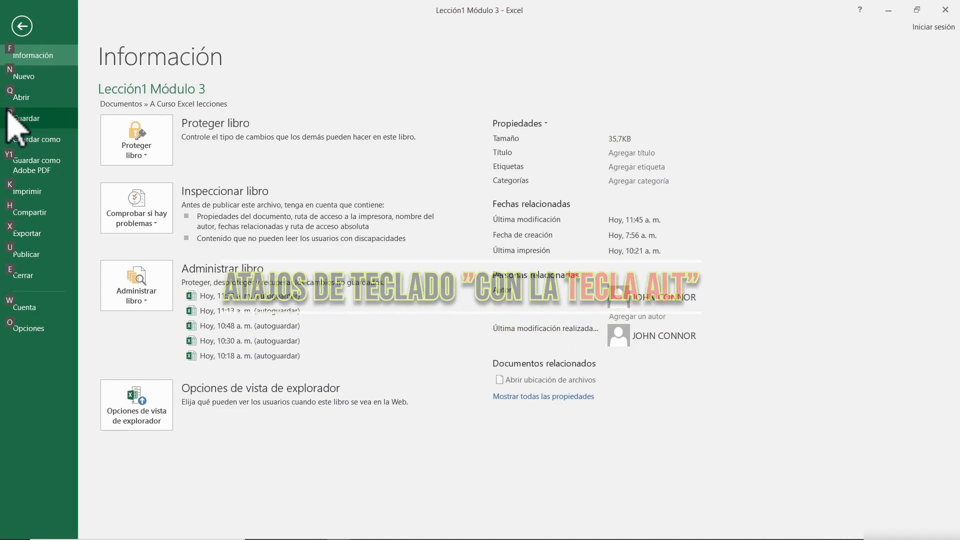
{"action": "left_click", "coordinate": [37, 194]}
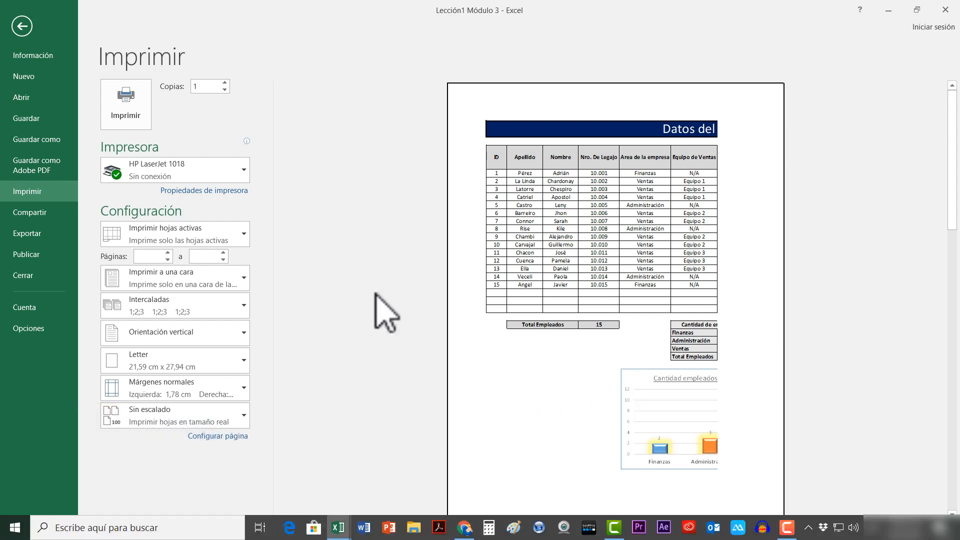
Step: Look through all three pages of the print preview, return to the first page, and go back to the personnel sheet
{"action": "left_click", "coordinate": [343, 530]}
{"action": "left_click", "coordinate": [343, 530]}
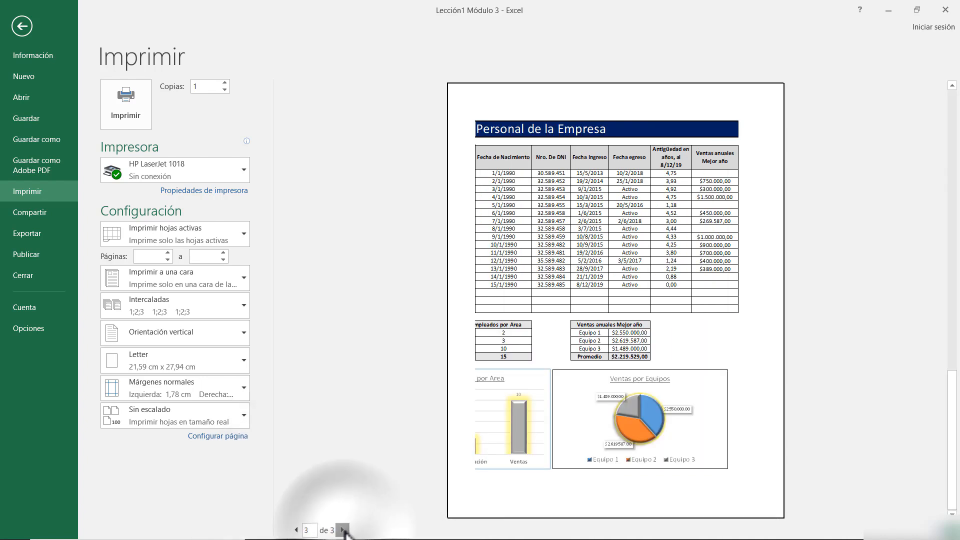
{"action": "left_click", "coordinate": [295, 530]}
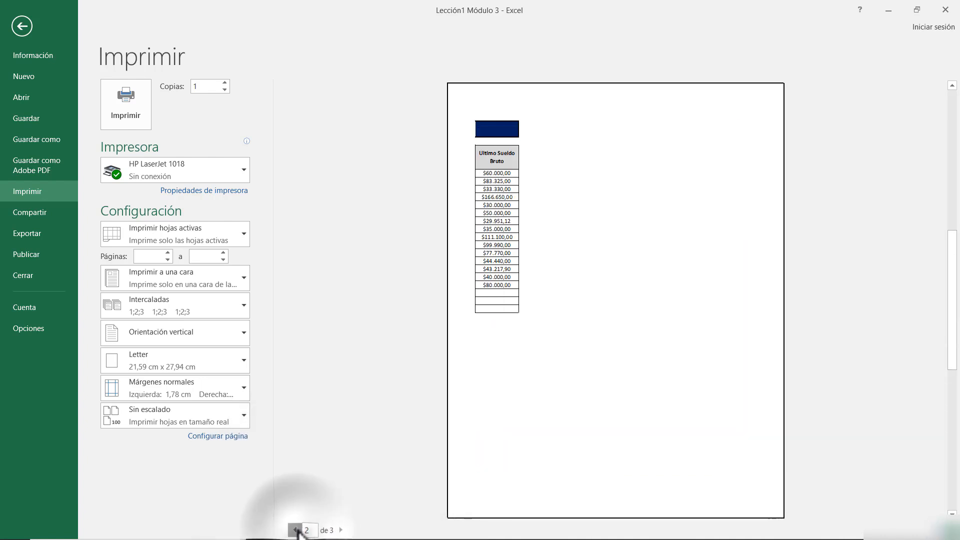
{"action": "left_click", "coordinate": [295, 530]}
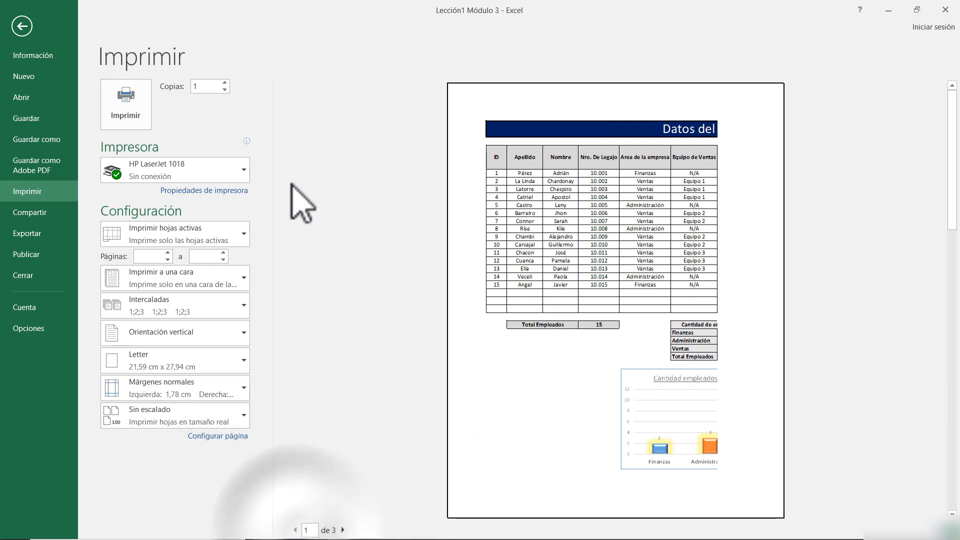
{"action": "left_click", "coordinate": [22, 26]}
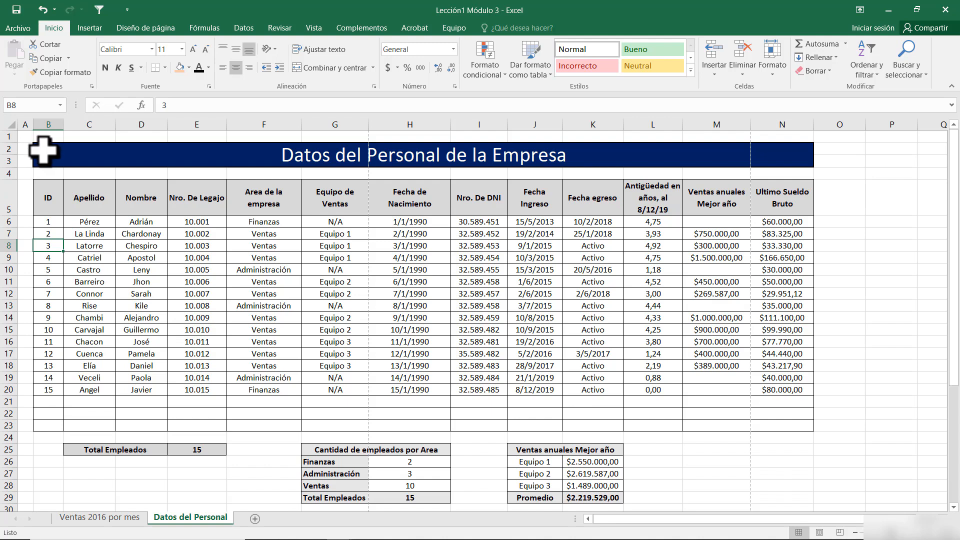
Step: Set the range B2:N29, from the title through the summary tables, as the print area
{"action": "left_click_drag", "start_coordinate": [42, 149], "coordinate": [86, 494]}
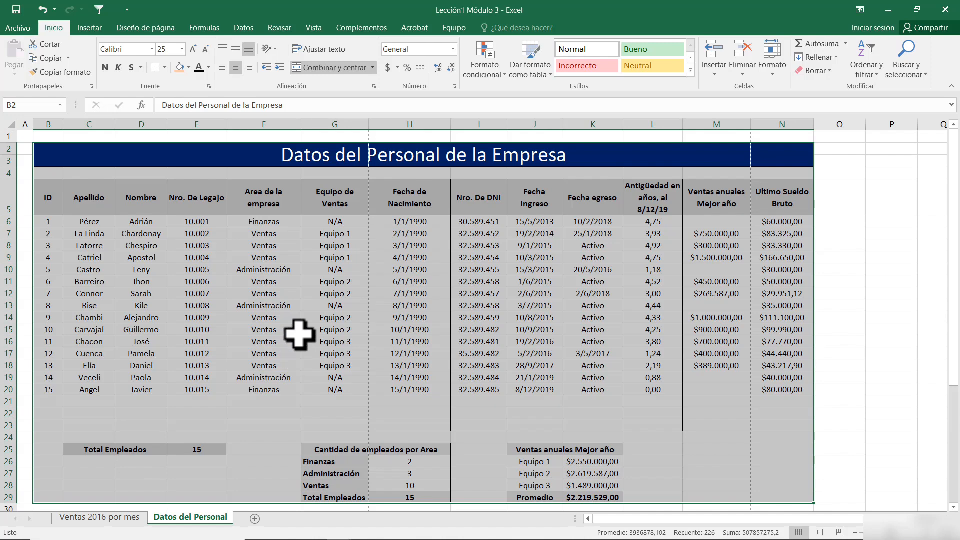
{"action": "left_click", "coordinate": [157, 28]}
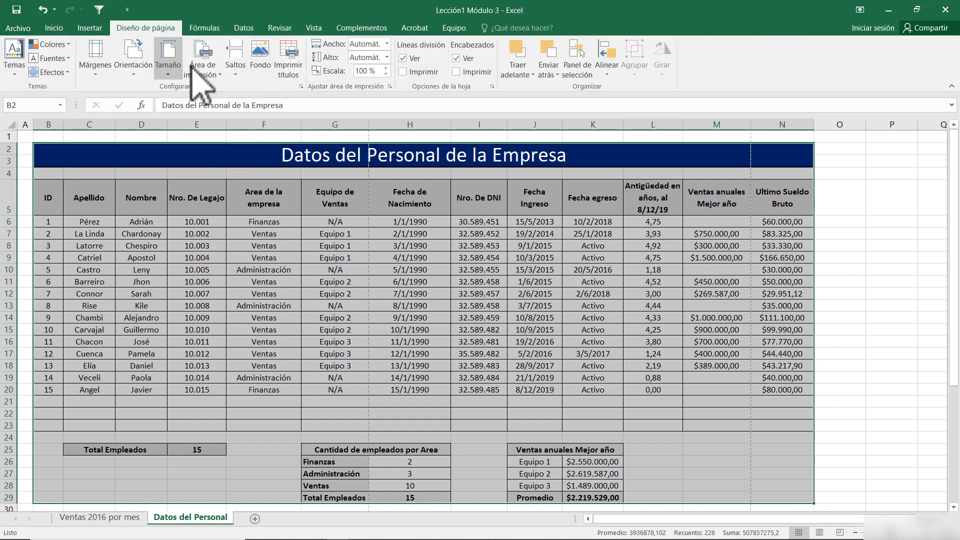
{"action": "left_click", "coordinate": [222, 76]}
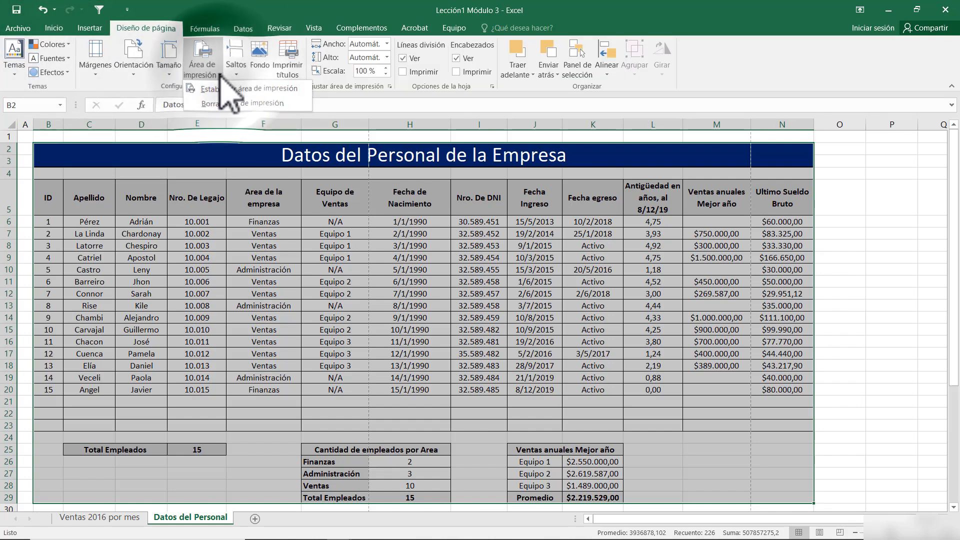
{"action": "left_click", "coordinate": [242, 88]}
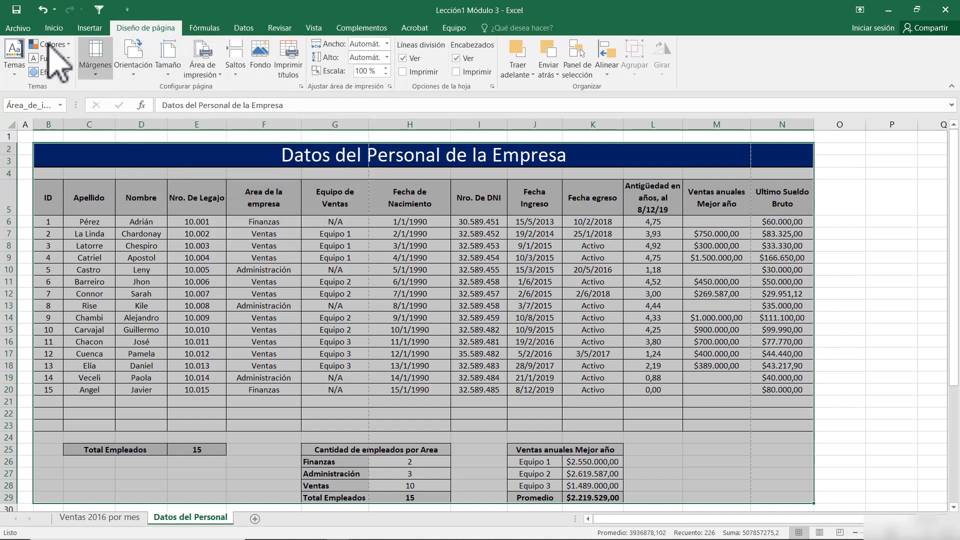
Step: In the page setup for printing, choose Horizontal orientation and fit the sheet to 1 page wide by 1 tall
{"action": "left_click", "coordinate": [18, 28]}
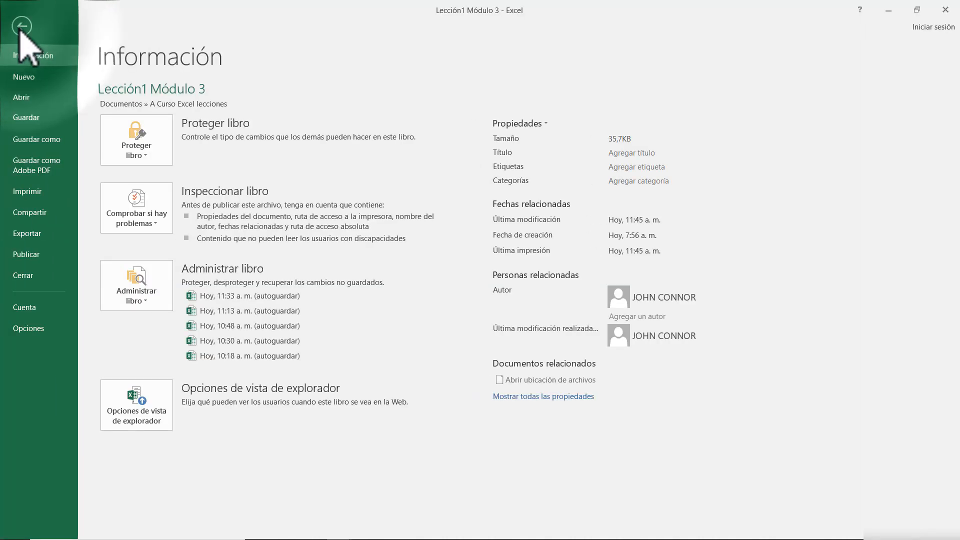
{"action": "left_click", "coordinate": [29, 191]}
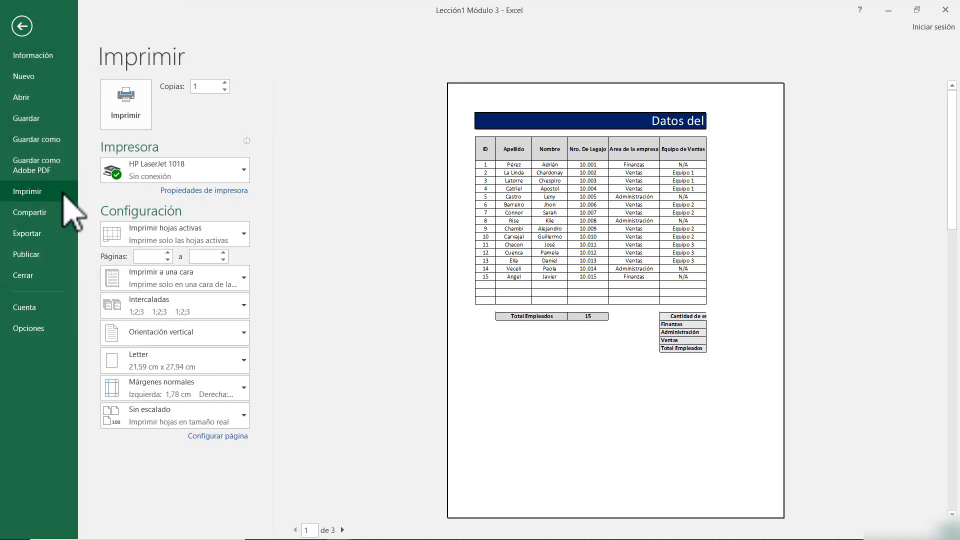
{"action": "left_click", "coordinate": [210, 437]}
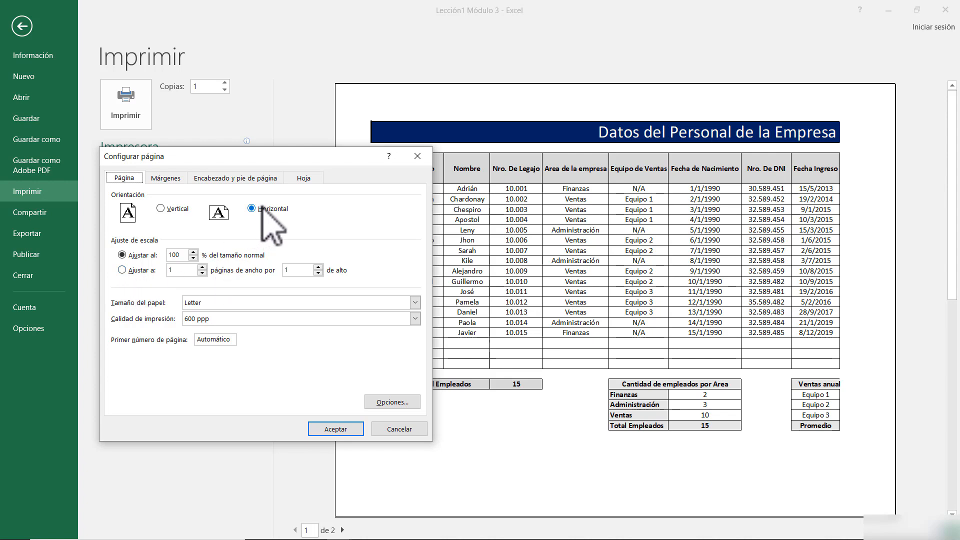
{"action": "left_click", "coordinate": [122, 270]}
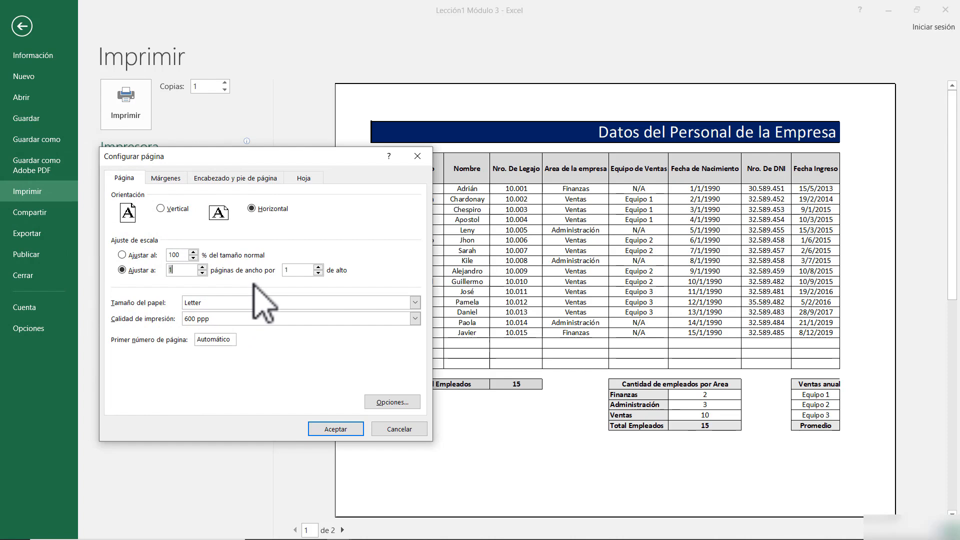
{"action": "left_click", "coordinate": [336, 429]}
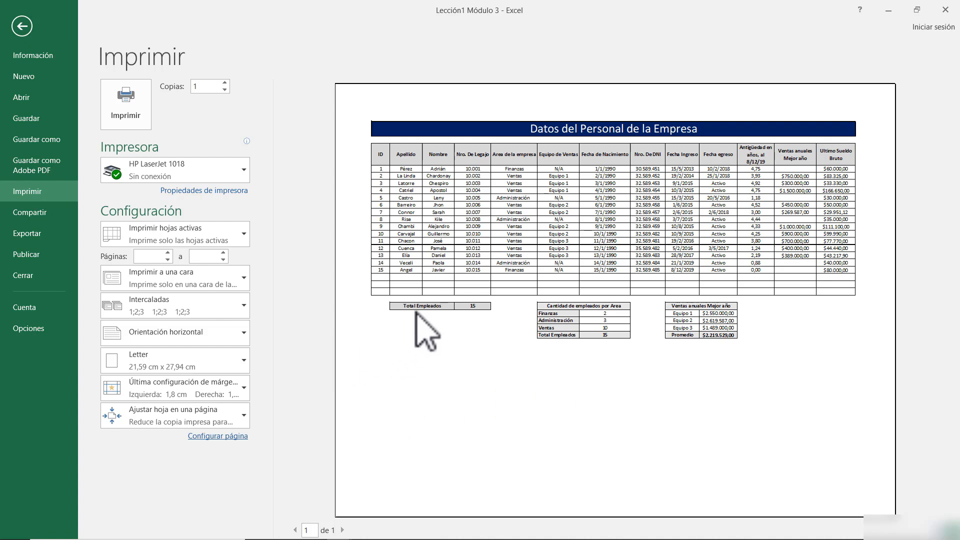
Step: Reopen the page setup and change the paper size to A4
{"action": "left_click", "coordinate": [225, 436]}
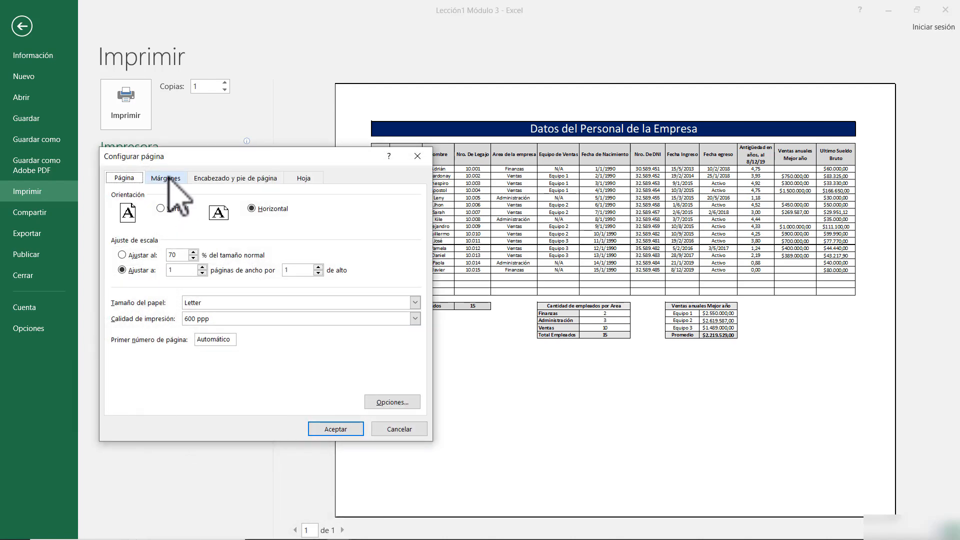
{"action": "left_click", "coordinate": [169, 178]}
{"action": "left_click", "coordinate": [127, 179]}
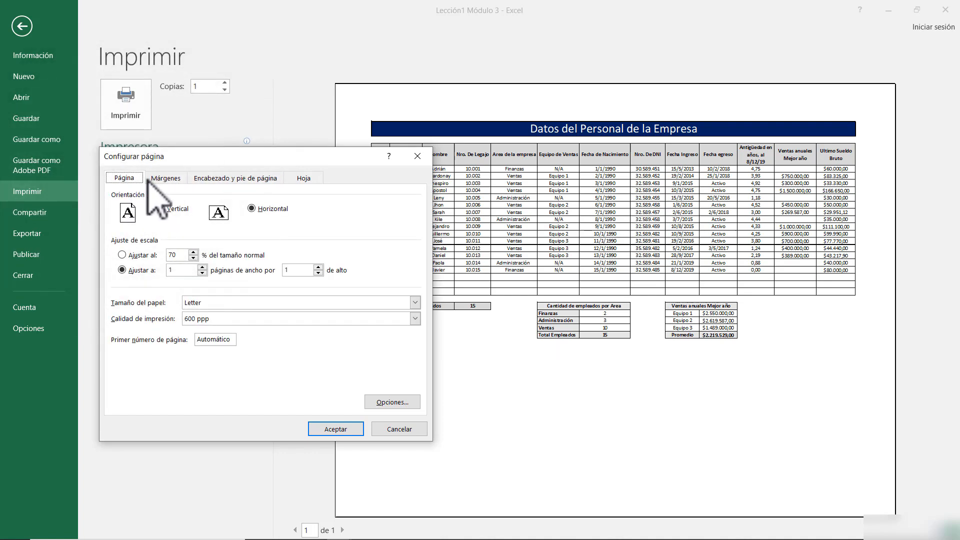
{"action": "left_click", "coordinate": [229, 302]}
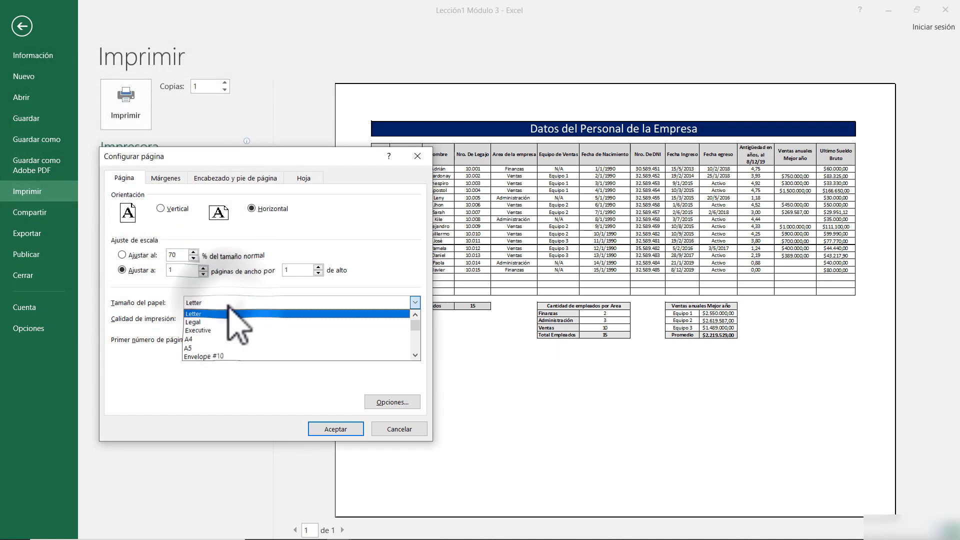
{"action": "left_click", "coordinate": [220, 340]}
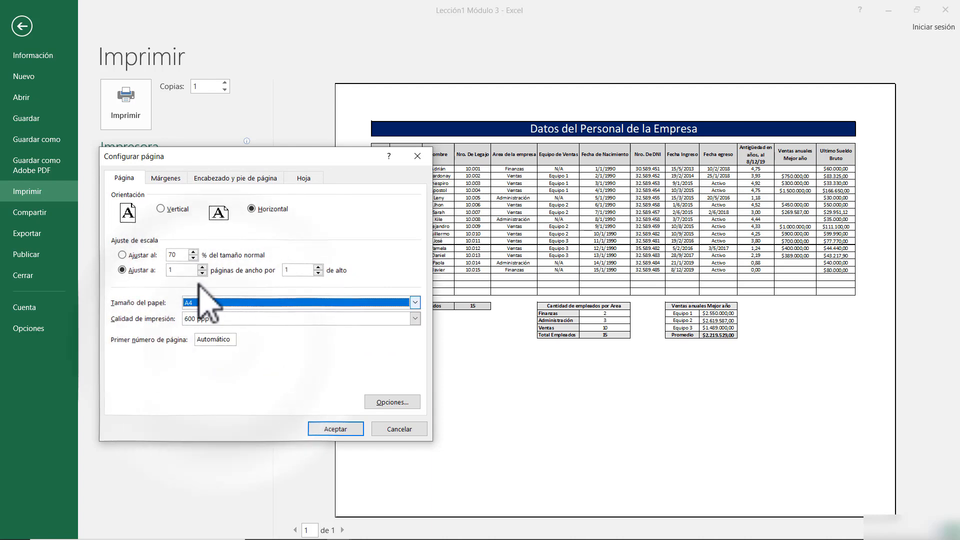
Step: Set the top, bottom, left and right page margins to 1 cm and apply the page setup
{"action": "left_click", "coordinate": [175, 178]}
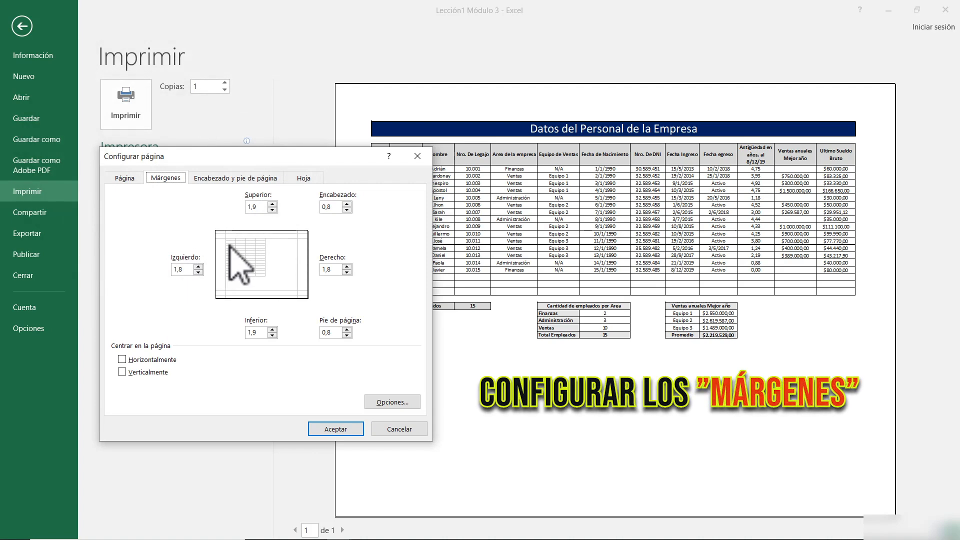
{"action": "left_click", "coordinate": [273, 204]}
{"action": "left_click", "coordinate": [273, 204]}
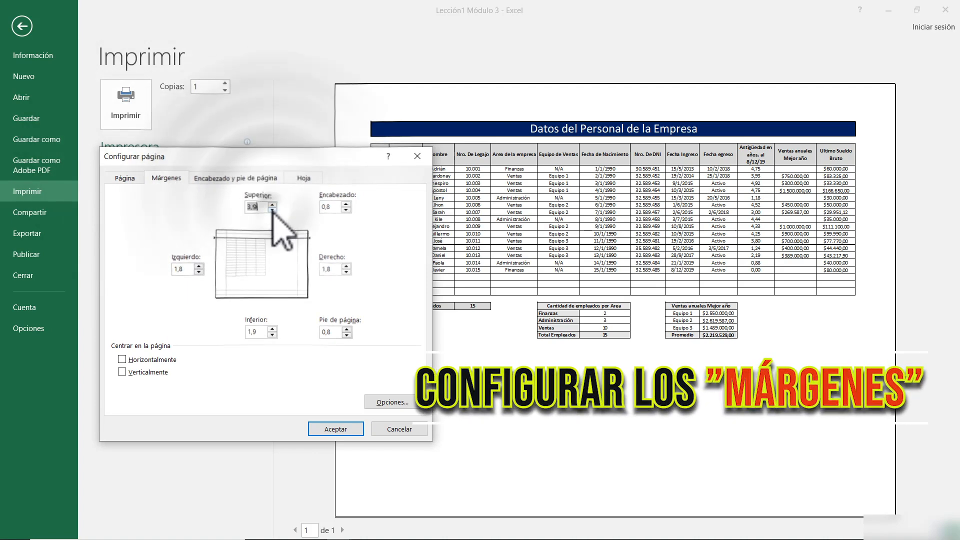
{"action": "left_click", "coordinate": [272, 209]}
{"action": "left_click", "coordinate": [272, 209]}
{"action": "left_click", "coordinate": [273, 209]}
{"action": "left_click", "coordinate": [272, 210]}
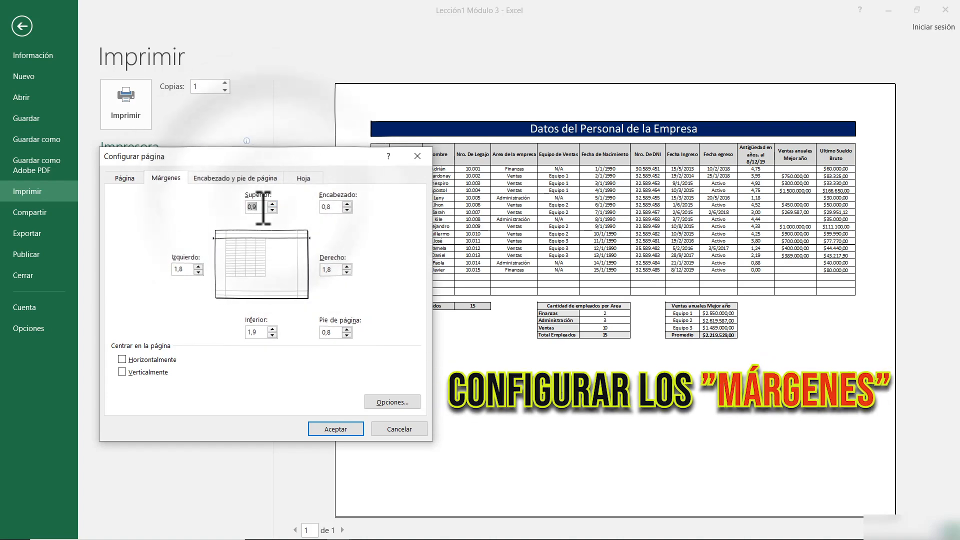
{"action": "type", "text": "1"}
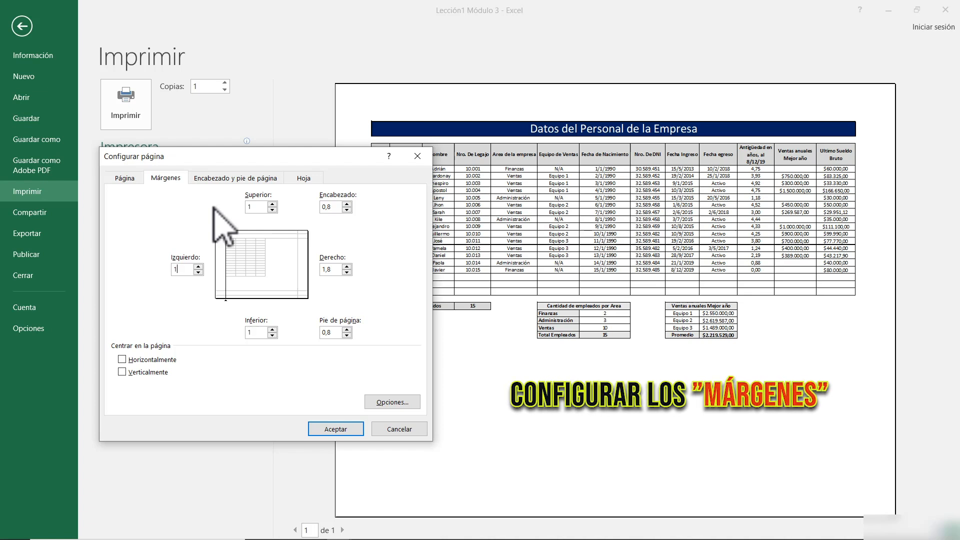
{"action": "type", "text": "1"}
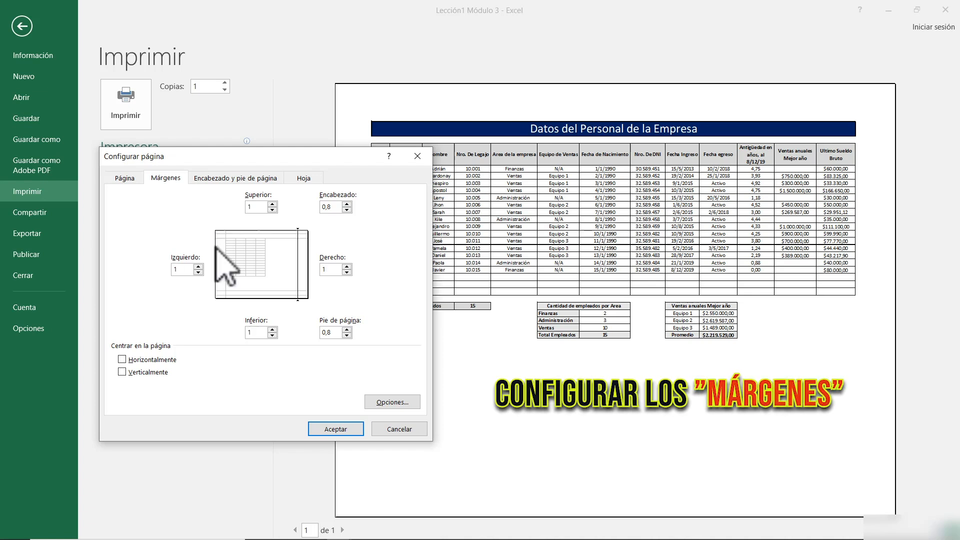
{"action": "left_click", "coordinate": [330, 430]}
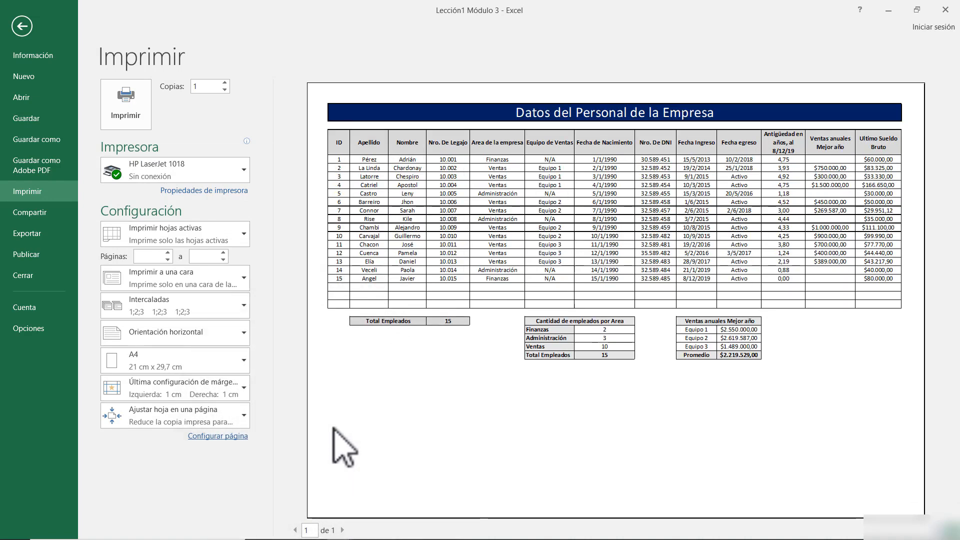
Step: Add a custom footer with the date in its left section and the file name in its right section, and print the sheet
{"action": "left_click", "coordinate": [240, 440]}
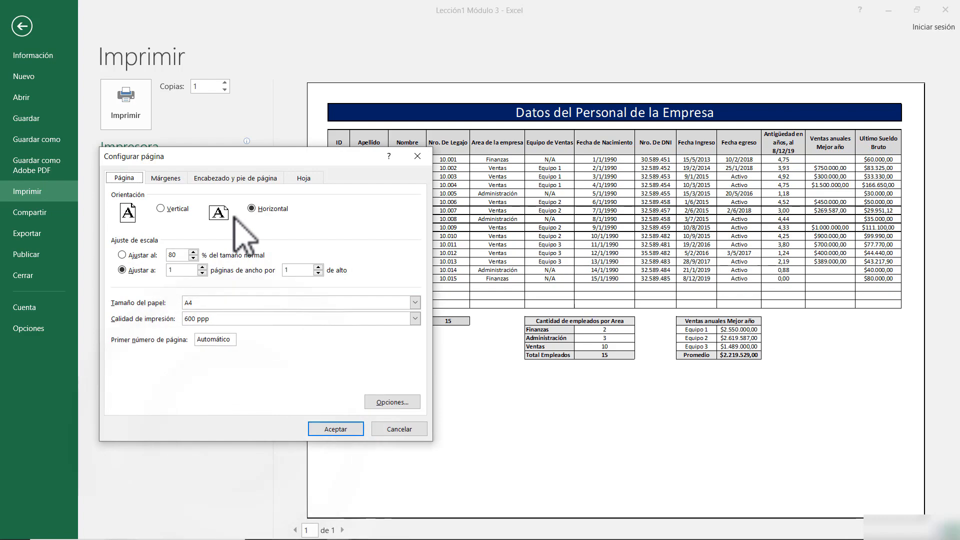
{"action": "left_click", "coordinate": [253, 178]}
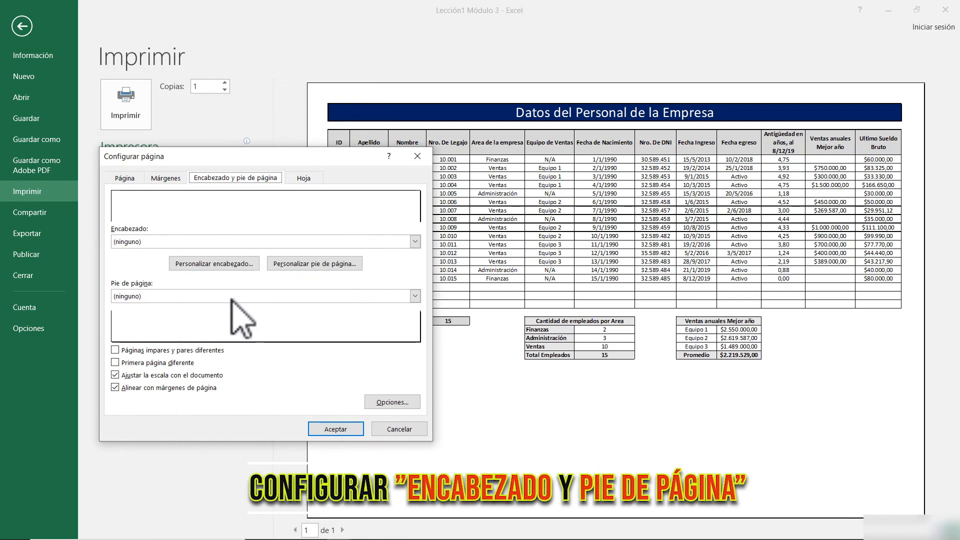
{"action": "left_click", "coordinate": [314, 263]}
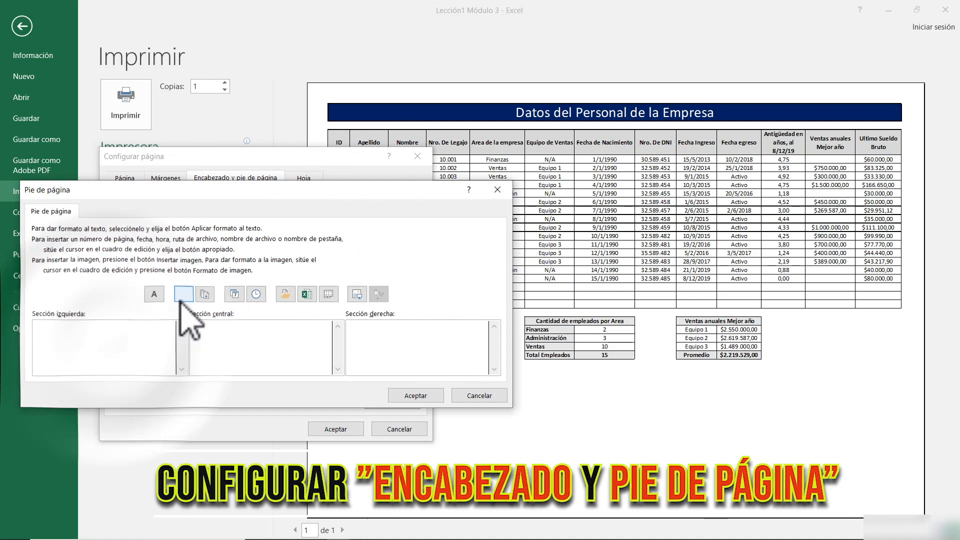
{"action": "left_click", "coordinate": [155, 294]}
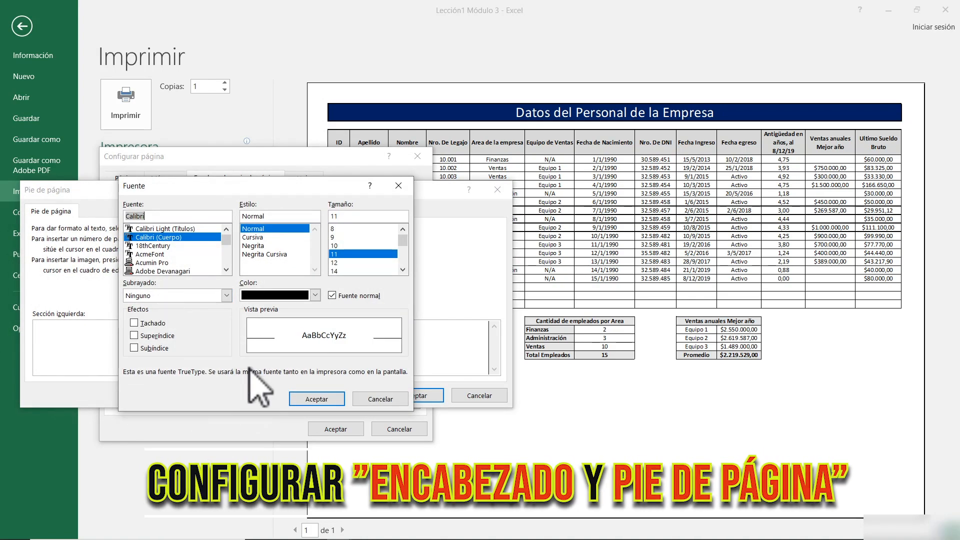
{"action": "left_click", "coordinate": [379, 396]}
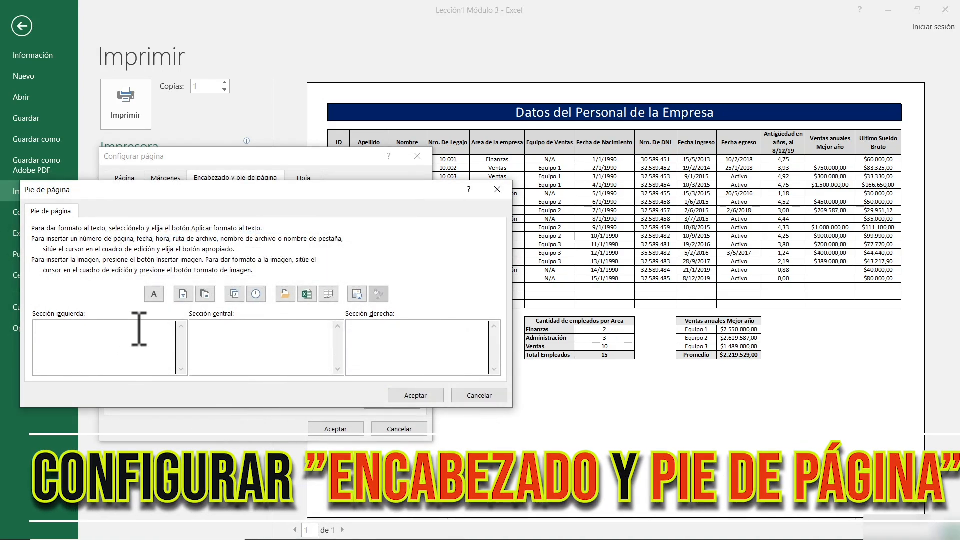
{"action": "left_click", "coordinate": [234, 293]}
{"action": "left_click", "coordinate": [427, 345]}
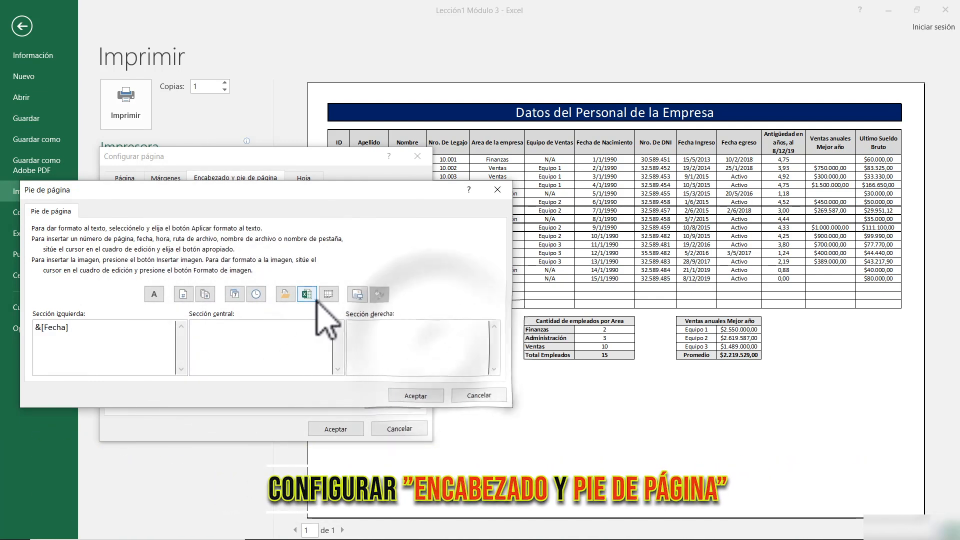
{"action": "left_click", "coordinate": [306, 294]}
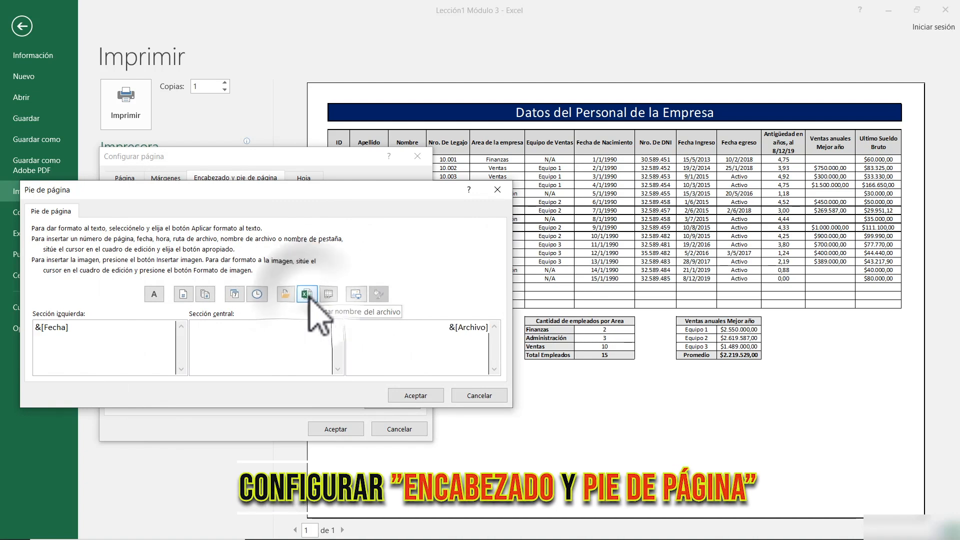
{"action": "left_click", "coordinate": [418, 395]}
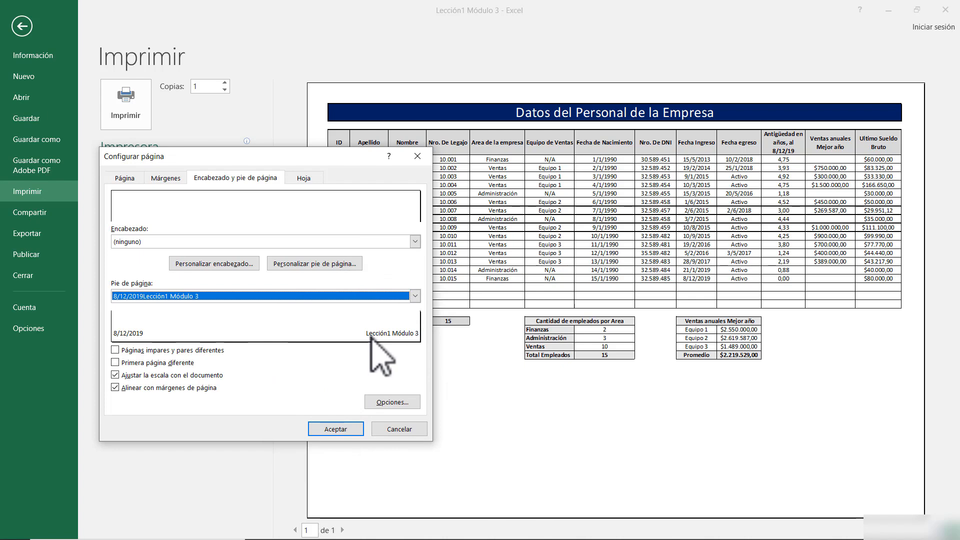
{"action": "left_click", "coordinate": [335, 429]}
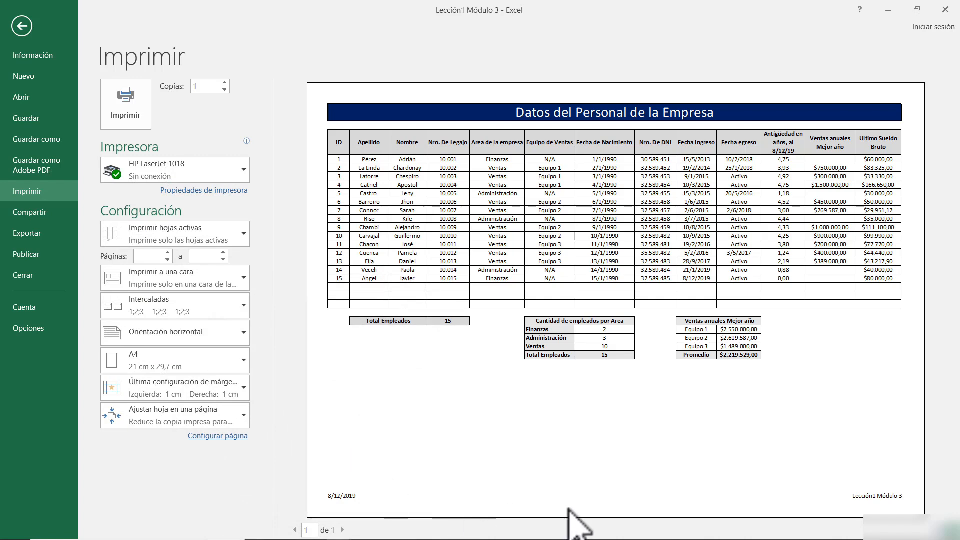
{"action": "left_click", "coordinate": [137, 105]}
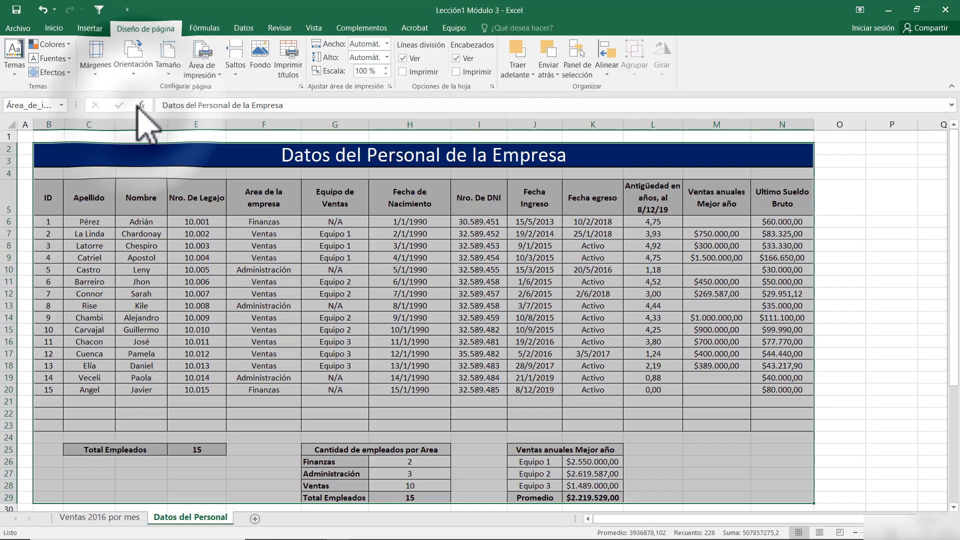